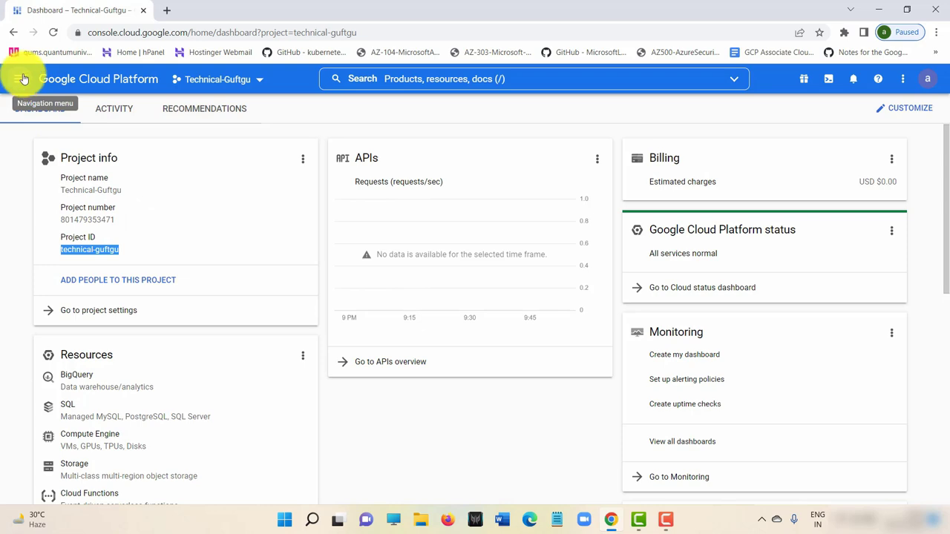
Expand More Products in the Navigation menu and show Compute Engine's submenu of VM instances, disks and snapshots.
left_click(25, 81)
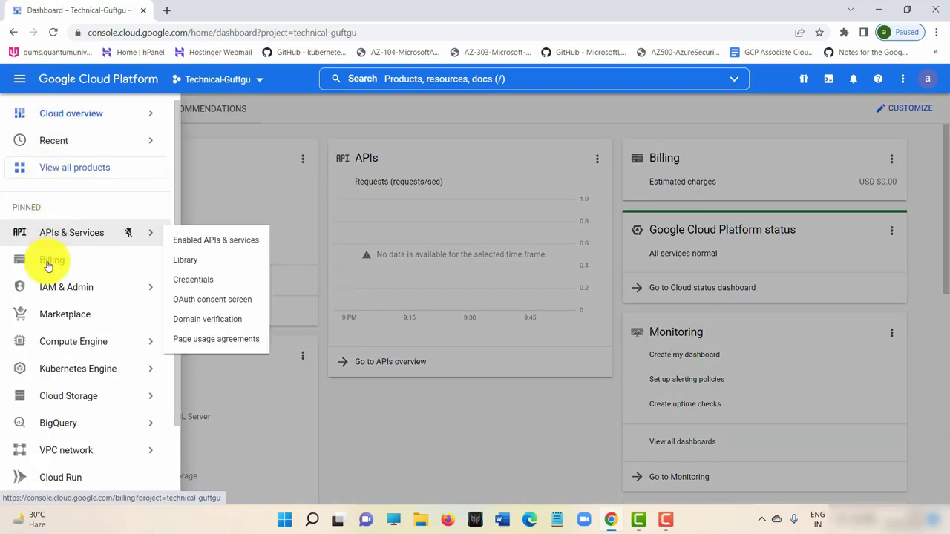
mouse_move(68, 344)
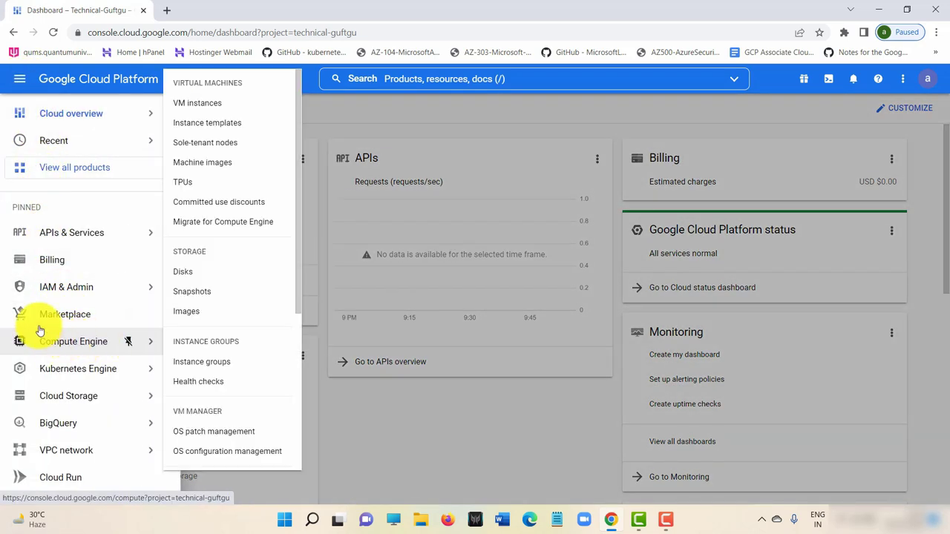
scroll(78, 342, "down", 1)
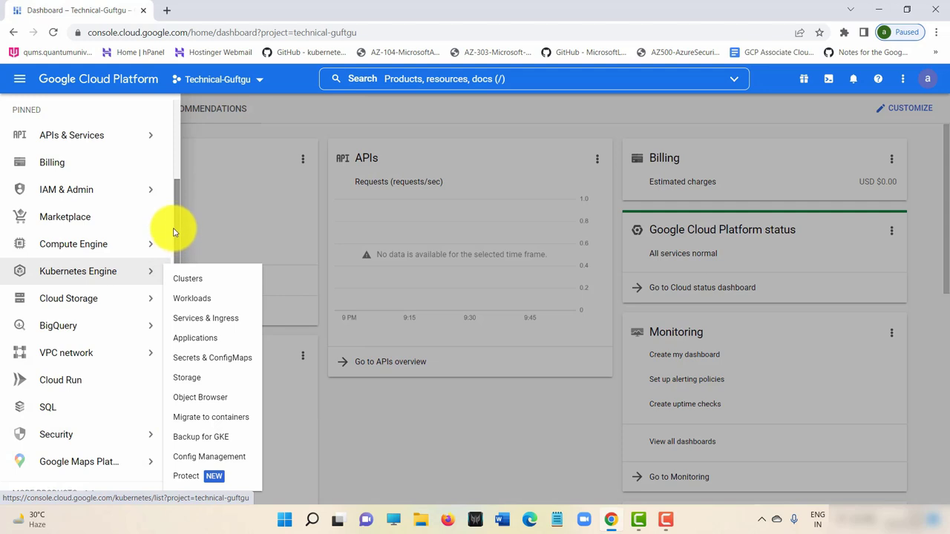
scroll(182, 186, "up", 1)
scroll(178, 245, "down", 1)
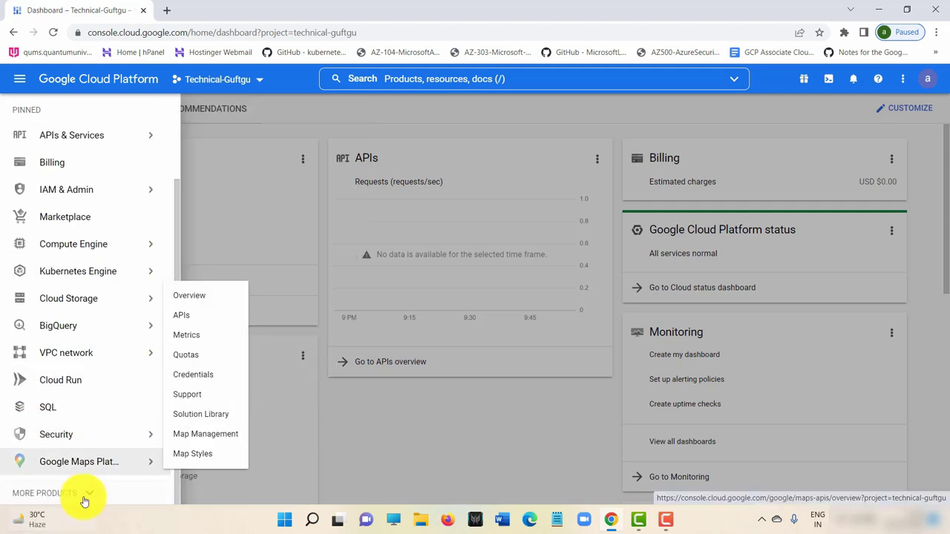
left_click(81, 494)
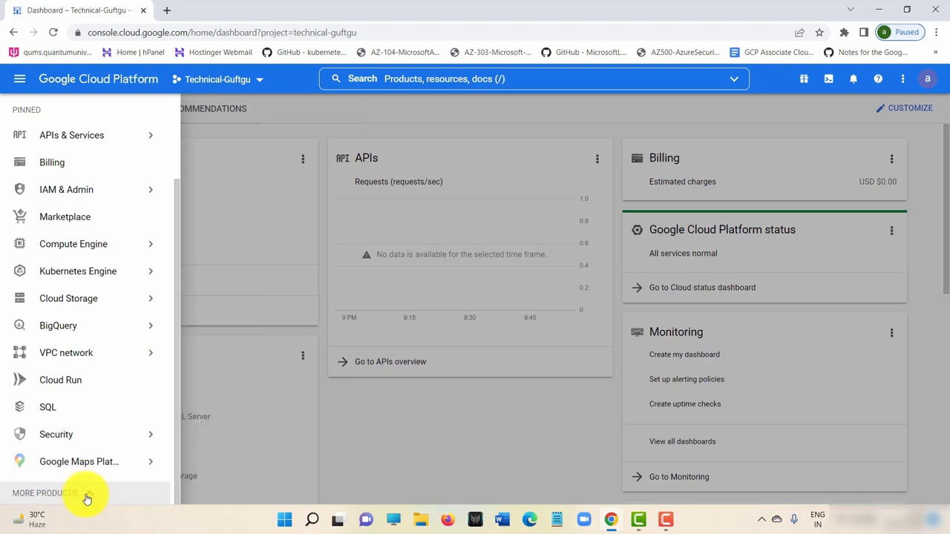
left_click_drag(173, 132, 186, 213)
mouse_move(46, 226)
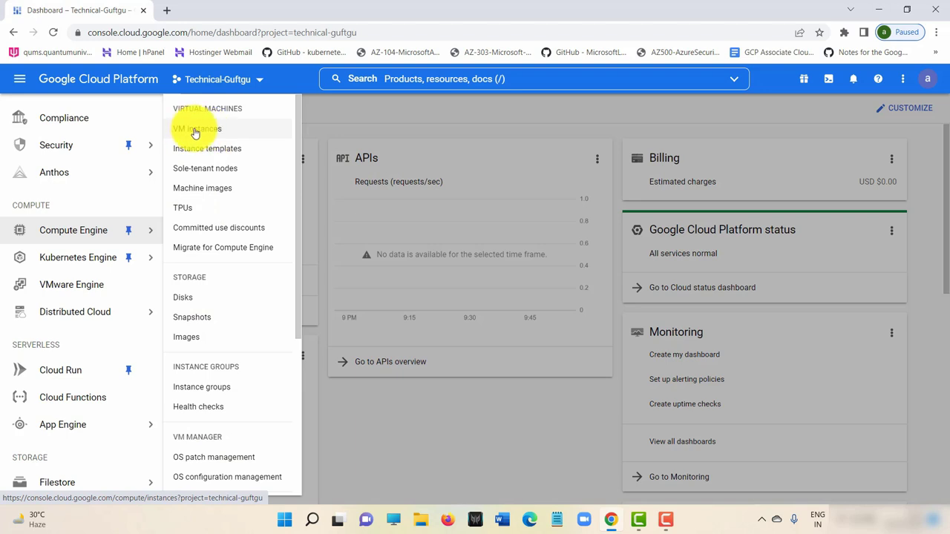
Go to Compute Engine VM instances, enable the Compute Engine API, and open it in APIs Explorer.
left_click(198, 132)
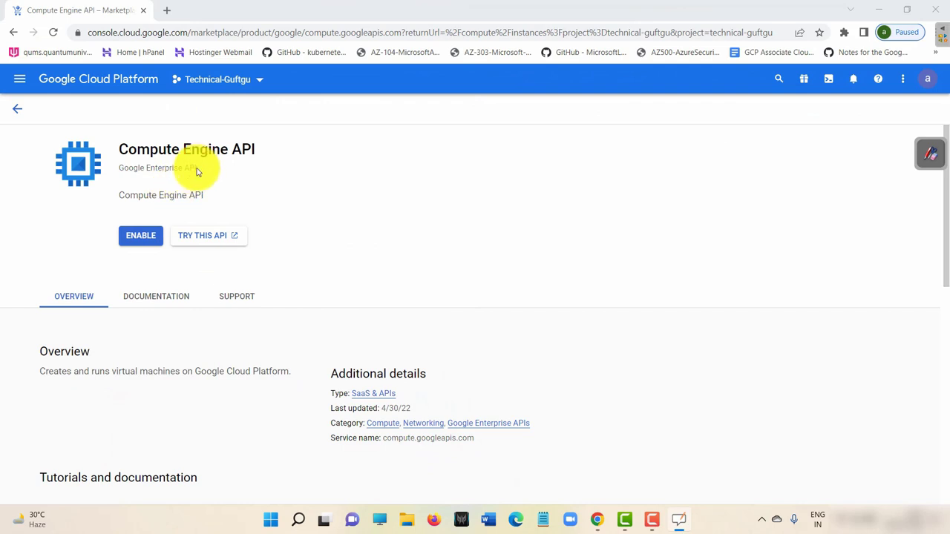
left_click(141, 237)
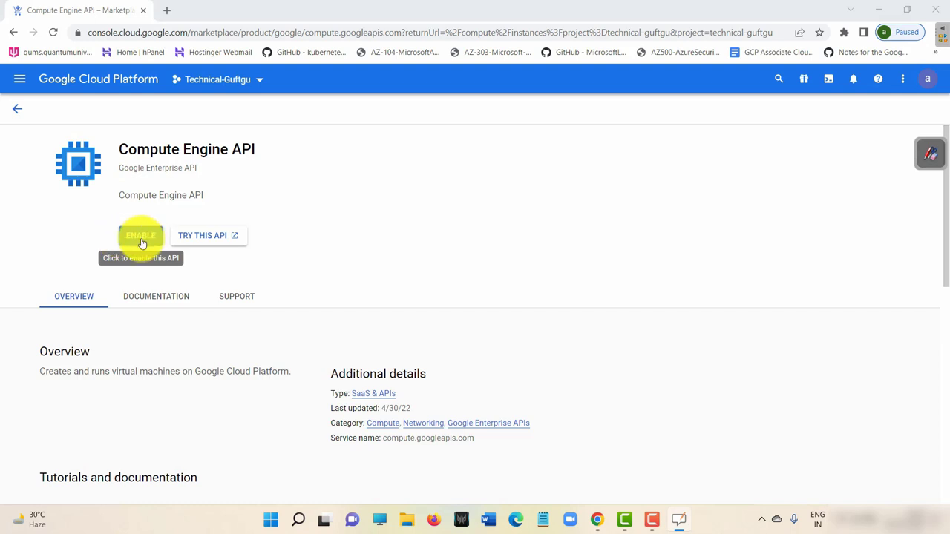
left_click(212, 245)
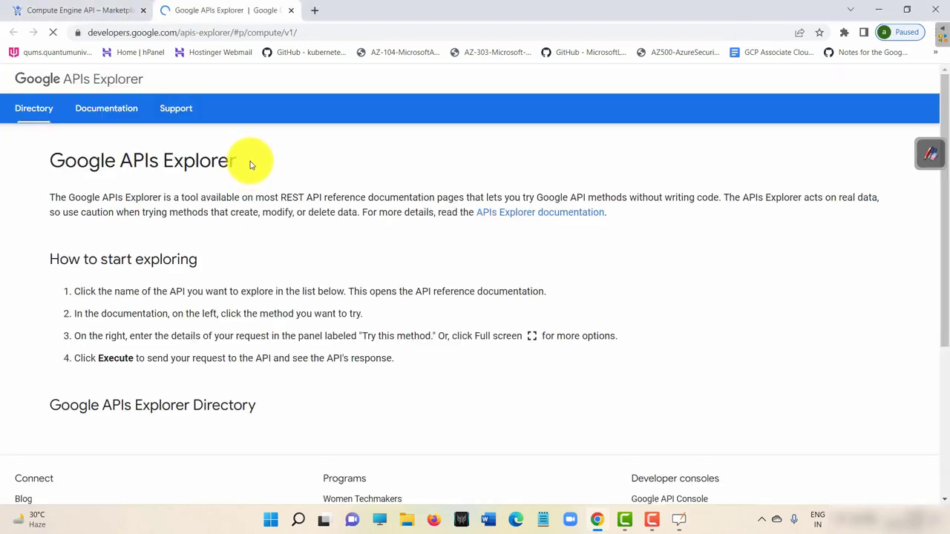
Scroll through the Compute Engine API REST reference, then go back to the console's API page.
scroll(272, 310, "down", 3)
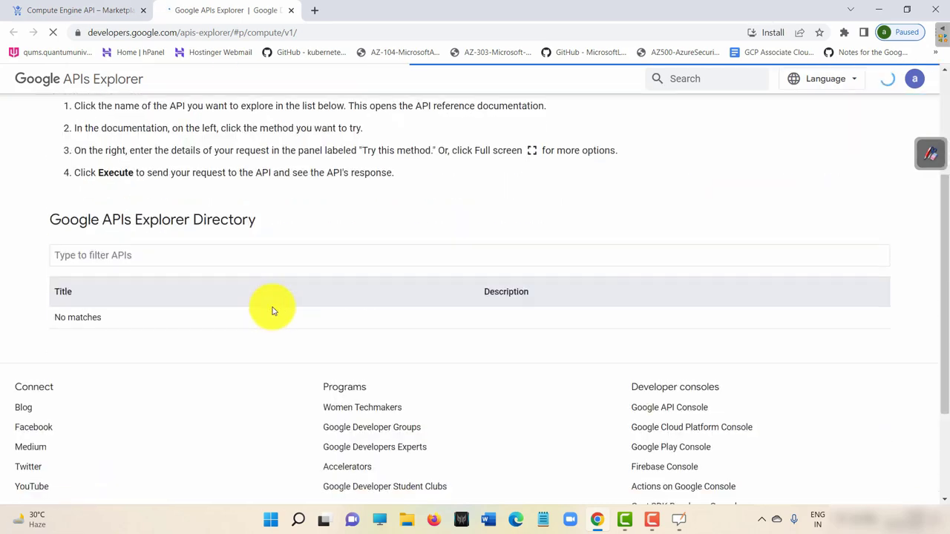
scroll(383, 271, "down", 1)
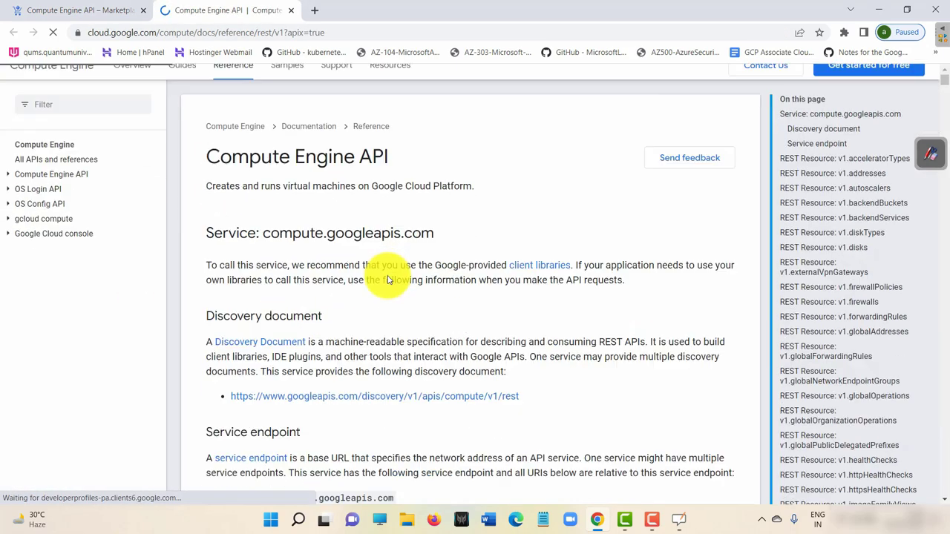
scroll(387, 279, "down", 3)
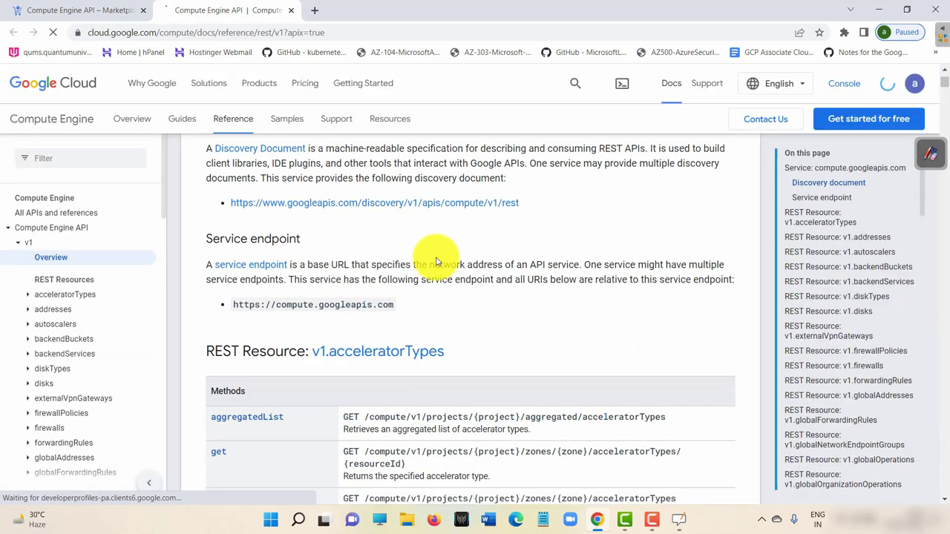
scroll(434, 268, "down", 8)
scroll(436, 273, "down", 5)
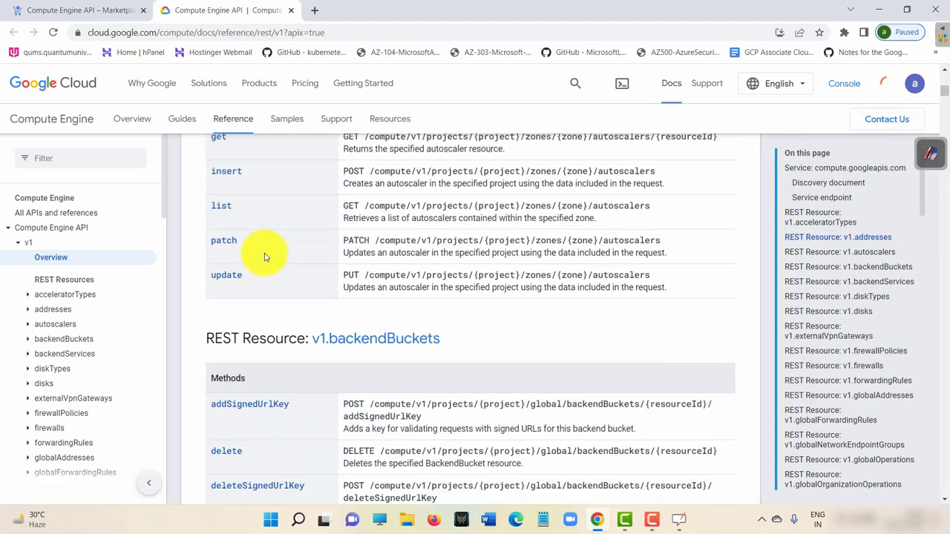
scroll(450, 327, "down", 9)
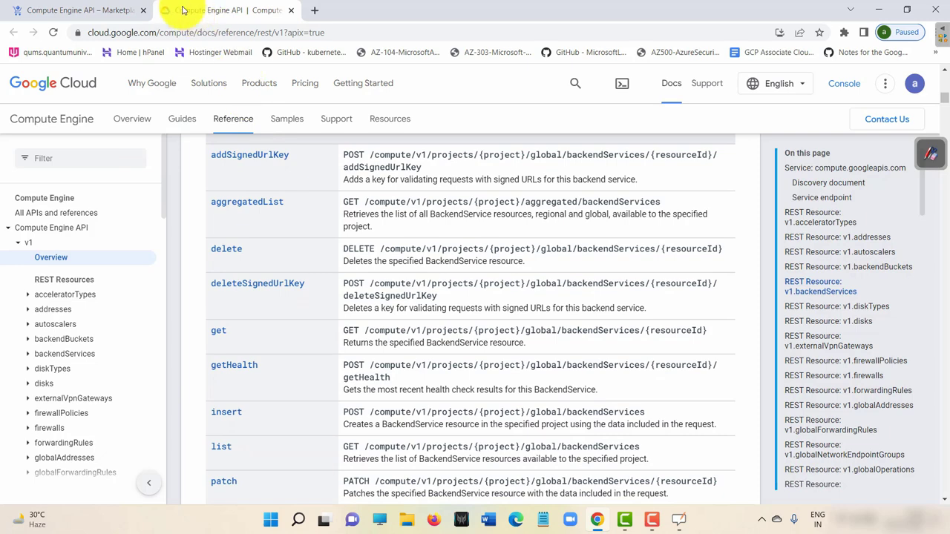
left_click(74, 11)
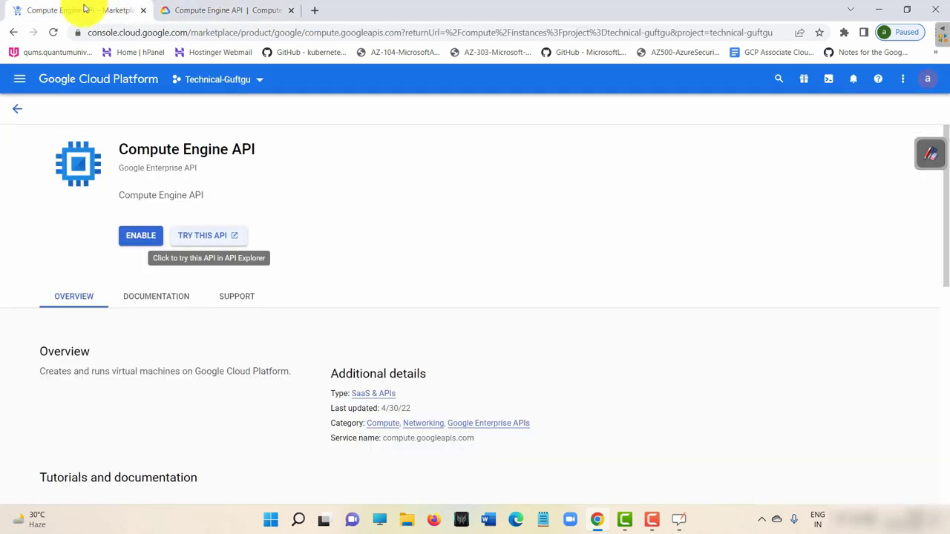
Enable the Compute Engine API and watch Notifications until compute.googleapis.com enablement finishes.
left_click(141, 236)
left_click(852, 78)
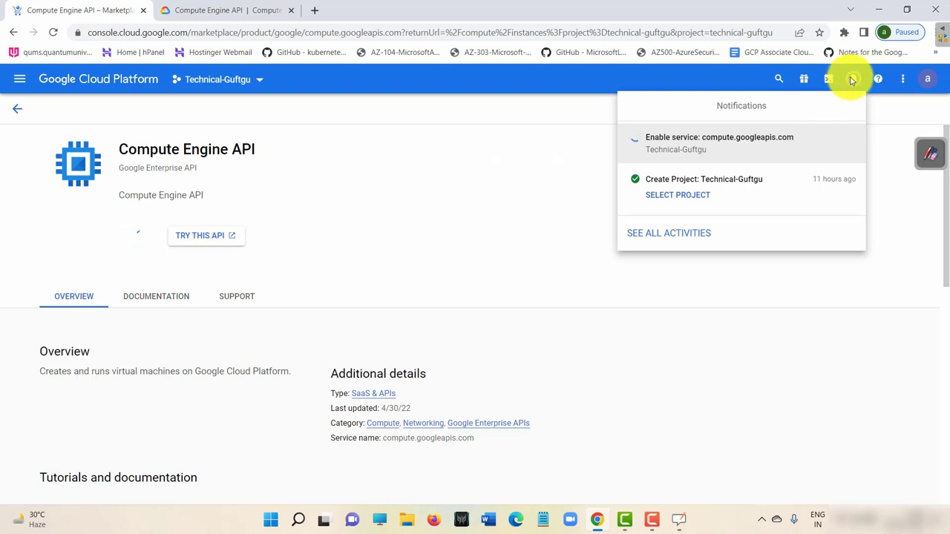
left_click(851, 79)
left_click(851, 80)
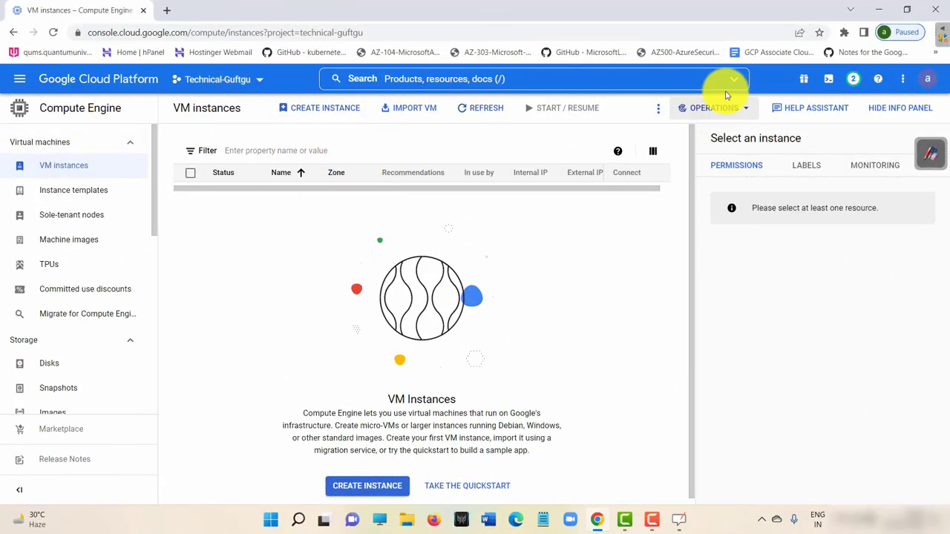
left_click(854, 78)
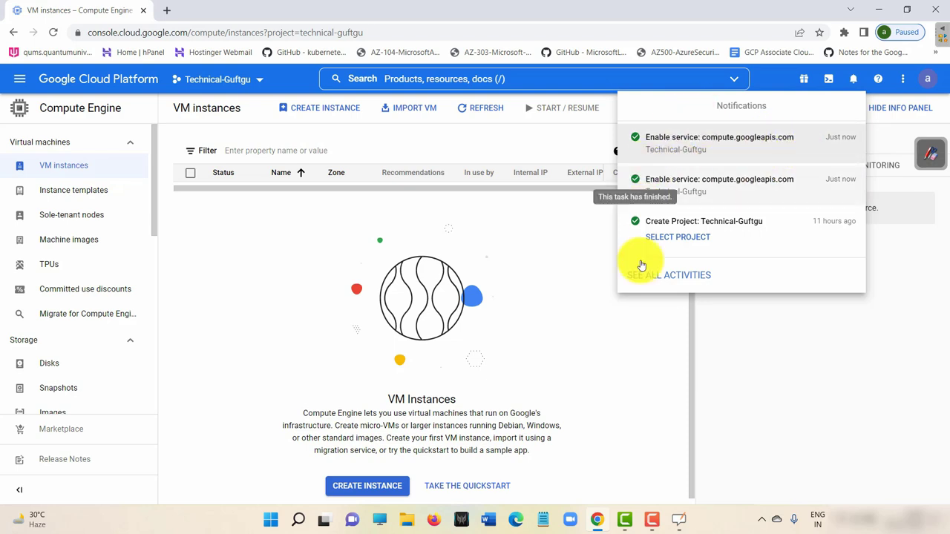
left_click(594, 211)
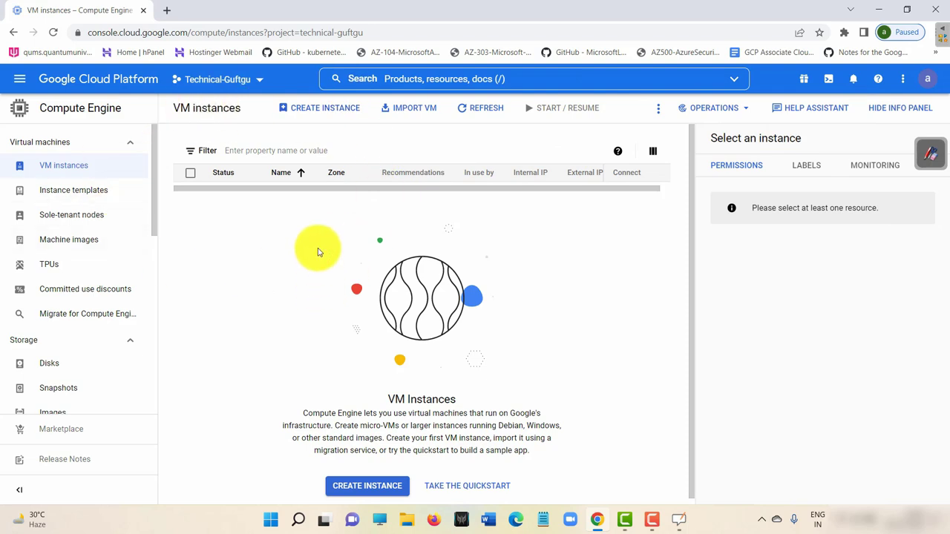
left_click(930, 154)
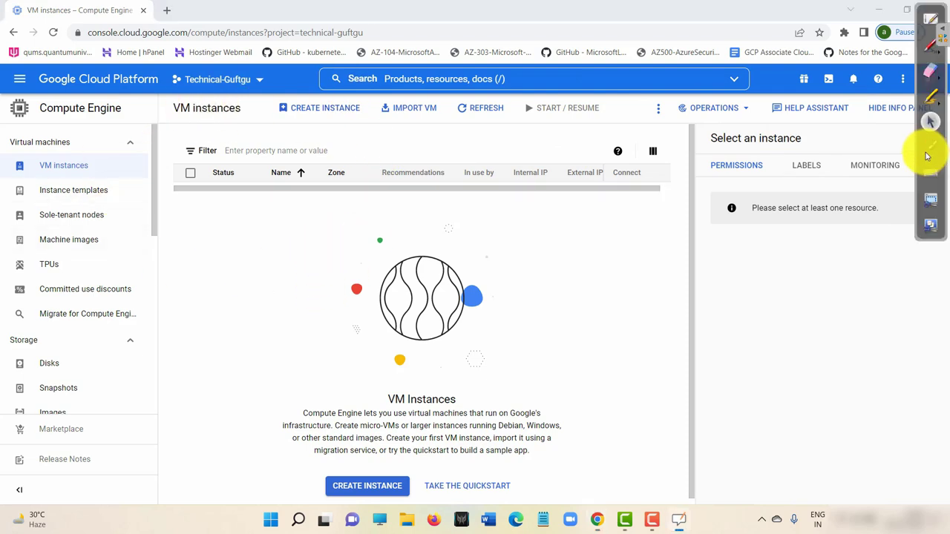
left_click(930, 49)
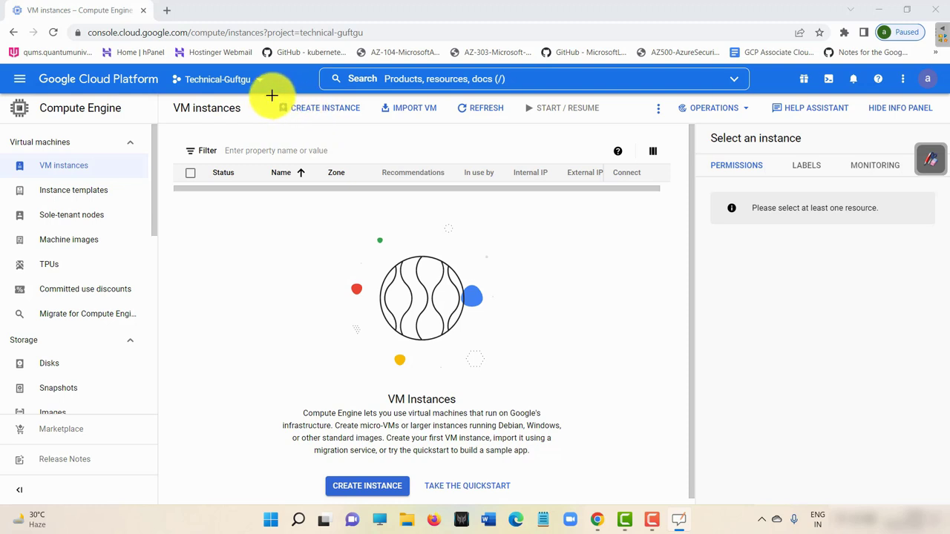
mouse_move(272, 117)
left_mouse_down()
mouse_move(307, 95)
mouse_move(365, 100)
mouse_move(312, 123)
mouse_move(273, 125)
left_mouse_up()
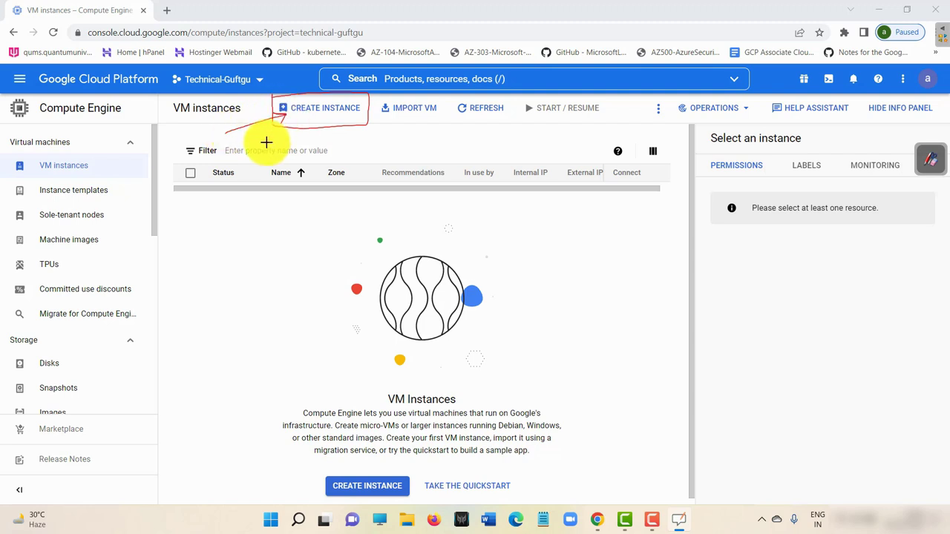
mouse_move(433, 102)
left_mouse_down()
mouse_move(373, 107)
mouse_move(424, 116)
mouse_move(387, 109)
left_mouse_up()
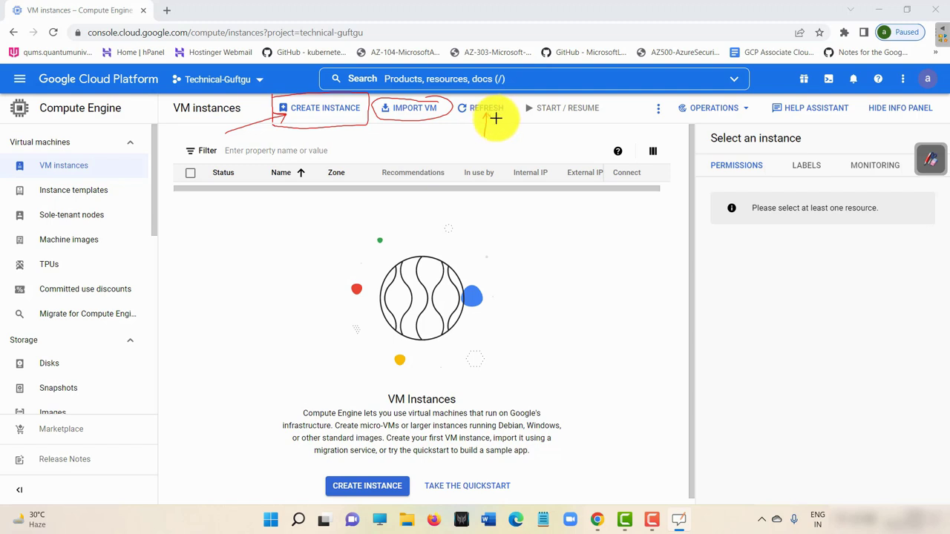
left_click_drag(496, 117, 487, 112)
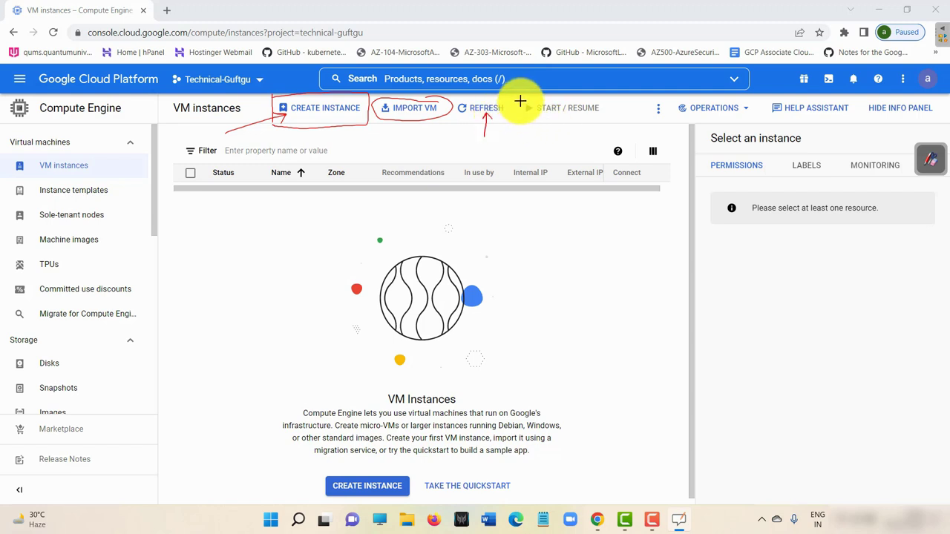
left_click_drag(521, 99, 610, 119)
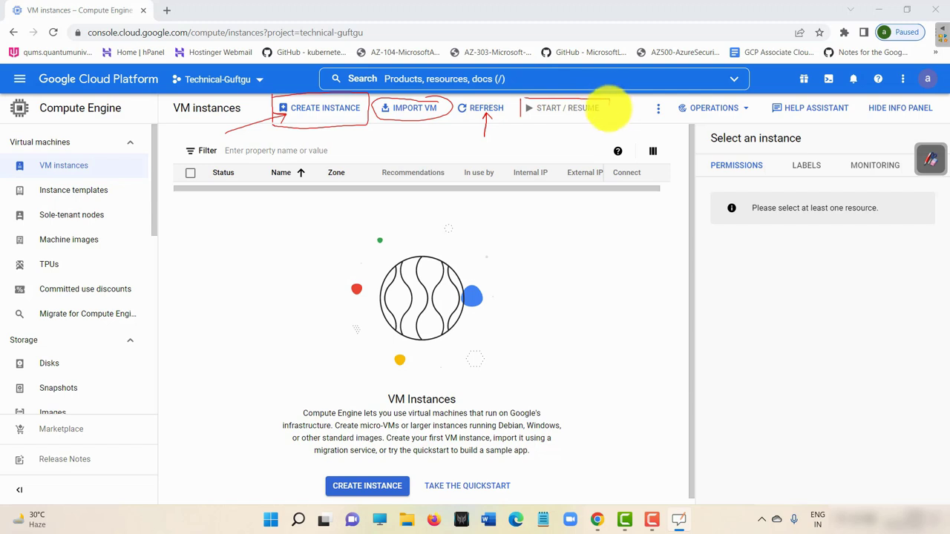
left_click_drag(528, 132, 540, 123)
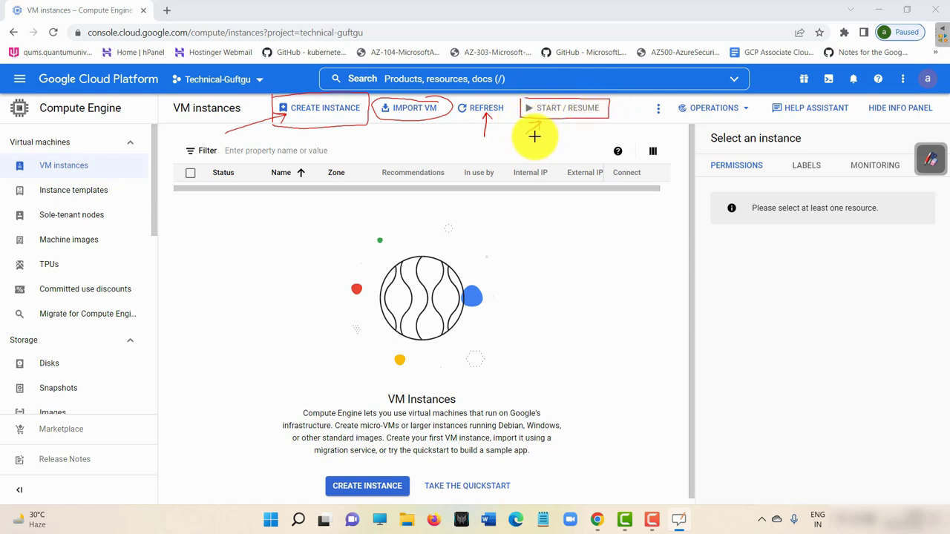
mouse_move(202, 133)
left_mouse_down()
mouse_move(215, 156)
mouse_move(220, 136)
mouse_move(233, 136)
mouse_move(221, 159)
left_mouse_up()
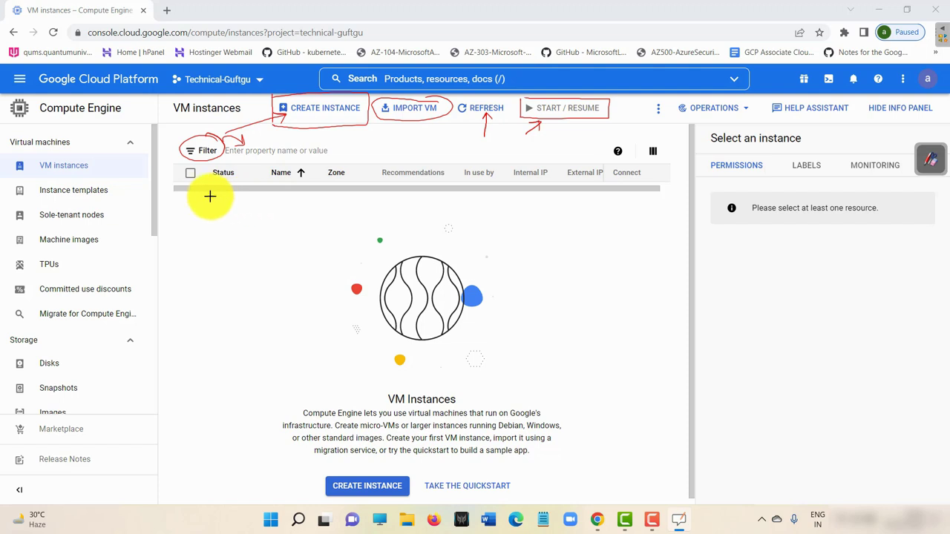
mouse_move(188, 213)
left_mouse_down()
mouse_move(238, 189)
mouse_move(301, 178)
left_mouse_up()
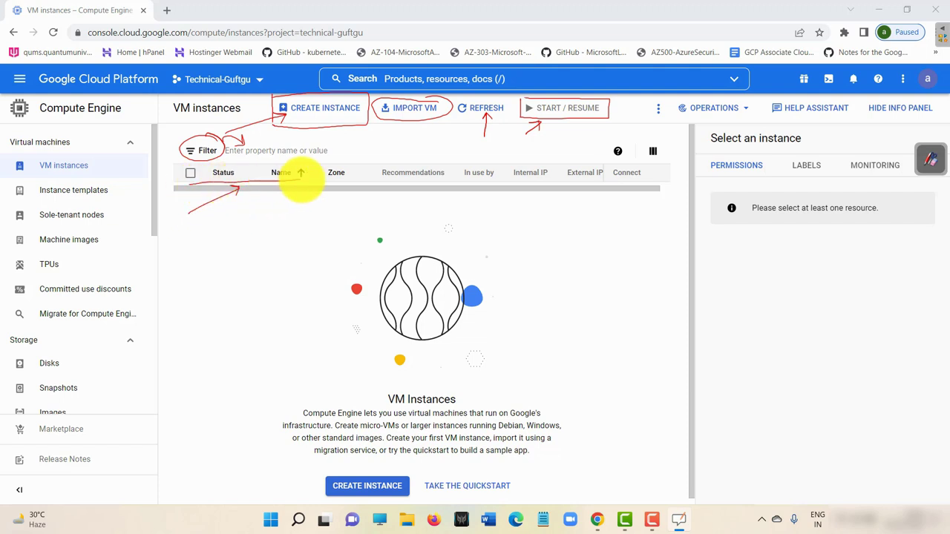
mouse_move(229, 167)
left_mouse_down()
mouse_move(237, 174)
mouse_move(326, 159)
left_mouse_up()
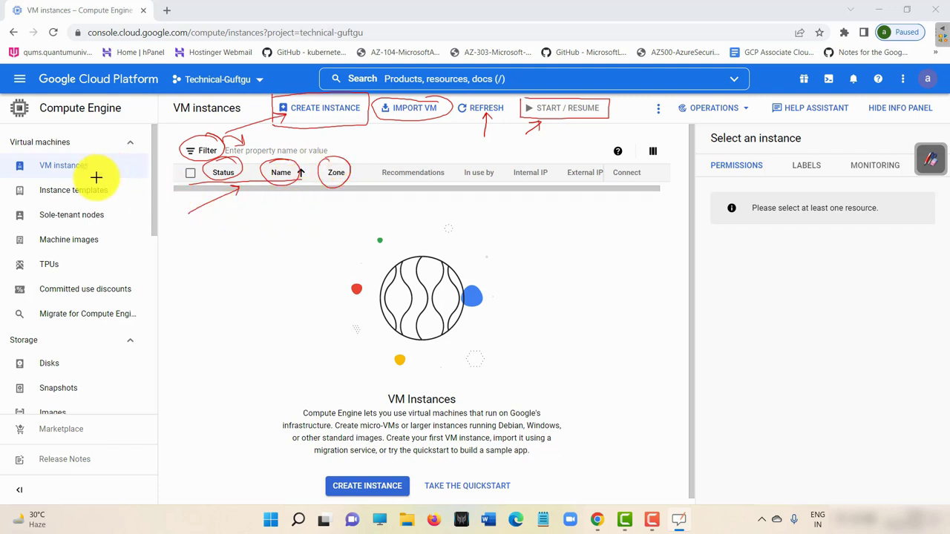
left_click_drag(82, 134, 91, 152)
left_click_drag(83, 145, 97, 144)
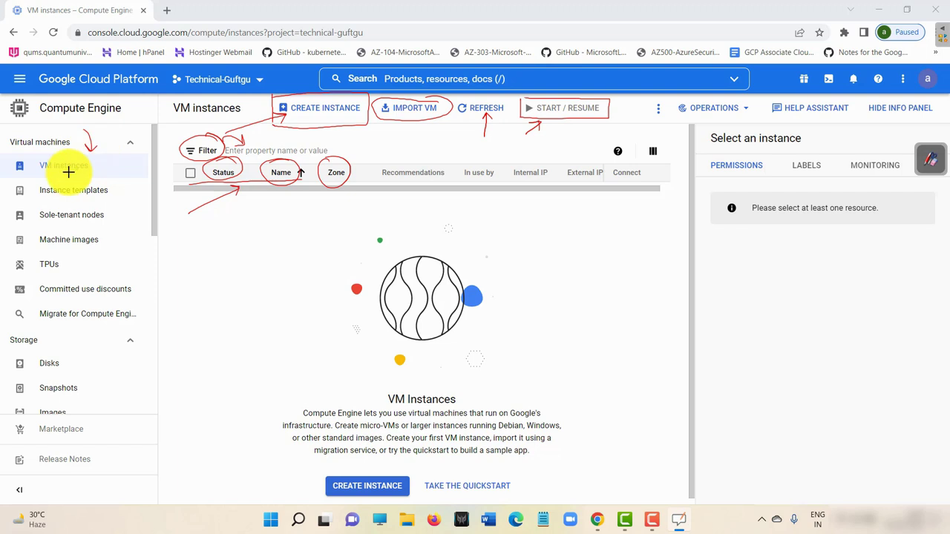
Mark in red ink: VM instances, Instance templates, Sole-tenant nodes, Machine images, TPUs, Committed use discounts, Disks, Snapshots, page title.
mouse_move(38, 173)
left_mouse_down()
mouse_move(88, 172)
mouse_move(74, 154)
mouse_move(52, 156)
mouse_move(33, 175)
left_mouse_up()
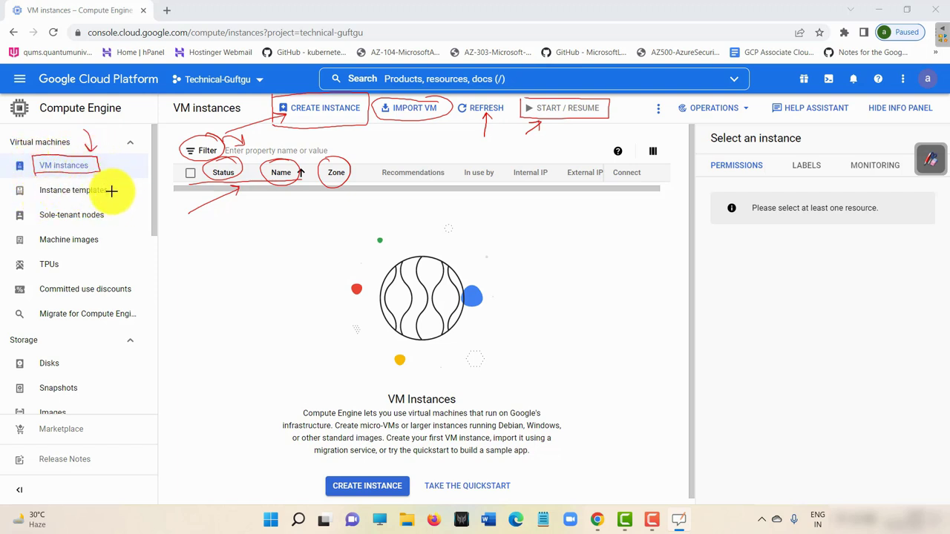
mouse_move(116, 190)
left_mouse_down()
mouse_move(43, 197)
mouse_move(127, 191)
mouse_move(37, 183)
left_mouse_up()
mouse_move(112, 207)
left_mouse_down()
mouse_move(22, 209)
mouse_move(115, 215)
mouse_move(33, 242)
mouse_move(78, 237)
left_mouse_up()
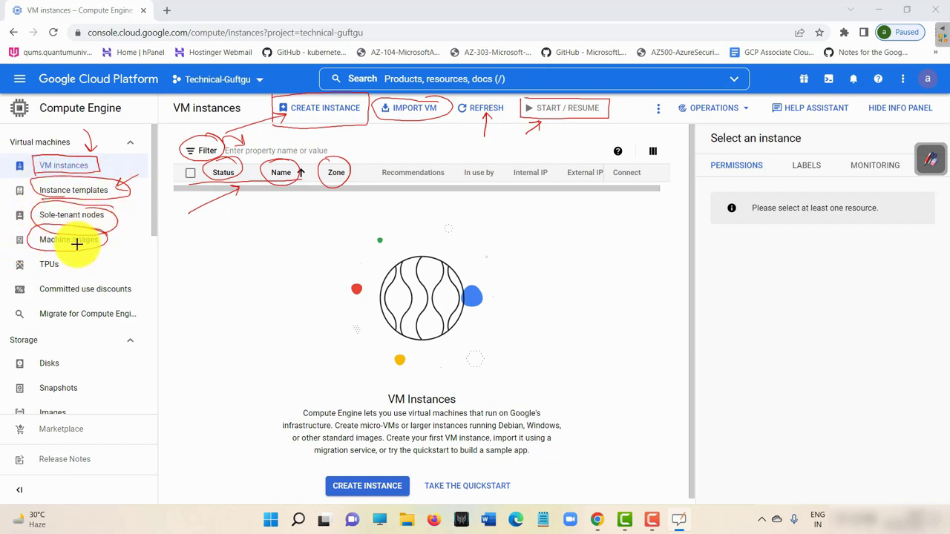
mouse_move(42, 273)
left_mouse_down()
mouse_move(68, 273)
mouse_move(43, 240)
mouse_move(102, 250)
mouse_move(99, 260)
mouse_move(88, 251)
left_mouse_up()
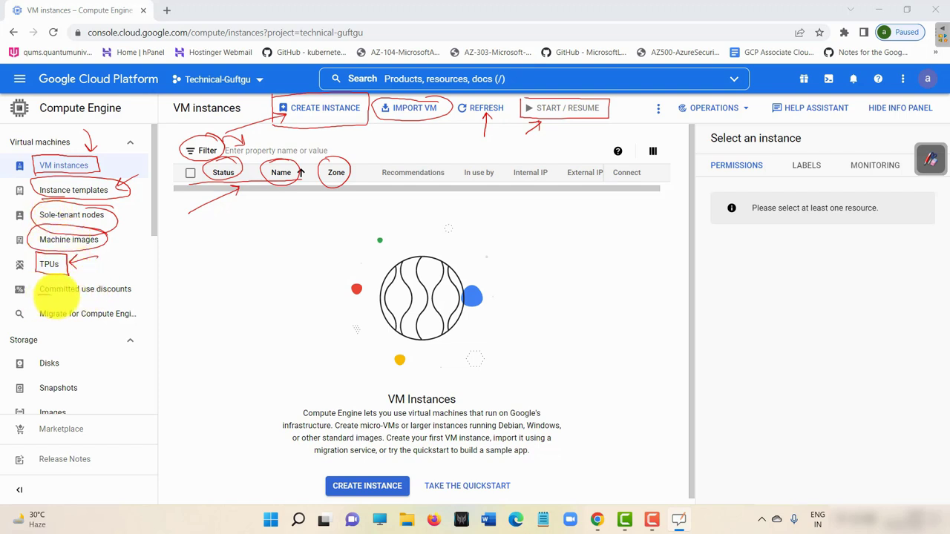
left_click_drag(145, 284, 82, 276)
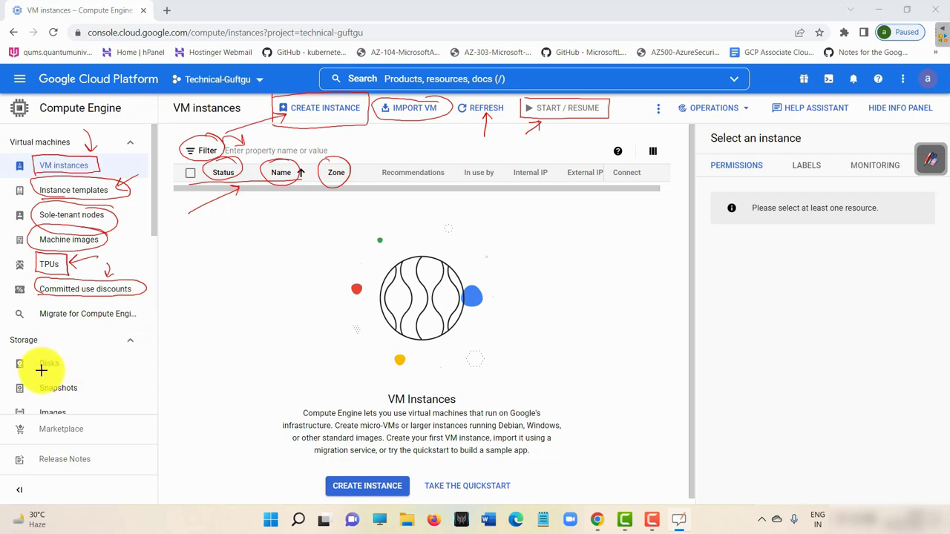
mouse_move(40, 370)
left_mouse_down()
mouse_move(60, 370)
mouse_move(78, 395)
mouse_move(47, 418)
mouse_move(57, 377)
mouse_move(84, 393)
mouse_move(64, 421)
mouse_move(26, 417)
mouse_move(85, 435)
mouse_move(76, 415)
mouse_move(110, 414)
left_mouse_up()
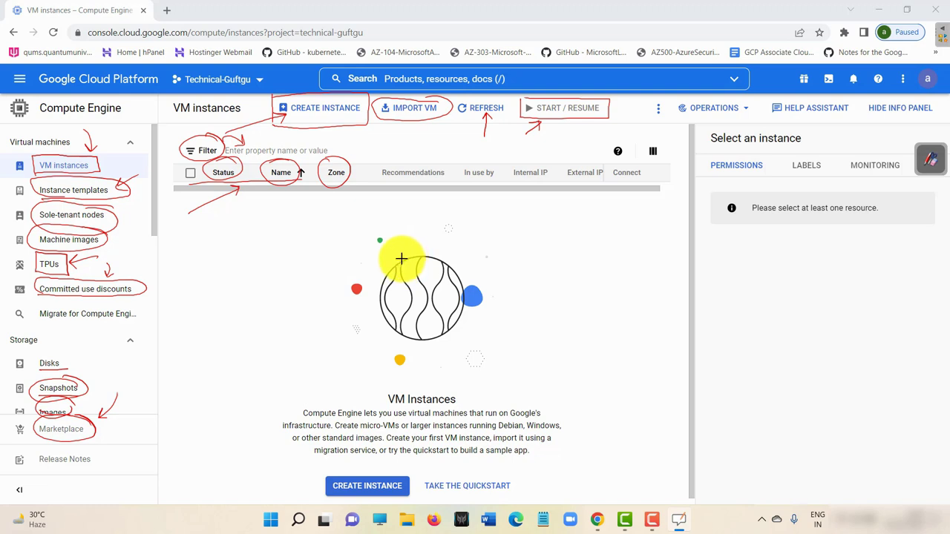
mouse_move(233, 99)
left_mouse_down()
mouse_move(223, 135)
mouse_move(248, 127)
mouse_move(208, 106)
mouse_move(199, 158)
left_mouse_up()
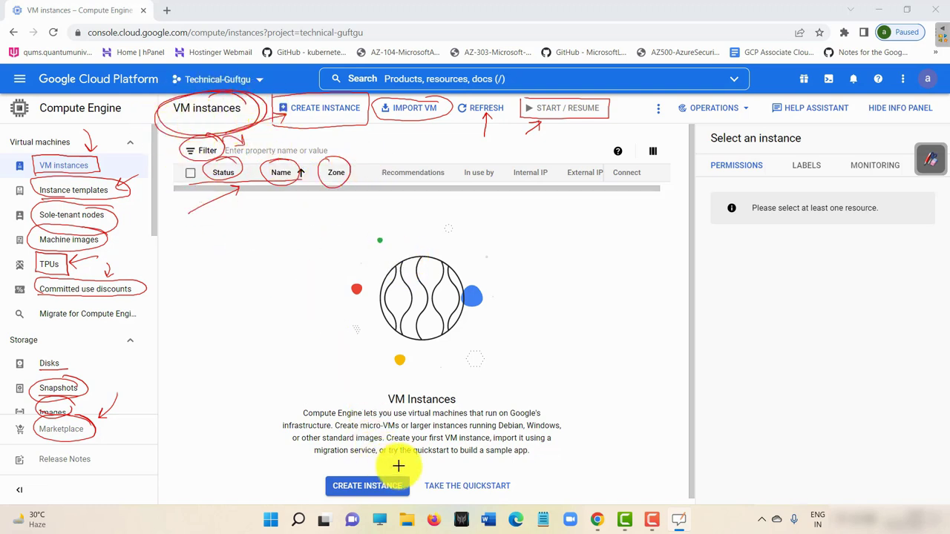
Draw an arrow and underline 'lets you', infrastructure, standard, 'your first VM instance' and the migration phrase.
mouse_move(448, 382)
left_mouse_down()
mouse_move(333, 384)
mouse_move(275, 422)
mouse_move(350, 475)
mouse_move(545, 470)
mouse_move(576, 386)
mouse_move(379, 374)
left_mouse_up()
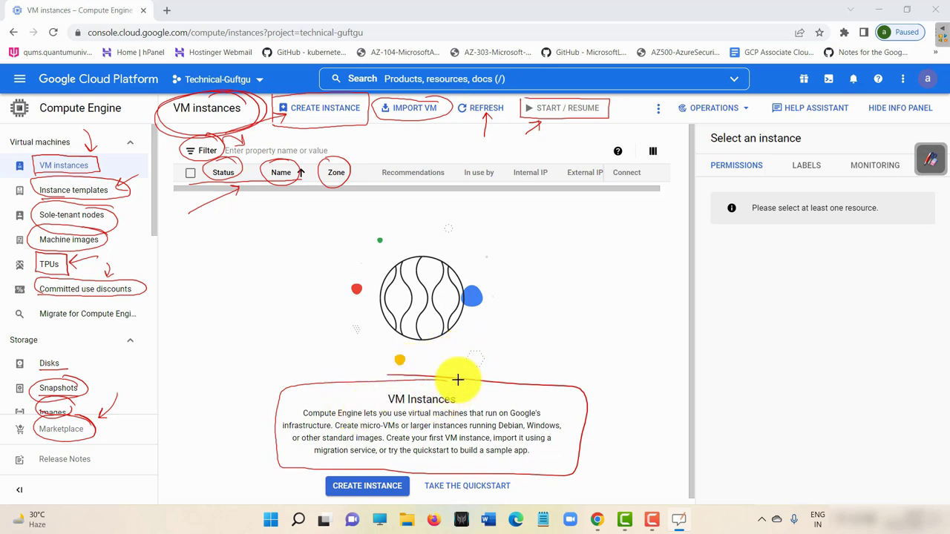
left_click_drag(447, 381, 445, 391)
left_click_drag(369, 417, 438, 421)
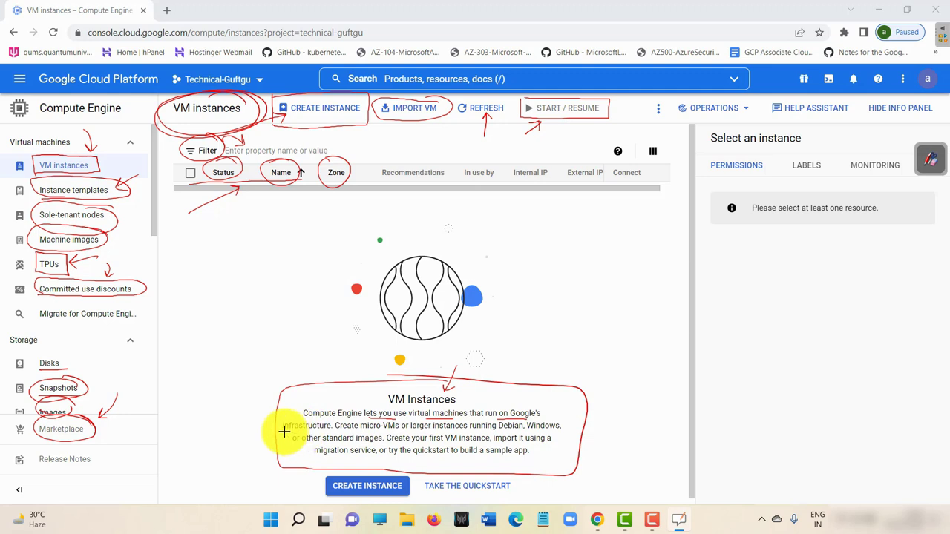
left_click_drag(284, 430, 560, 431)
left_click_drag(325, 444, 354, 443)
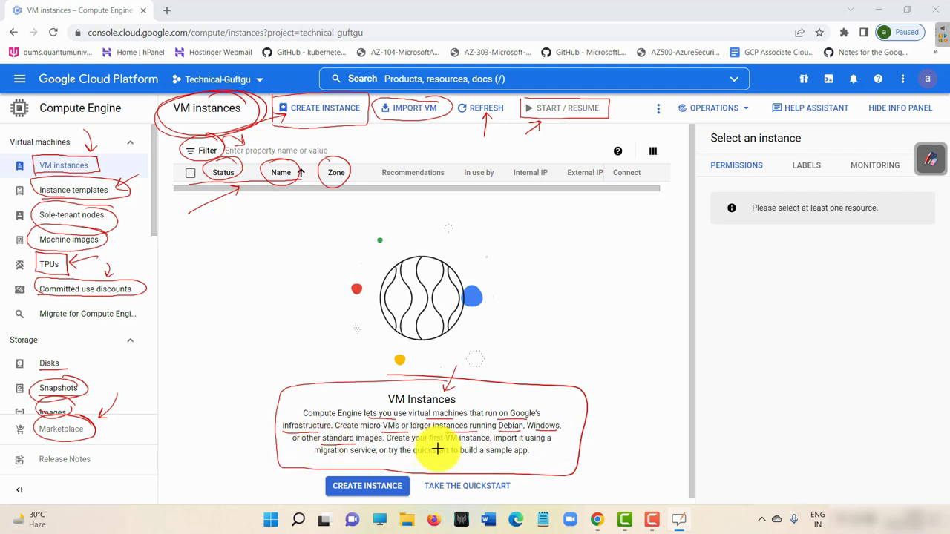
left_click_drag(420, 443, 549, 443)
left_click_drag(315, 456, 483, 457)
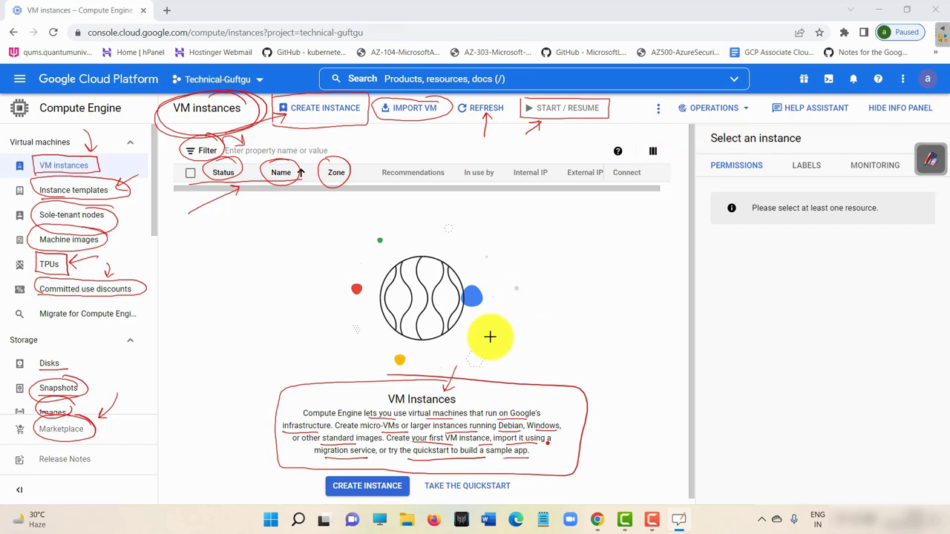
Erase the red marks around the page title and column headings.
mouse_move(932, 153)
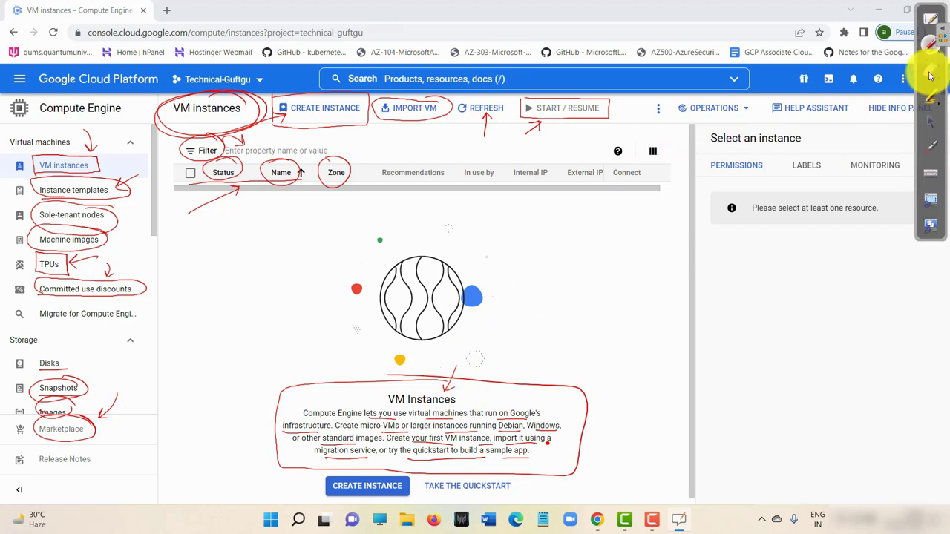
left_click(931, 71)
mouse_move(520, 180)
left_mouse_down()
mouse_move(636, 47)
mouse_move(338, 80)
mouse_move(44, 191)
mouse_move(238, 189)
mouse_move(200, 340)
mouse_move(141, 428)
mouse_move(342, 421)
mouse_move(237, 393)
mouse_move(519, 475)
mouse_move(369, 178)
left_mouse_up()
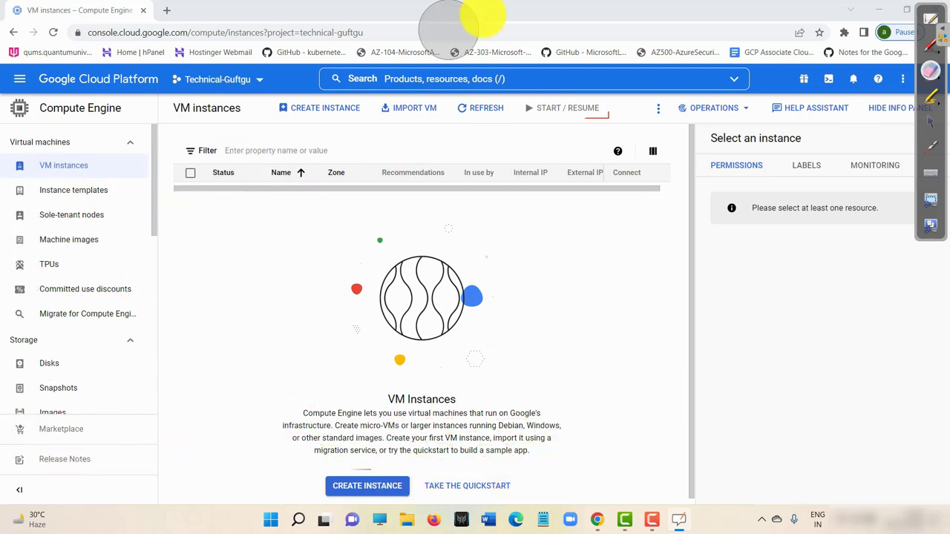
Leave annotation mode and start the Compute Engine quickstart tutorial beside the VM instances page.
left_click(930, 50)
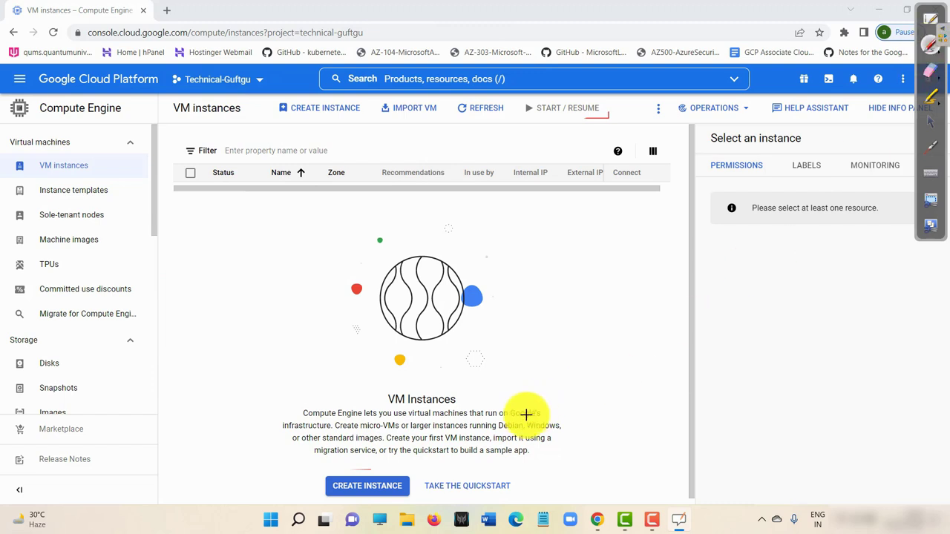
left_click(932, 124)
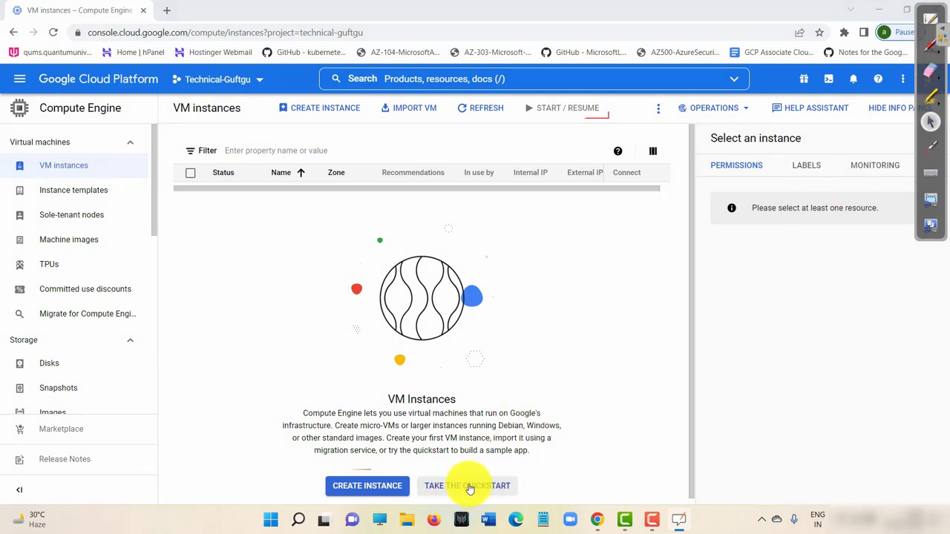
left_click(470, 486)
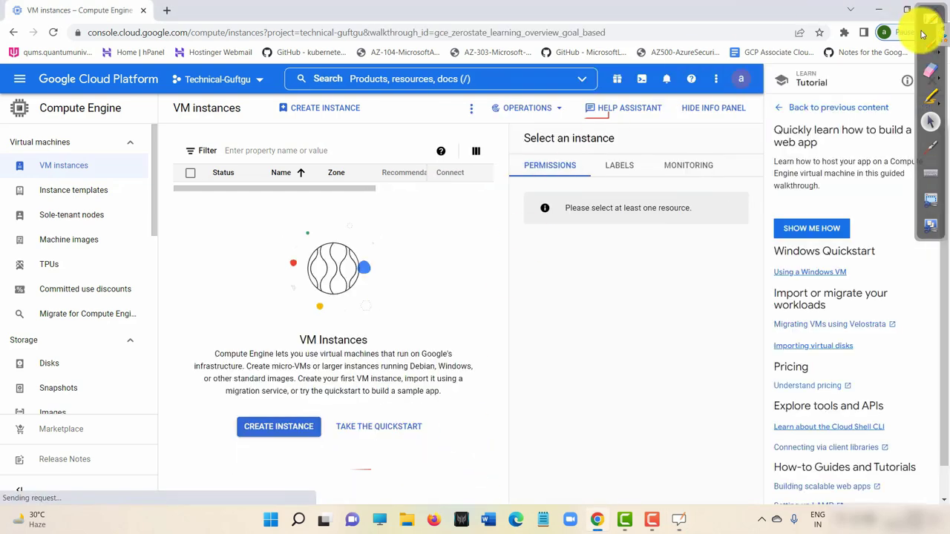
left_click(922, 34)
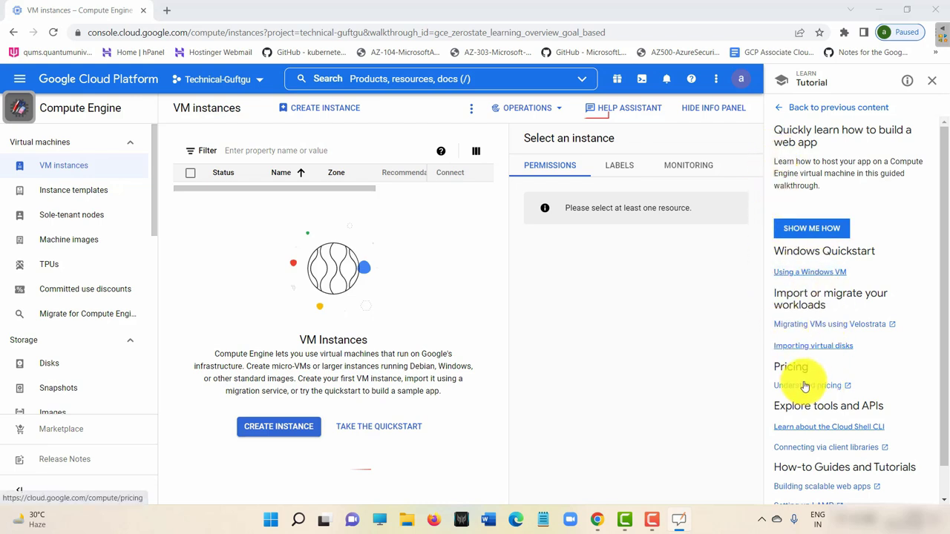
Open the Compute Engine pricing page in a new tab and scroll to the N2 high-memory prices.
left_click(812, 392)
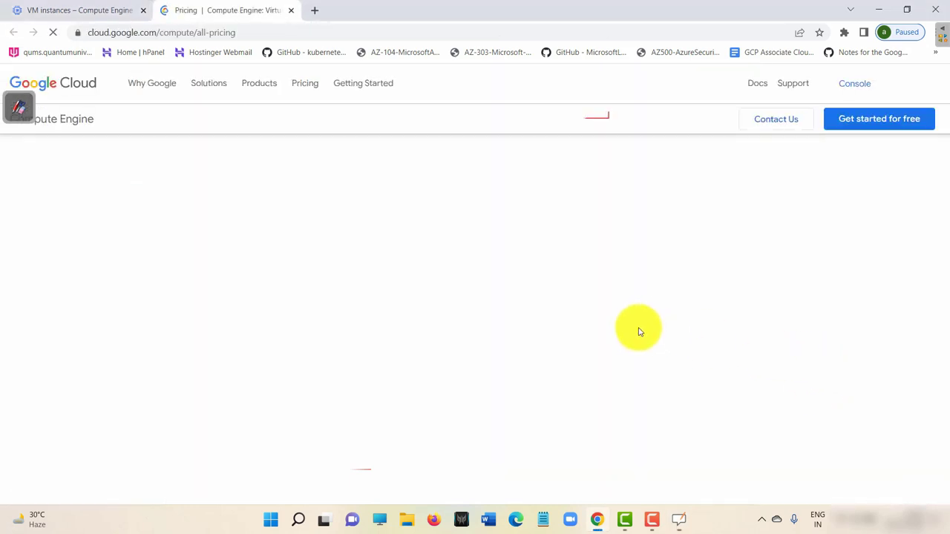
scroll(550, 237, "down", 8)
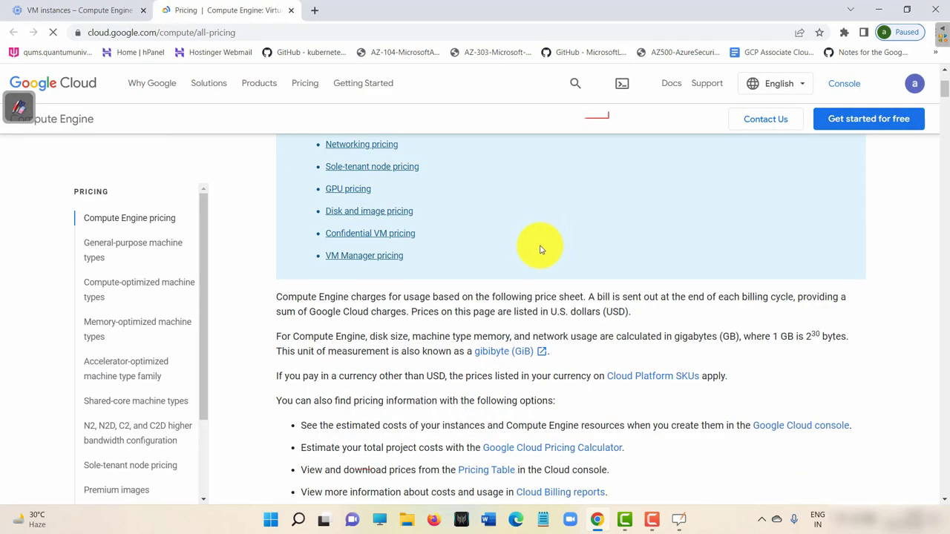
scroll(532, 250, "down", 7)
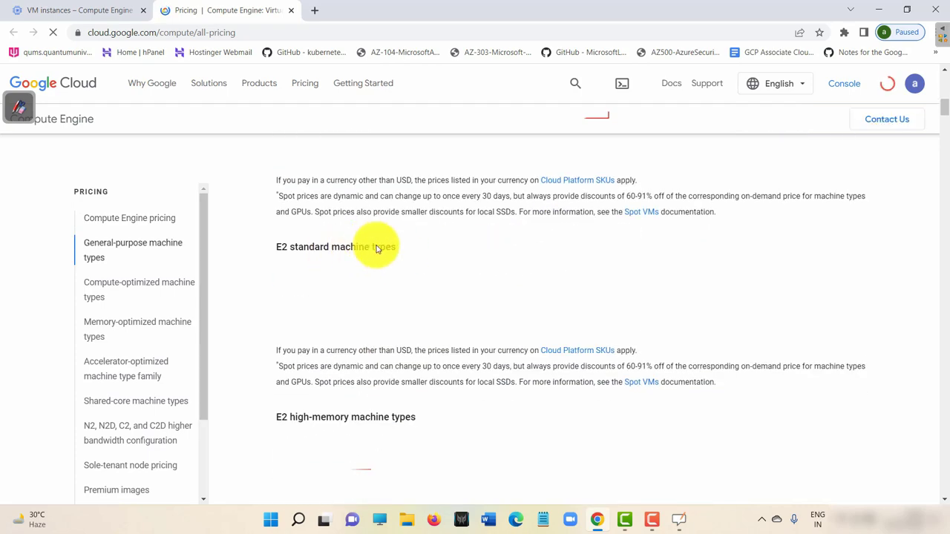
scroll(250, 237, "down", 10)
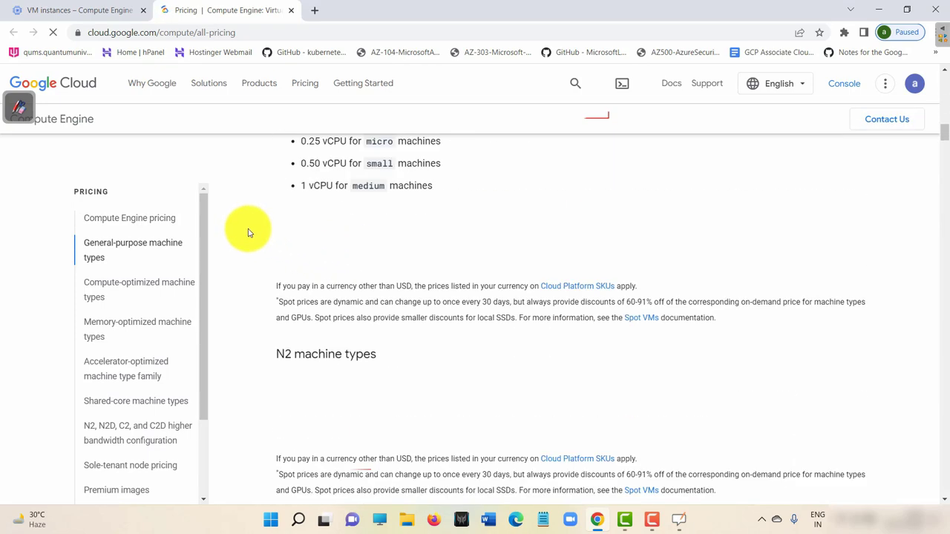
scroll(248, 243, "down", 3)
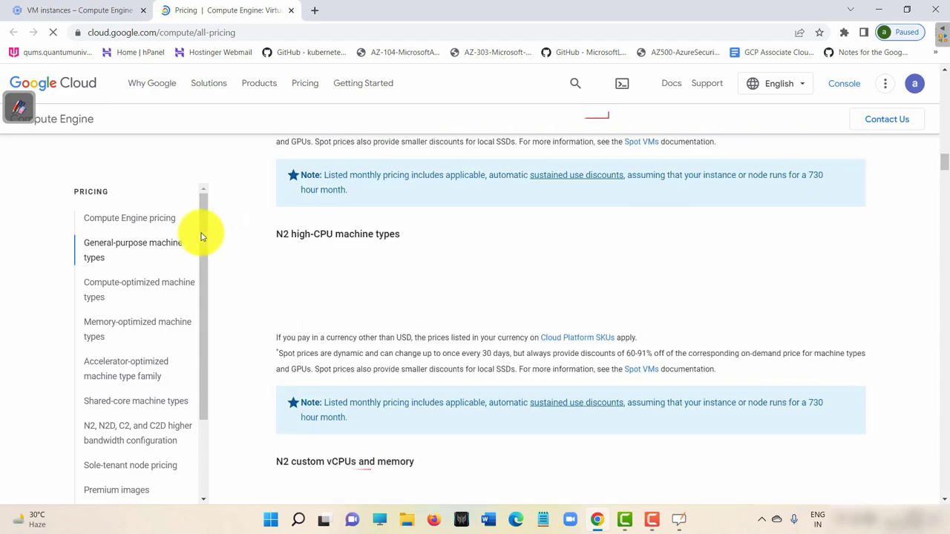
left_click_drag(18, 108, 940, 195)
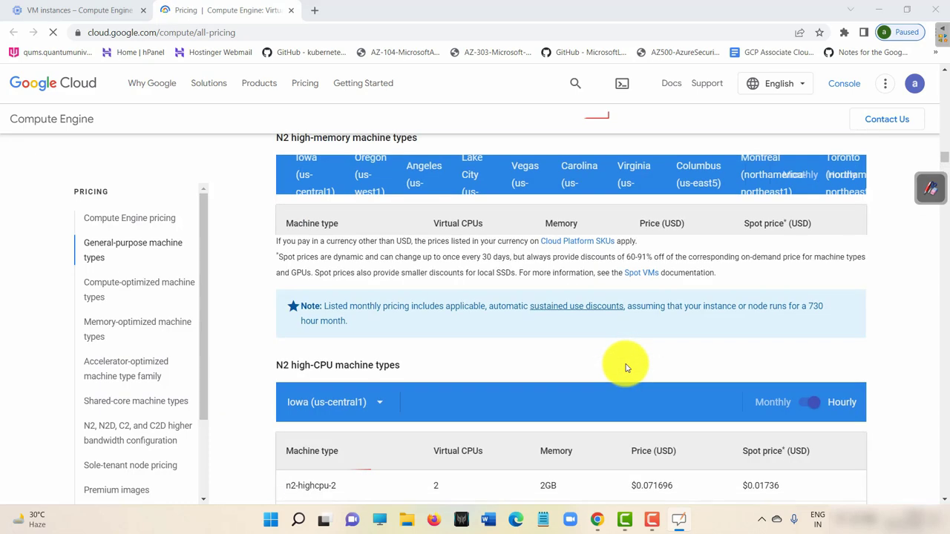
Toggle the red annotation pen on and off over the N2 high-memory pricing table.
left_click(929, 189)
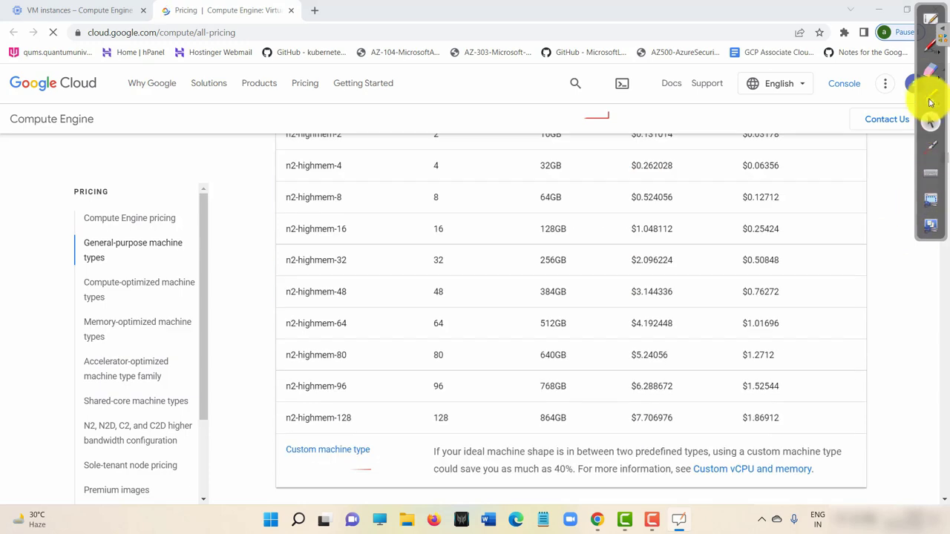
left_click(933, 47)
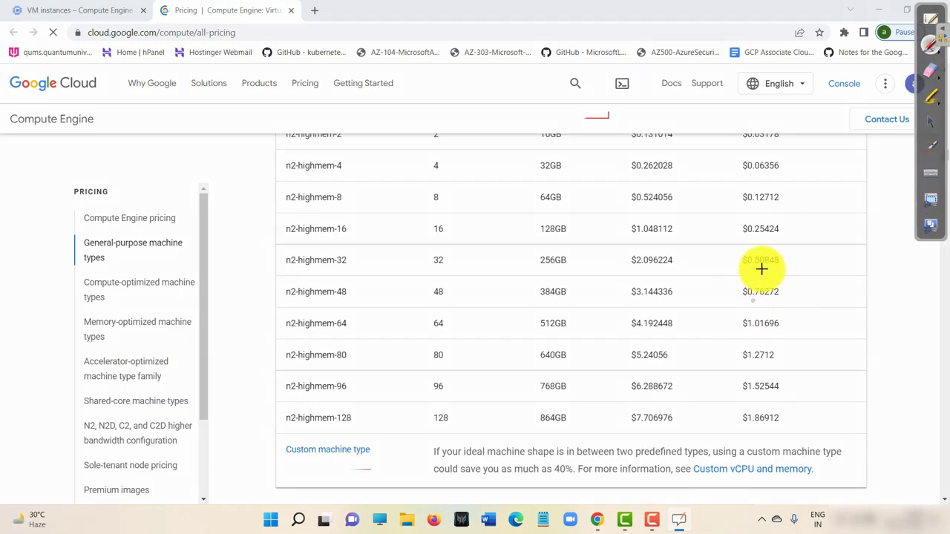
left_click(931, 123)
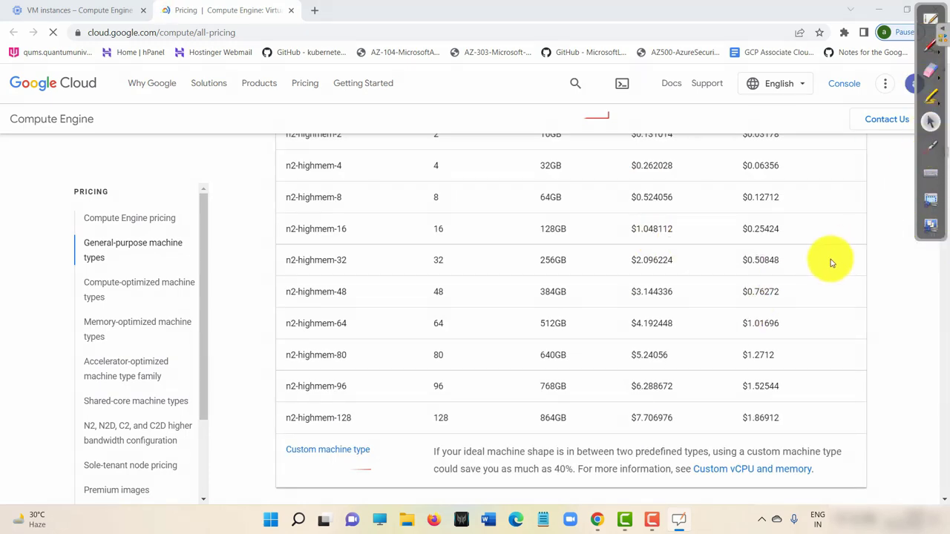
scroll(837, 258, "up", 2)
left_click(930, 46)
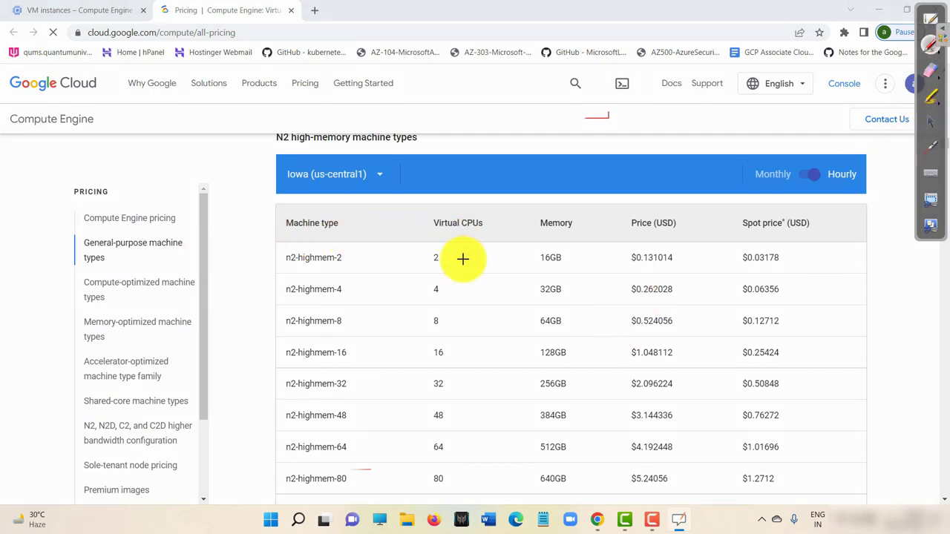
mouse_move(487, 216)
left_mouse_down()
mouse_move(431, 210)
mouse_move(483, 226)
mouse_move(457, 207)
left_mouse_up()
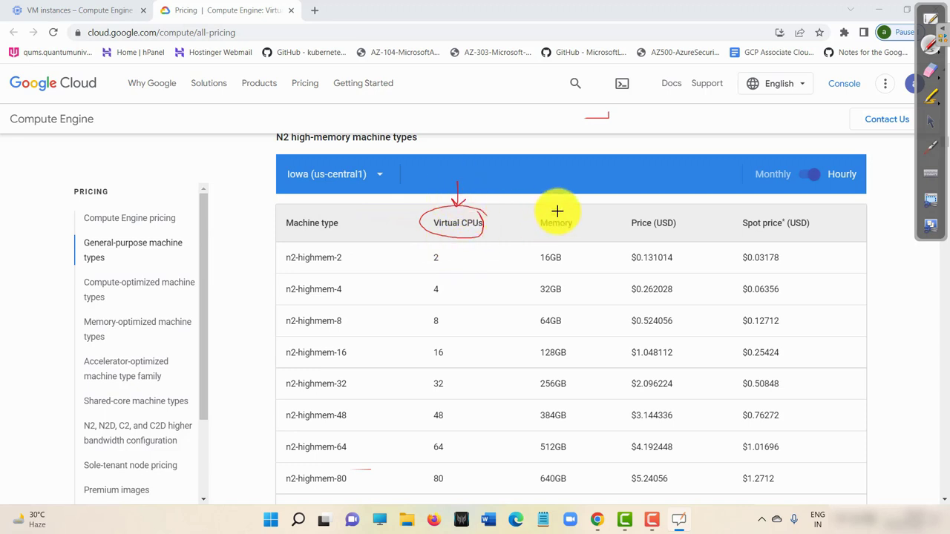
left_click_drag(532, 233, 569, 211)
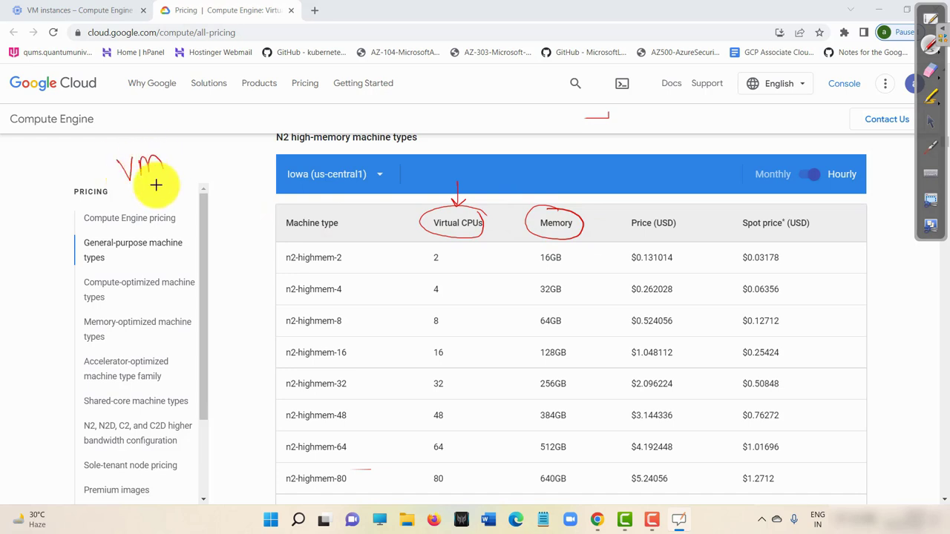
left_click_drag(118, 201, 193, 175)
mouse_move(477, 206)
left_mouse_down()
mouse_move(441, 244)
mouse_move(425, 239)
mouse_move(489, 218)
left_mouse_up()
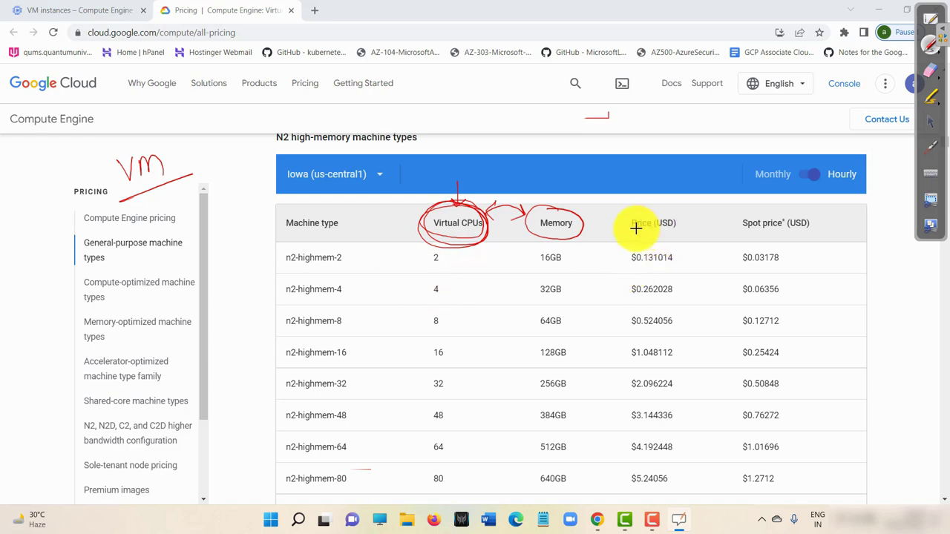
left_click_drag(630, 235, 690, 236)
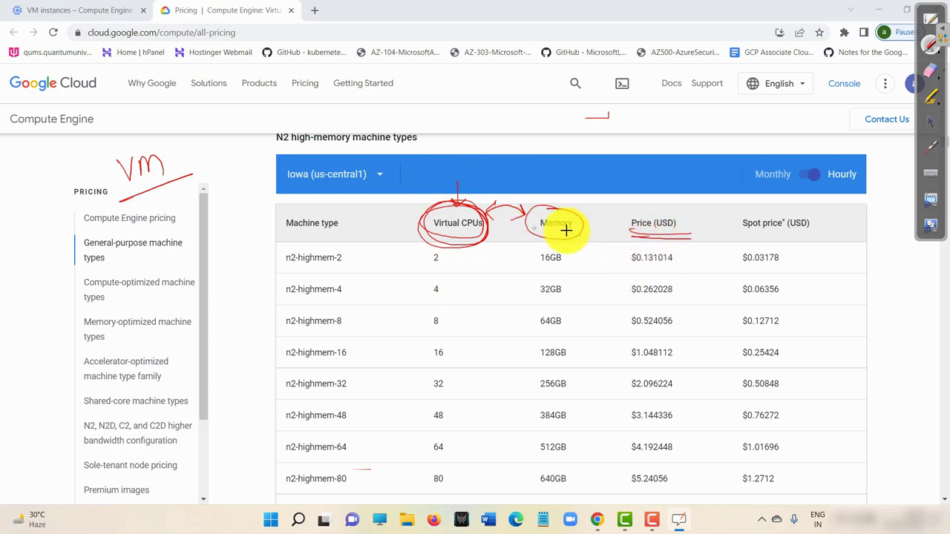
mouse_move(535, 237)
left_mouse_down()
mouse_move(426, 238)
mouse_move(586, 242)
mouse_move(409, 203)
left_mouse_up()
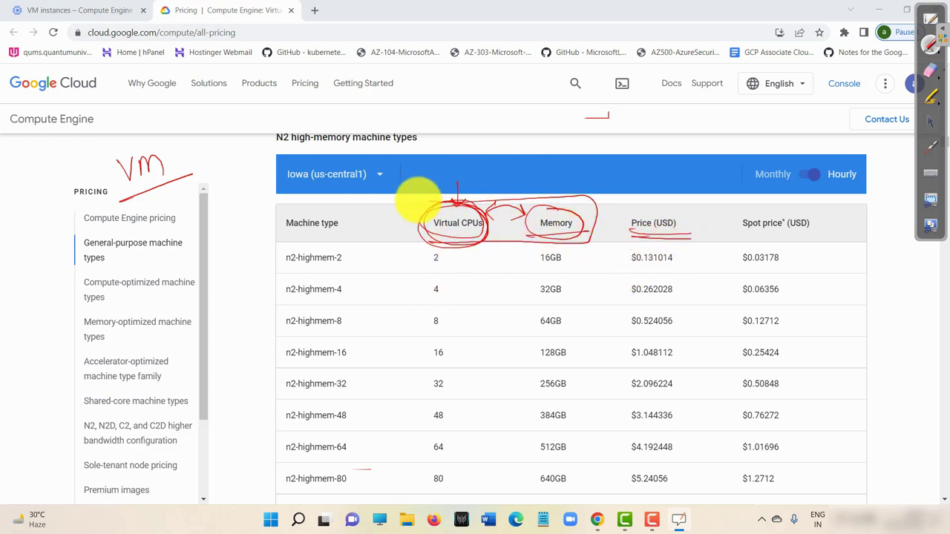
mouse_move(528, 186)
left_mouse_down()
mouse_move(601, 170)
mouse_move(595, 180)
mouse_move(635, 180)
mouse_move(661, 153)
left_mouse_up()
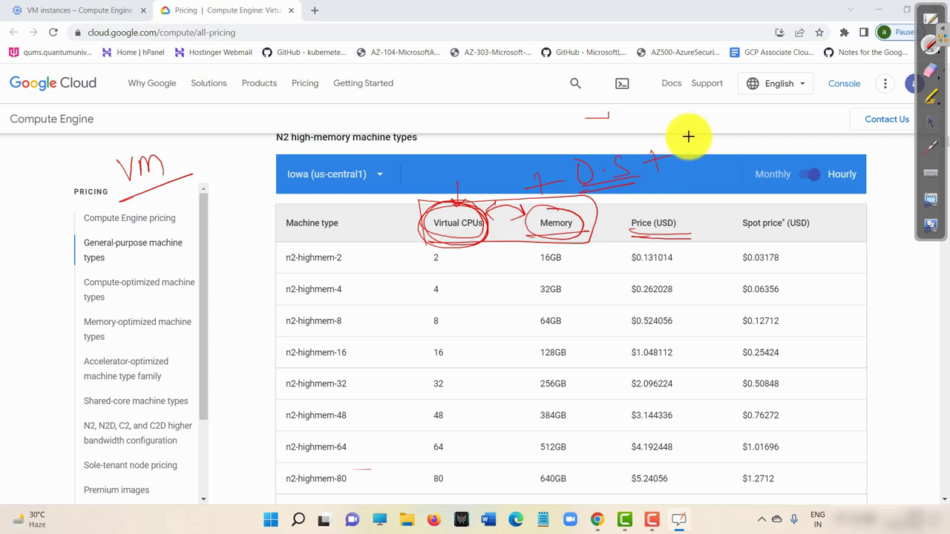
mouse_move(699, 123)
left_mouse_down()
mouse_move(716, 142)
mouse_move(784, 139)
left_mouse_up()
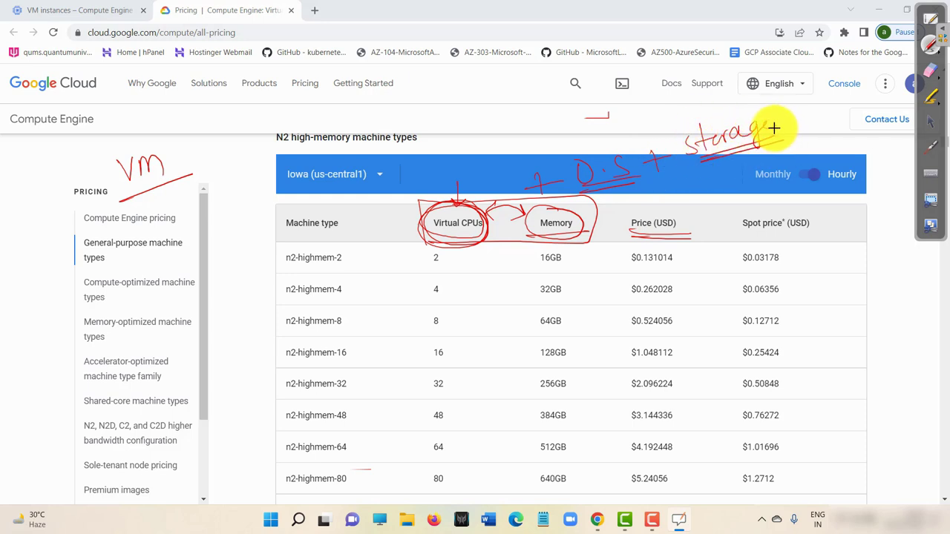
mouse_move(783, 98)
left_mouse_down()
mouse_move(674, 138)
mouse_move(671, 153)
left_mouse_up()
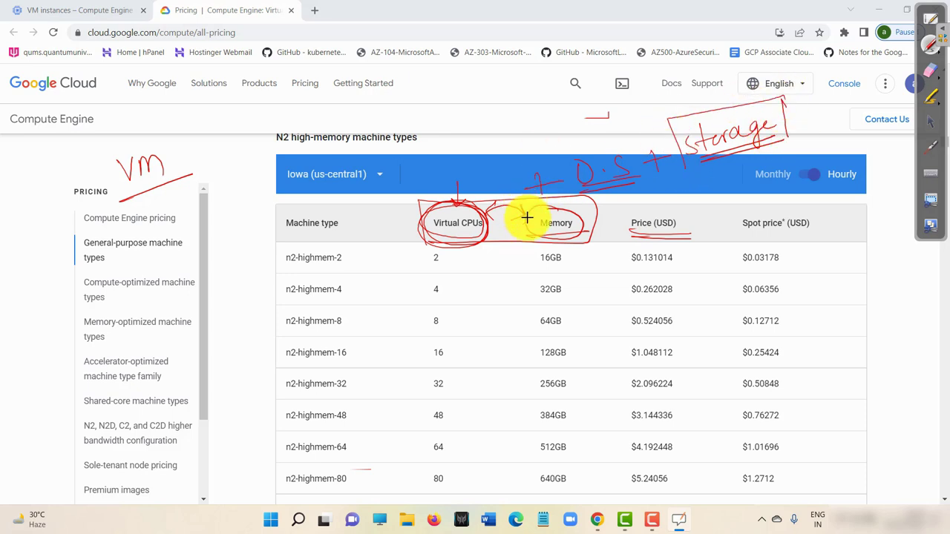
mouse_move(553, 218)
left_mouse_down()
mouse_move(599, 197)
mouse_move(419, 219)
mouse_move(599, 204)
mouse_move(562, 168)
mouse_move(610, 170)
mouse_move(682, 131)
mouse_move(684, 118)
left_mouse_up()
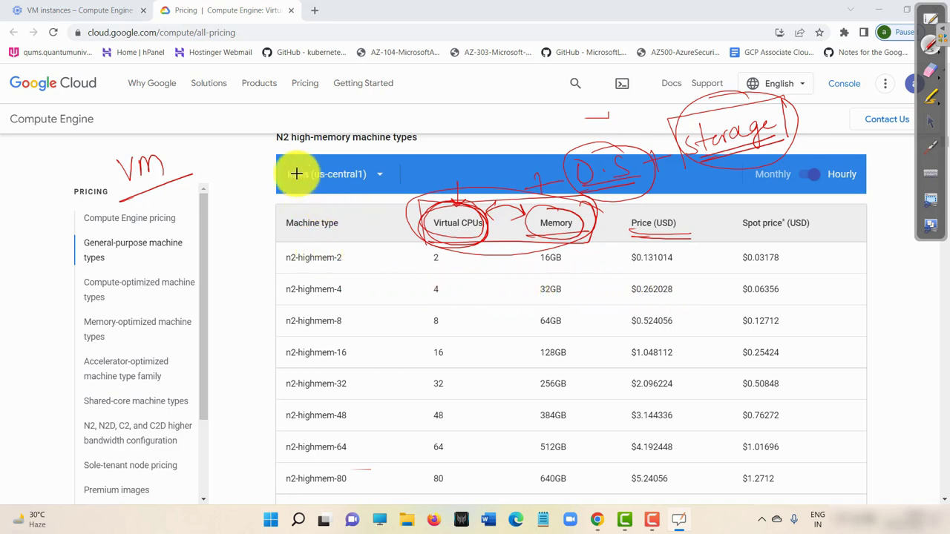
left_click_drag(333, 144, 321, 143)
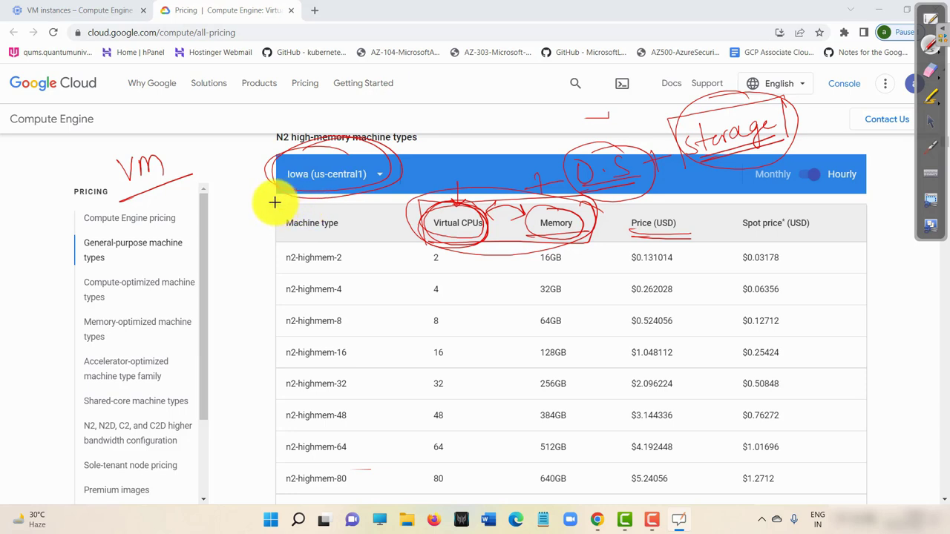
left_click(930, 70)
mouse_move(562, 187)
left_mouse_down()
mouse_move(770, 111)
mouse_move(787, 201)
mouse_move(520, 116)
mouse_move(324, 113)
mouse_move(379, 140)
mouse_move(631, 176)
left_mouse_up()
Exit annotation mode, switch to the VM instances tab, and close and leave the quickstart tutorial.
left_click(928, 46)
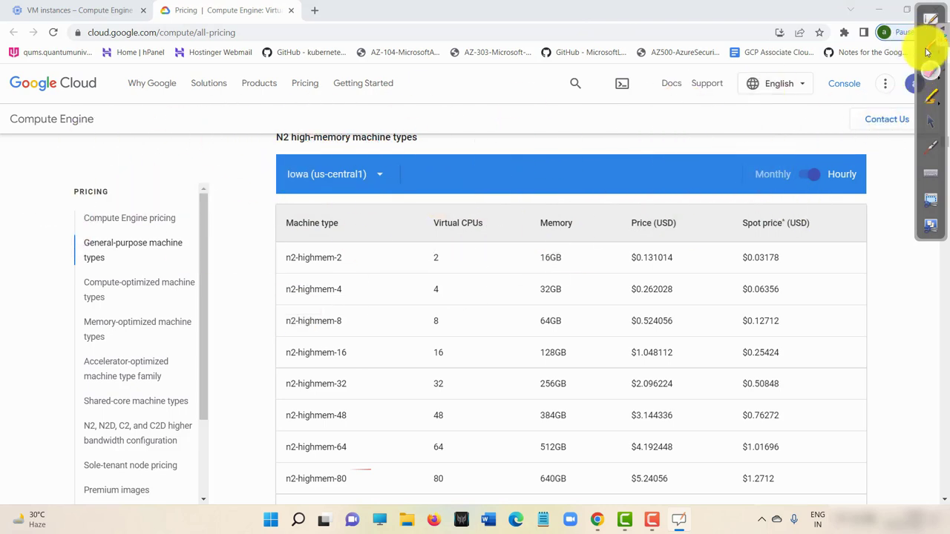
left_click(930, 121)
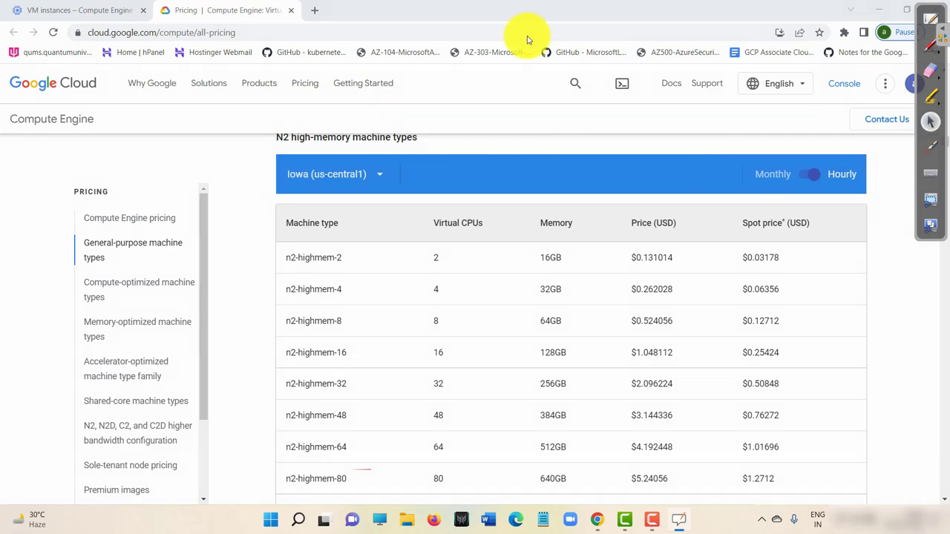
left_click(67, 7)
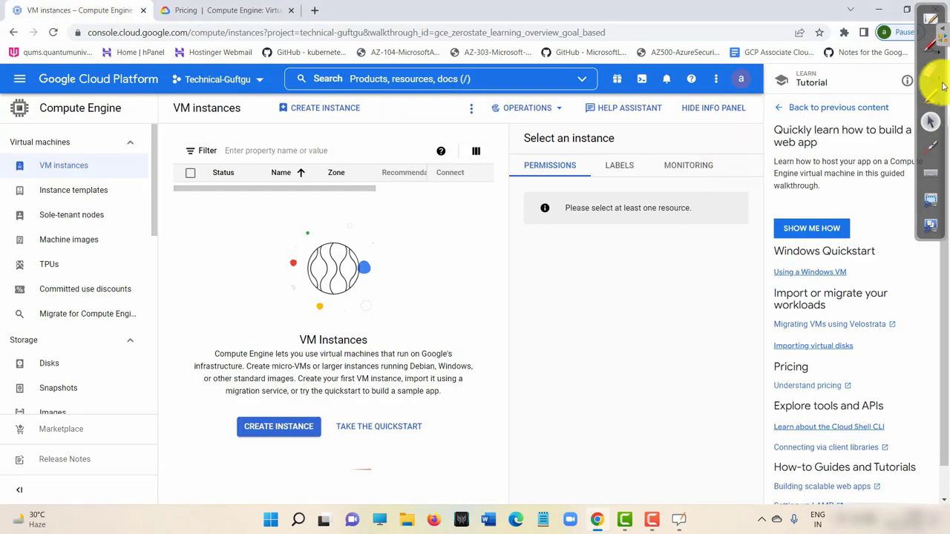
left_click(926, 89)
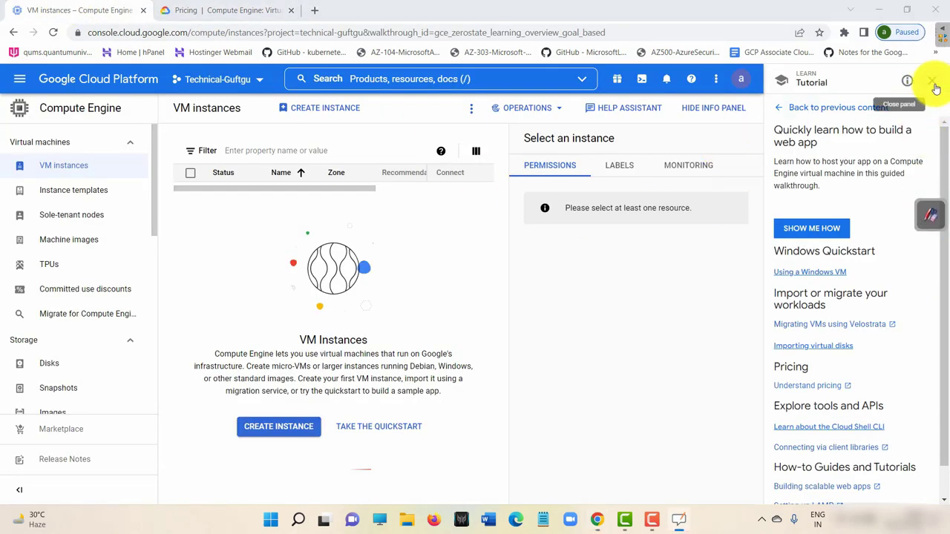
left_click(933, 82)
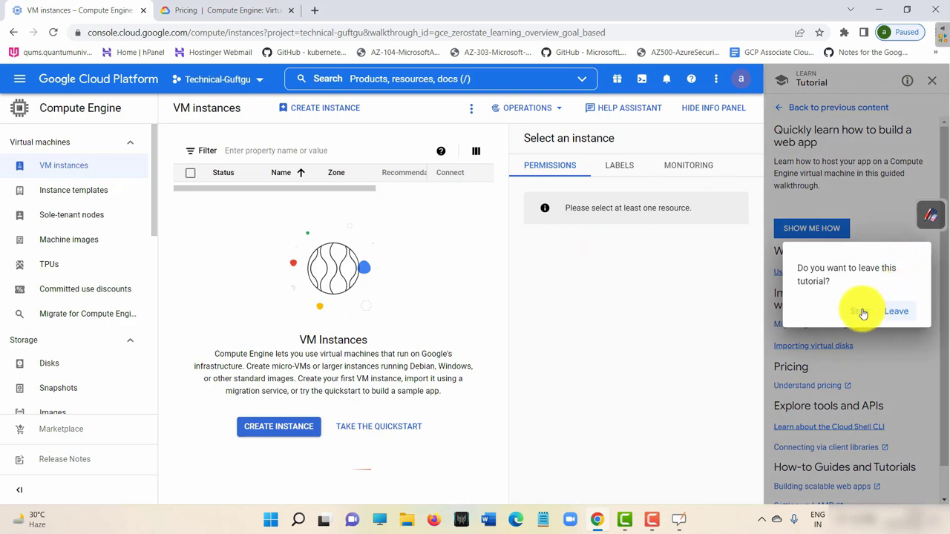
left_click(899, 313)
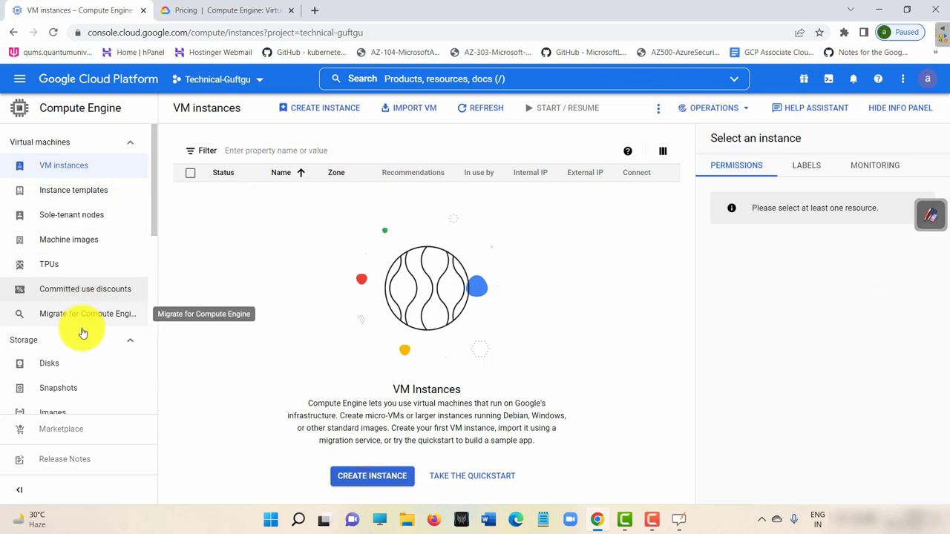
scroll(153, 219, "down", 1)
scroll(154, 238, "down", 3)
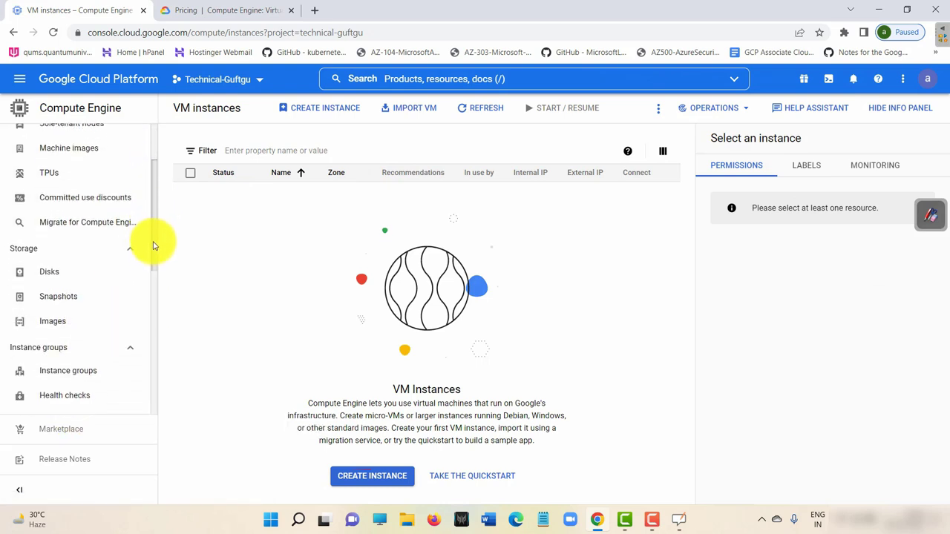
scroll(152, 295, "down", 1)
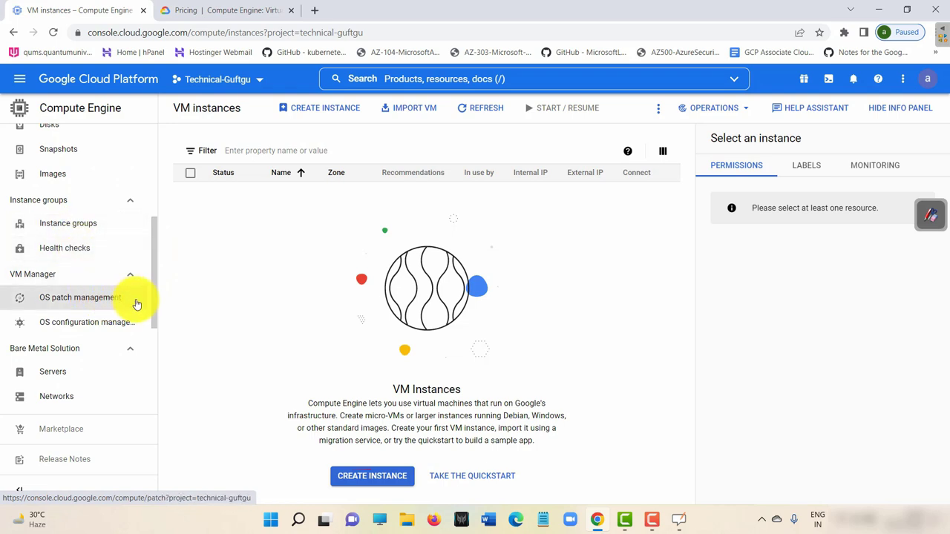
scroll(157, 297, "down", 4)
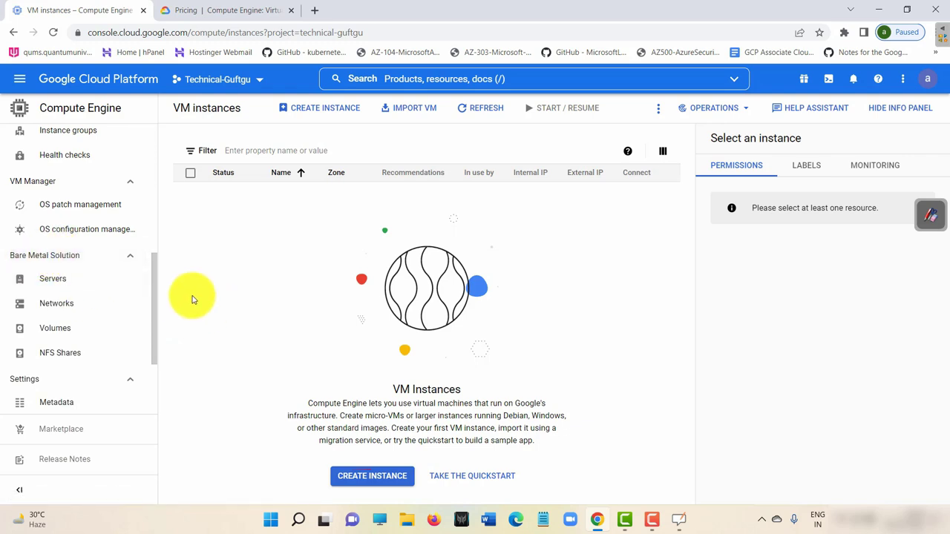
left_click_drag(155, 281, 155, 333)
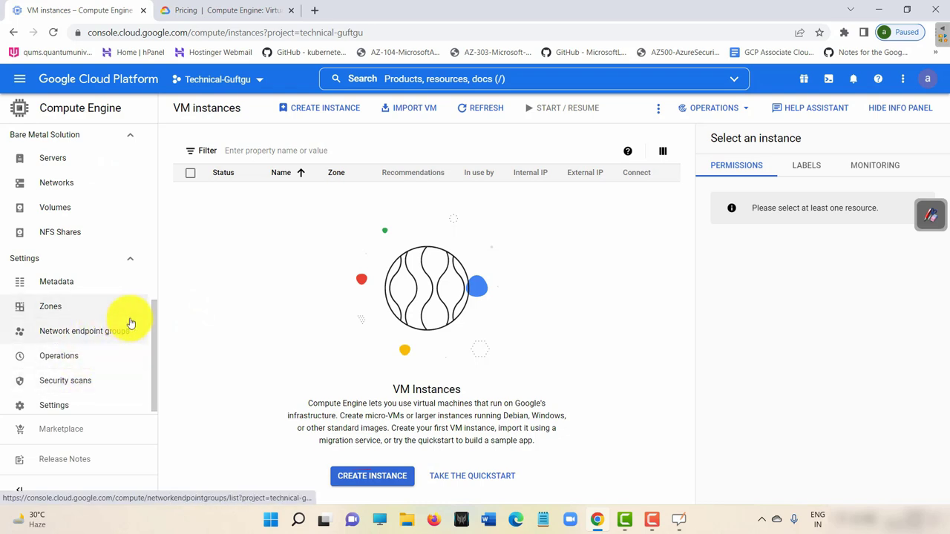
left_click_drag(154, 317, 159, 134)
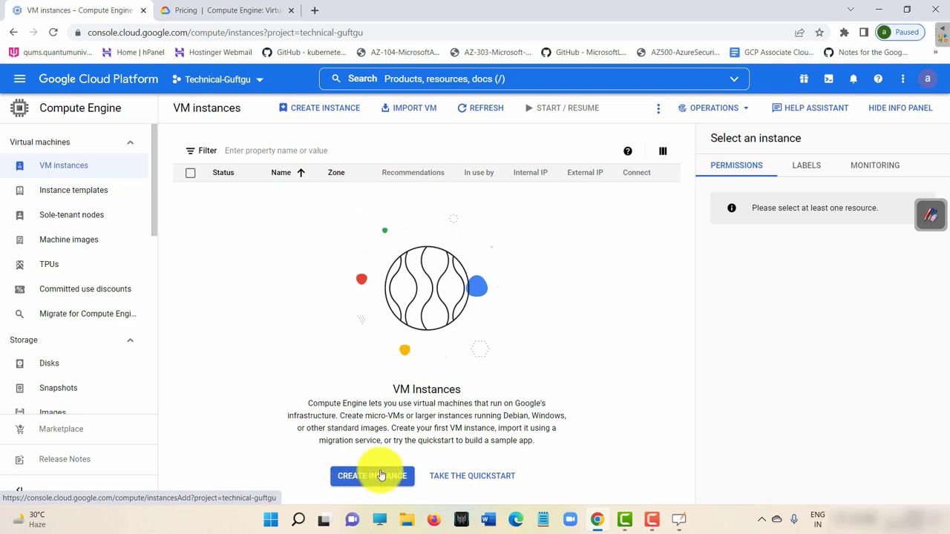
Start a new instance, check the naming rules, name it technicalguftgu-vm, and open Manage labels.
left_click(321, 112)
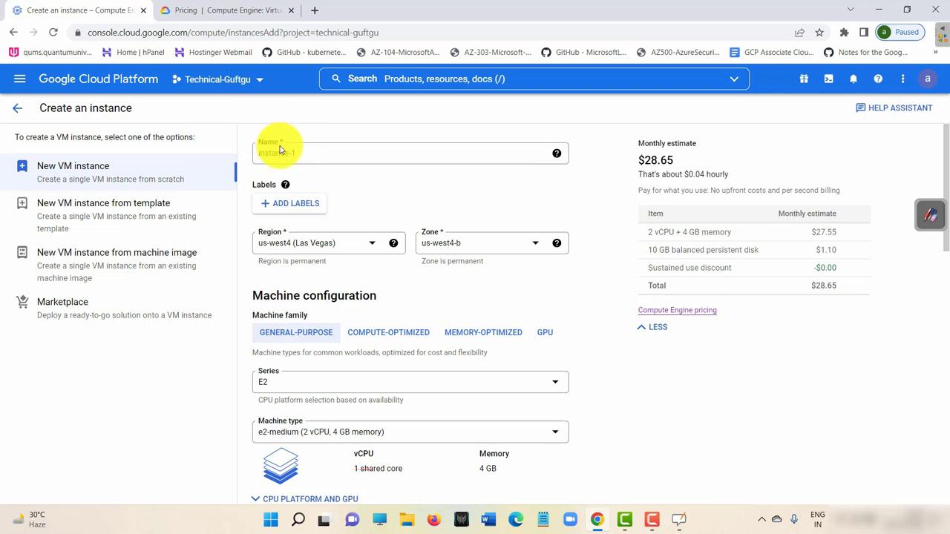
left_click(557, 153)
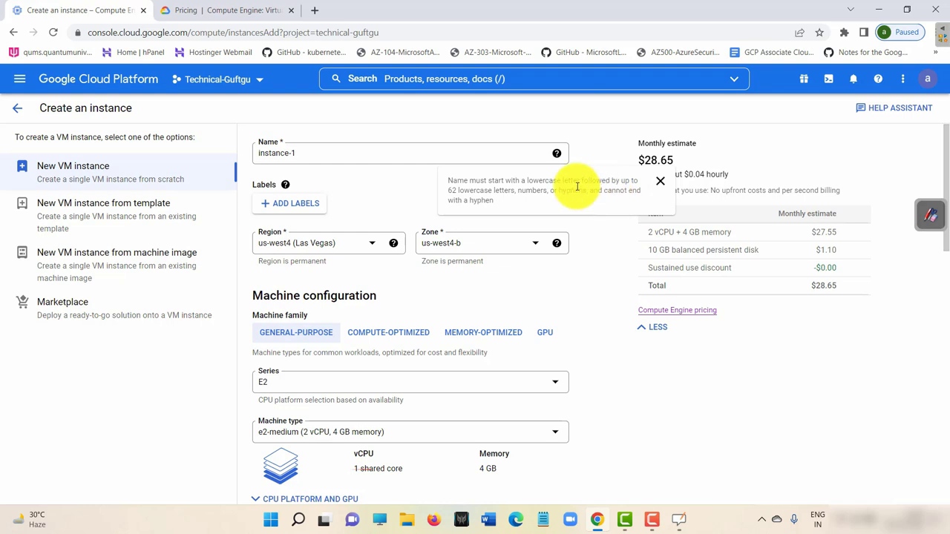
left_click(338, 149)
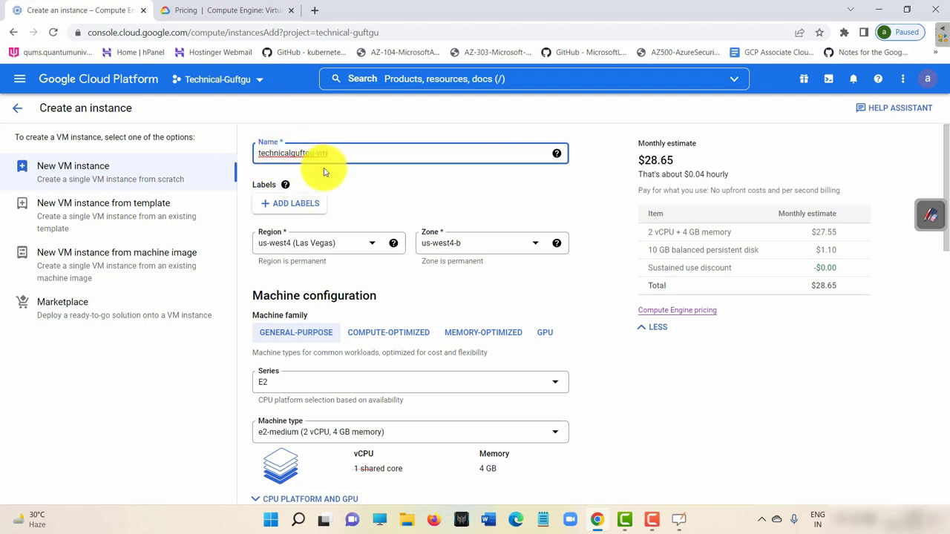
left_click(290, 205)
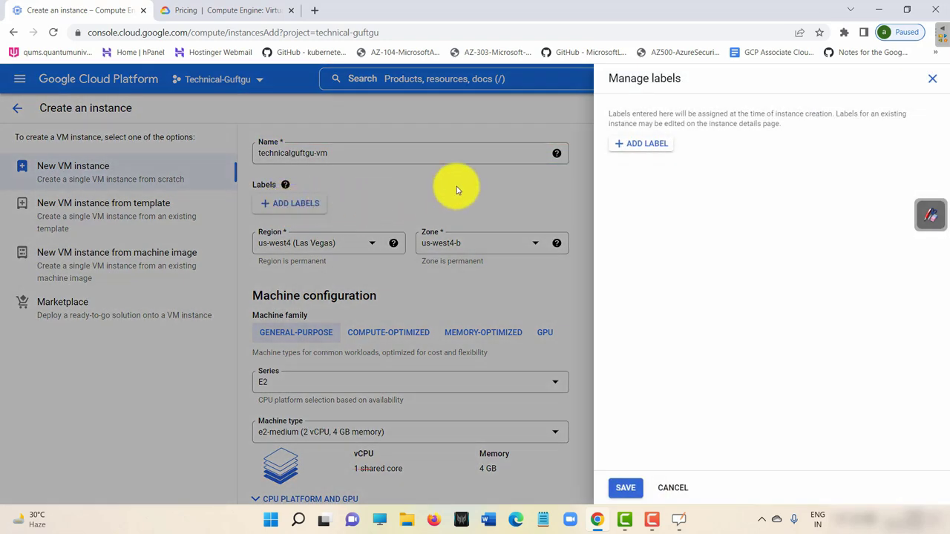
Add a label with key name and value ibm, fixing the key to lowercase, and save it.
left_click(644, 146)
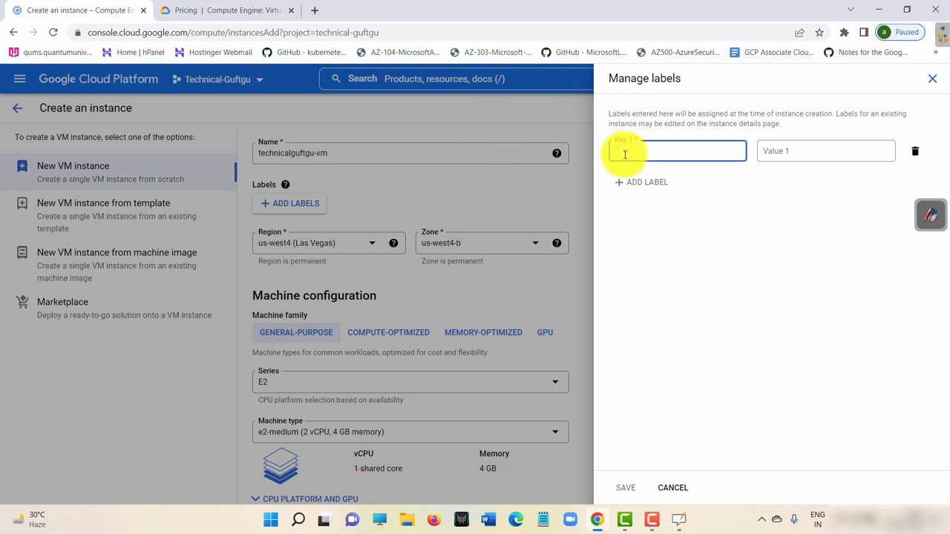
type("N")
key("Caps_Lock")
type("ame")
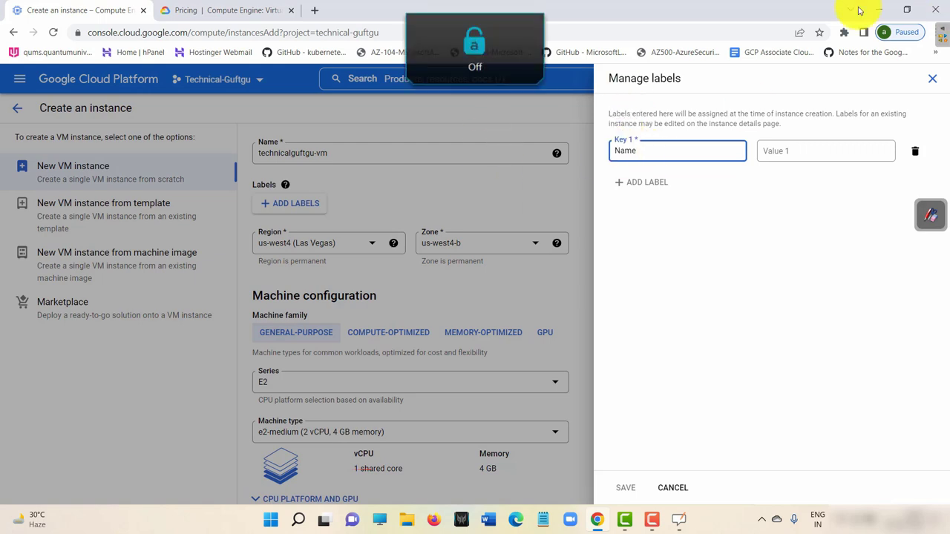
left_click(790, 144)
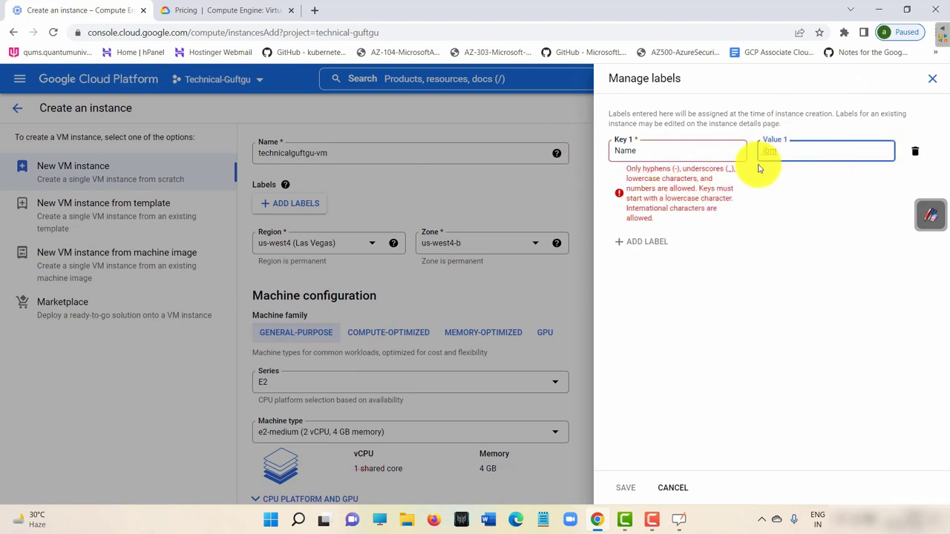
left_click(791, 176)
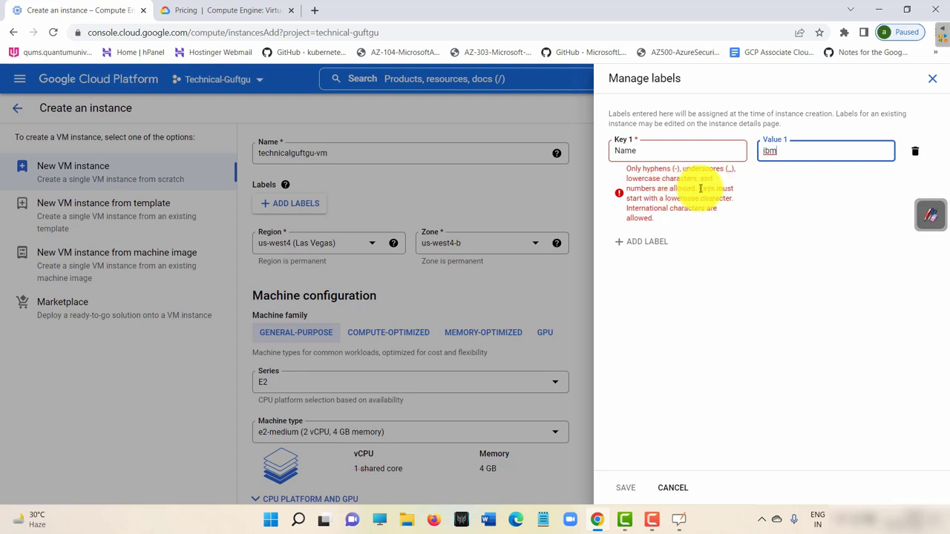
left_click(673, 149)
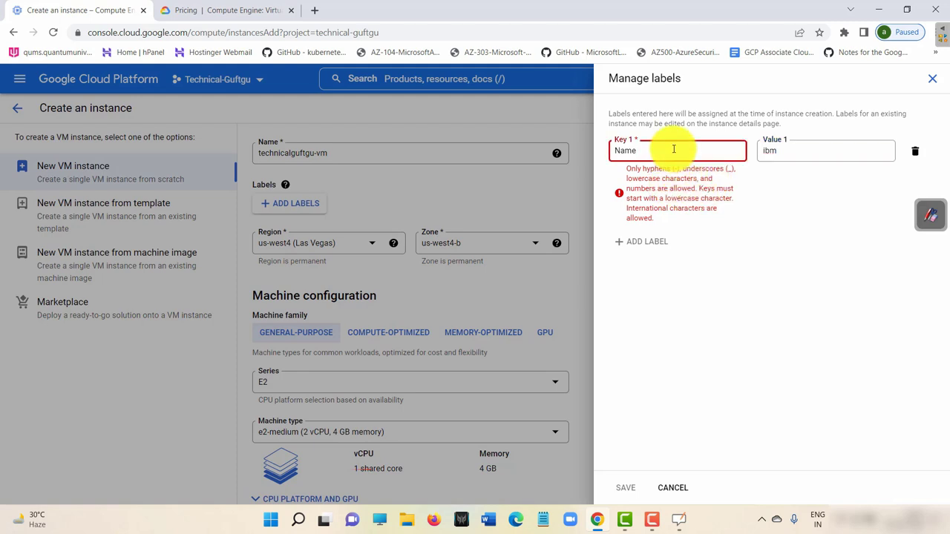
key("BackSpace")
type("nam")
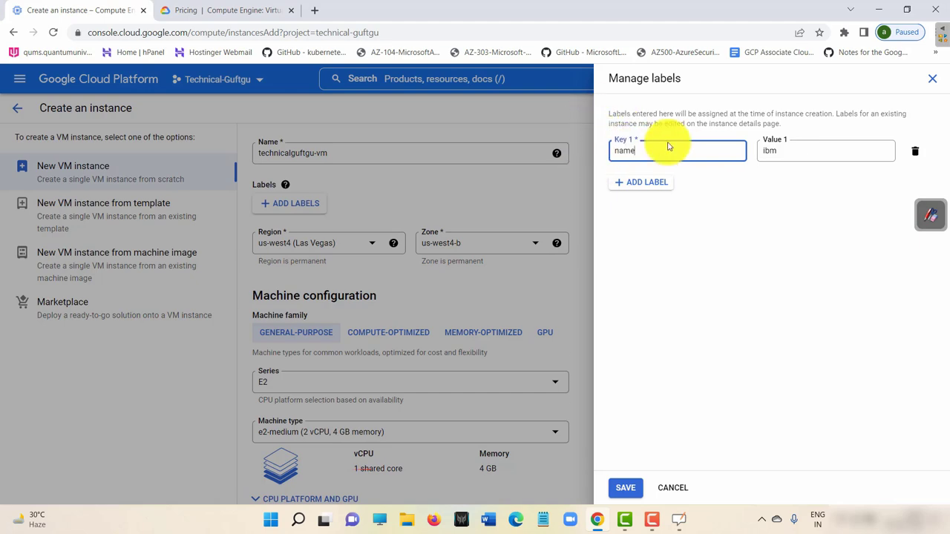
left_click(626, 486)
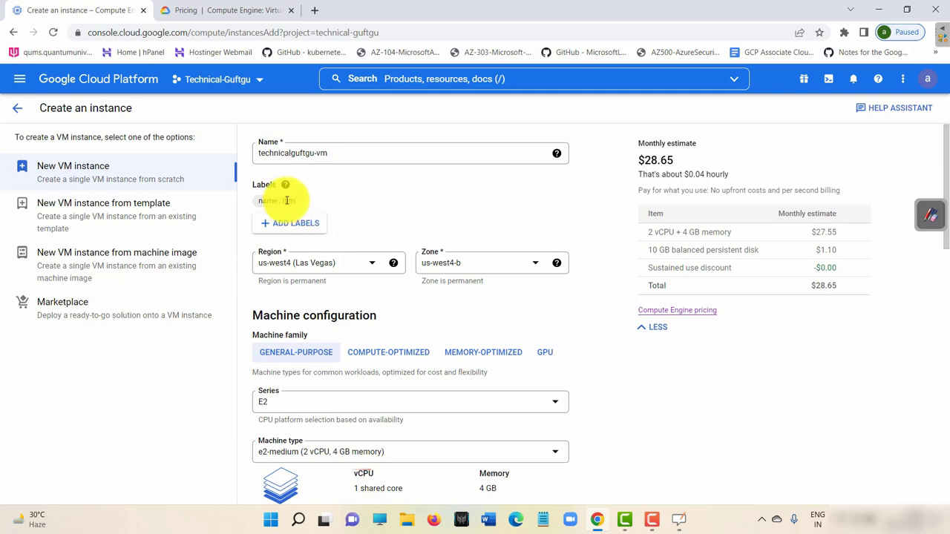
Dismiss the Labels help popup and reopen Manage labels, which shows name : ibm.
mouse_move(291, 201)
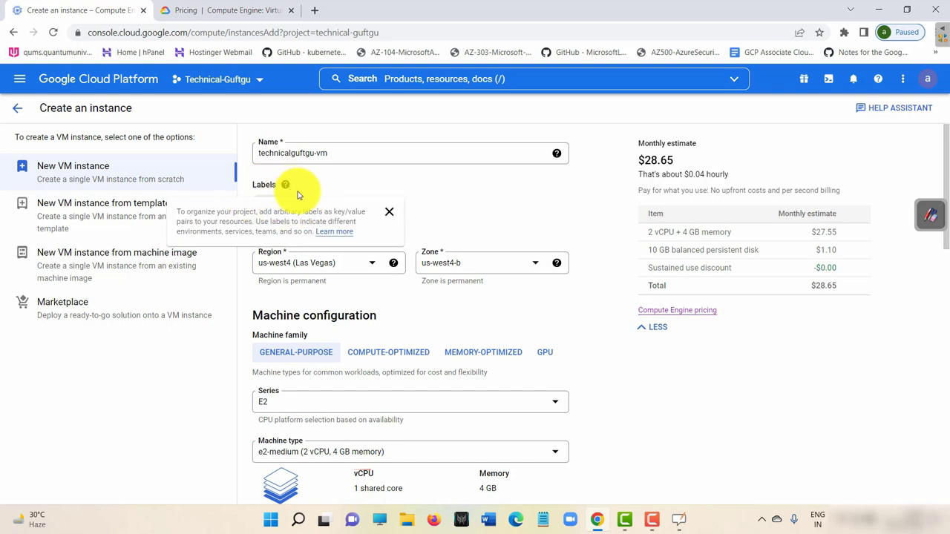
left_click(389, 211)
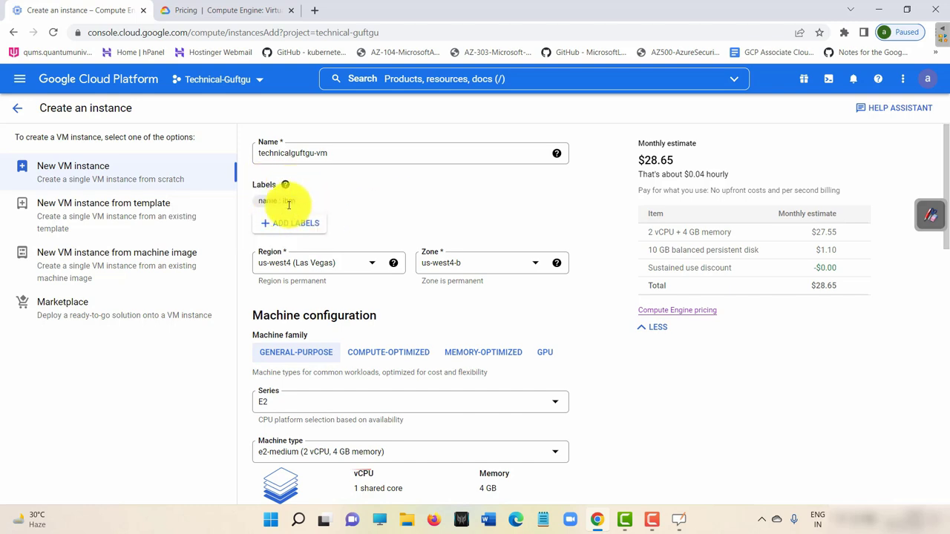
mouse_move(284, 185)
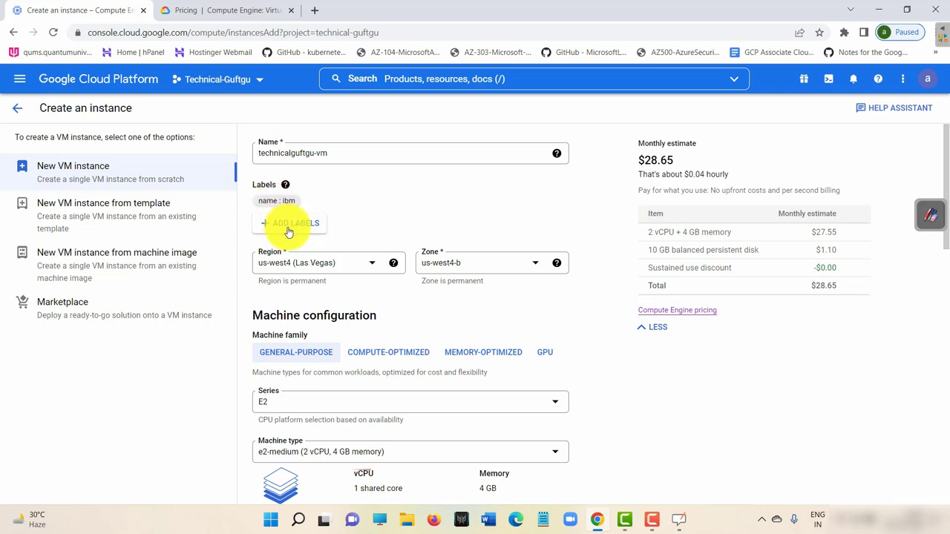
left_click(289, 227)
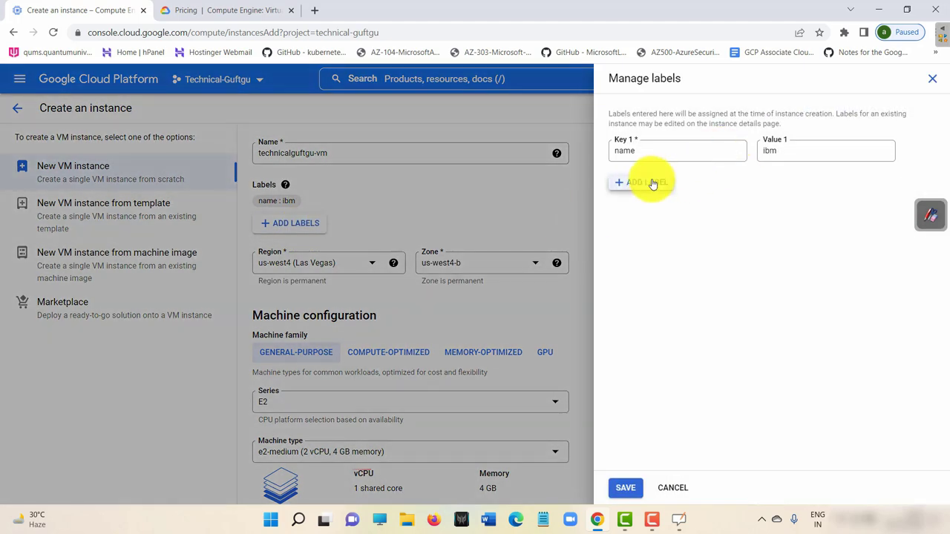
Add a second label with key project and value development, and save it.
left_click(652, 184)
type("pr")
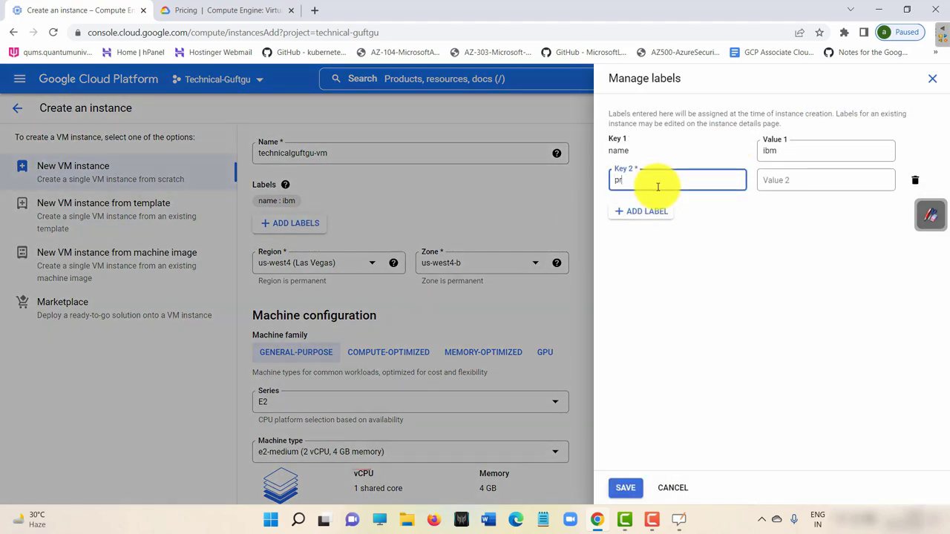
type("oject")
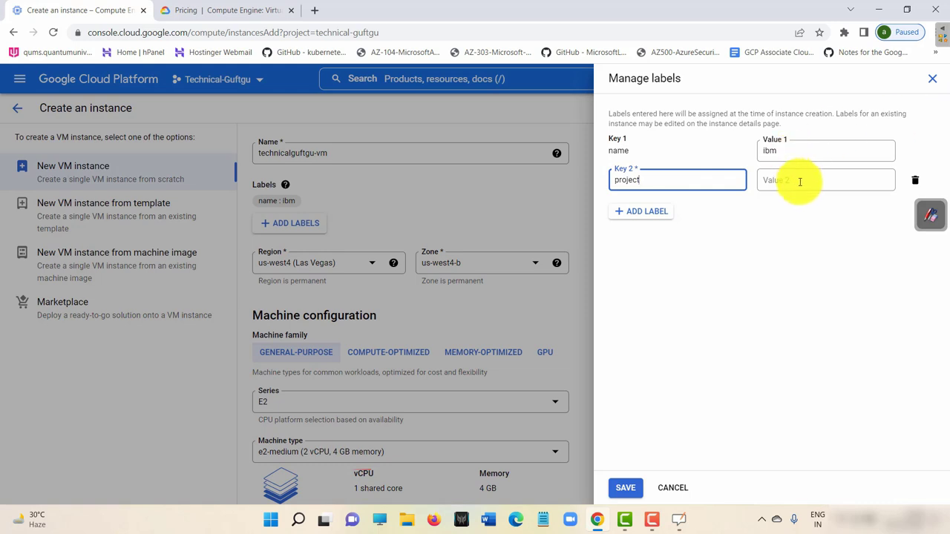
left_click(800, 178)
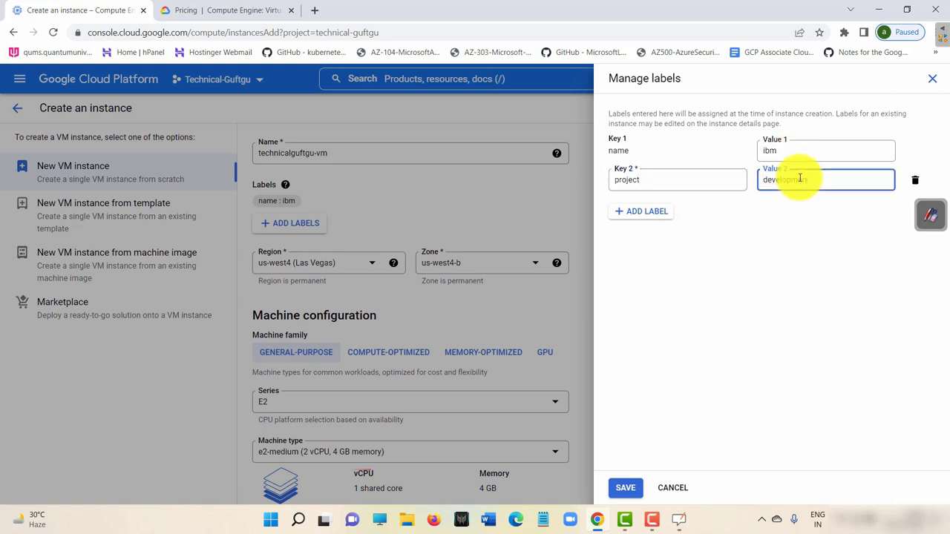
left_click(626, 487)
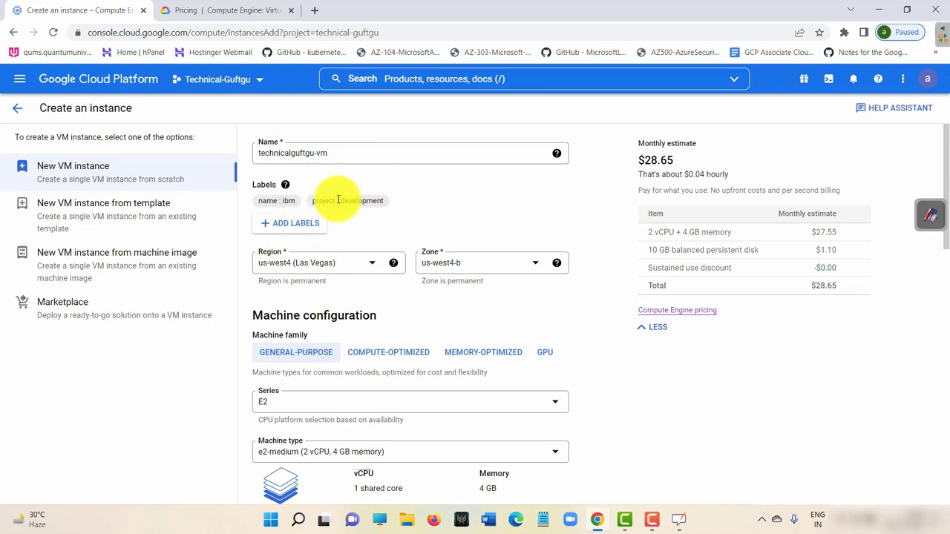
With a red pen, circle the $28.65 estimate, Series E2 and e2-medium, and underline GENERAL-PURPOSE.
left_click(931, 215)
left_click(929, 41)
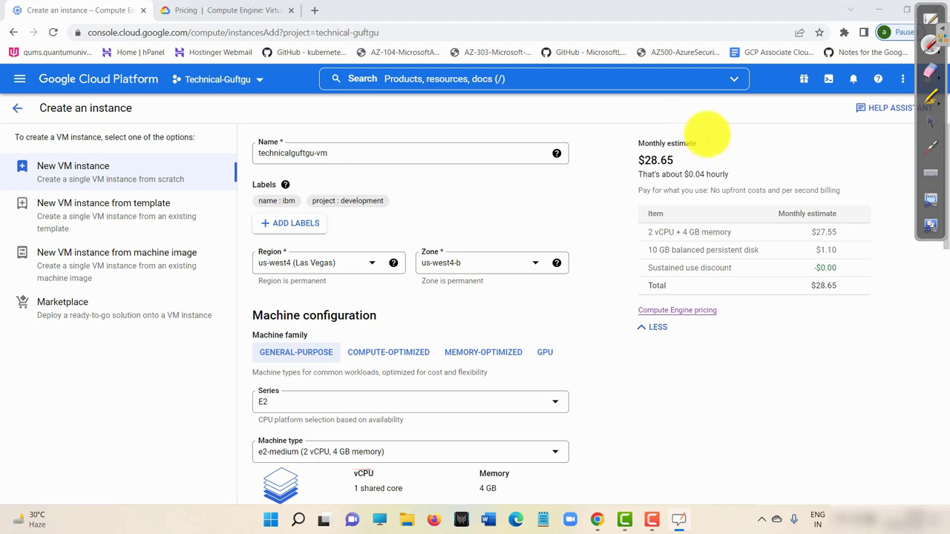
mouse_move(708, 138)
left_mouse_down()
mouse_move(616, 151)
mouse_move(712, 170)
mouse_move(752, 137)
left_mouse_up()
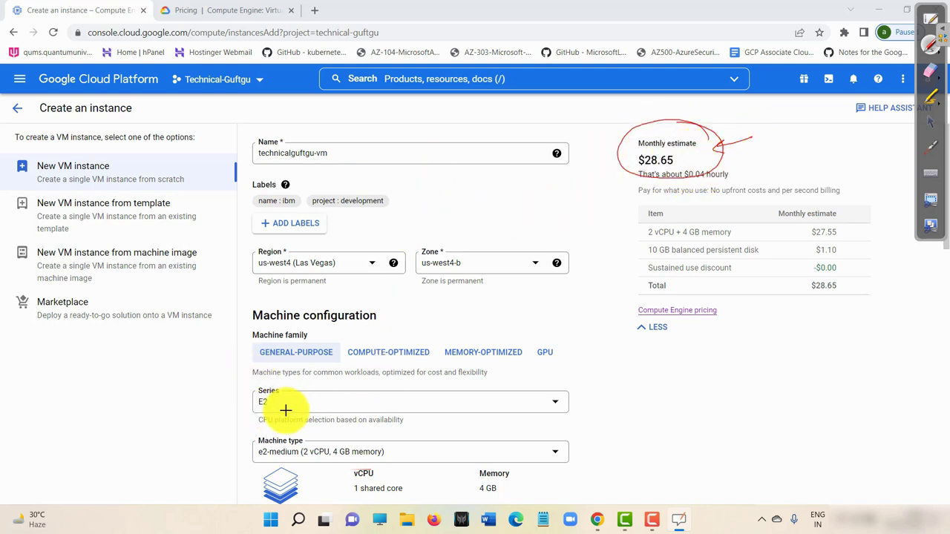
left_click_drag(275, 396, 275, 398)
left_click_drag(302, 434, 265, 428)
left_click_drag(327, 385, 303, 388)
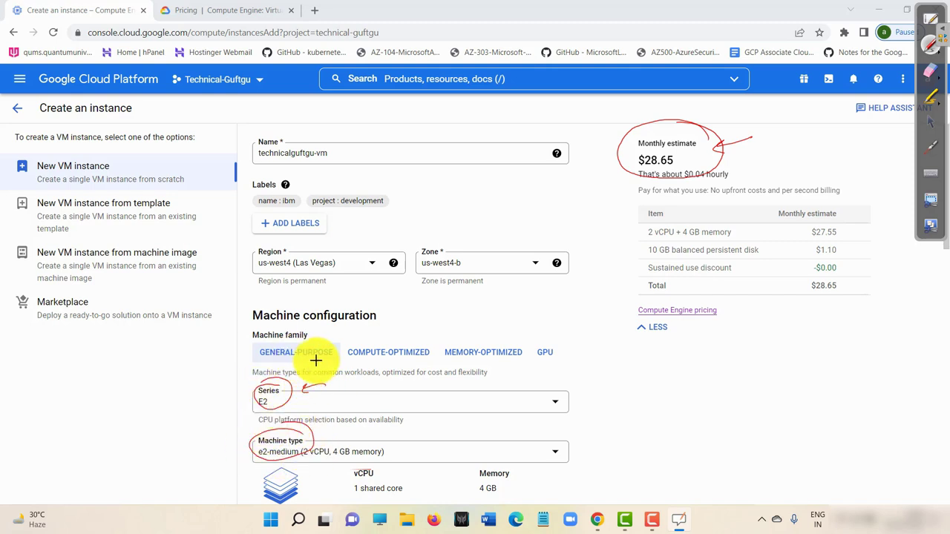
left_click_drag(260, 362, 334, 365)
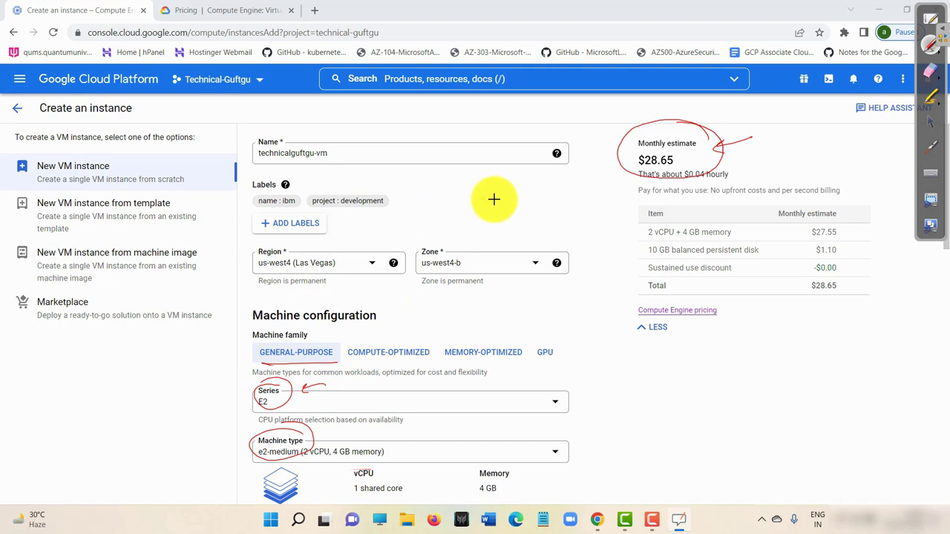
Add more red marks around the Monthly estimate heading and its $28.65 figure.
left_click_drag(594, 178, 636, 170)
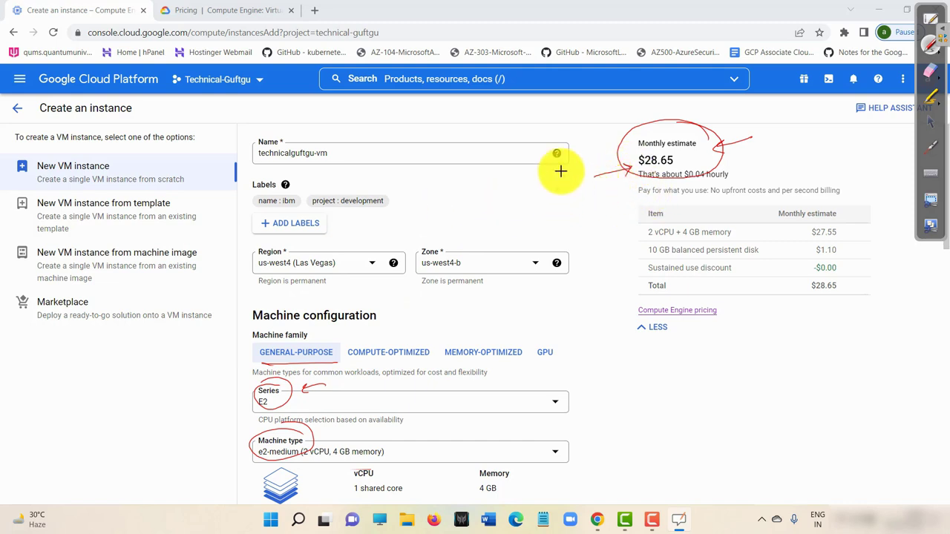
left_click_drag(637, 149, 672, 149)
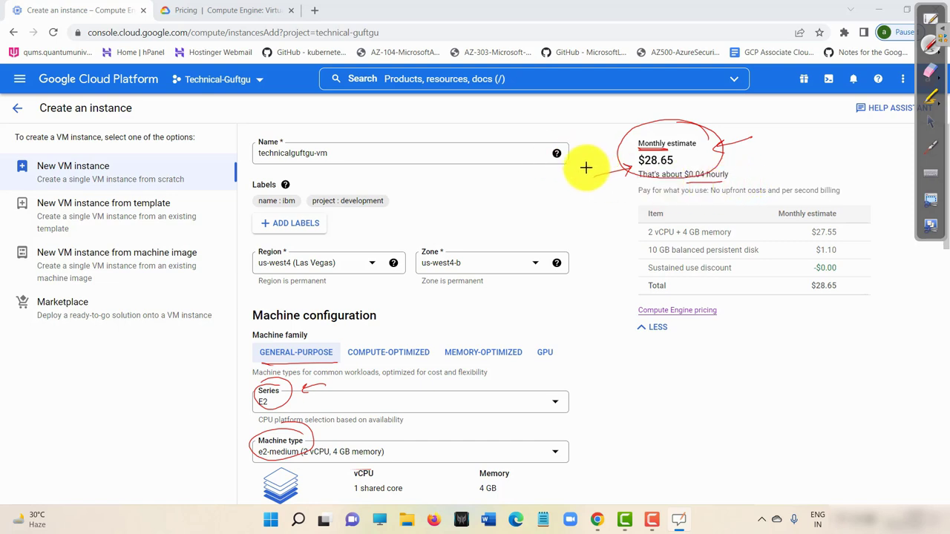
mouse_move(598, 166)
left_mouse_down()
mouse_move(700, 126)
mouse_move(636, 148)
mouse_move(593, 178)
left_mouse_up()
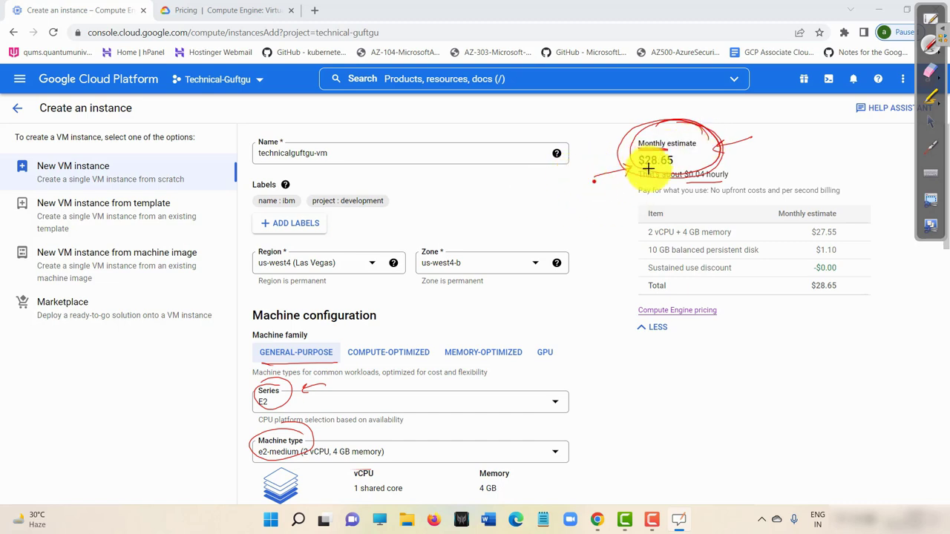
left_click_drag(591, 186, 615, 176)
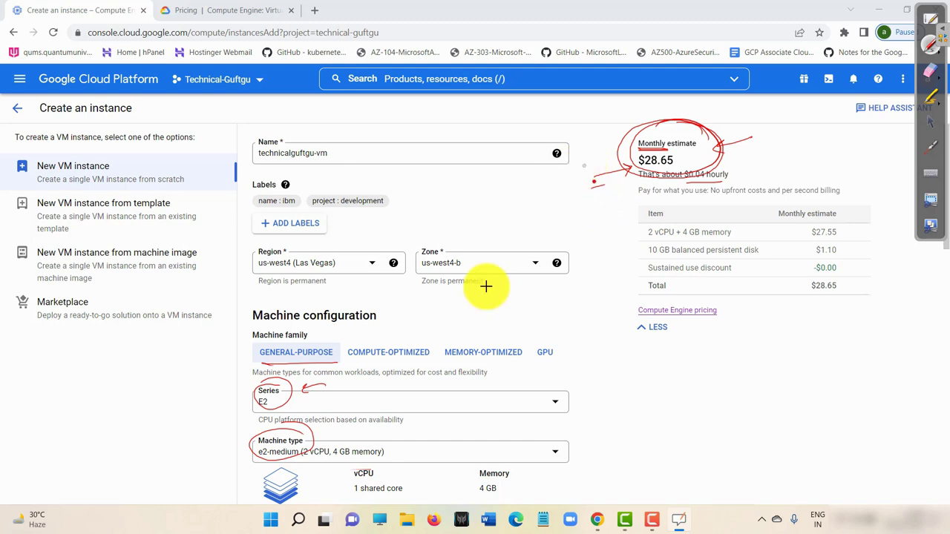
Switch the series to N2D to check its price, then erase the red annotations.
left_click(930, 121)
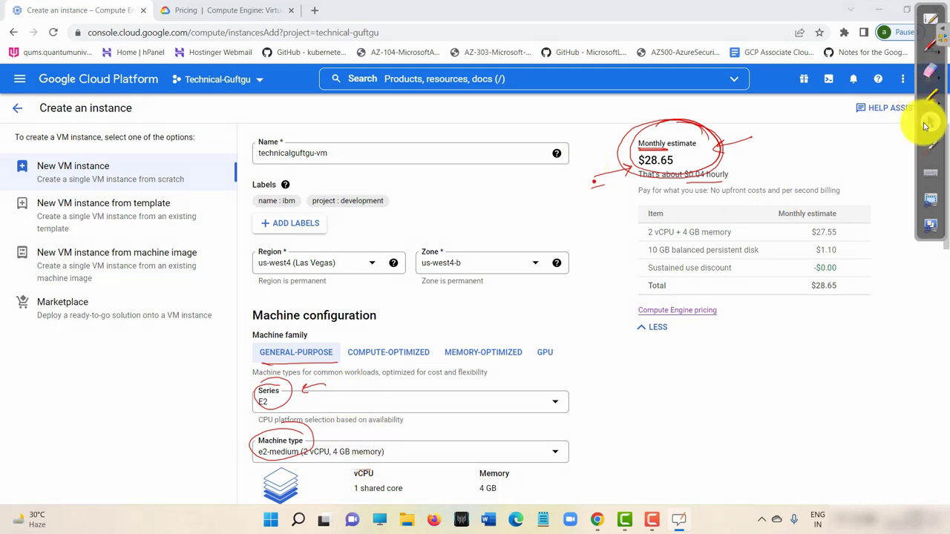
left_click(407, 403)
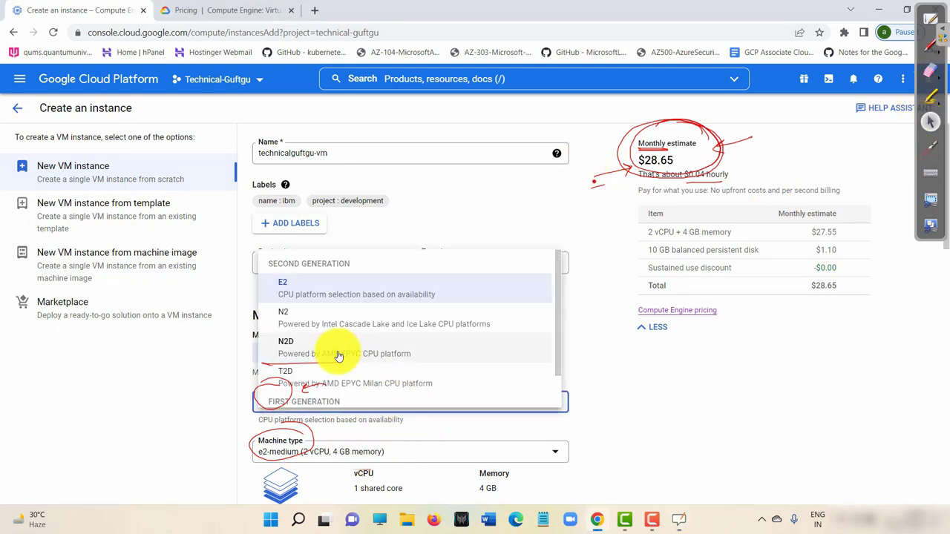
left_click(304, 342)
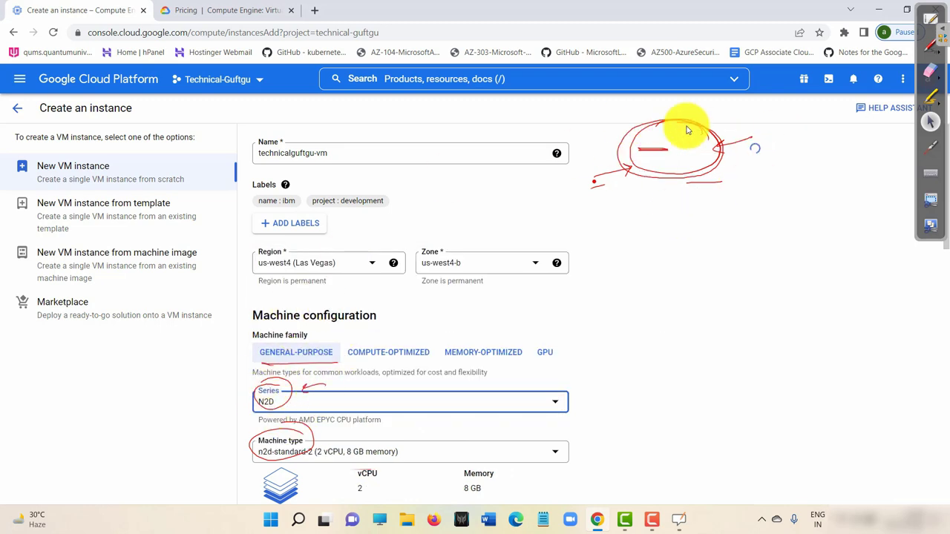
left_click(931, 71)
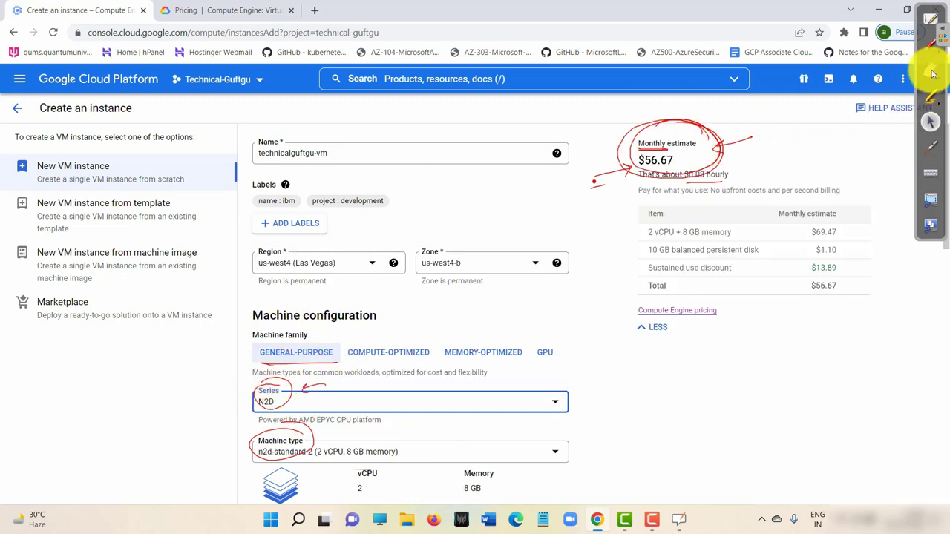
mouse_move(742, 144)
left_mouse_down()
mouse_move(678, 141)
mouse_move(624, 185)
mouse_move(265, 350)
mouse_move(275, 435)
mouse_move(366, 400)
left_mouse_up()
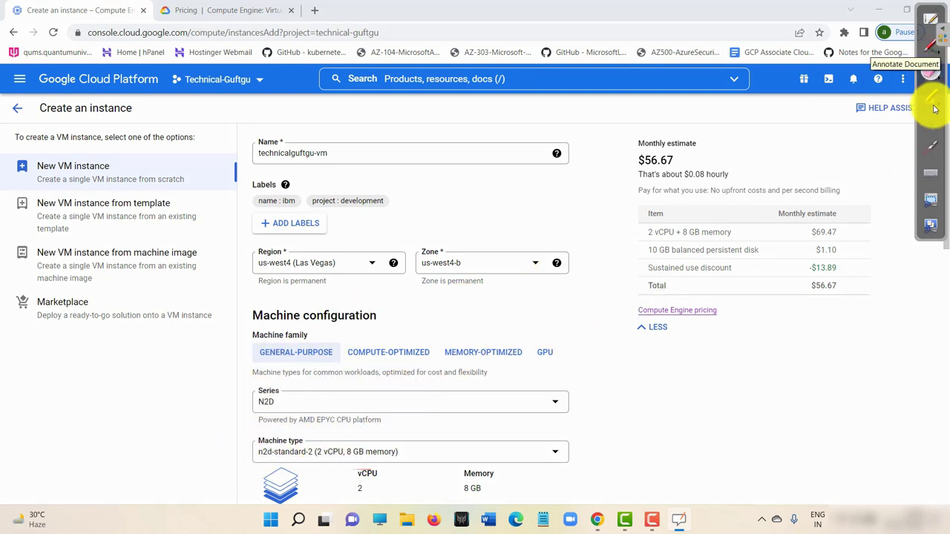
Switch the series to T2D, then change the machine family to compute-optimized.
left_click(930, 121)
left_click(412, 405)
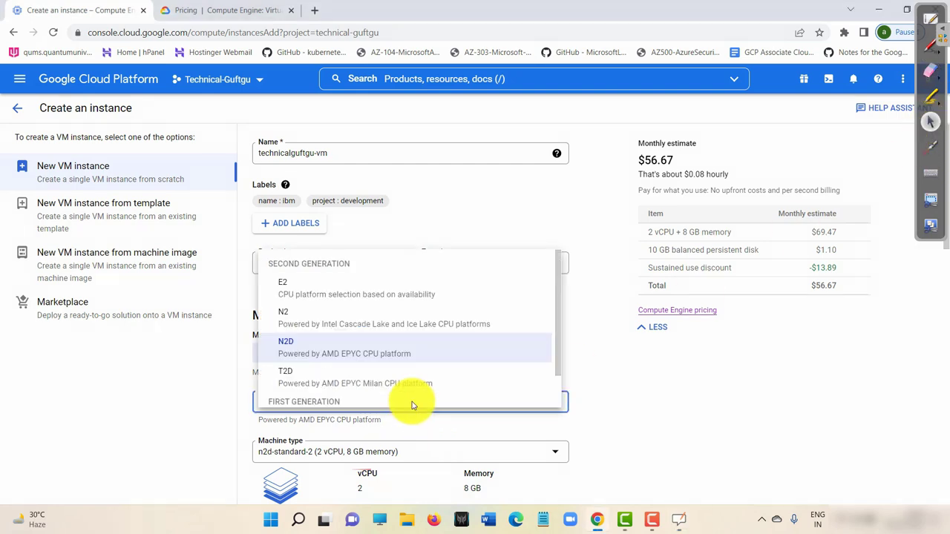
left_click(360, 380)
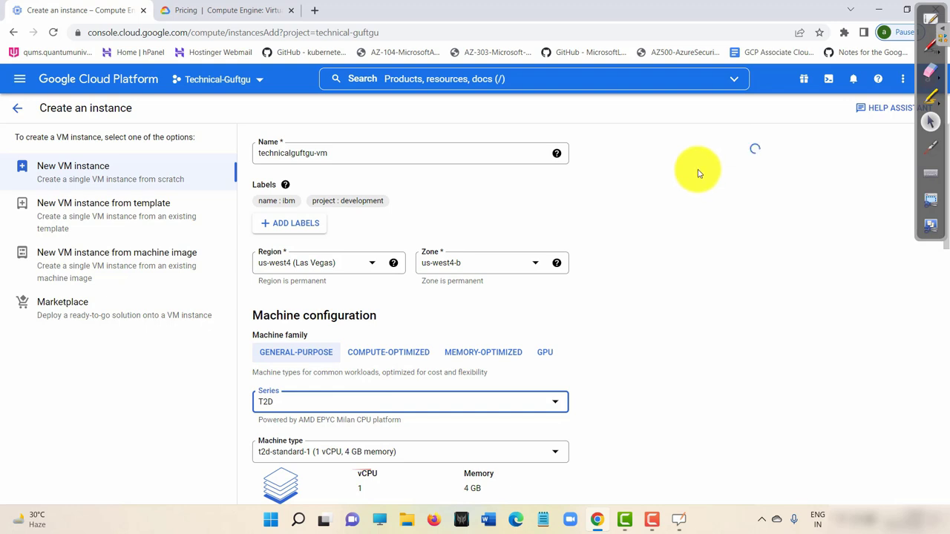
left_click(389, 354)
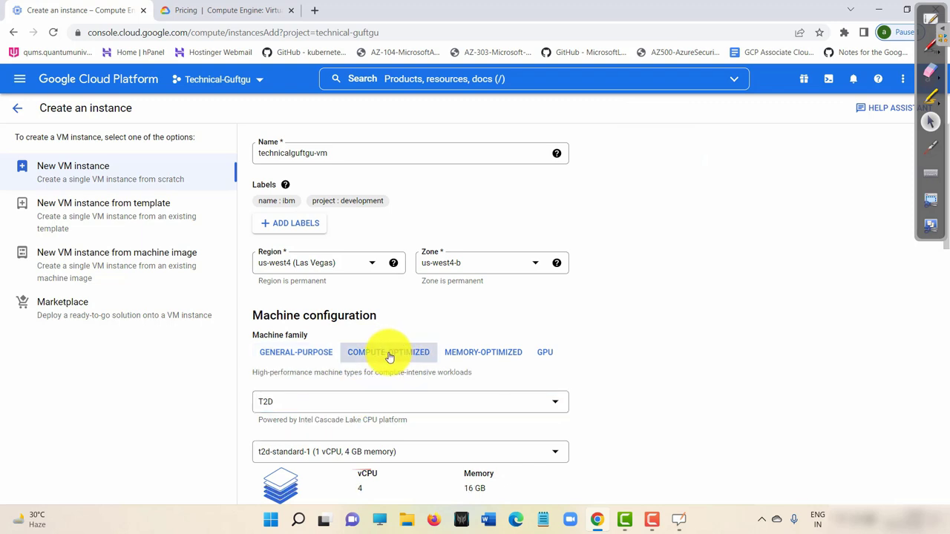
Keep the C2 series and mark its $138.42 estimate and 4 vCPU + 16 GB RAM row in red.
left_click(317, 402)
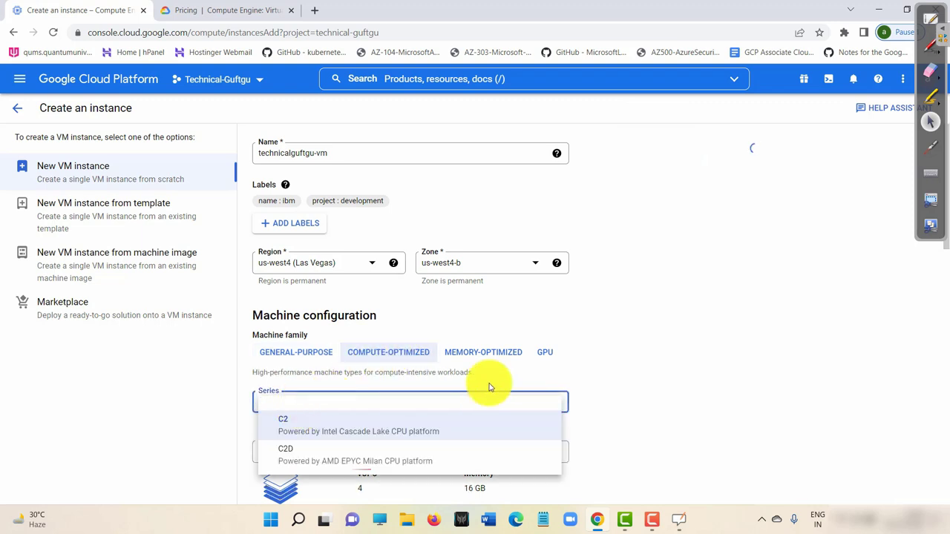
left_click(667, 321)
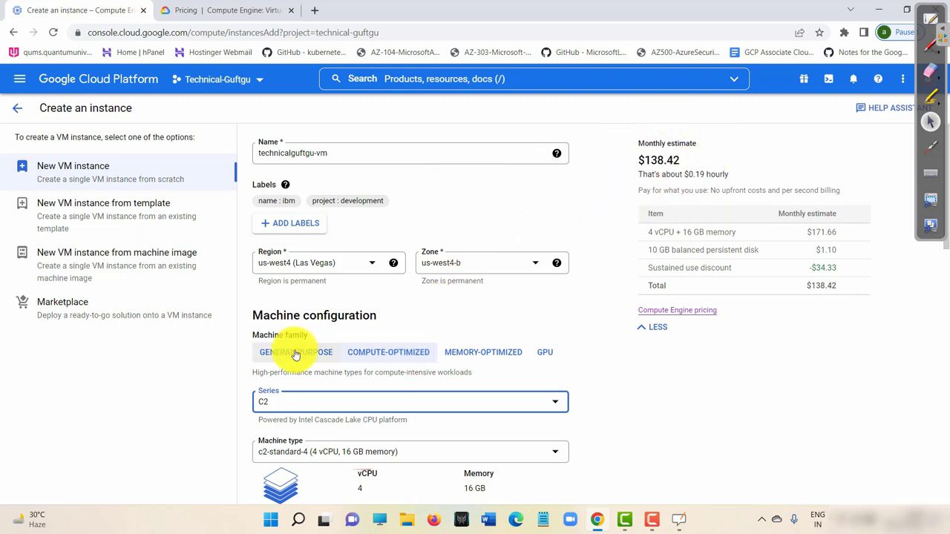
left_click(930, 45)
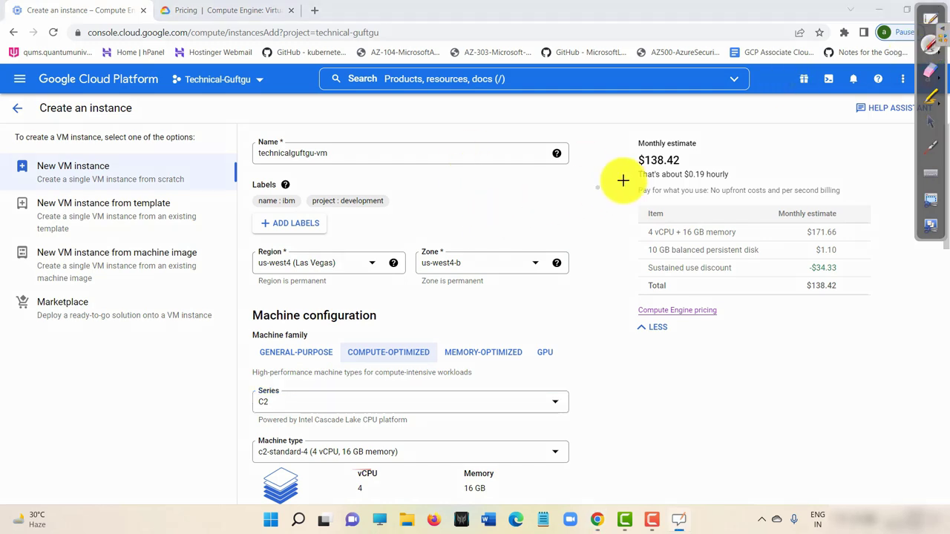
mouse_move(690, 156)
left_mouse_down()
mouse_move(648, 144)
mouse_move(670, 172)
mouse_move(694, 155)
left_mouse_up()
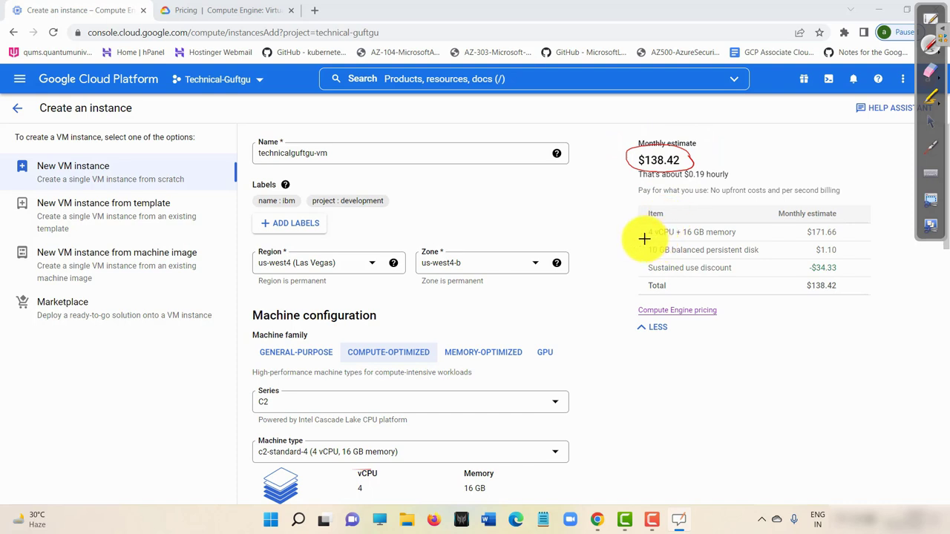
left_click_drag(644, 239, 704, 239)
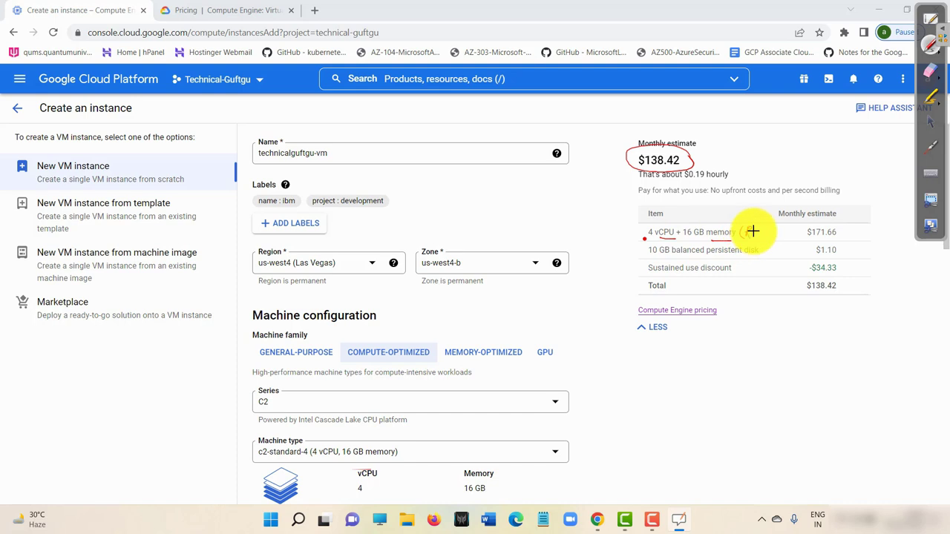
left_click_drag(765, 230, 773, 237)
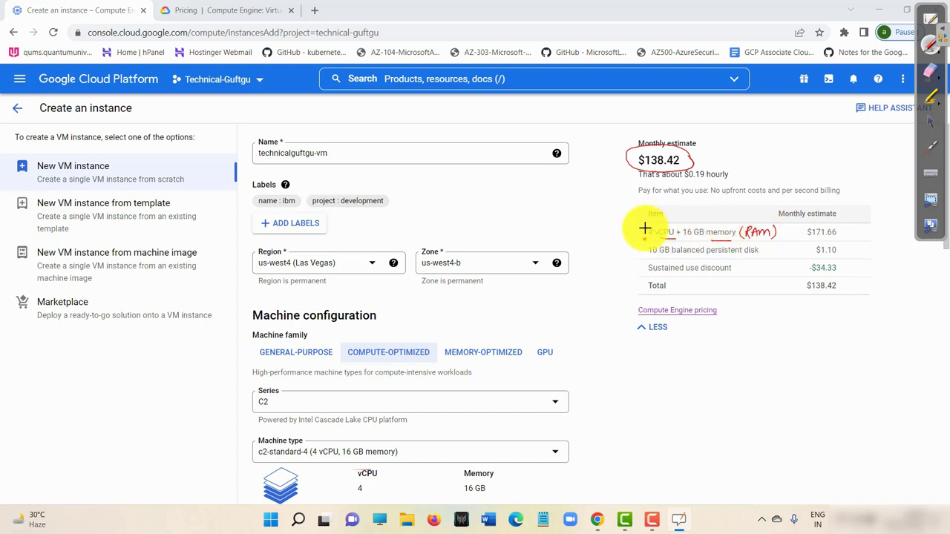
mouse_move(643, 226)
left_mouse_down()
mouse_move(663, 237)
mouse_move(752, 240)
mouse_move(636, 239)
mouse_move(717, 269)
left_mouse_up()
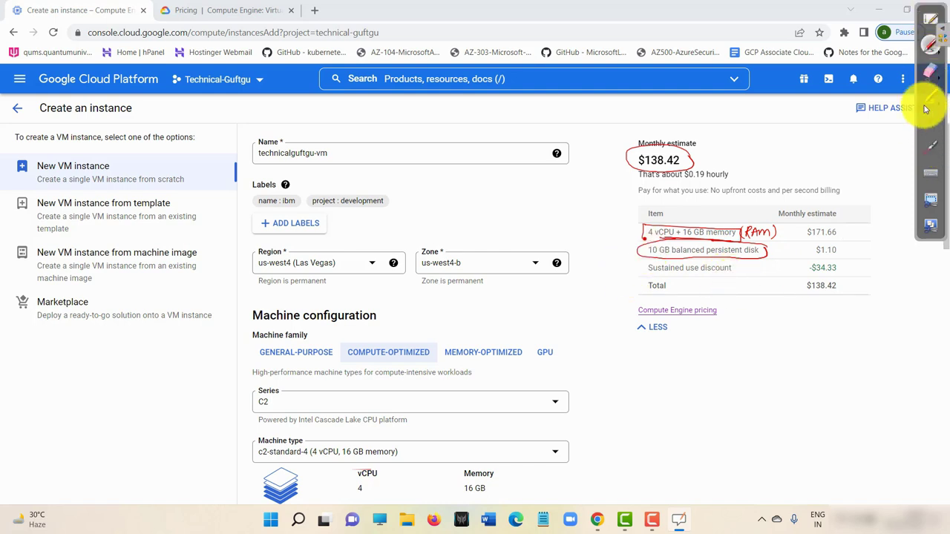
Scroll down the form to bring the Boot disk settings into view.
left_click(930, 120)
scroll(523, 312, "down", 3)
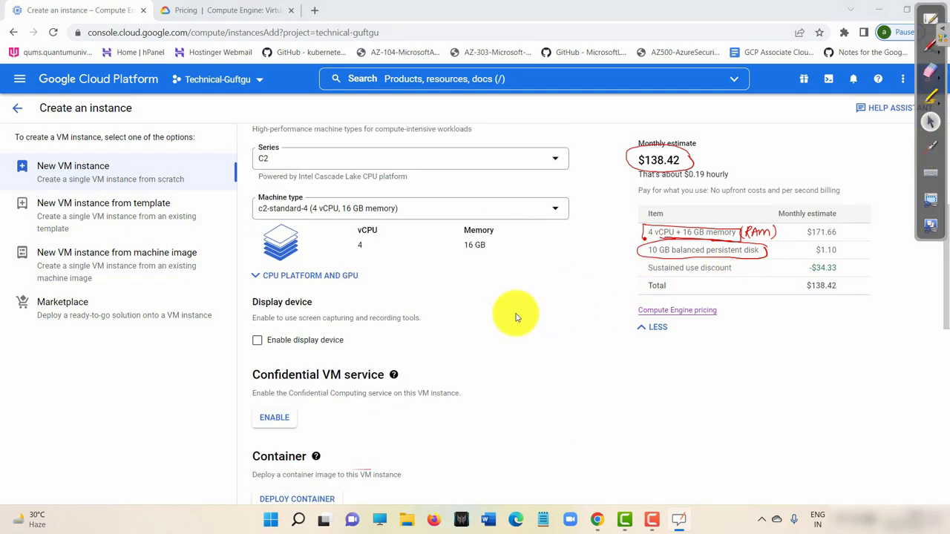
scroll(517, 318, "down", 7)
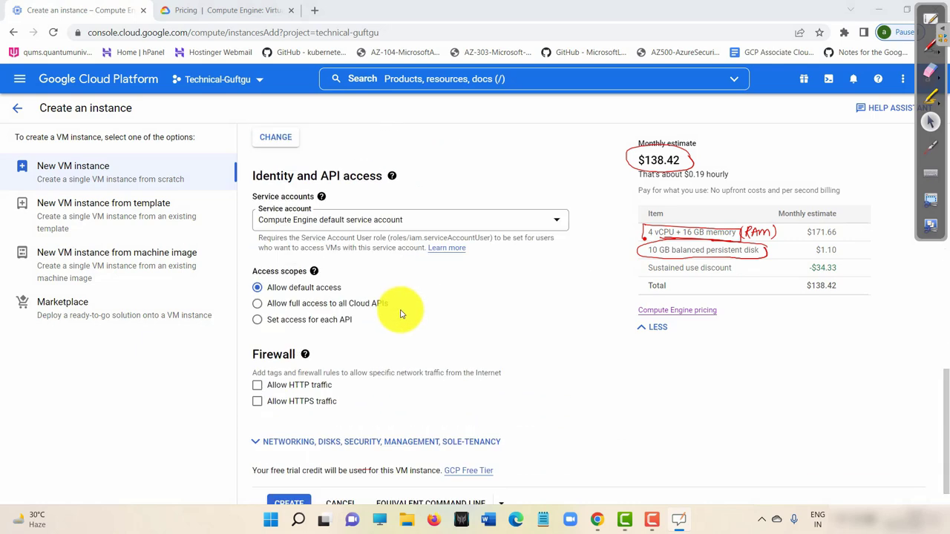
scroll(373, 318, "down", 1)
scroll(364, 296, "up", 3)
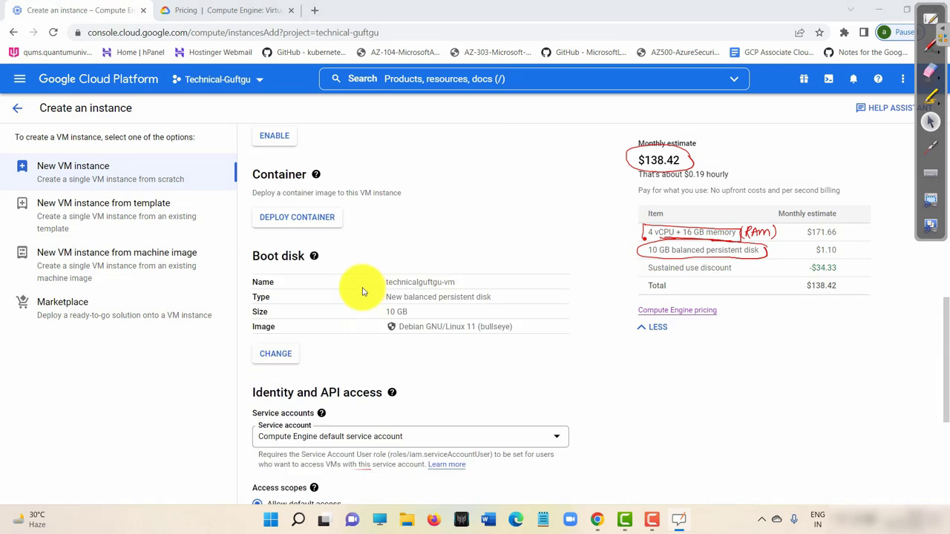
Set the boot disk to Windows Server 2012 R2 Datacenter Core on a 32 GB disk.
left_click(286, 353)
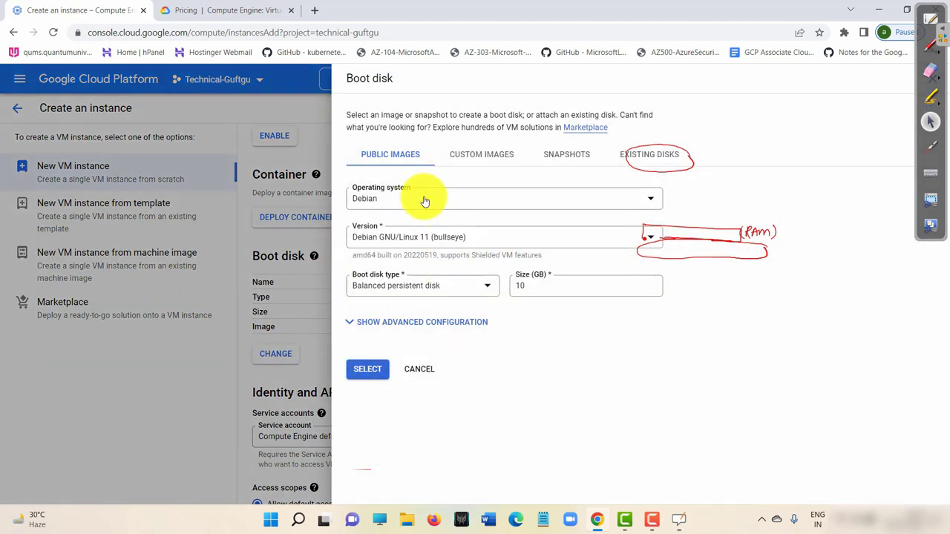
left_click(424, 201)
scroll(381, 360, "down", 5)
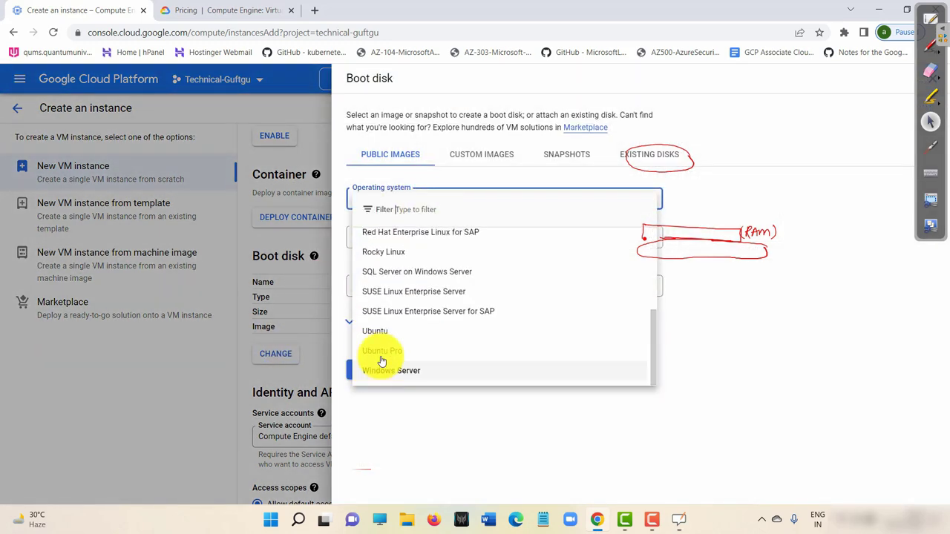
left_click(420, 375)
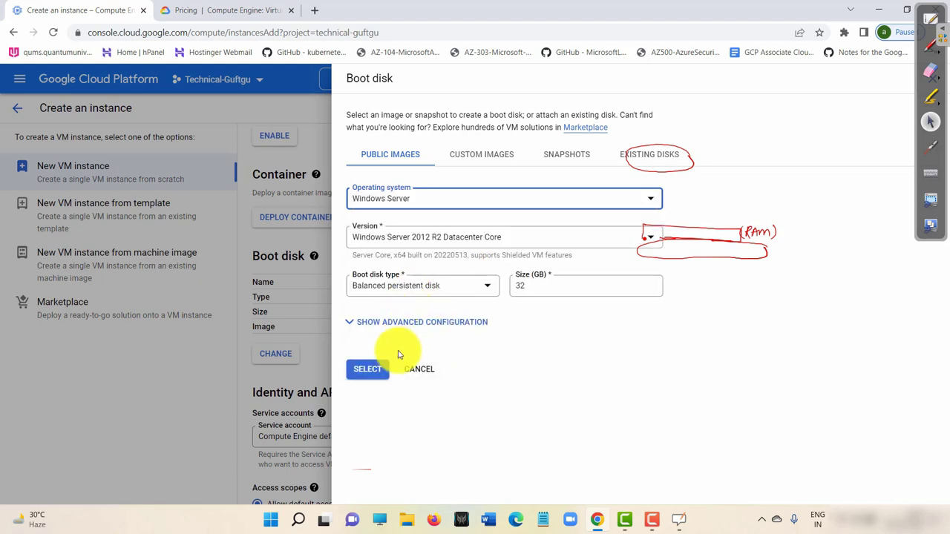
left_click(370, 370)
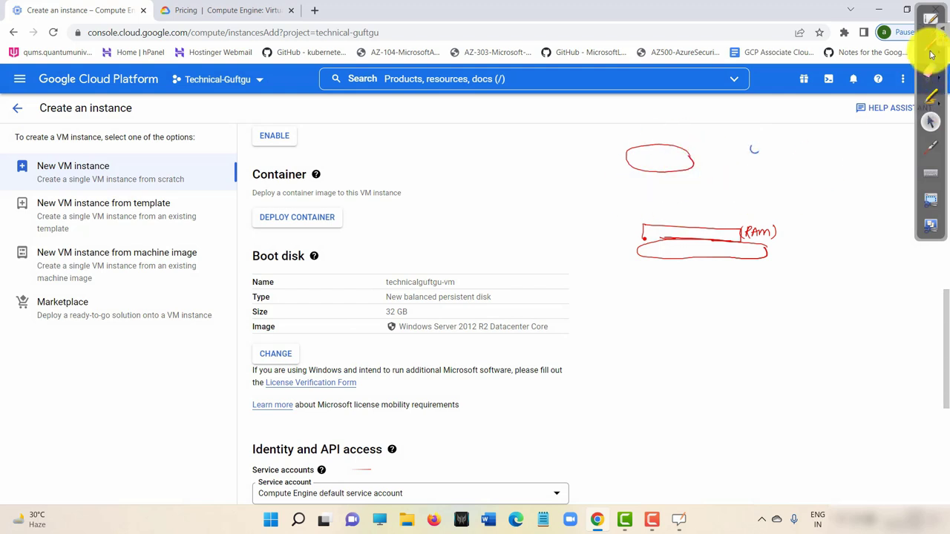
left_click(930, 71)
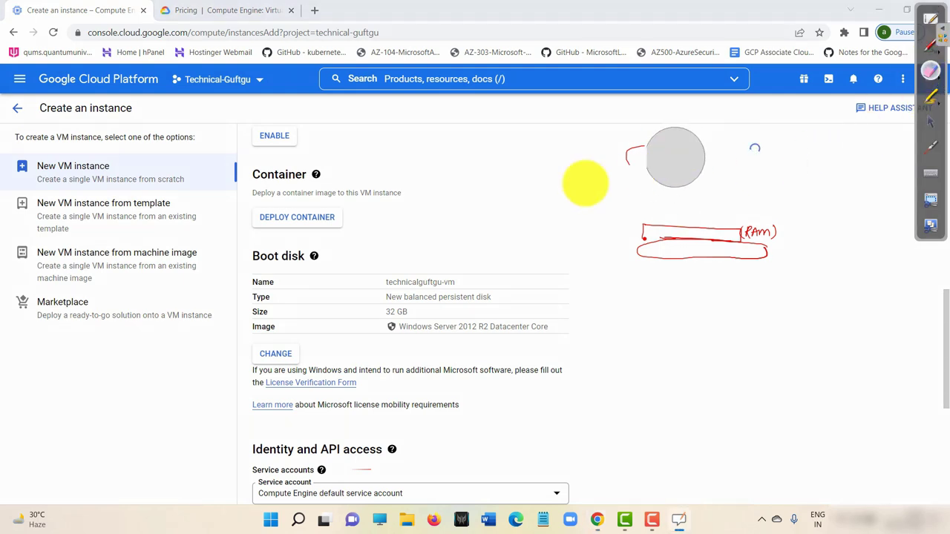
left_click_drag(673, 155, 783, 230)
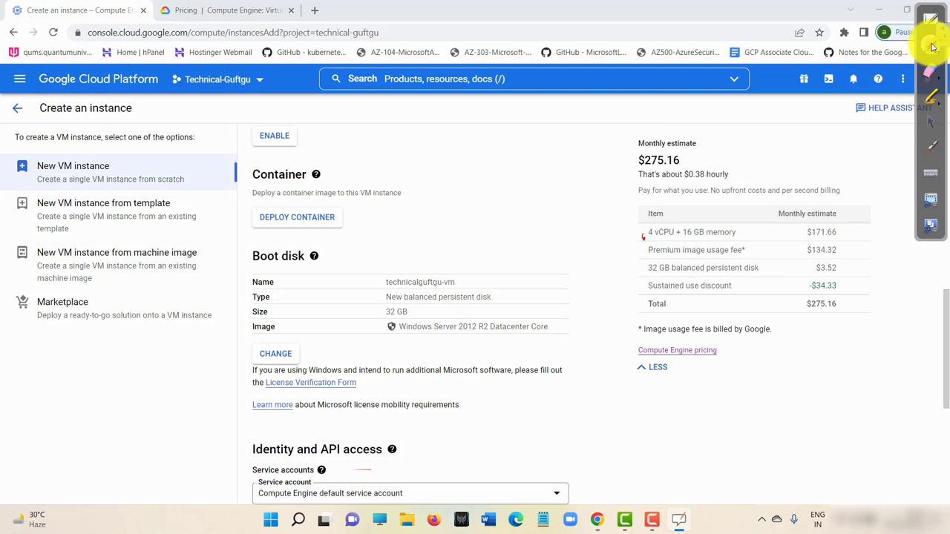
left_click(927, 102)
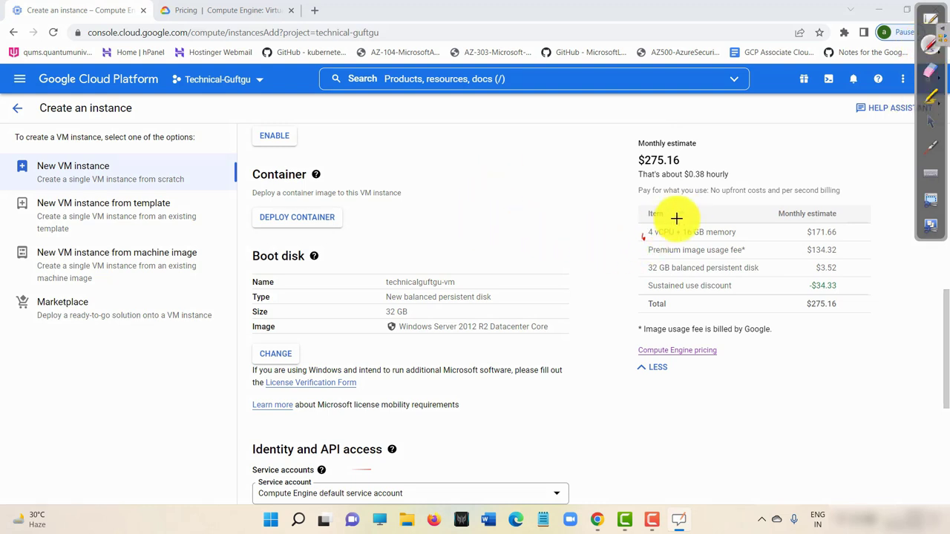
left_click_drag(704, 238, 737, 238)
left_click_drag(656, 238, 680, 238)
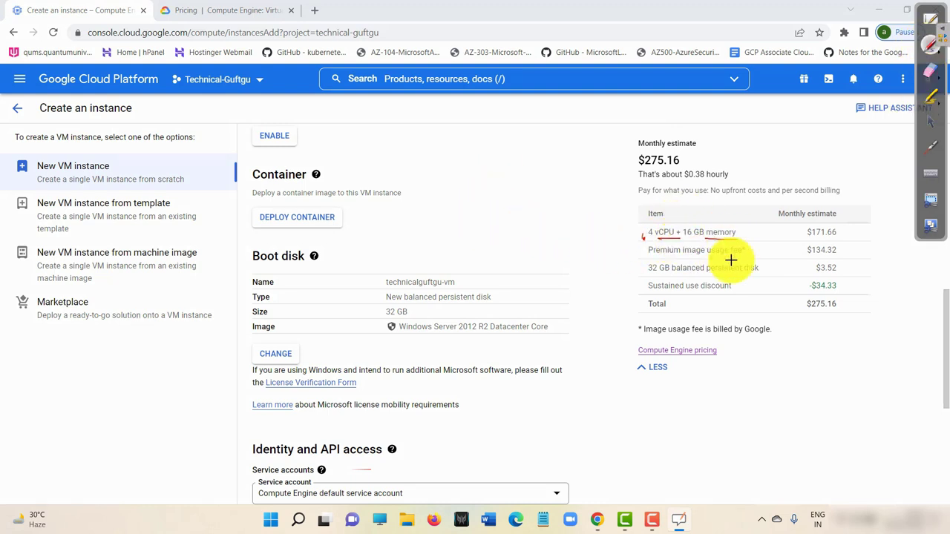
mouse_move(743, 247)
left_mouse_down()
mouse_move(636, 242)
mouse_move(678, 260)
mouse_move(748, 256)
mouse_move(745, 248)
left_mouse_up()
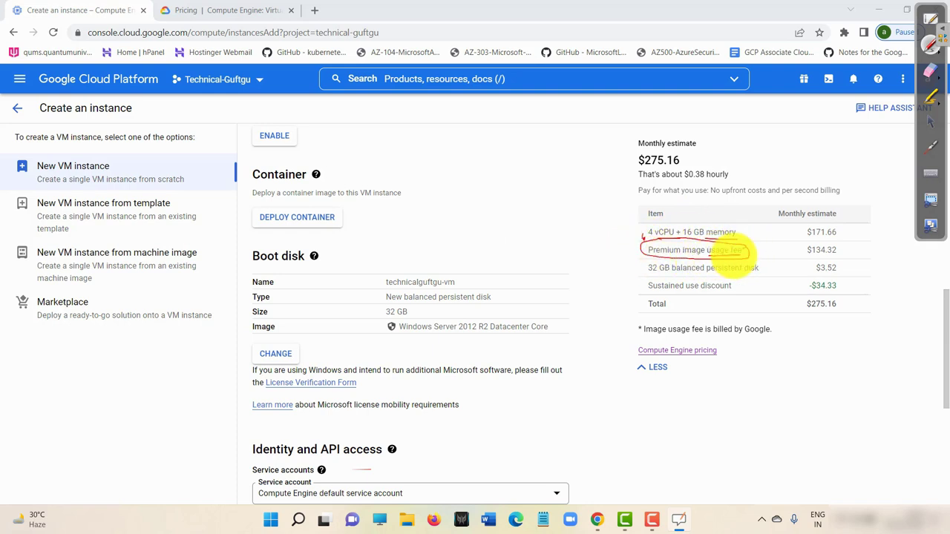
mouse_move(751, 251)
left_mouse_down()
mouse_move(821, 239)
mouse_move(797, 251)
mouse_move(844, 257)
mouse_move(830, 249)
left_mouse_up()
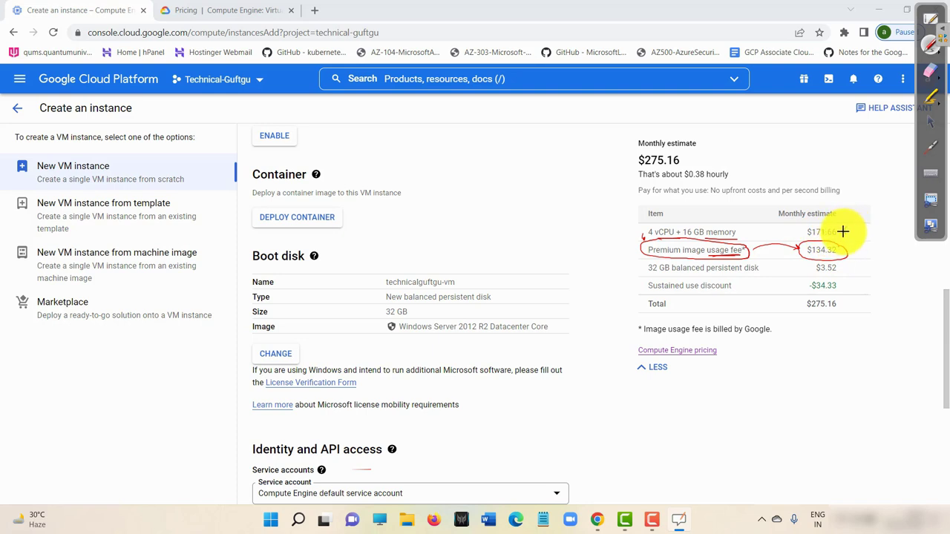
mouse_move(842, 227)
left_mouse_down()
mouse_move(780, 233)
mouse_move(753, 222)
left_mouse_up()
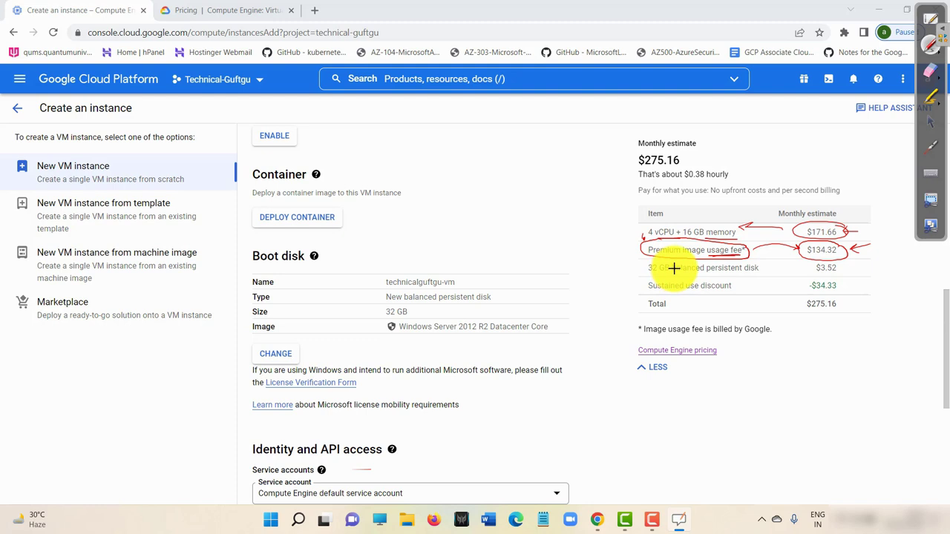
mouse_move(445, 148)
left_mouse_down()
mouse_move(469, 174)
mouse_move(488, 158)
mouse_move(458, 191)
mouse_move(515, 170)
mouse_move(470, 201)
mouse_move(446, 177)
left_mouse_up()
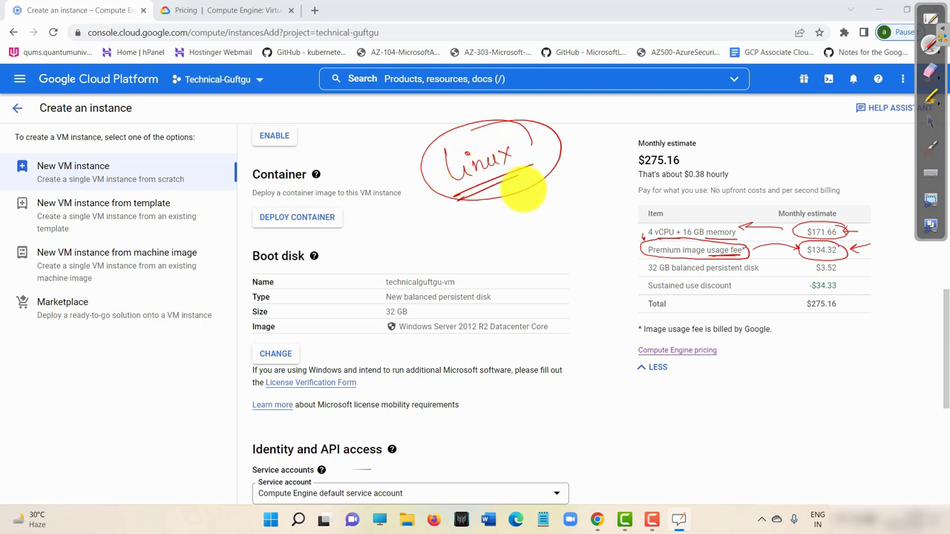
left_click_drag(523, 189, 620, 244)
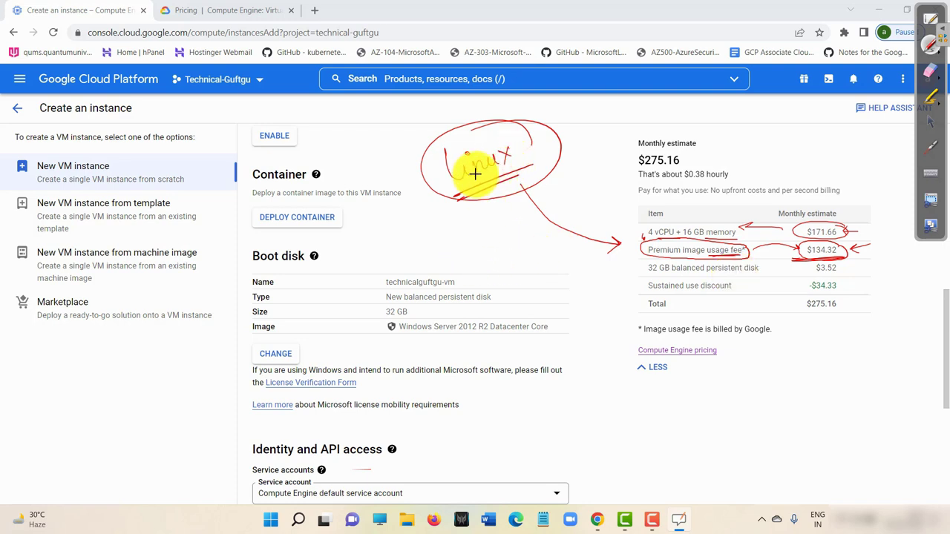
mouse_move(417, 148)
left_mouse_down()
mouse_move(435, 186)
mouse_move(449, 153)
mouse_move(497, 117)
mouse_move(539, 158)
mouse_move(426, 201)
mouse_move(483, 173)
mouse_move(470, 188)
left_mouse_up()
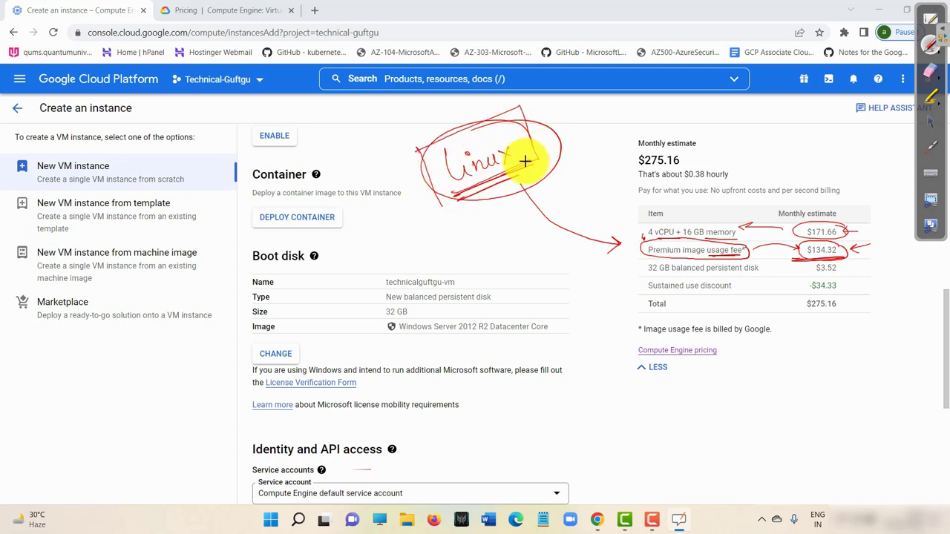
mouse_move(728, 254)
left_mouse_down()
mouse_move(697, 203)
mouse_move(674, 250)
mouse_move(699, 207)
mouse_move(733, 206)
mouse_move(728, 223)
left_mouse_up()
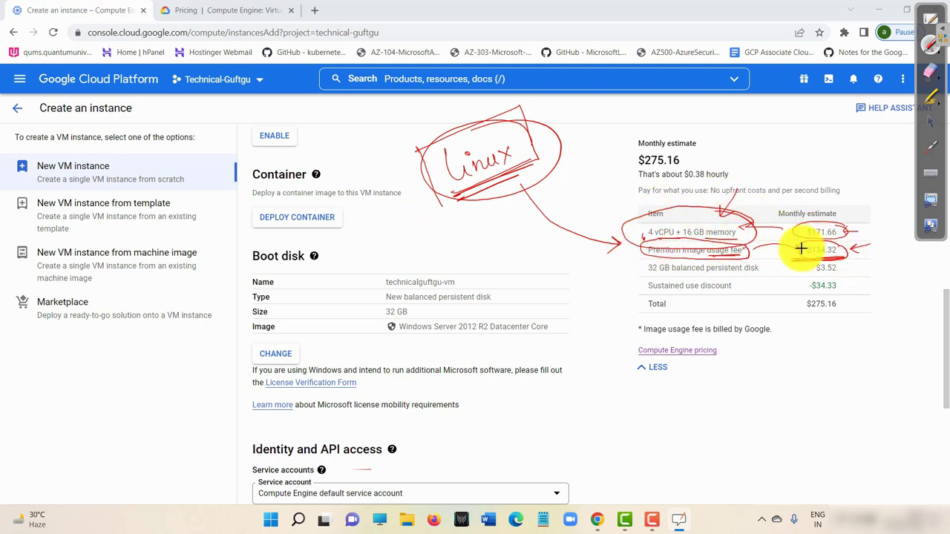
mouse_move(630, 172)
left_mouse_down()
mouse_move(594, 164)
mouse_move(586, 150)
mouse_move(572, 160)
mouse_move(588, 166)
left_mouse_up()
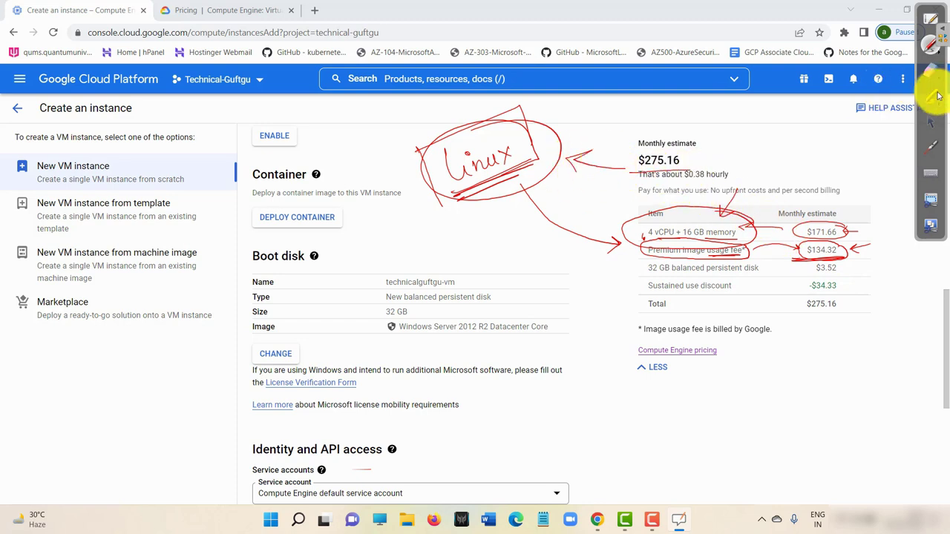
left_click(931, 70)
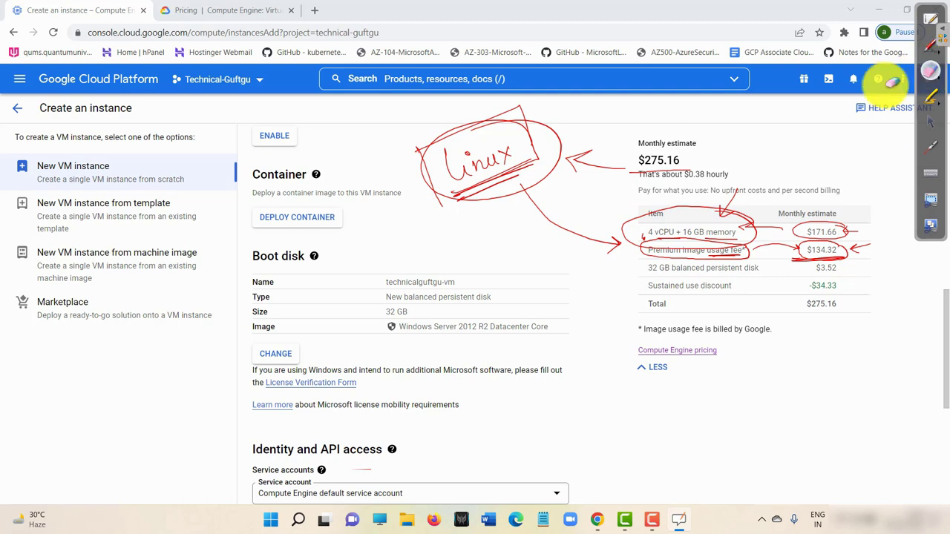
mouse_move(371, 180)
left_mouse_down()
mouse_move(386, 231)
mouse_move(720, 223)
mouse_move(890, 255)
left_mouse_up()
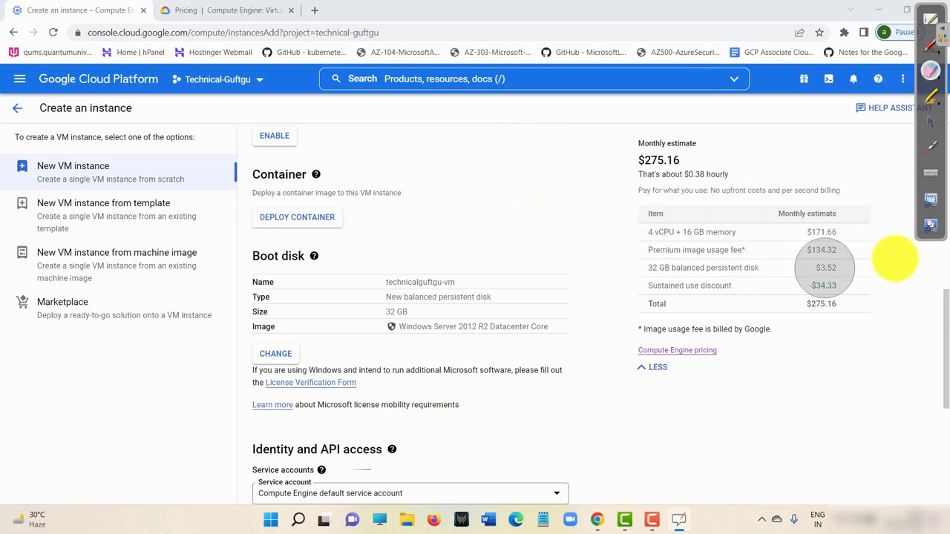
Change the boot disk image to CentOS 7 at 20 GB, lowering the estimate to $139.52.
left_click(932, 121)
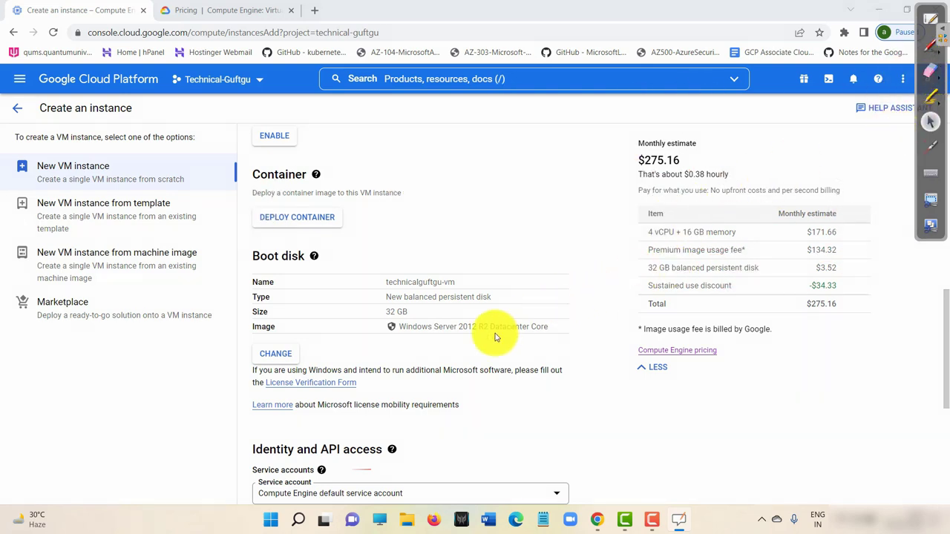
scroll(523, 317, "down", 3)
scroll(523, 318, "down", 2)
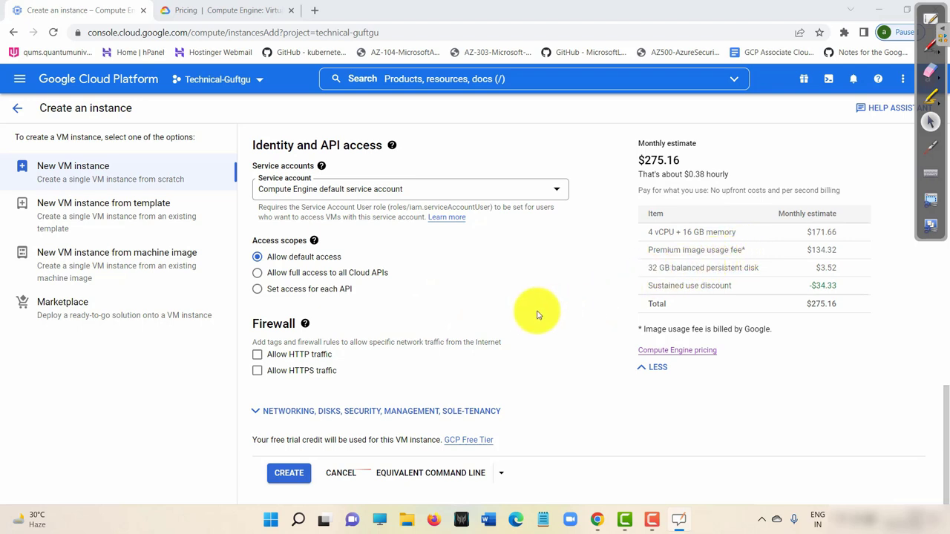
scroll(477, 265, "up", 2)
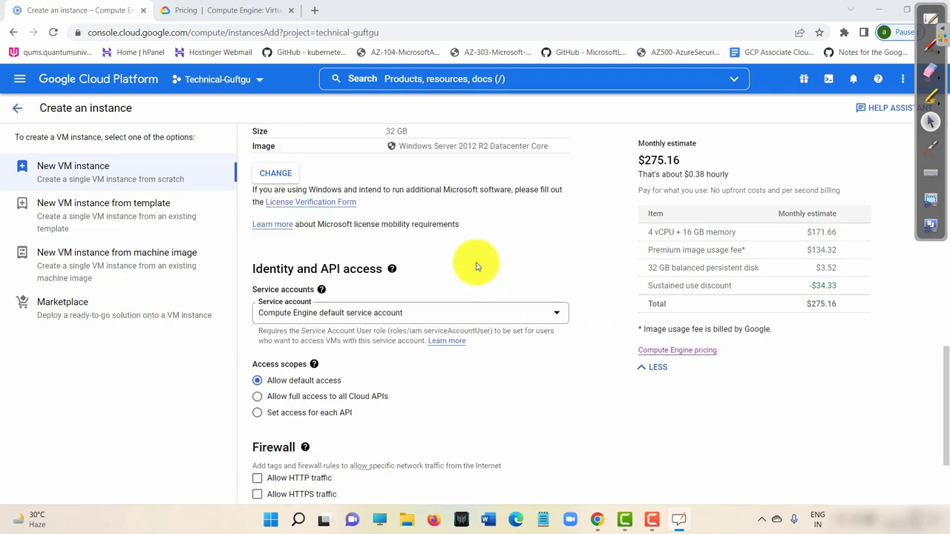
scroll(312, 252, "up", 2)
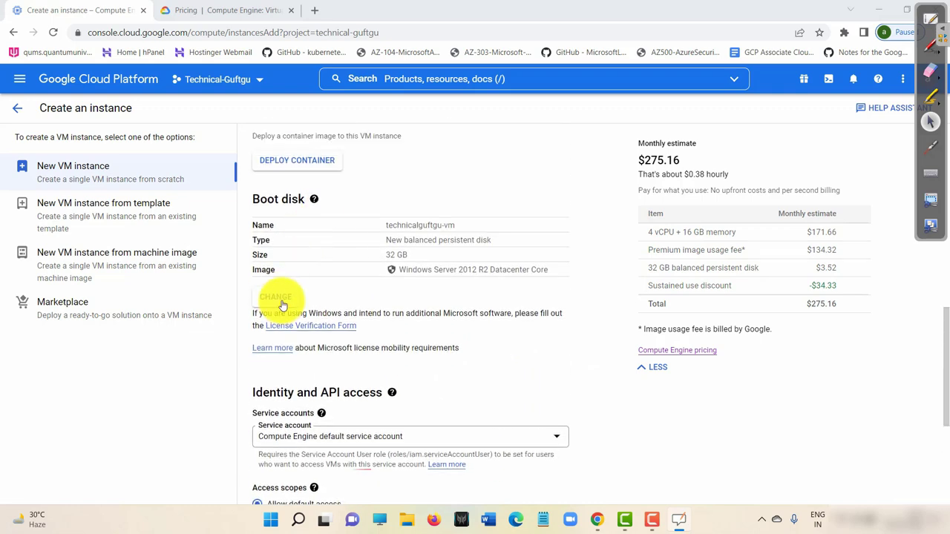
left_click(282, 305)
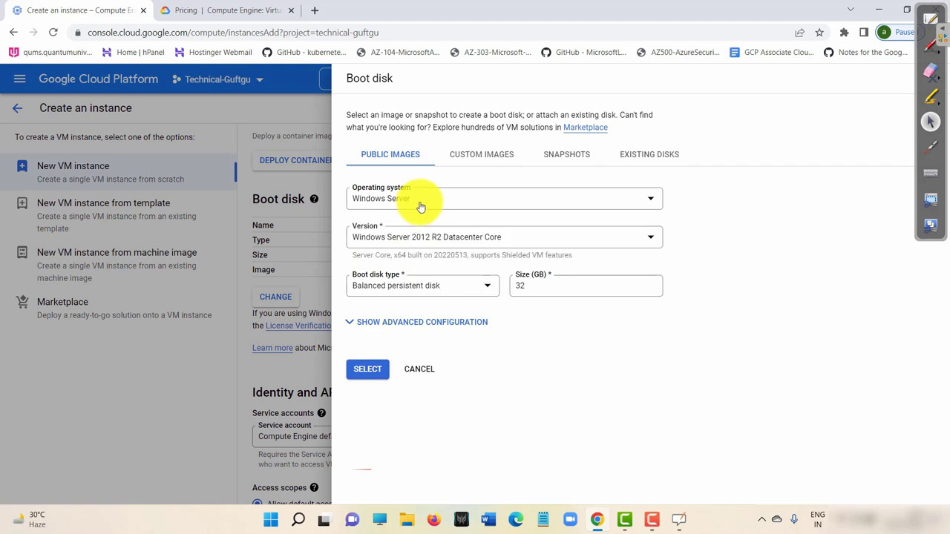
left_click(422, 203)
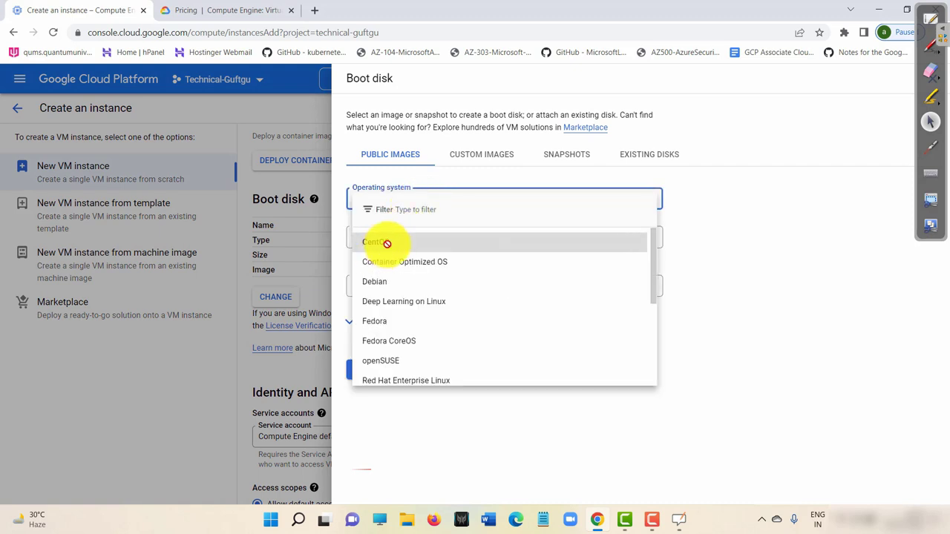
left_click(387, 248)
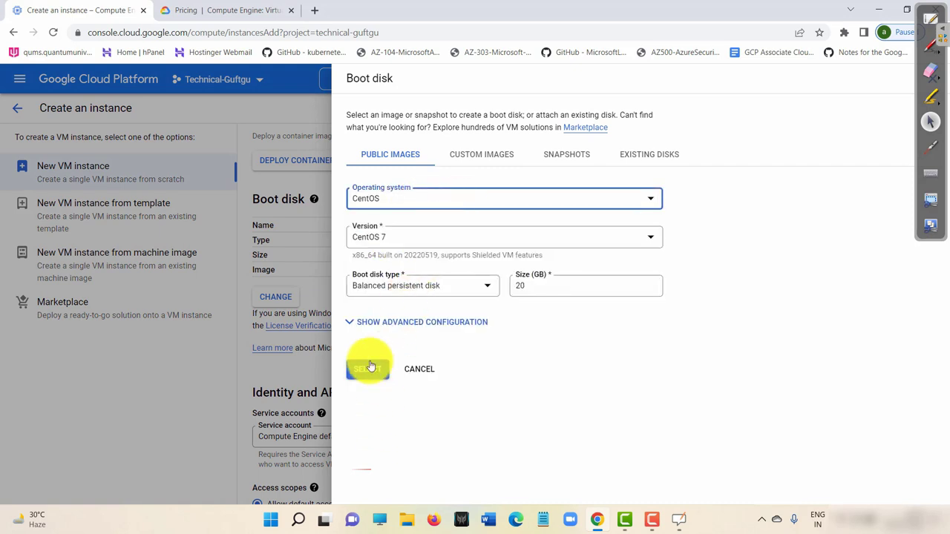
left_click(368, 369)
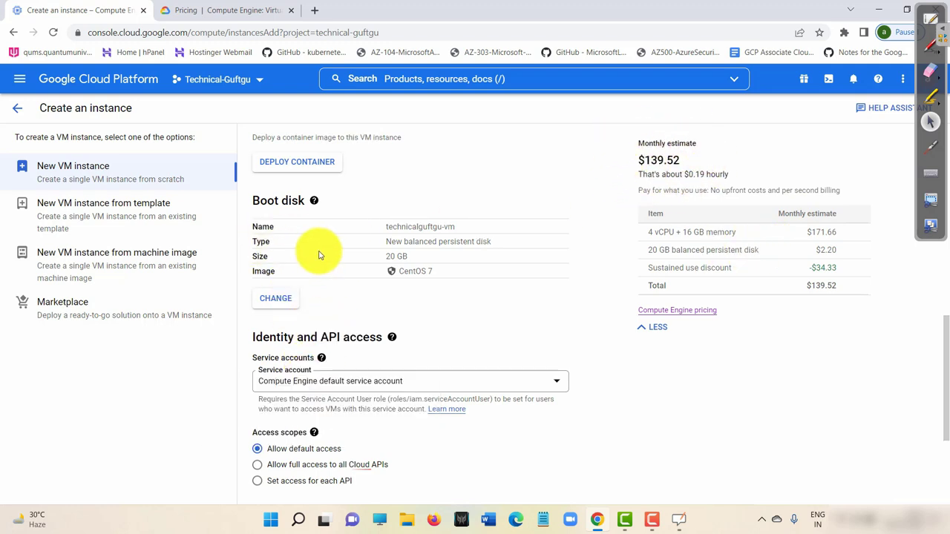
scroll(327, 245, "up", 1)
scroll(339, 238, "up", 6)
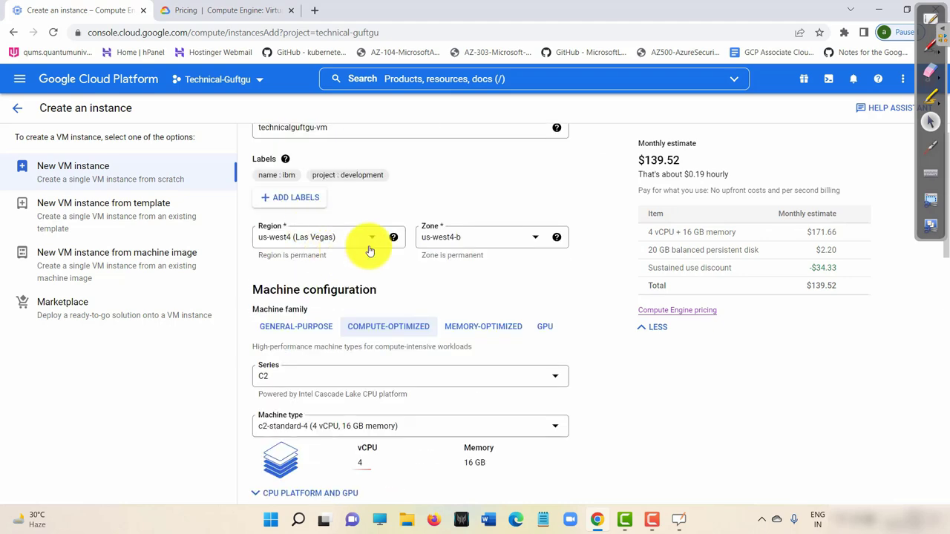
Choose the general-purpose N1 series, giving n1-standard-1 (1 vCPU, 3.75 GB) at $29.54 monthly.
left_click(299, 330)
left_click(296, 376)
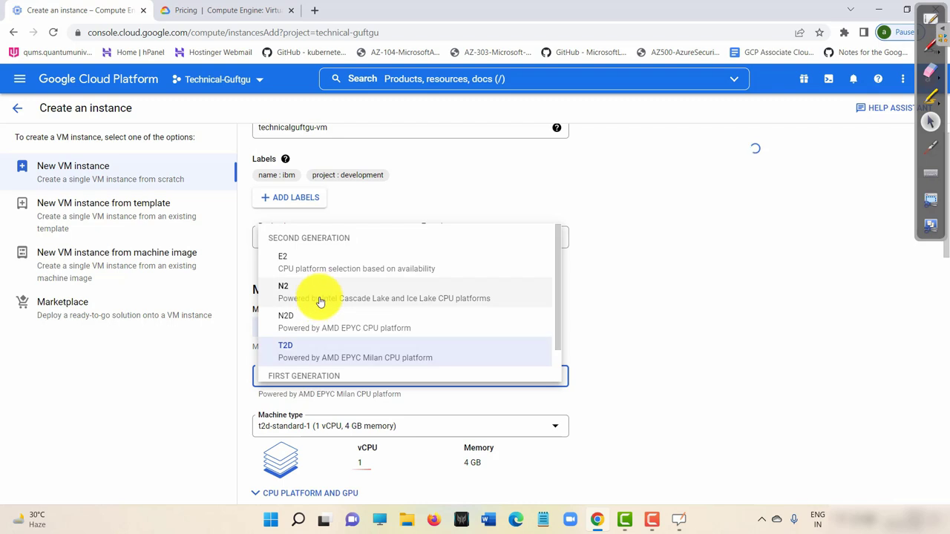
scroll(324, 360, "down", 1)
left_click(329, 365)
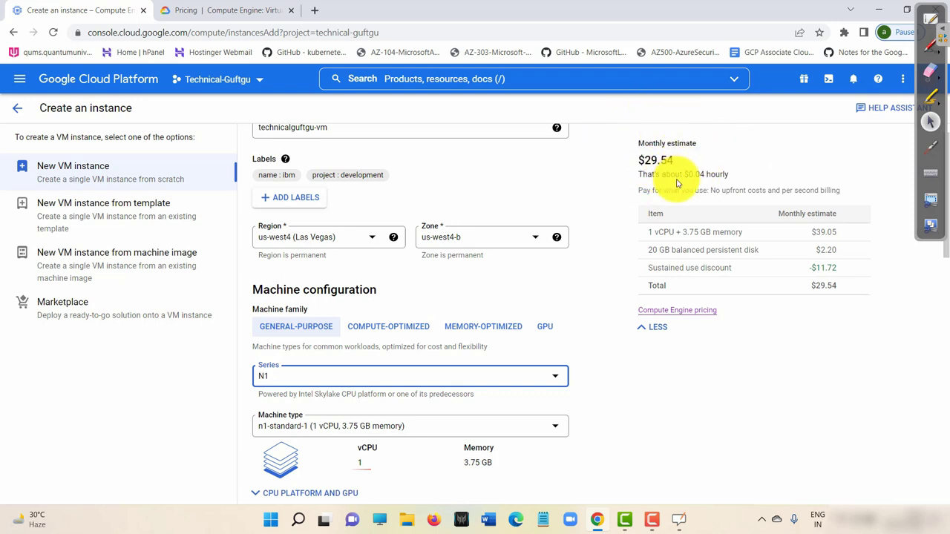
left_click(926, 51)
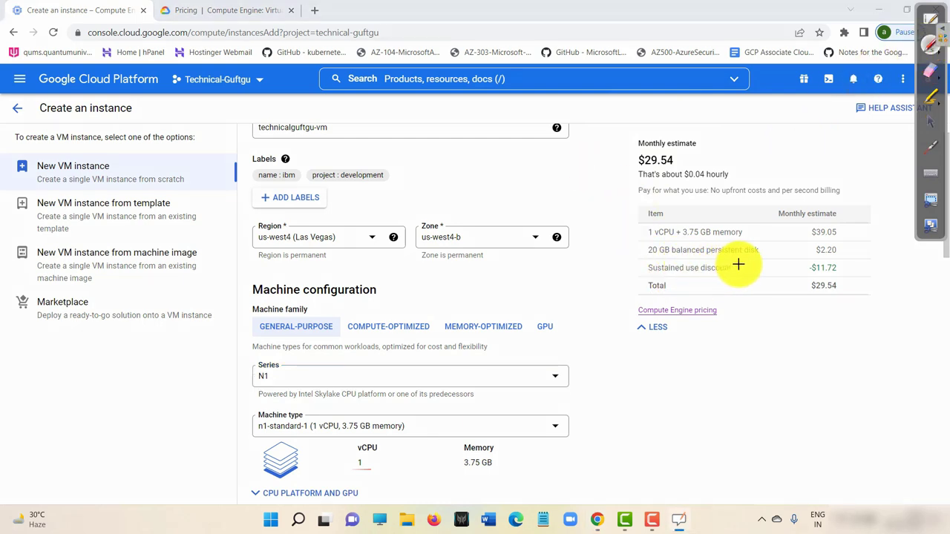
mouse_move(738, 265)
left_mouse_down()
mouse_move(674, 254)
mouse_move(631, 262)
mouse_move(685, 275)
mouse_move(771, 257)
mouse_move(807, 264)
mouse_move(809, 276)
mouse_move(817, 266)
left_mouse_up()
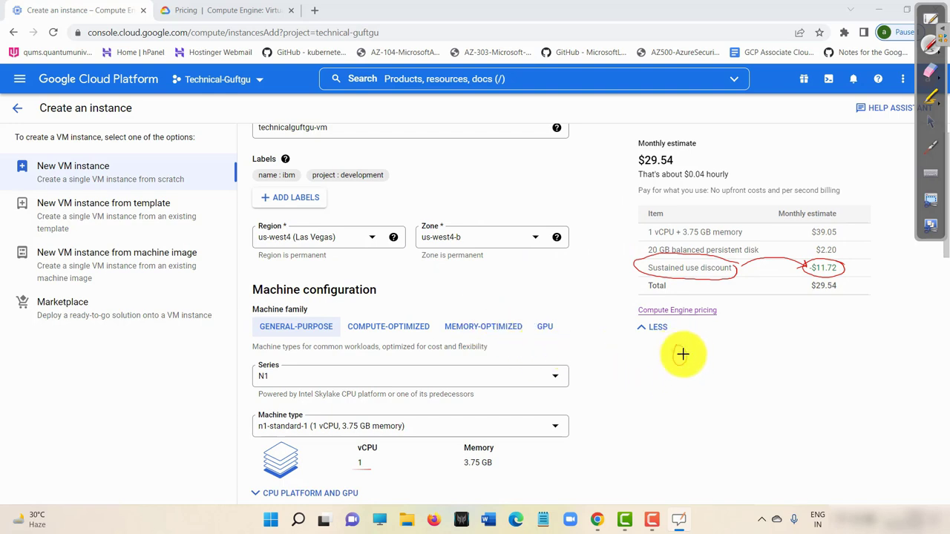
mouse_move(682, 354)
left_mouse_down()
mouse_move(731, 360)
mouse_move(785, 340)
mouse_move(806, 346)
mouse_move(813, 319)
left_mouse_up()
left_click_drag(644, 387, 861, 362)
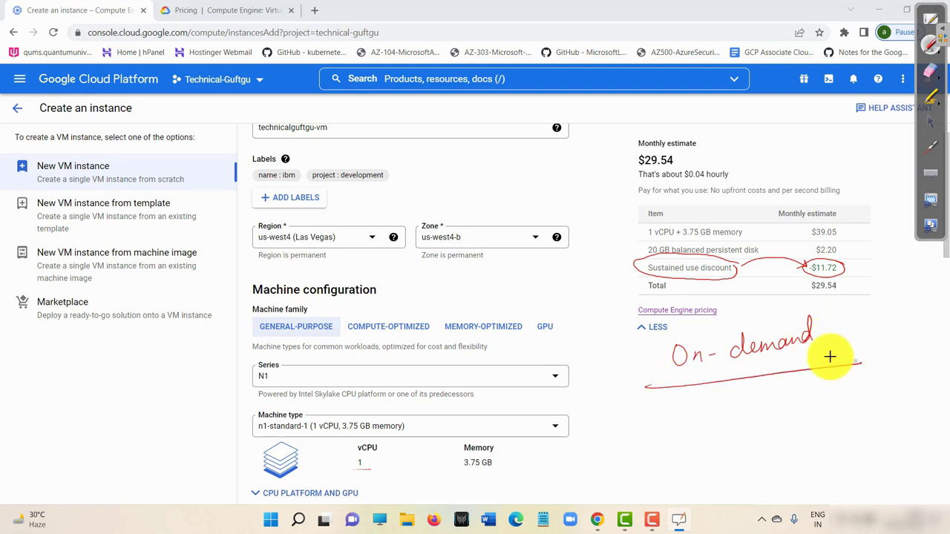
mouse_move(618, 362)
left_mouse_down()
mouse_move(636, 349)
mouse_move(673, 347)
left_mouse_up()
mouse_move(859, 341)
left_mouse_down()
mouse_move(679, 384)
mouse_move(717, 336)
left_mouse_up()
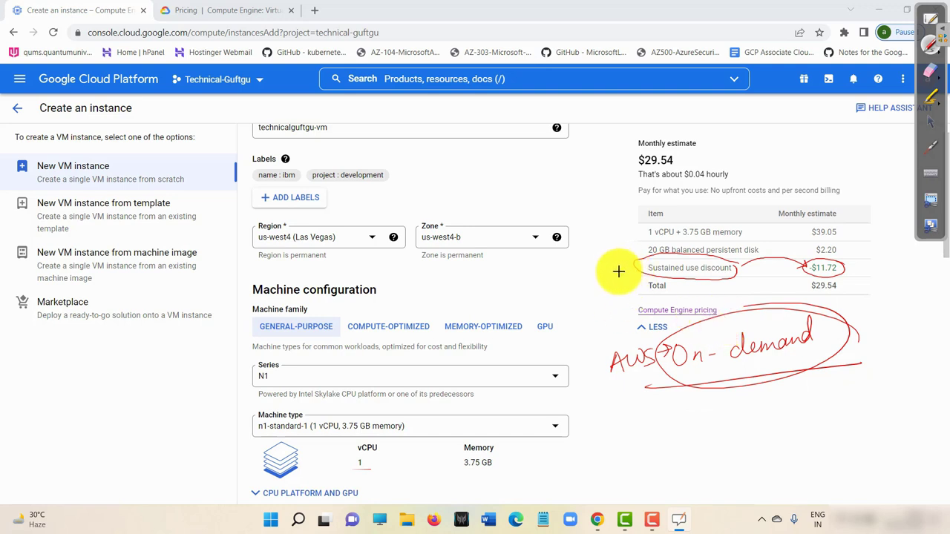
left_click_drag(615, 249, 616, 265)
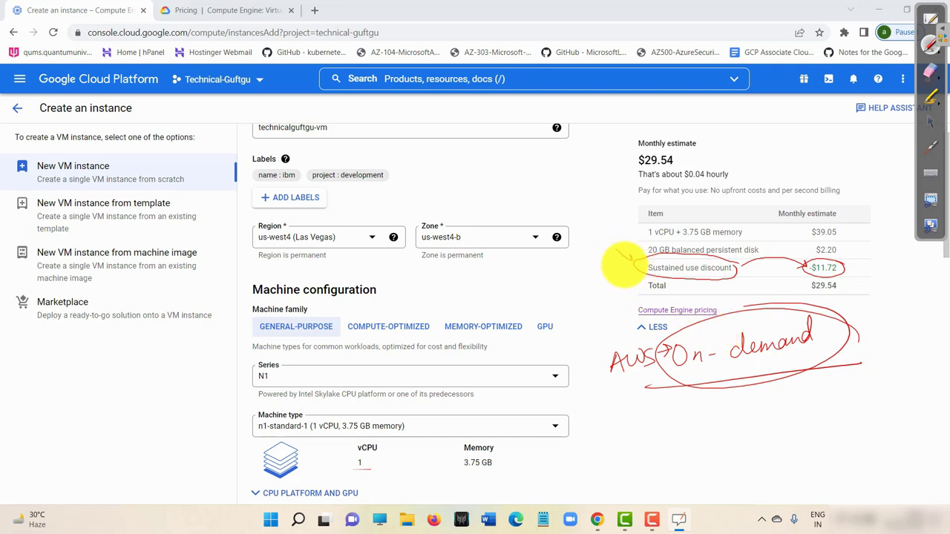
mouse_move(820, 258)
left_mouse_down()
mouse_move(823, 276)
mouse_move(803, 263)
left_mouse_up()
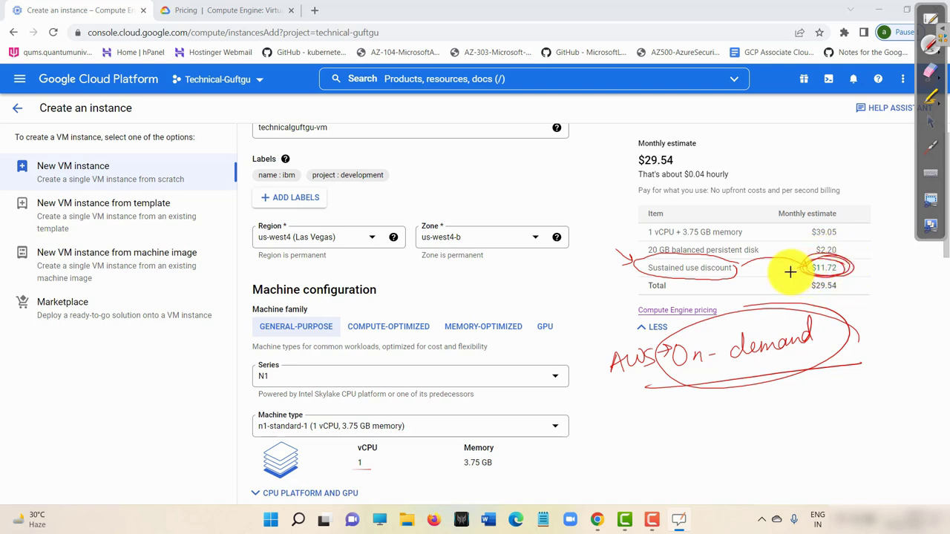
left_click(930, 71)
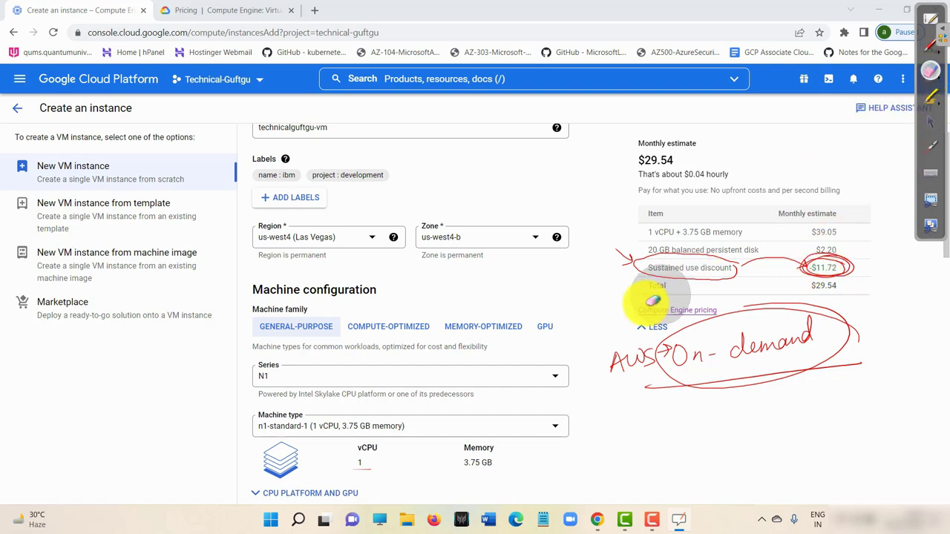
mouse_move(636, 296)
left_mouse_down()
mouse_move(747, 273)
mouse_move(891, 349)
mouse_move(916, 223)
left_mouse_up()
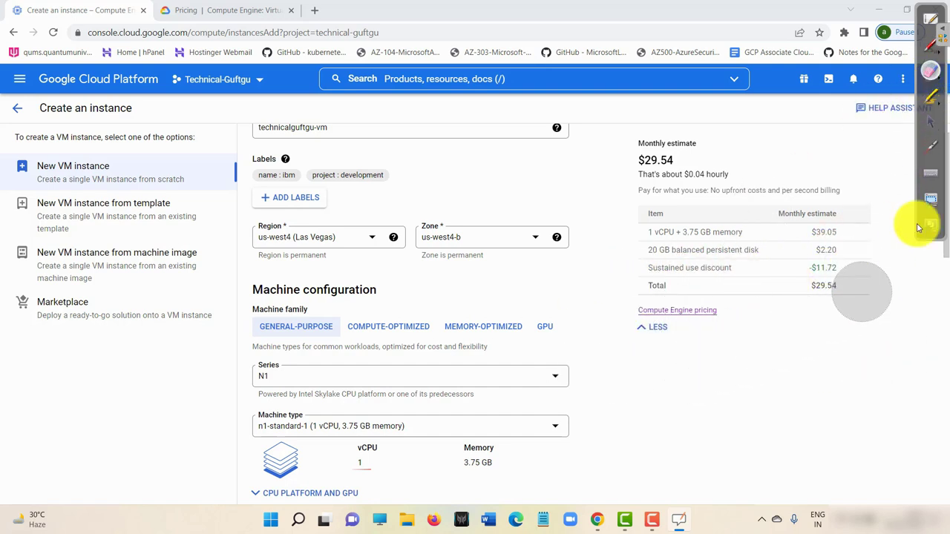
Try the us-west3 (Salt Lake City) and europe-central2 (Warsaw) regions to compare estimates.
left_click(920, 120)
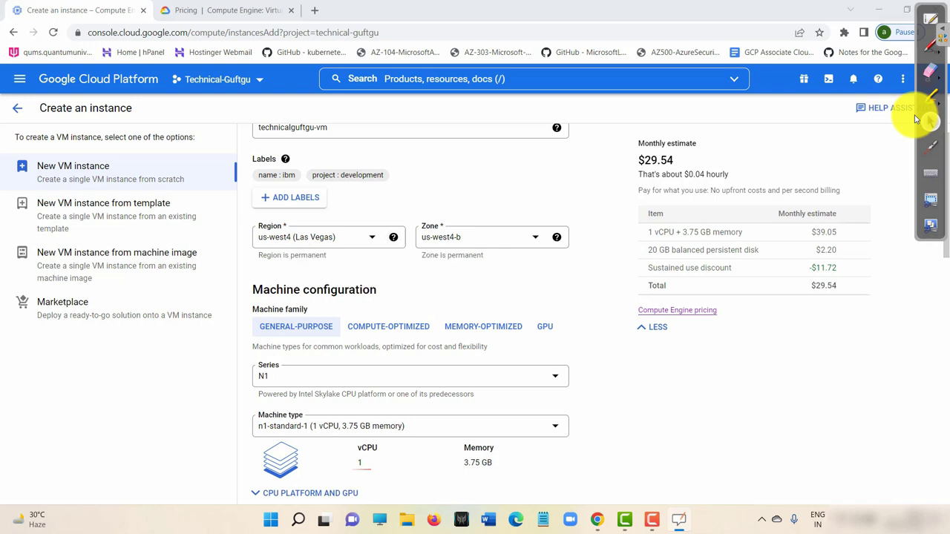
key("space")
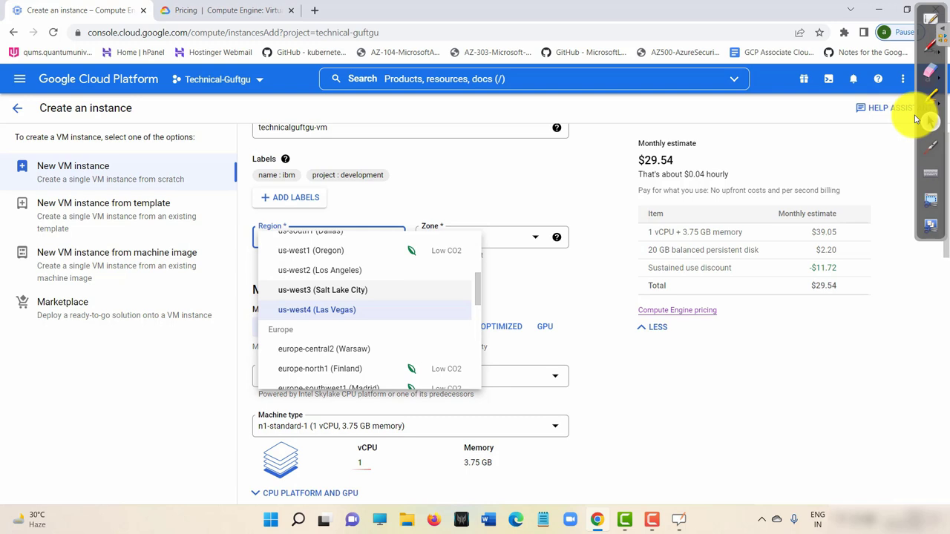
key("Return")
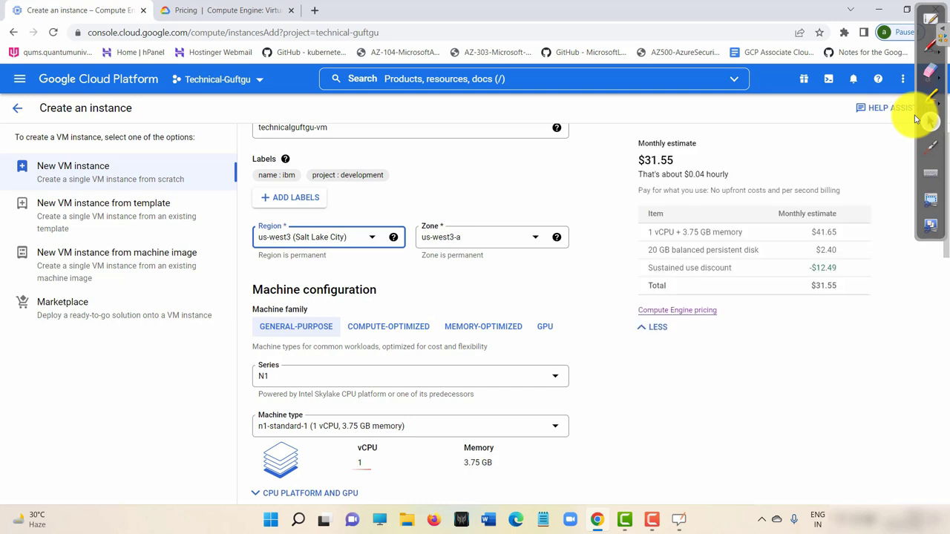
key("Return")
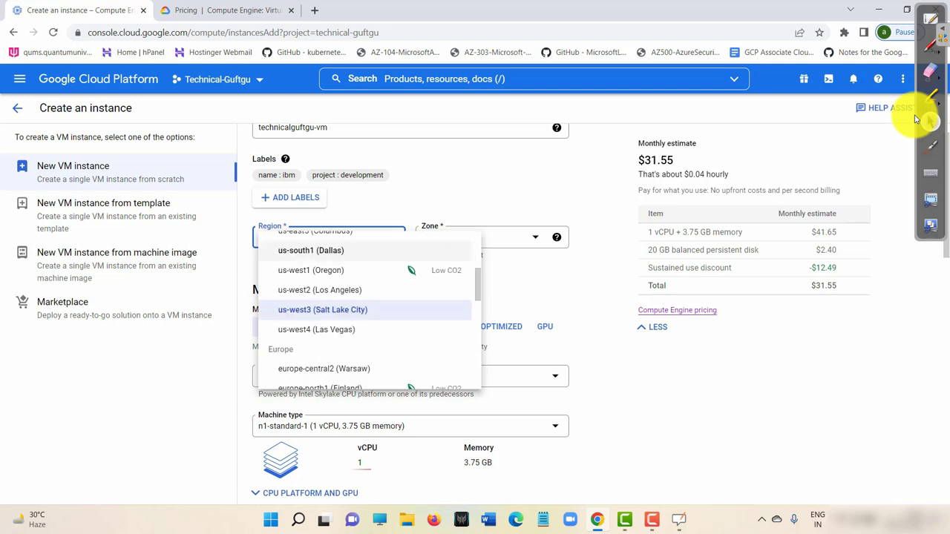
key("Return")
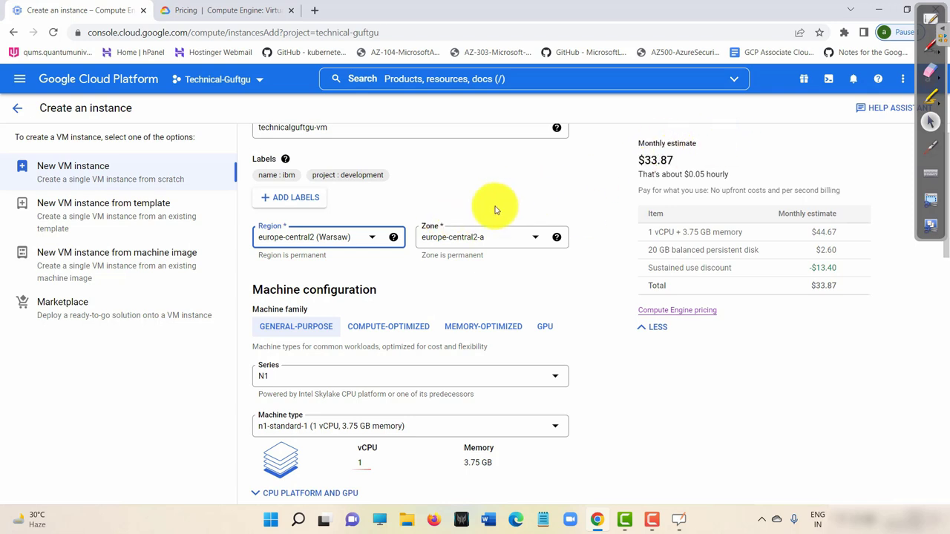
Switch the region to asia-south1 (Mumbai) and highlight its vCPU, disk and hourly cost lines.
left_click(360, 236)
scroll(351, 319, "down", 2)
scroll(356, 325, "down", 2)
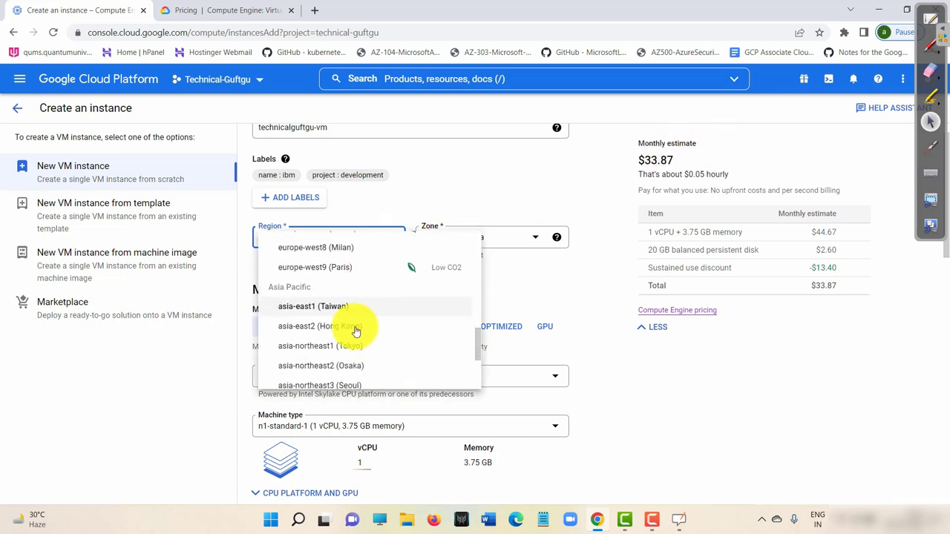
left_click(354, 380)
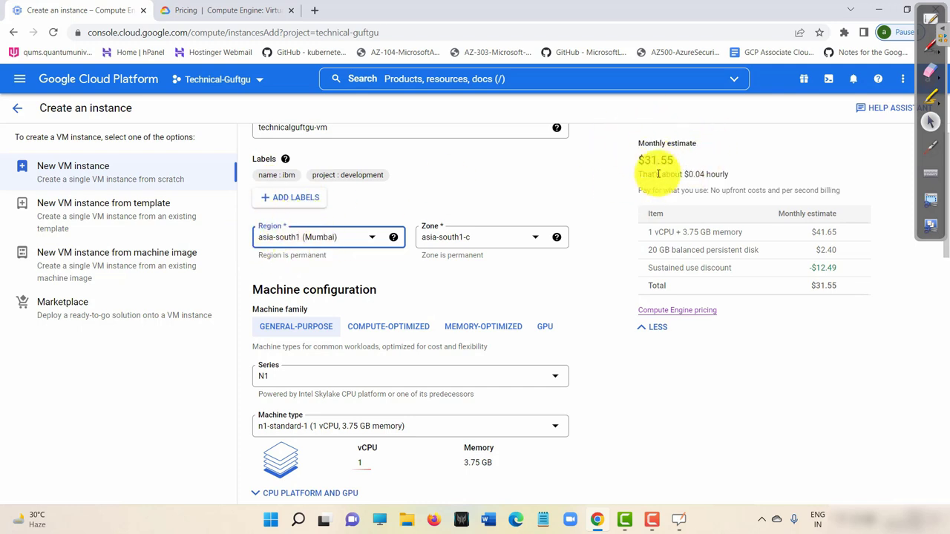
left_click_drag(650, 233, 763, 233)
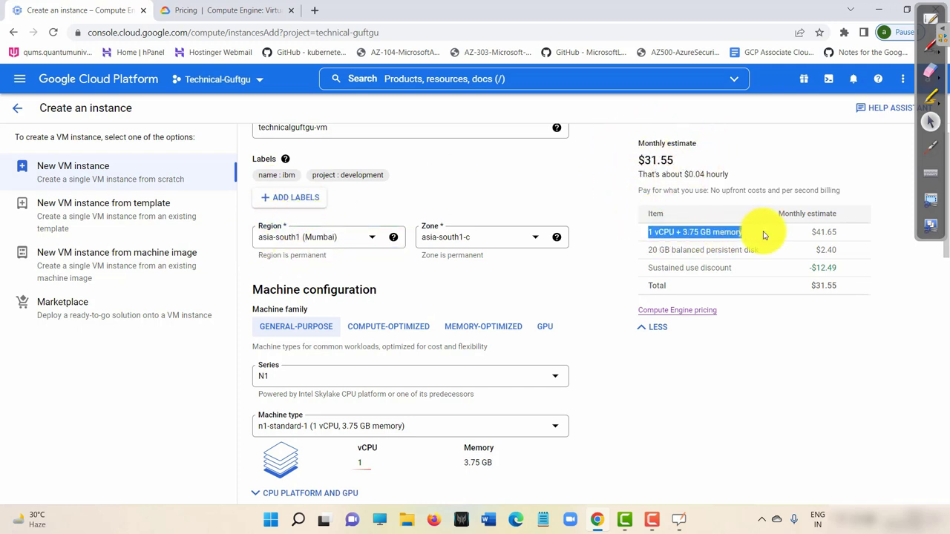
left_click_drag(646, 250, 800, 257)
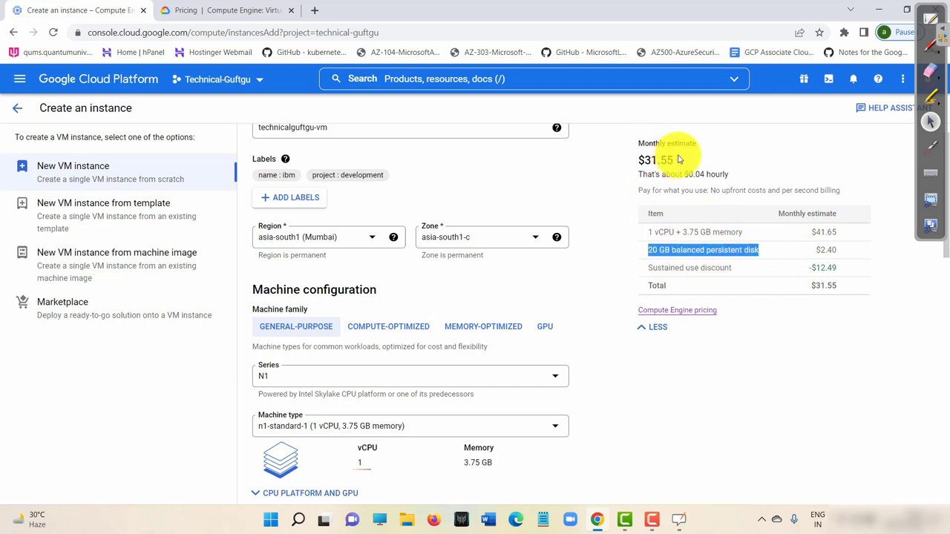
mouse_move(673, 163)
left_mouse_down()
mouse_move(632, 159)
mouse_move(689, 159)
left_mouse_up()
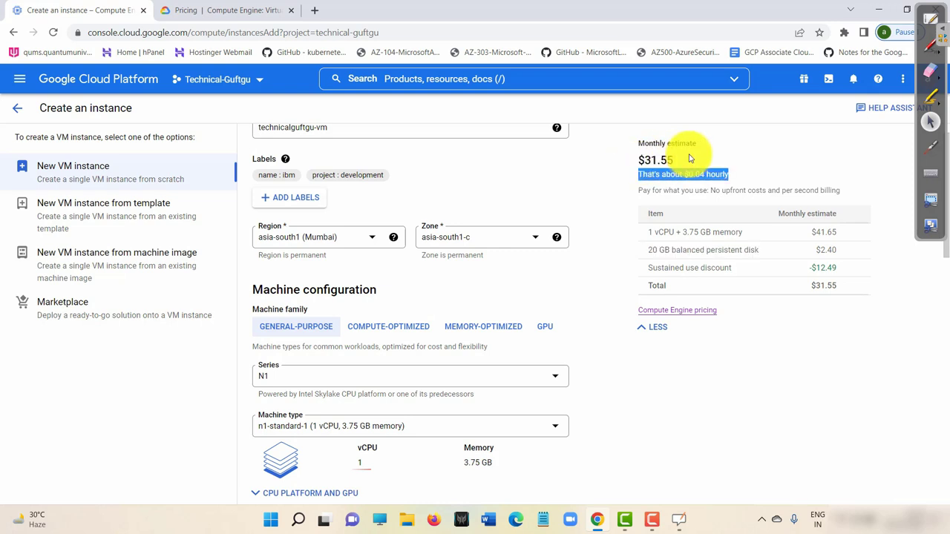
left_click(688, 158)
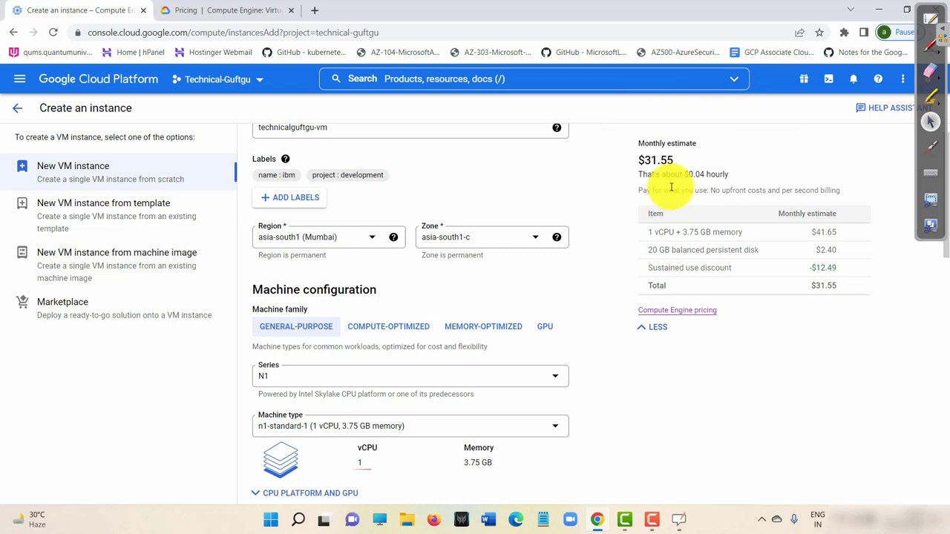
Compare northamerica-northeast1 (Montréal), highlighting its $28.92 monthly estimate and hourly cost.
left_click(335, 233)
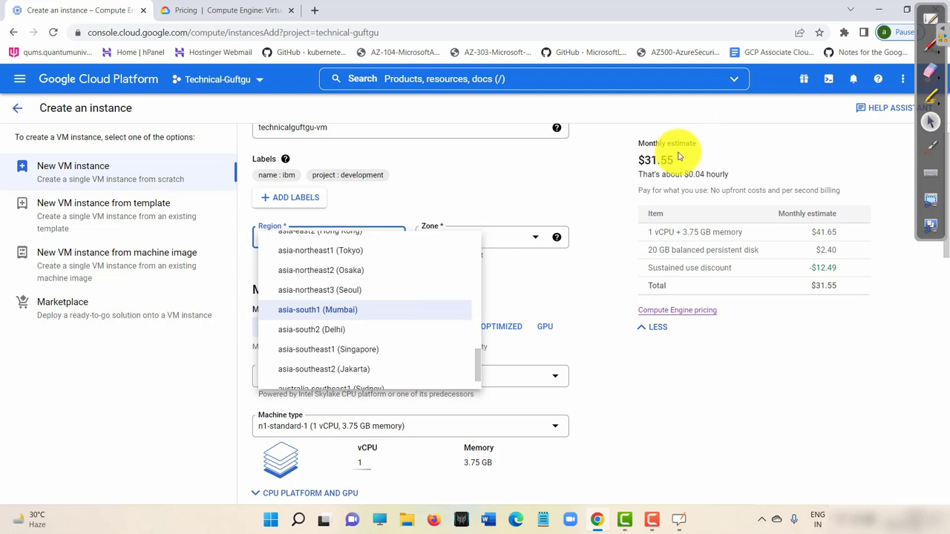
left_click(334, 310)
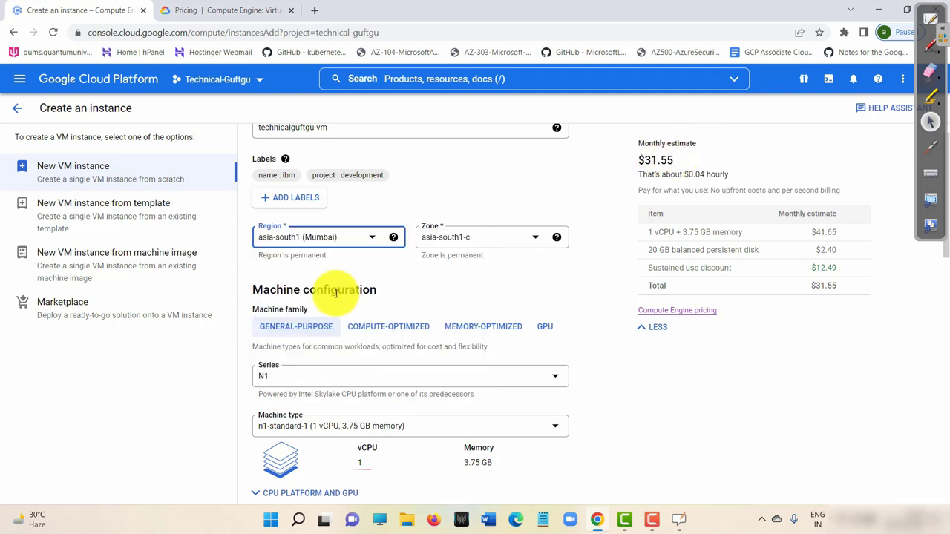
left_click(361, 235)
scroll(337, 293, "up", 5)
scroll(341, 290, "up", 5)
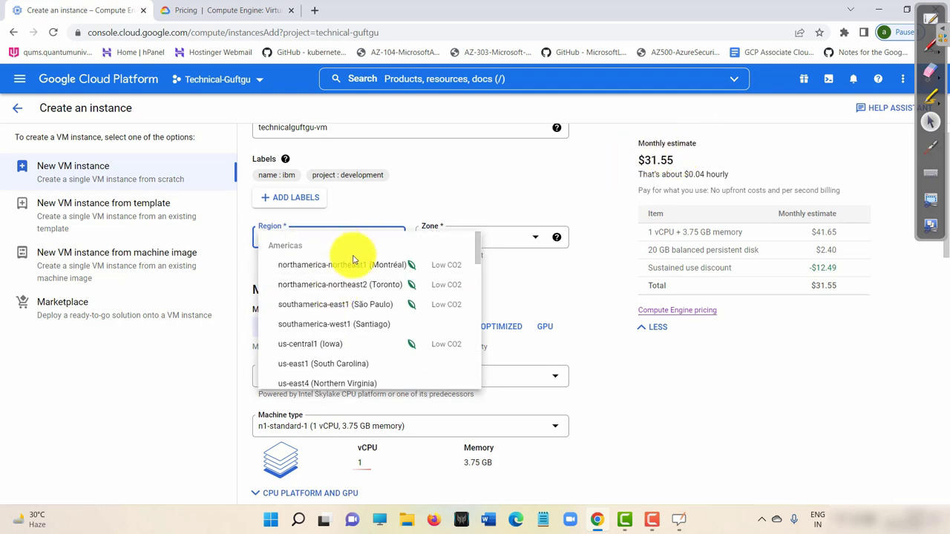
left_click(352, 266)
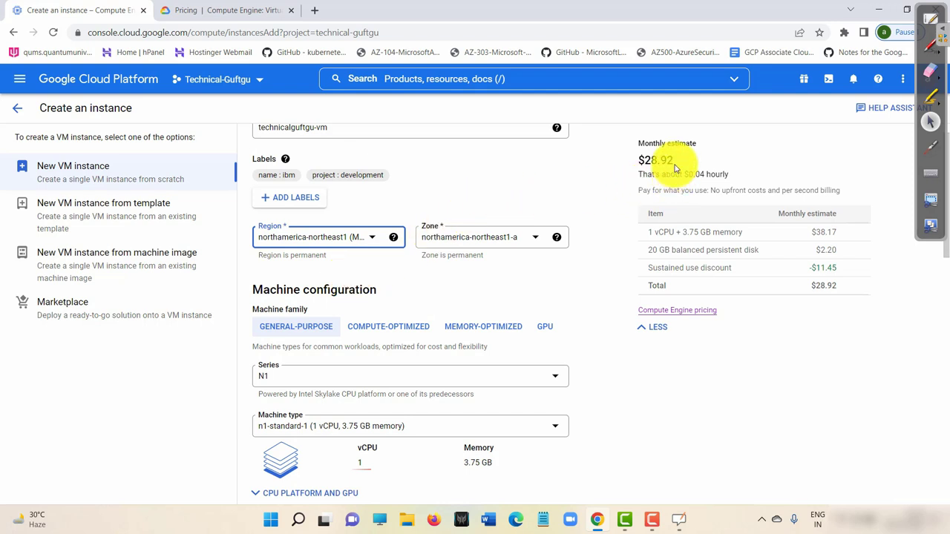
left_click_drag(664, 161, 638, 159)
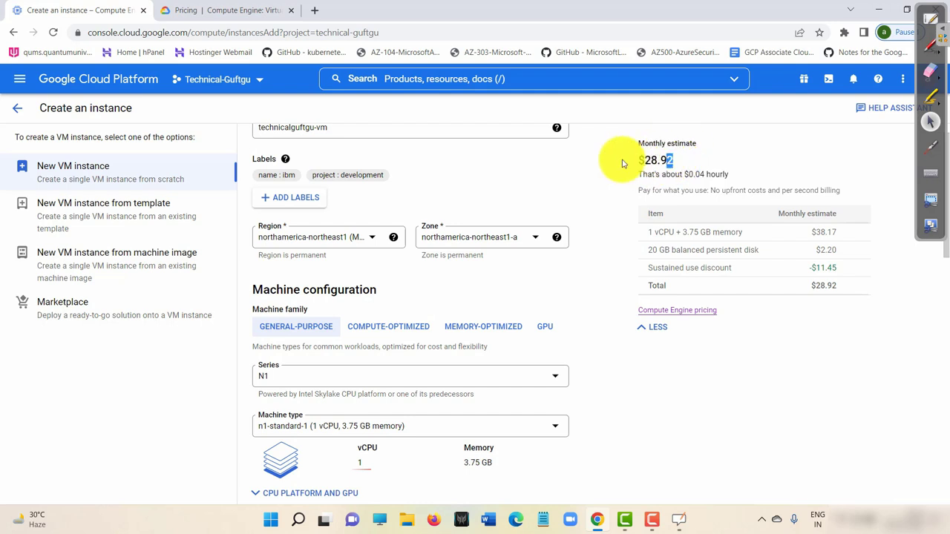
mouse_move(628, 161)
left_mouse_down()
mouse_move(601, 169)
mouse_move(632, 171)
left_mouse_up()
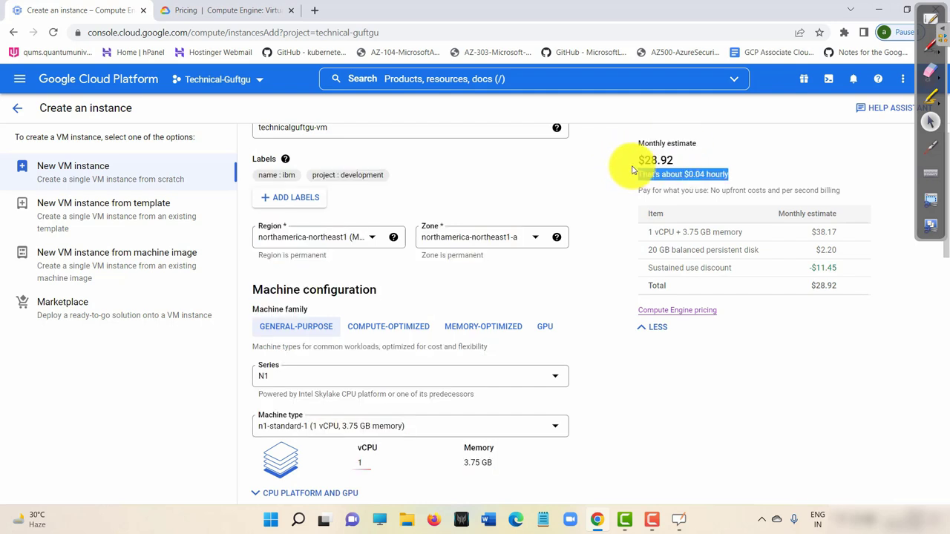
left_click(739, 147)
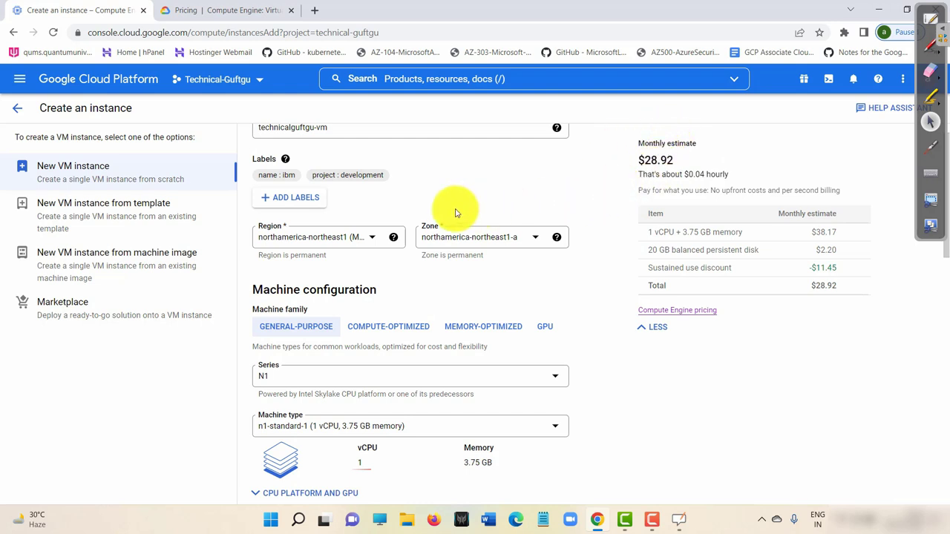
Set the region back to asia-south1 (Mumbai), zone asia-south1-c, at $31.55 monthly.
left_click(366, 242)
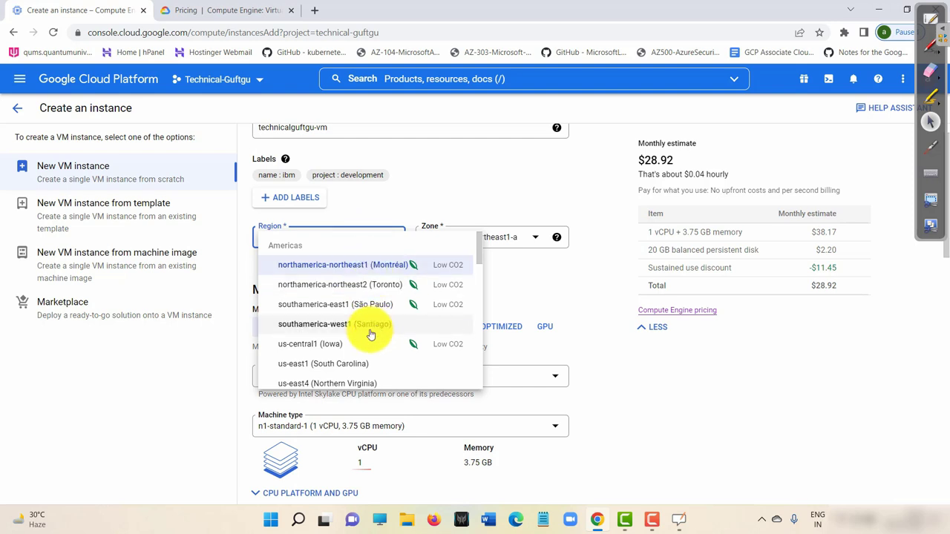
scroll(357, 334, "down", 8)
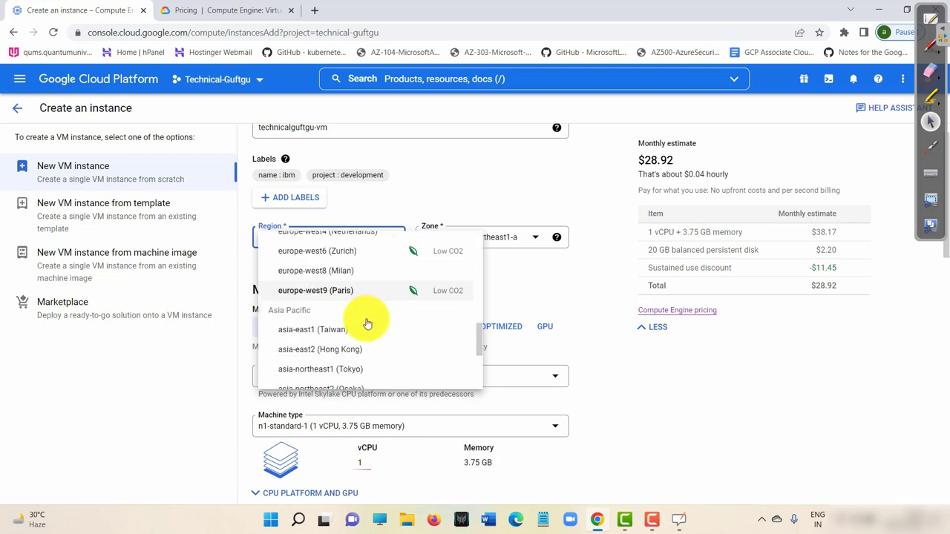
scroll(364, 319, "down", 1)
scroll(392, 314, "up", 4)
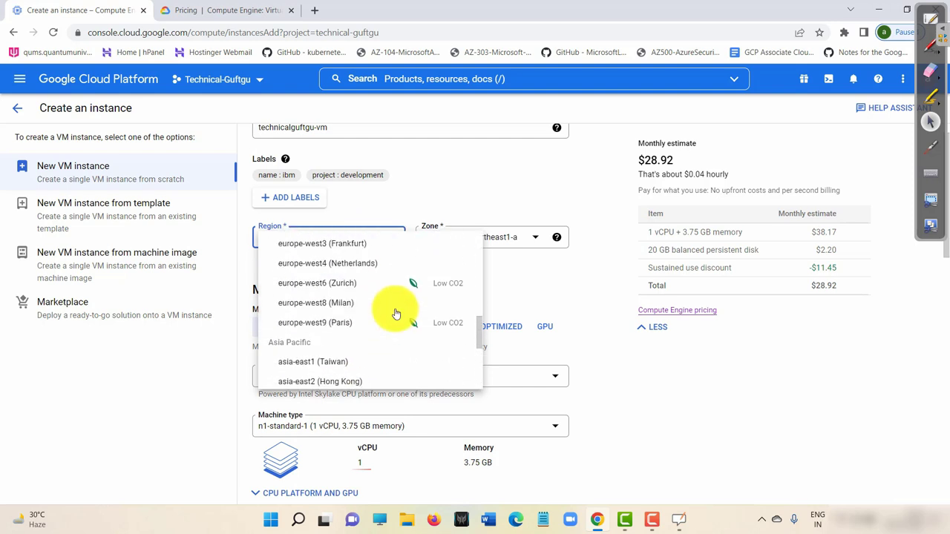
scroll(390, 305, "up", 3)
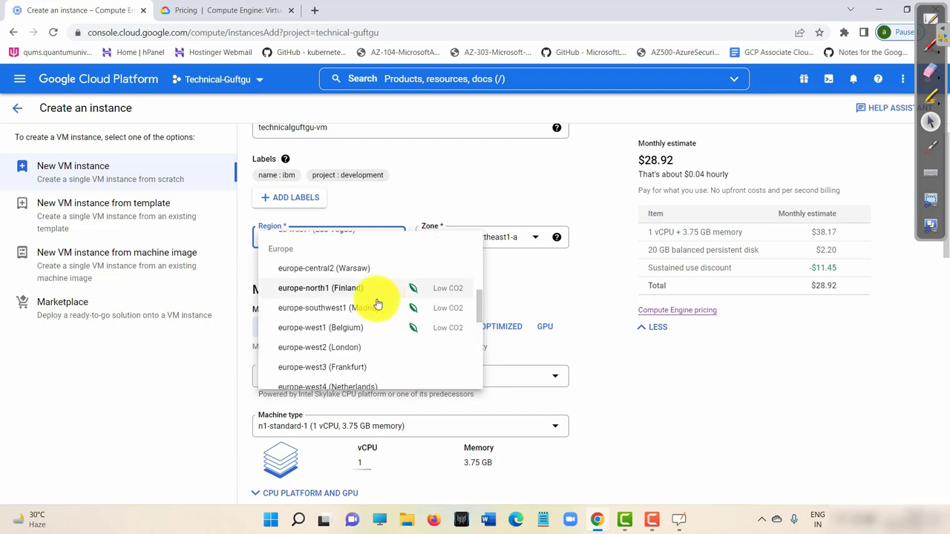
scroll(377, 304, "down", 5)
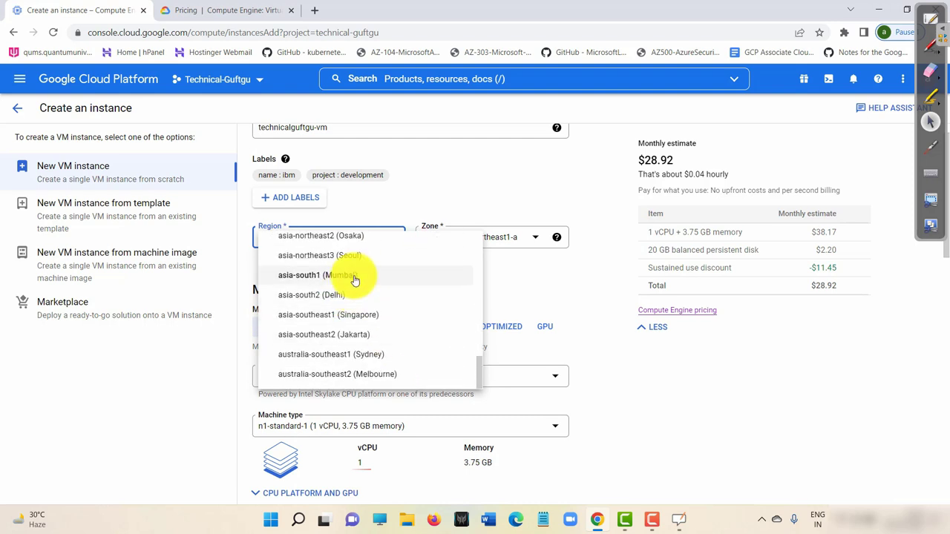
left_click(353, 277)
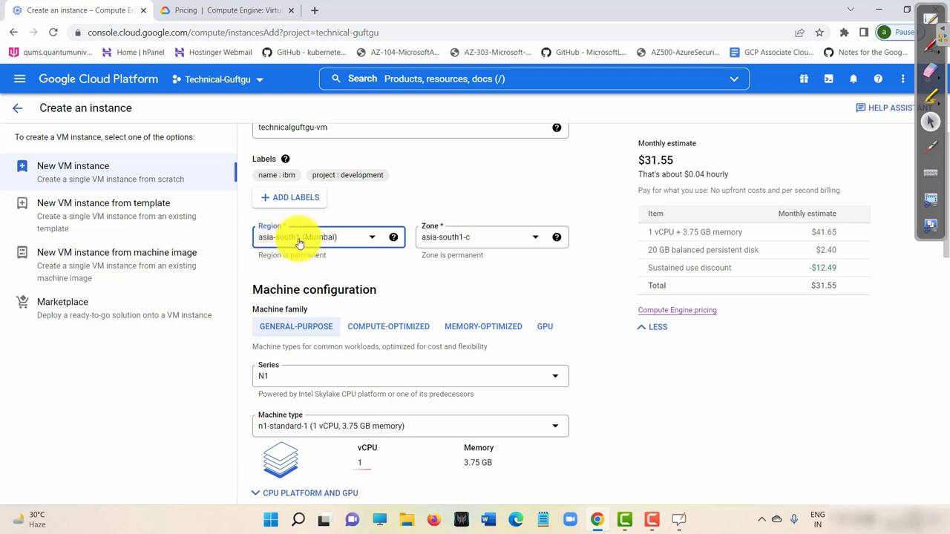
Compare zones asia-south1-a, asia-south1-b and asia-south1-c, settling on asia-south1-a.
left_click(485, 246)
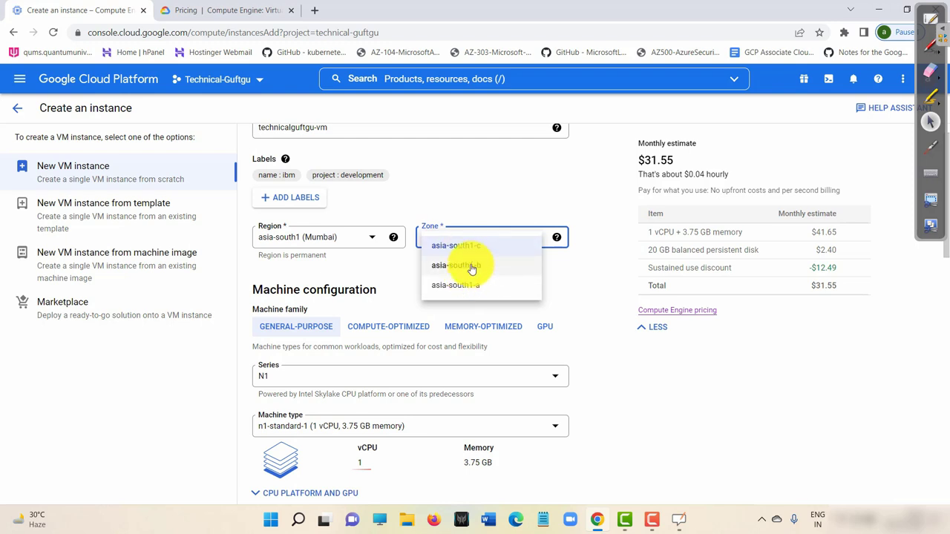
left_click(461, 285)
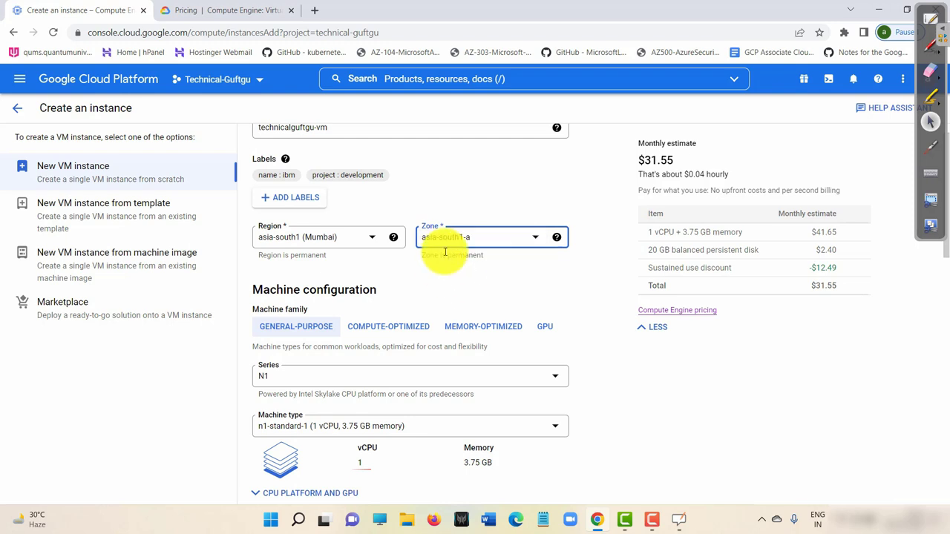
left_click(479, 237)
left_click(473, 267)
left_click(469, 246)
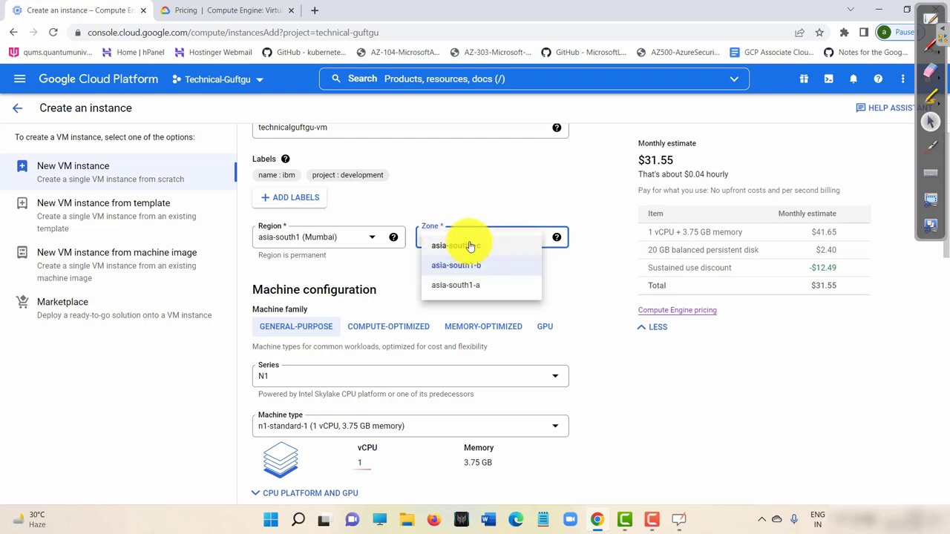
left_click(478, 246)
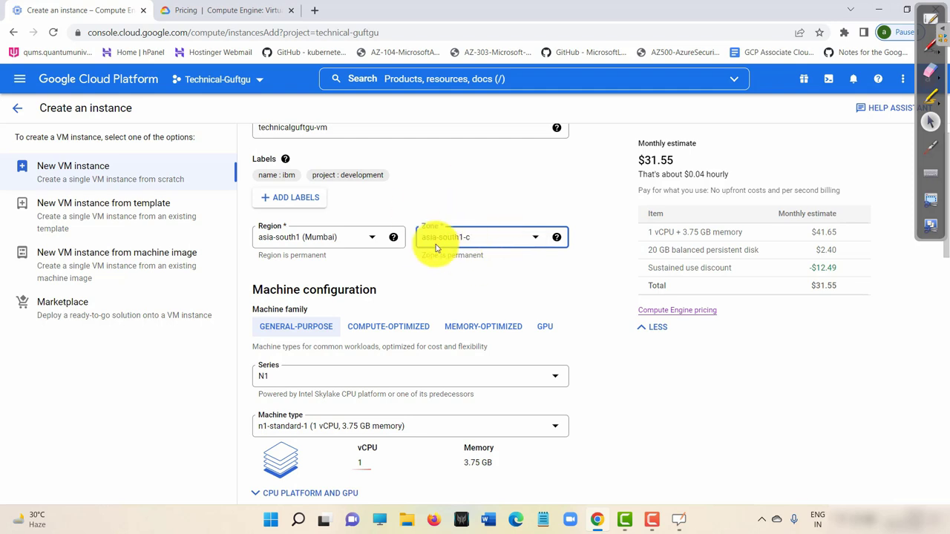
left_click(511, 238)
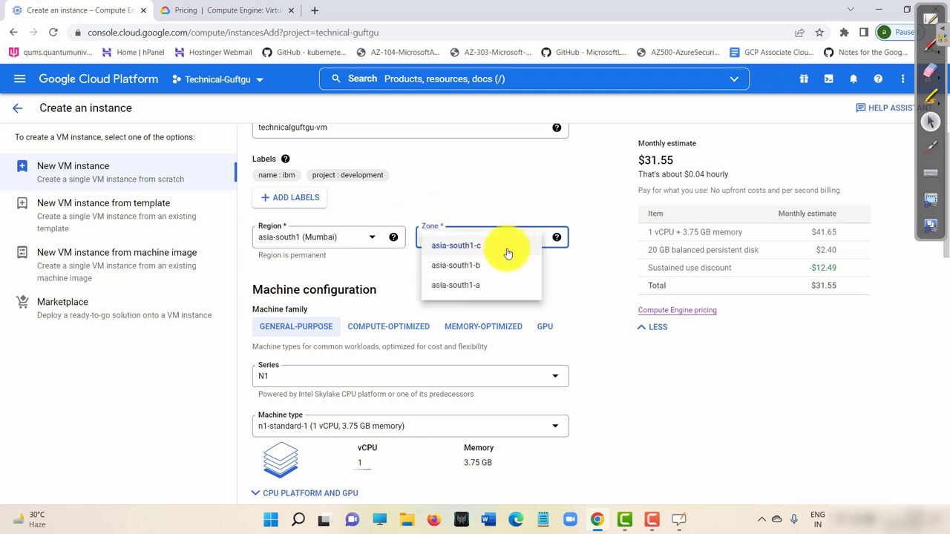
left_click(479, 285)
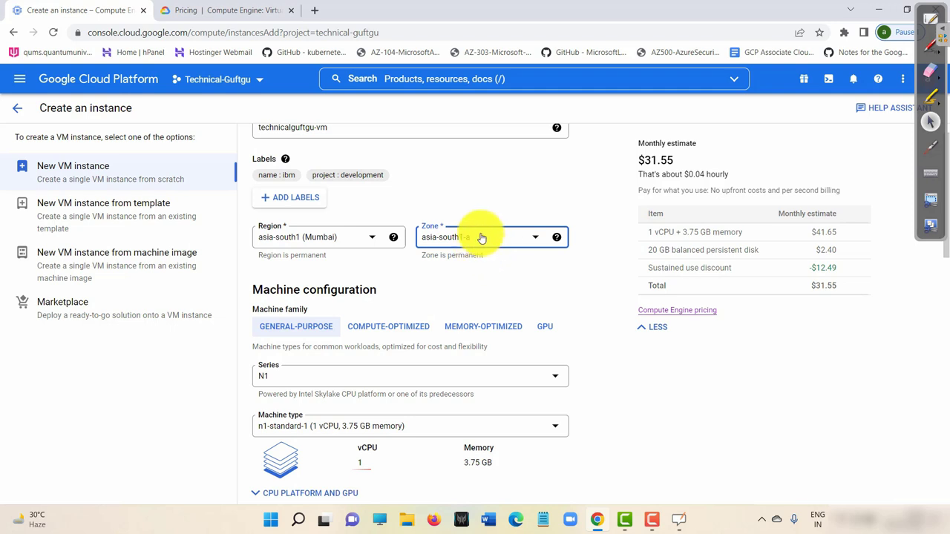
scroll(396, 258, "down", 1)
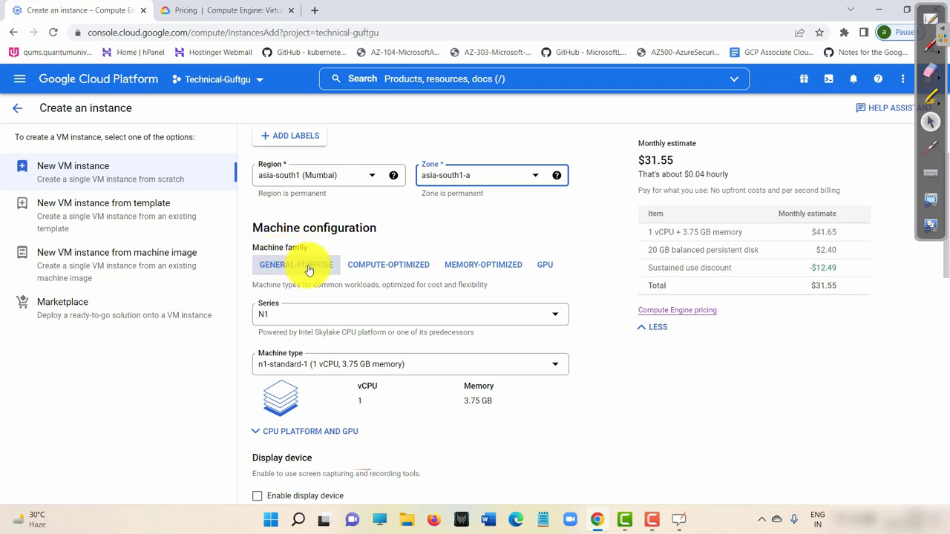
Browse the compute- and memory-optimized families, then select GPU with NVIDIA Tesla T4.
left_click(403, 265)
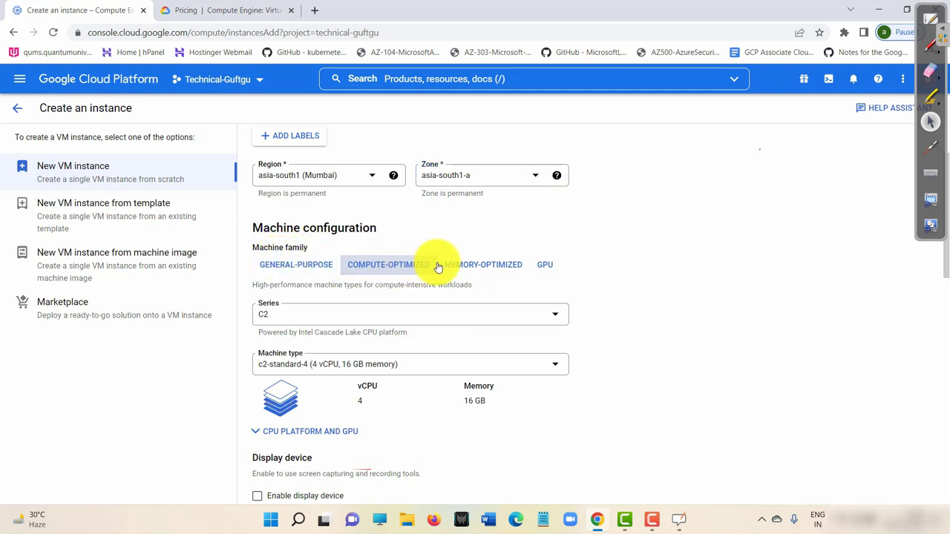
left_click(483, 265)
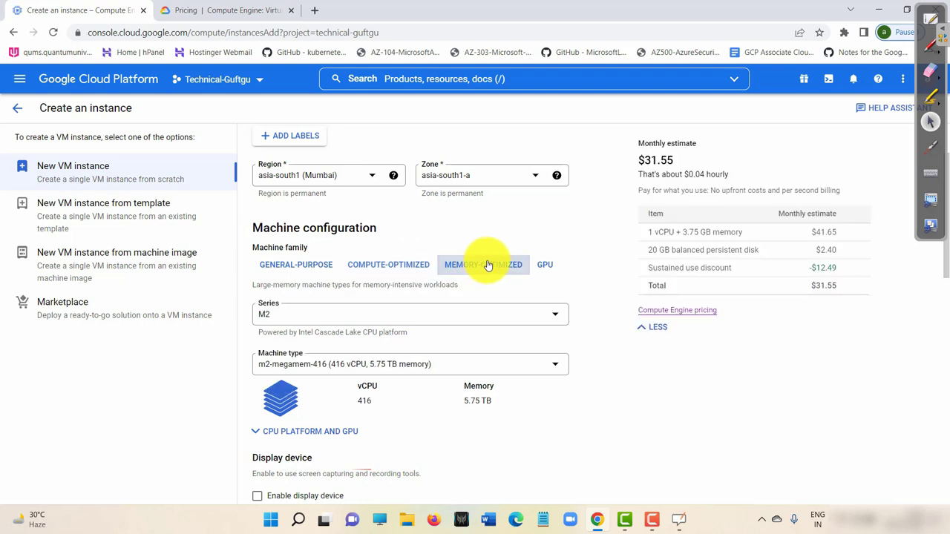
left_click(545, 267)
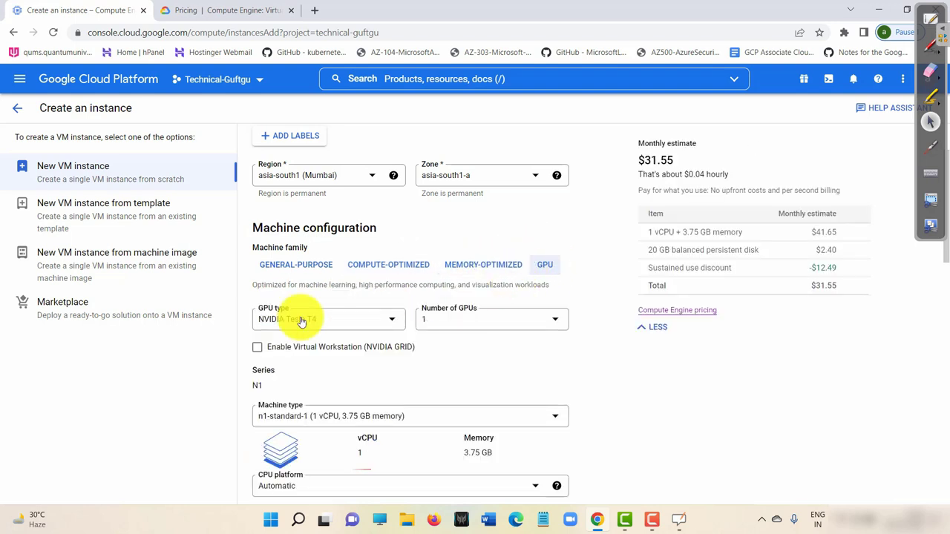
left_click(327, 321)
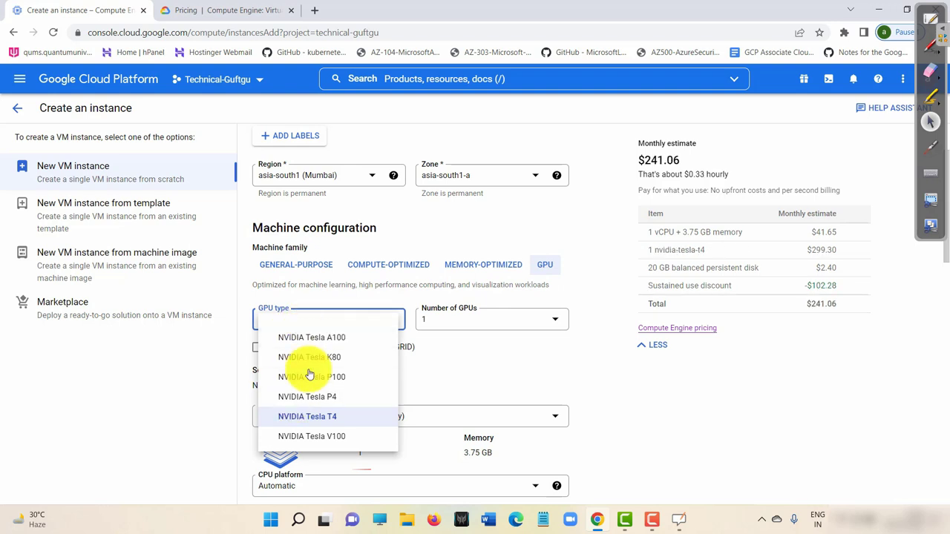
left_click(448, 369)
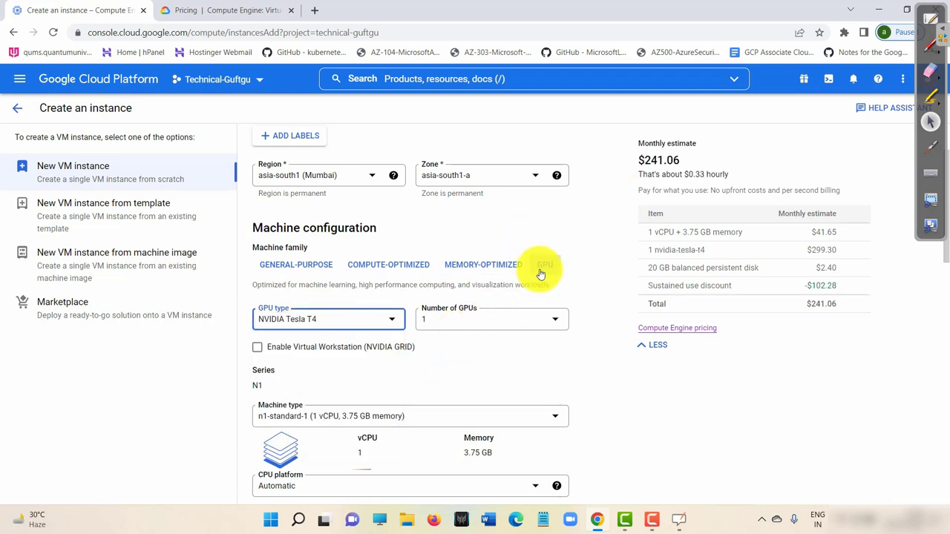
Review the $241.06 total and its vCPU and Tesla T4 rows, then go back to general-purpose.
double_click(658, 159)
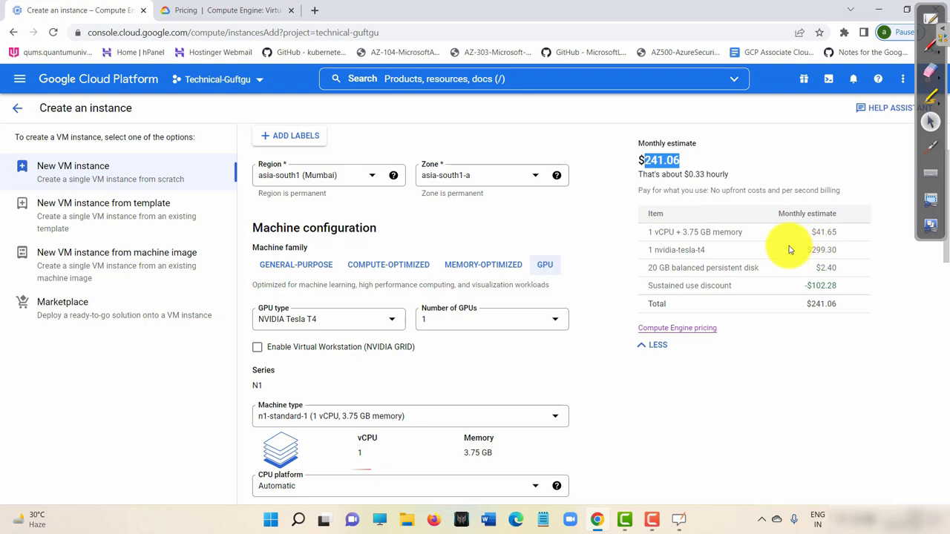
left_click(811, 249)
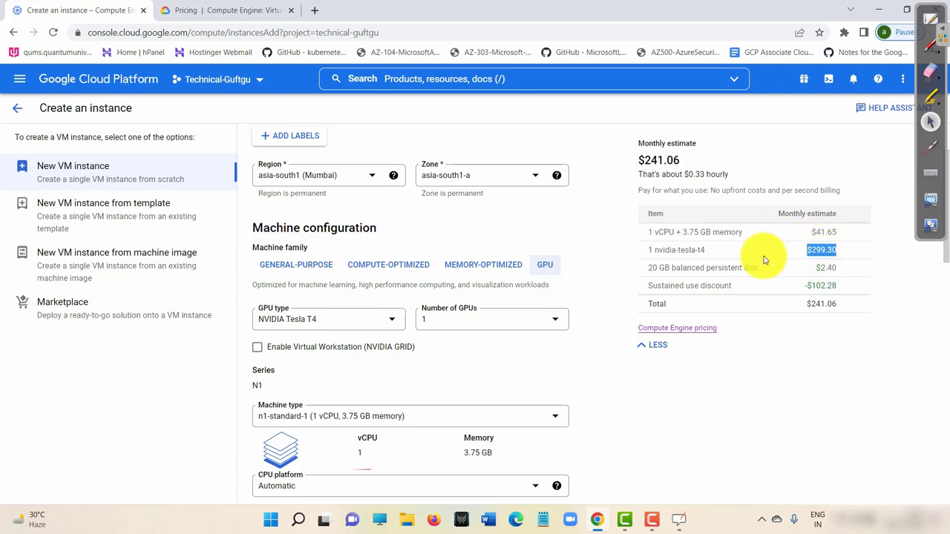
left_click_drag(713, 257, 630, 254)
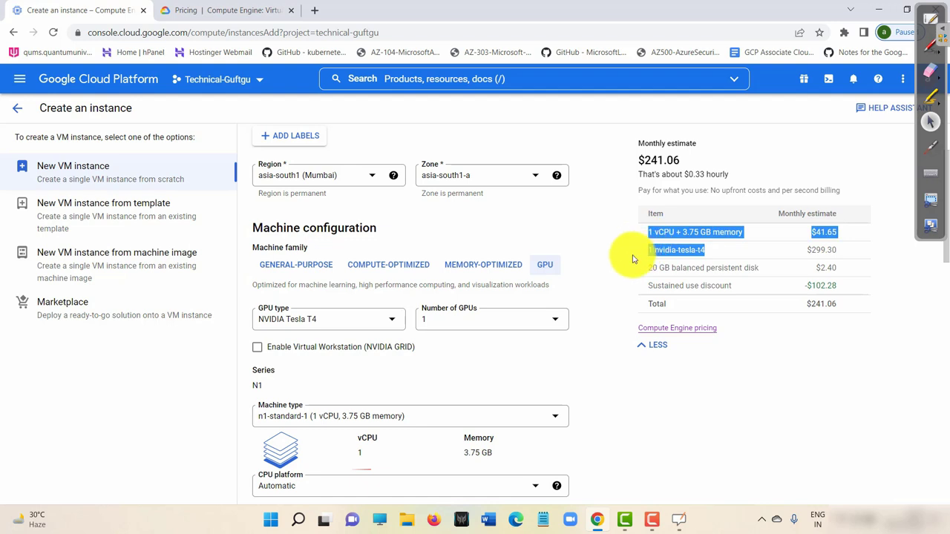
left_click(636, 260)
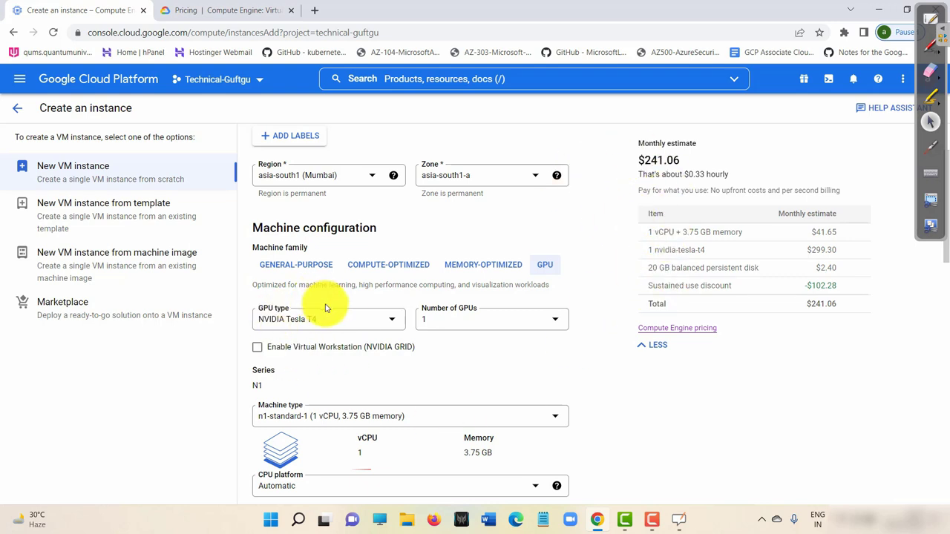
left_click(306, 271)
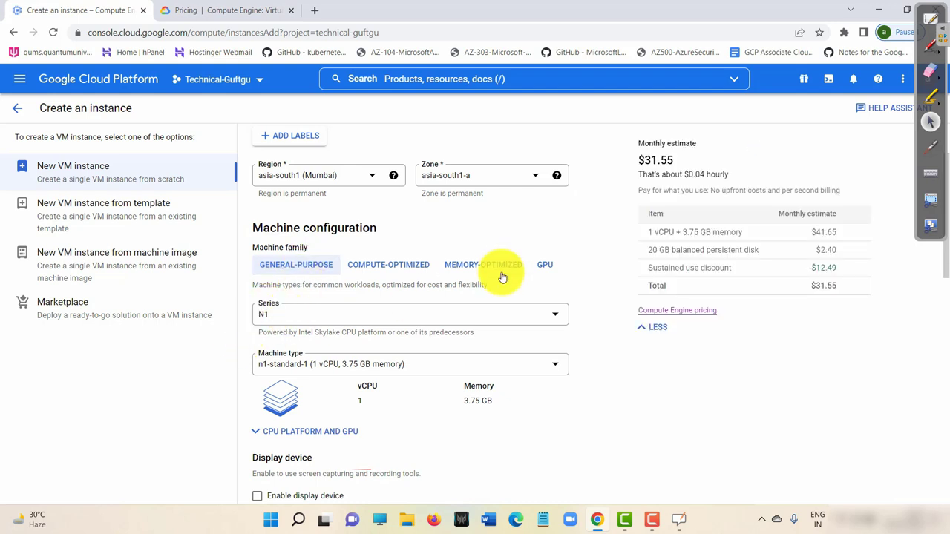
Check and dismiss the free trial status banner, then choose the GPU machine family.
left_click(803, 82)
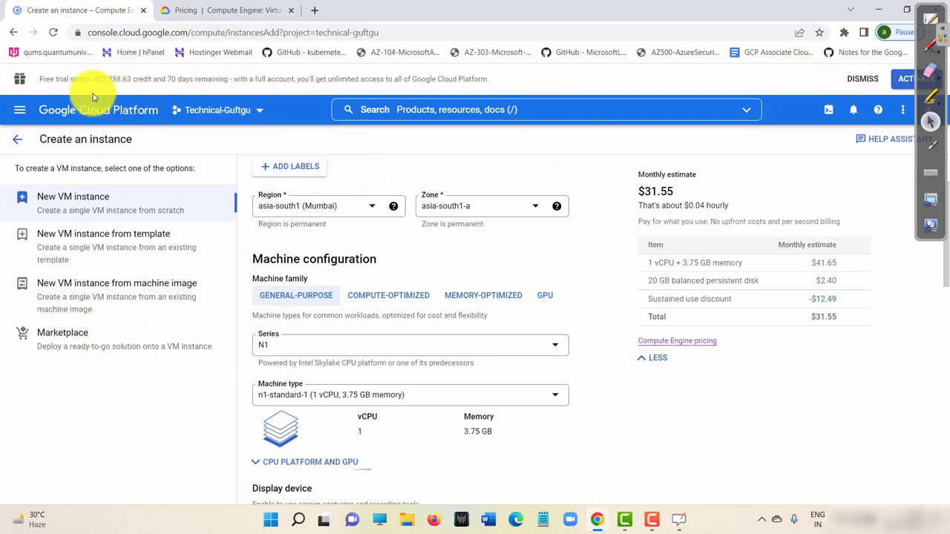
left_click(860, 79)
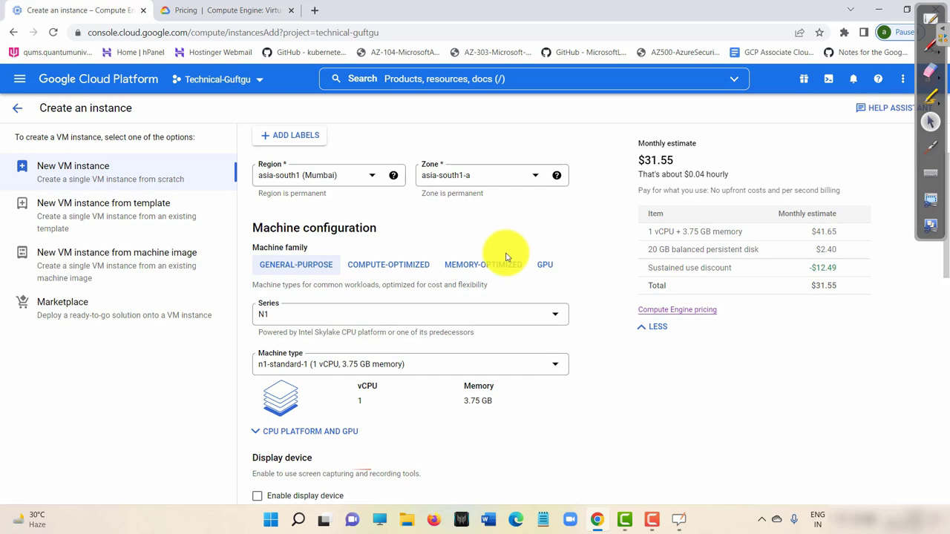
left_click(542, 264)
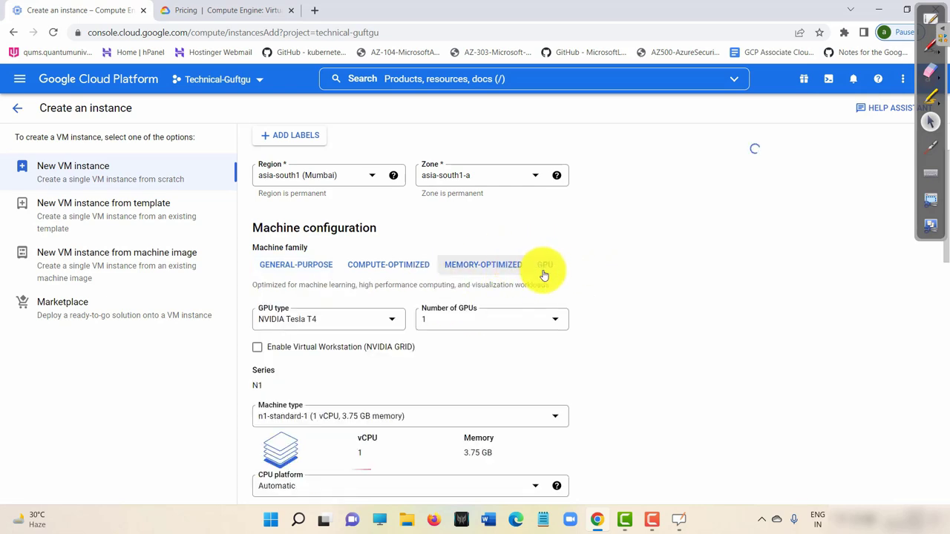
Review the free-trial credit notice for GPUs and recheck the GPU type list.
scroll(412, 362, "down", 5)
scroll(412, 367, "down", 7)
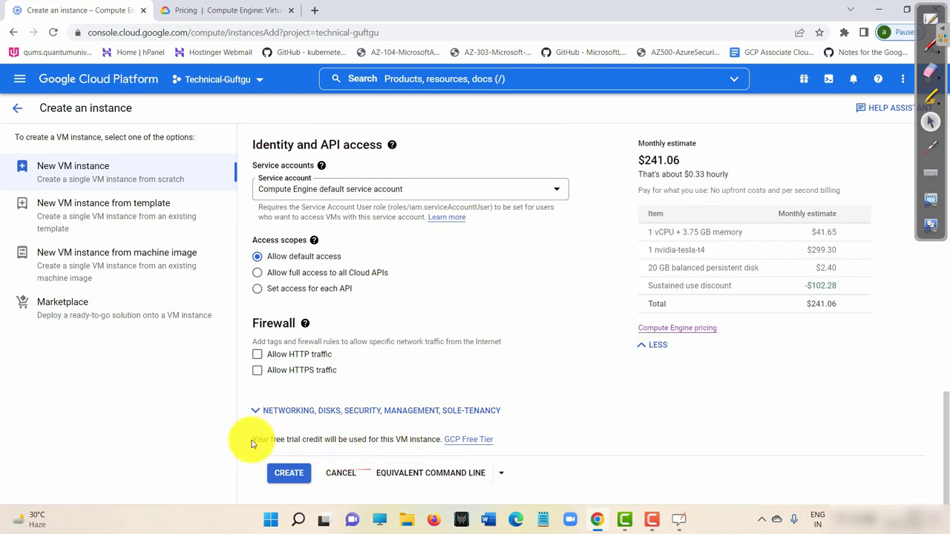
left_click_drag(255, 438, 446, 439)
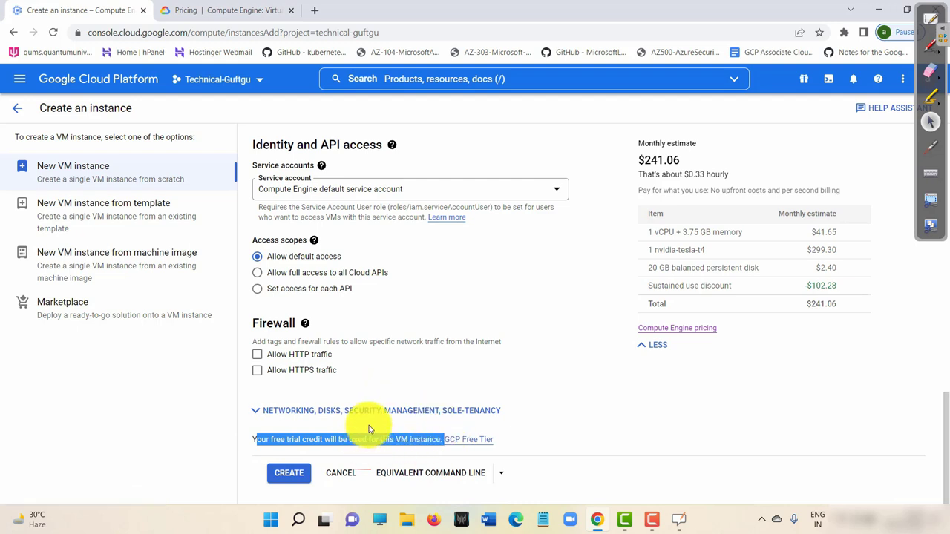
left_click(267, 450)
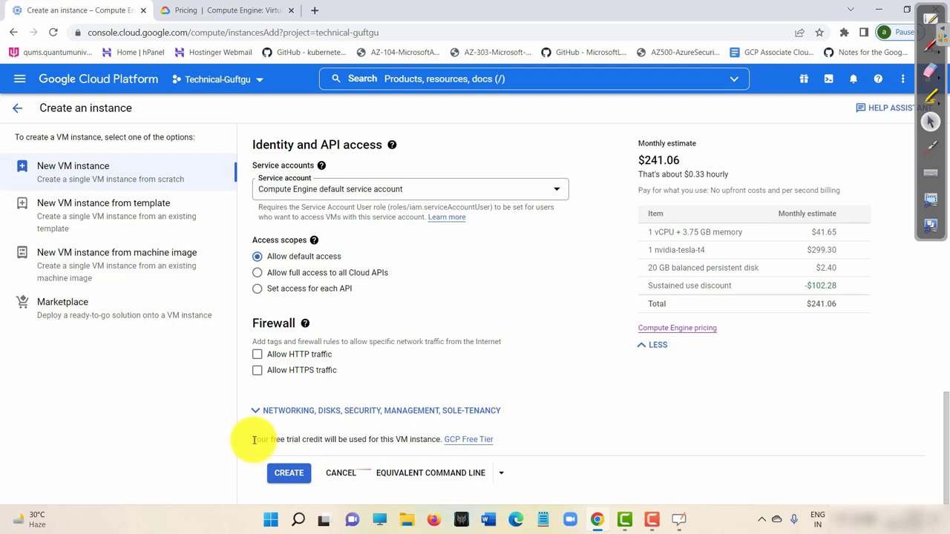
left_click_drag(253, 439, 341, 440)
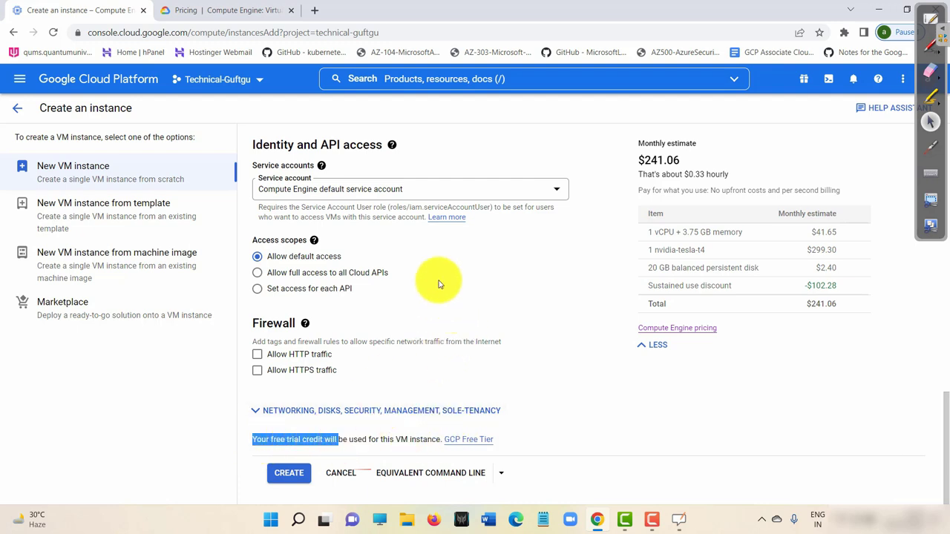
scroll(443, 260, "up", 1)
scroll(443, 260, "up", 10)
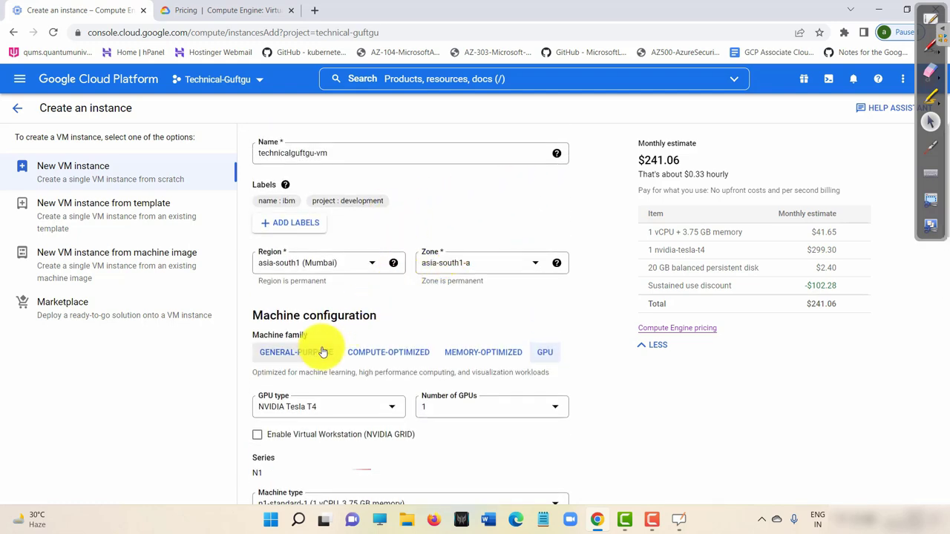
scroll(322, 350, "down", 2)
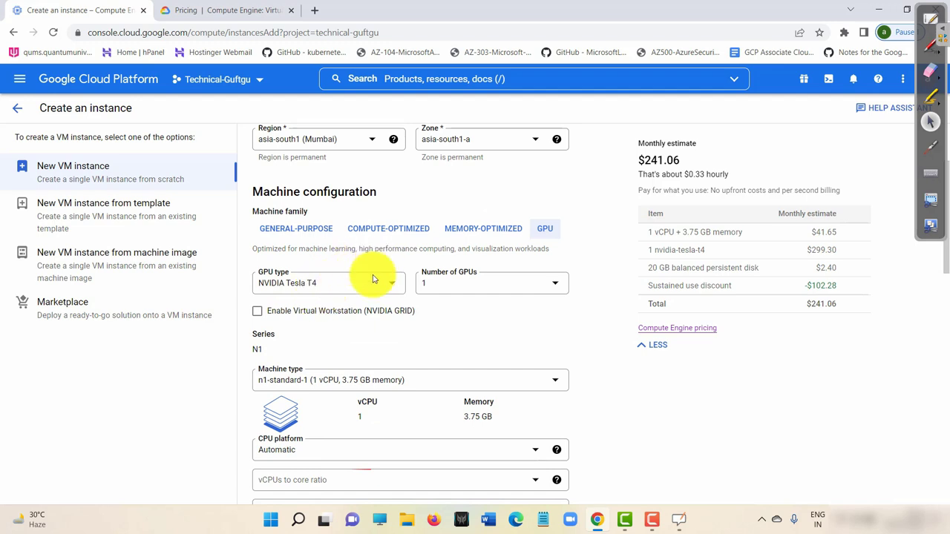
left_click(339, 289)
Keep the Tesla T4, return to general-purpose machines, and bring up the Series list.
left_click(433, 329)
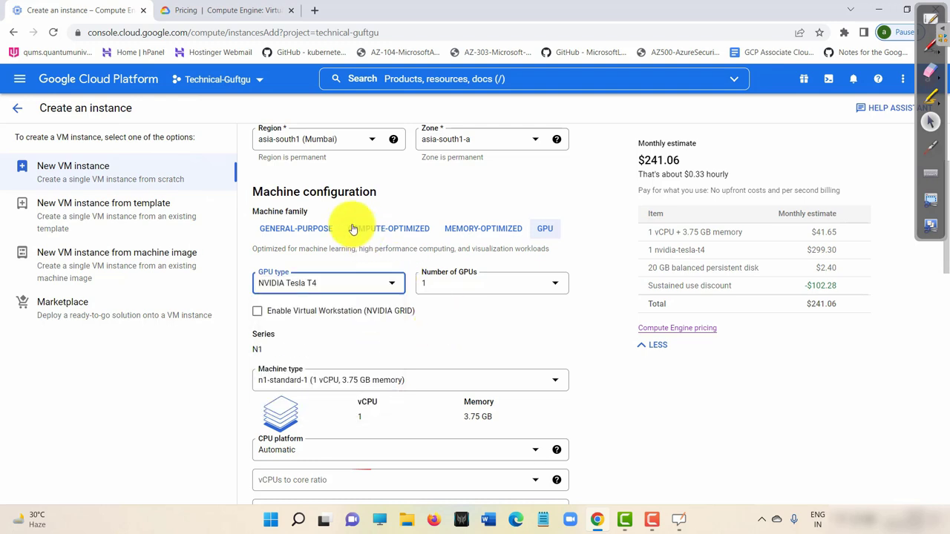
left_click(323, 228)
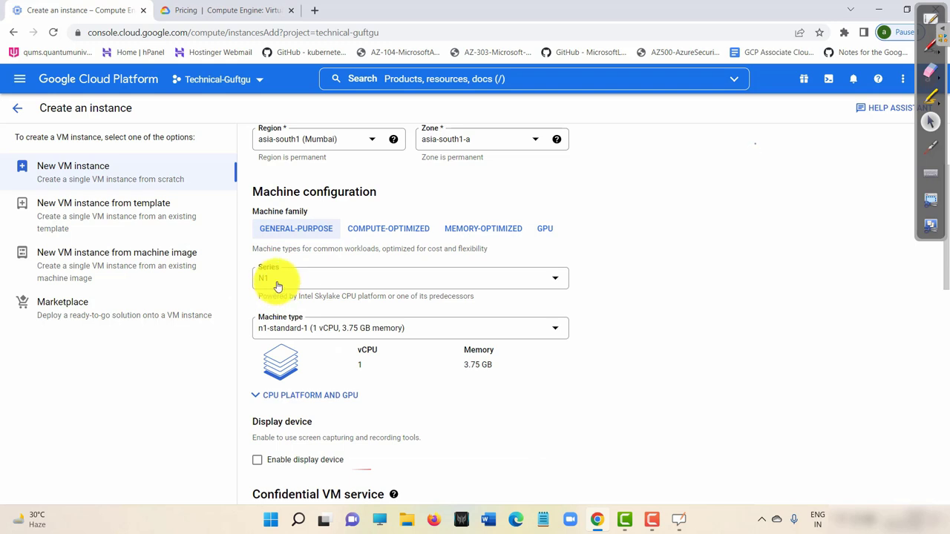
left_click(276, 285)
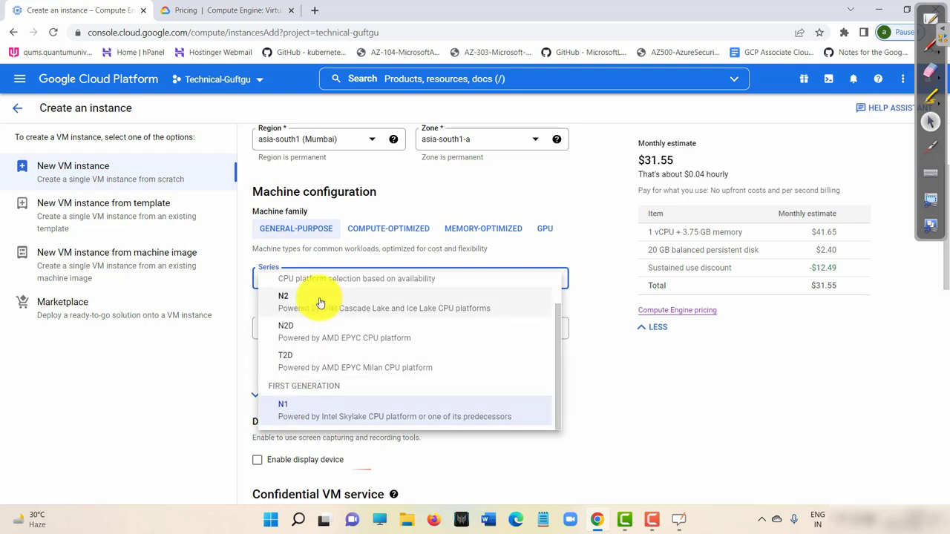
scroll(335, 310, "up", 1)
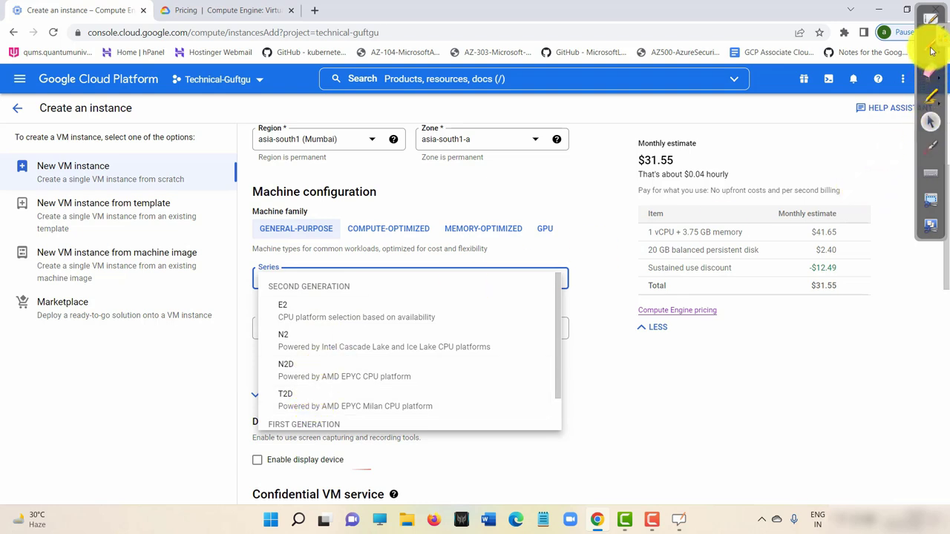
left_click(931, 44)
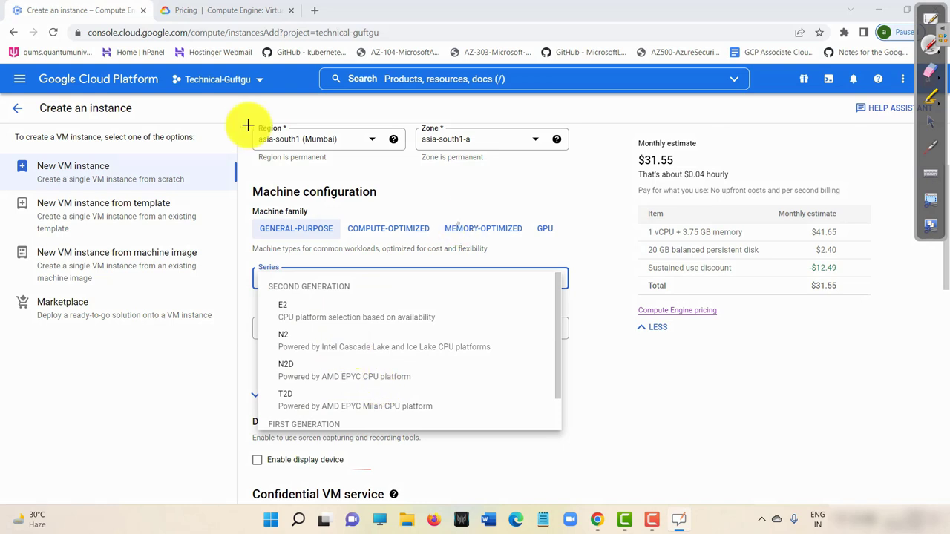
mouse_move(282, 299)
left_mouse_down()
mouse_move(311, 299)
mouse_move(300, 301)
left_mouse_up()
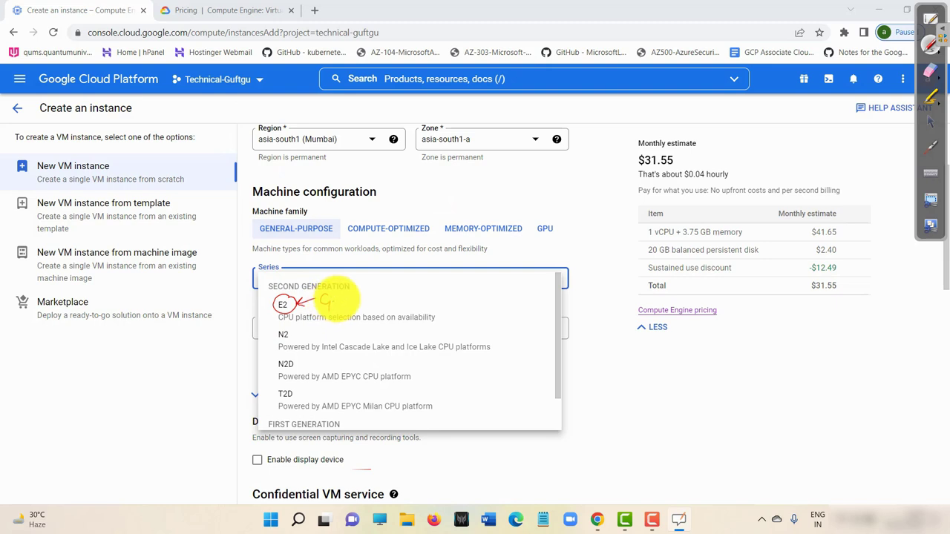
mouse_move(364, 296)
left_mouse_down()
mouse_move(375, 283)
mouse_move(398, 286)
left_mouse_up()
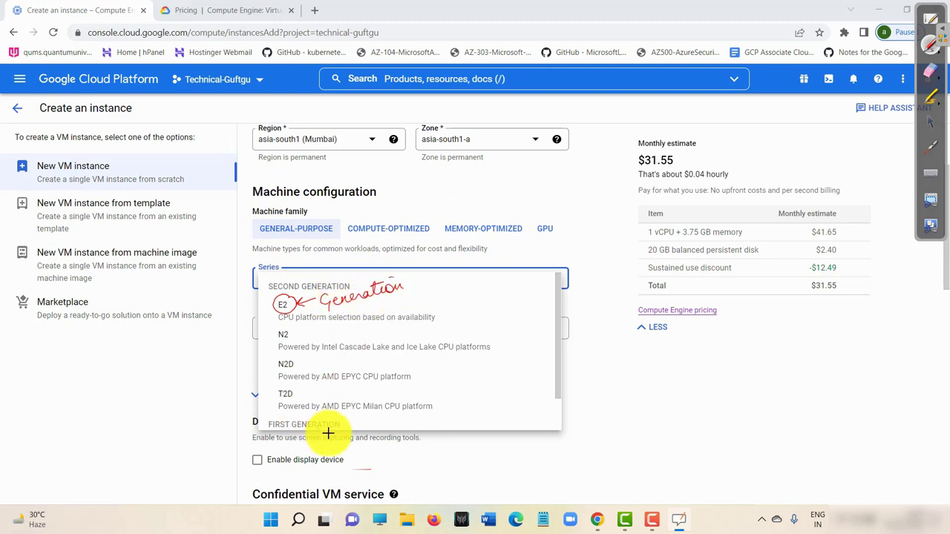
mouse_move(337, 416)
left_mouse_down()
mouse_move(254, 430)
mouse_move(316, 412)
left_mouse_up()
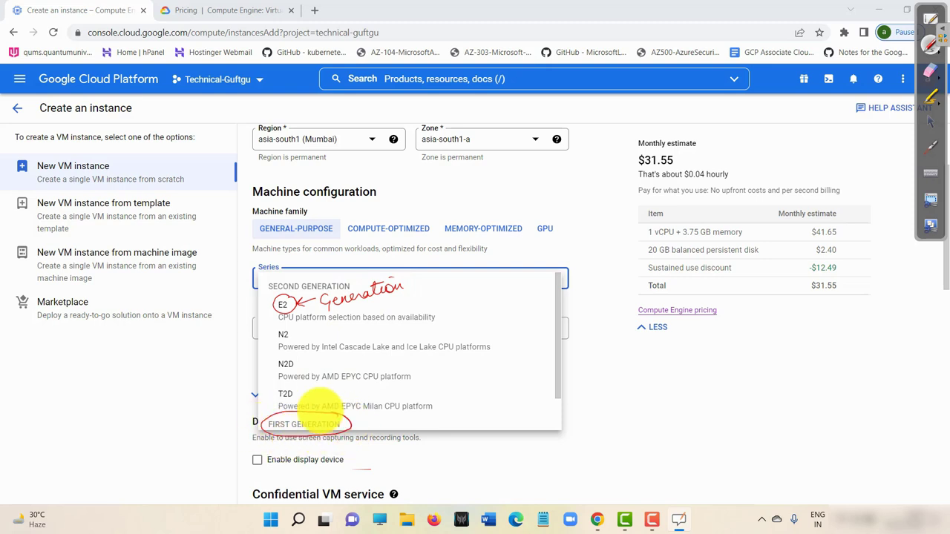
mouse_move(322, 282)
left_mouse_down()
mouse_move(265, 275)
mouse_move(319, 275)
mouse_move(278, 299)
left_mouse_up()
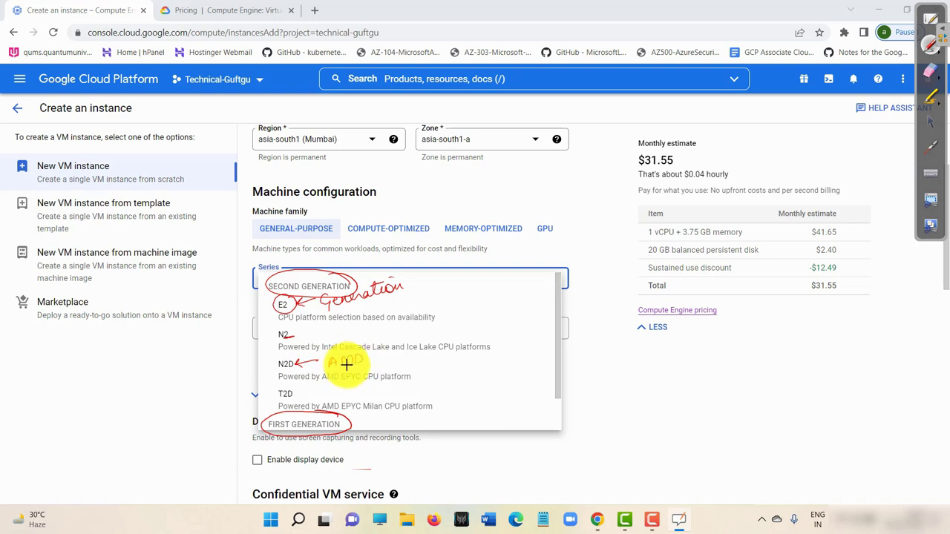
left_click_drag(321, 381, 359, 381)
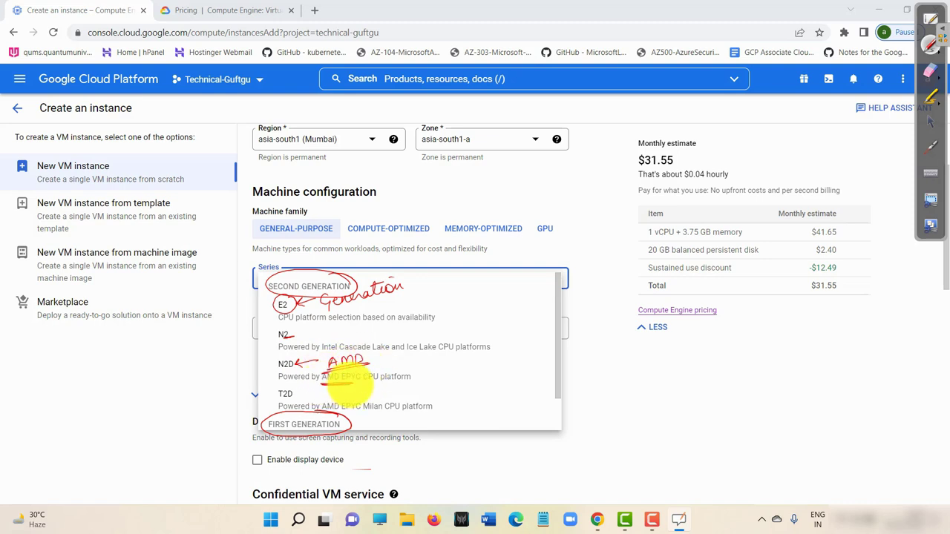
left_click_drag(266, 380, 347, 375)
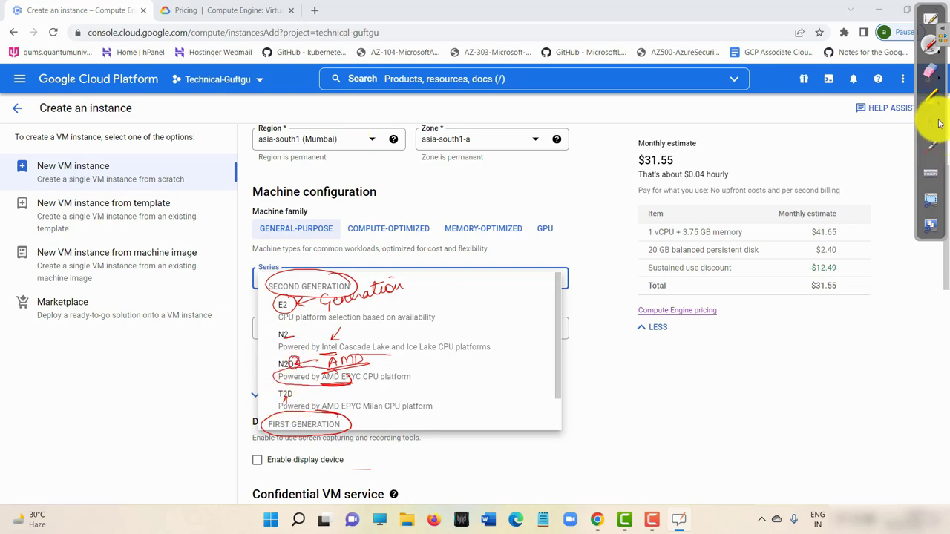
left_click(933, 122)
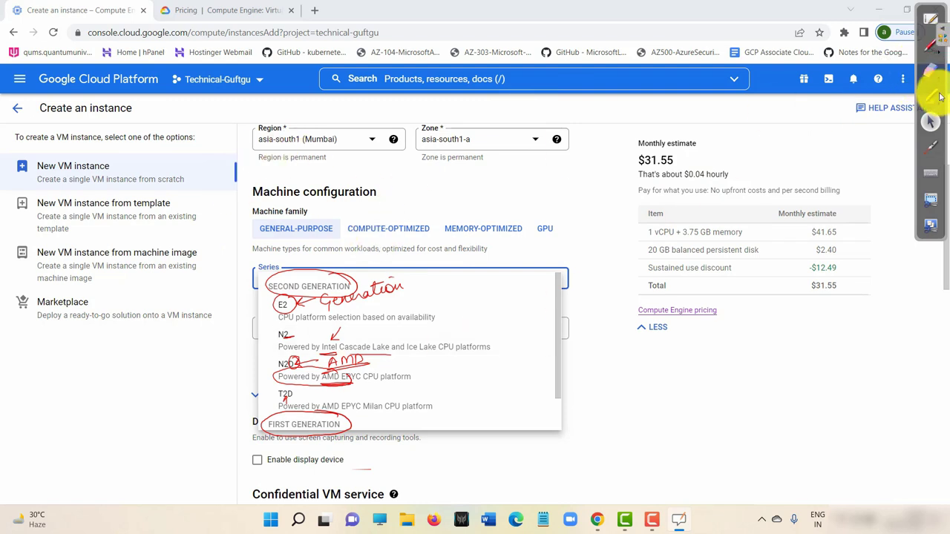
left_click(932, 88)
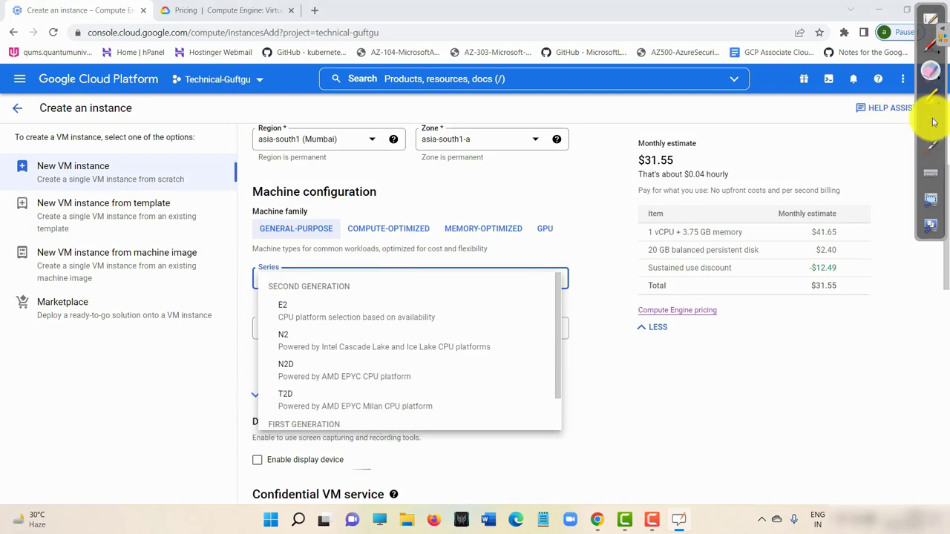
Keep the N1 series unchanged and bring up the Machine type list.
left_click(932, 121)
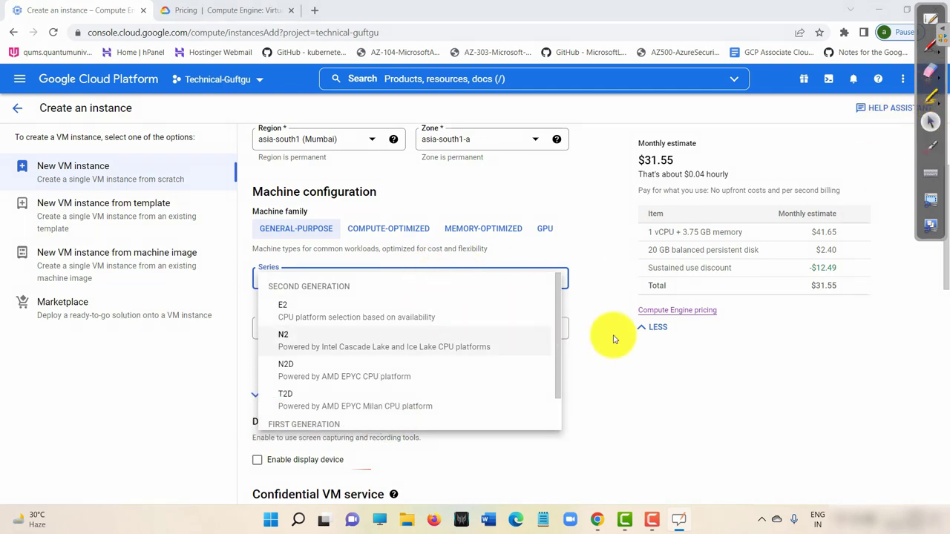
scroll(550, 318, "down", 2)
left_click(550, 317)
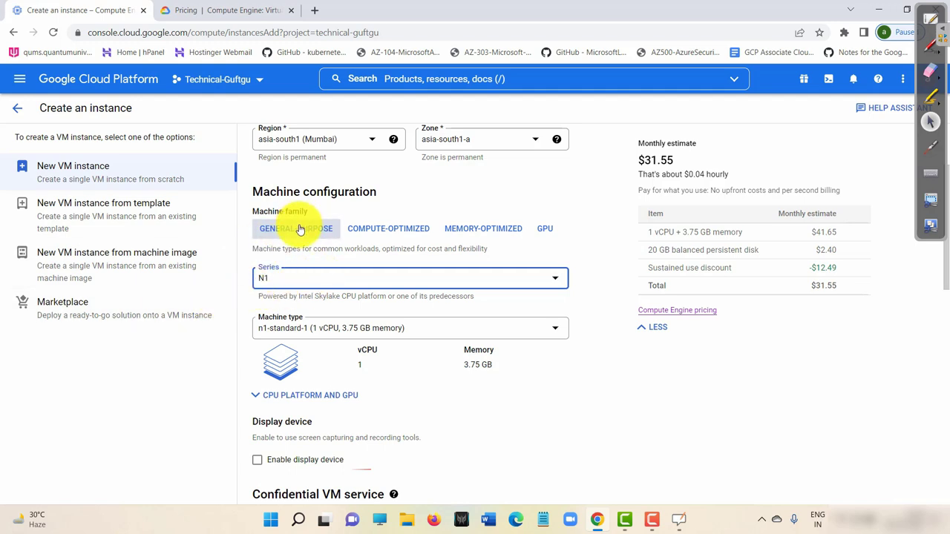
left_click(291, 281)
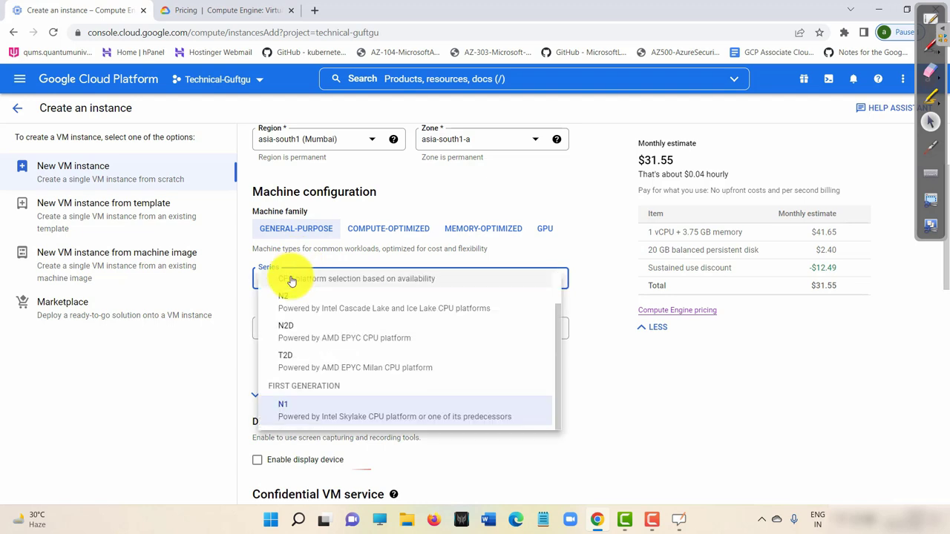
left_click(605, 352)
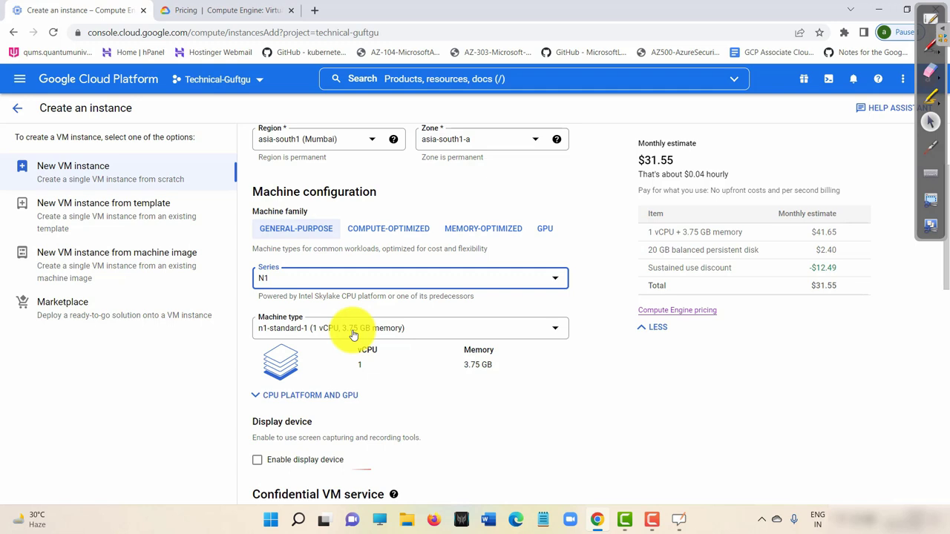
left_click(350, 329)
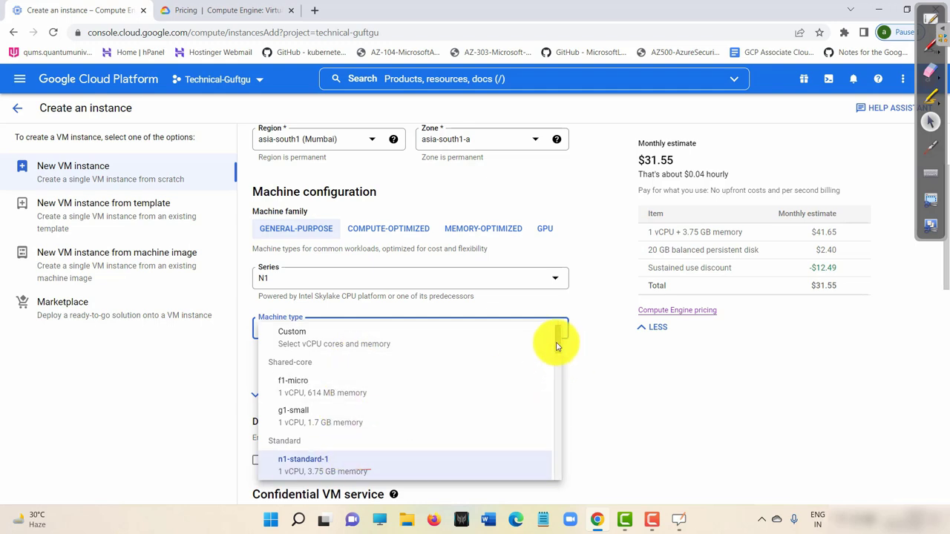
Scroll to the High memory types and pick n1-highmem-96 (96 vCPU, 624 GB).
scroll(558, 363, "down", 1)
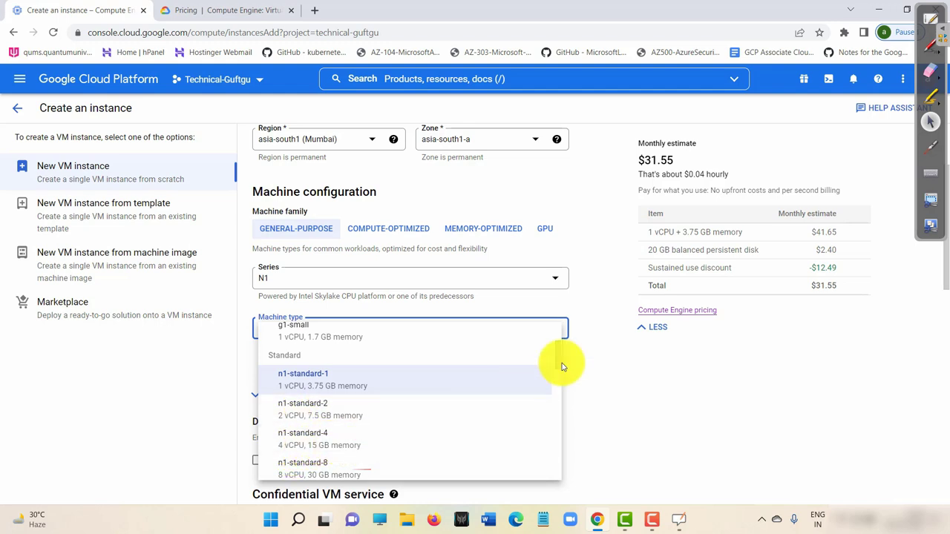
left_click_drag(561, 361, 561, 380)
scroll(553, 377, "up", 1)
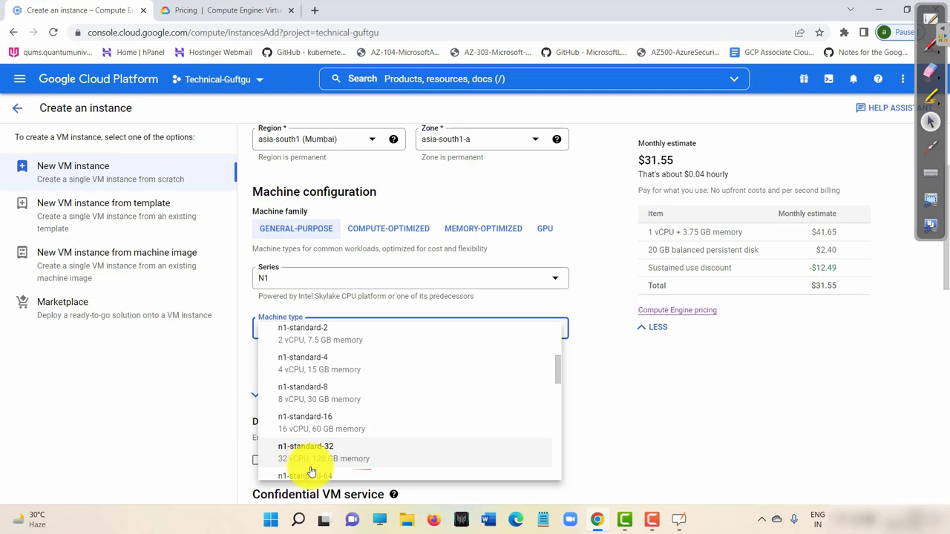
left_click_drag(557, 372, 555, 395)
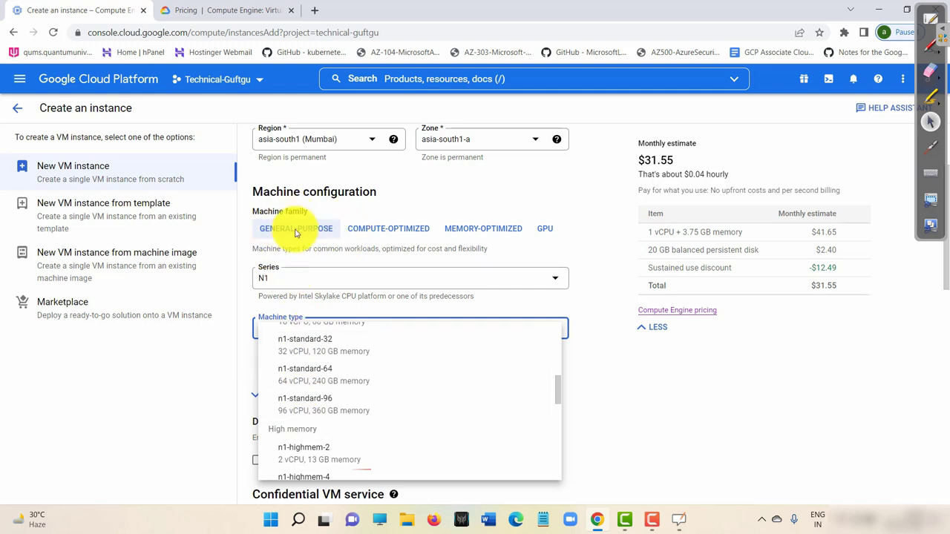
left_click_drag(557, 382, 562, 417)
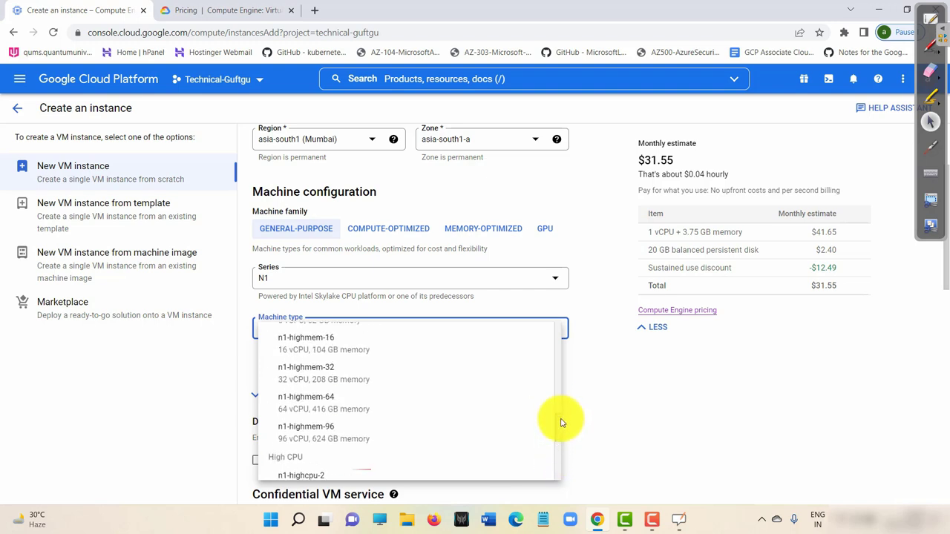
left_click(335, 437)
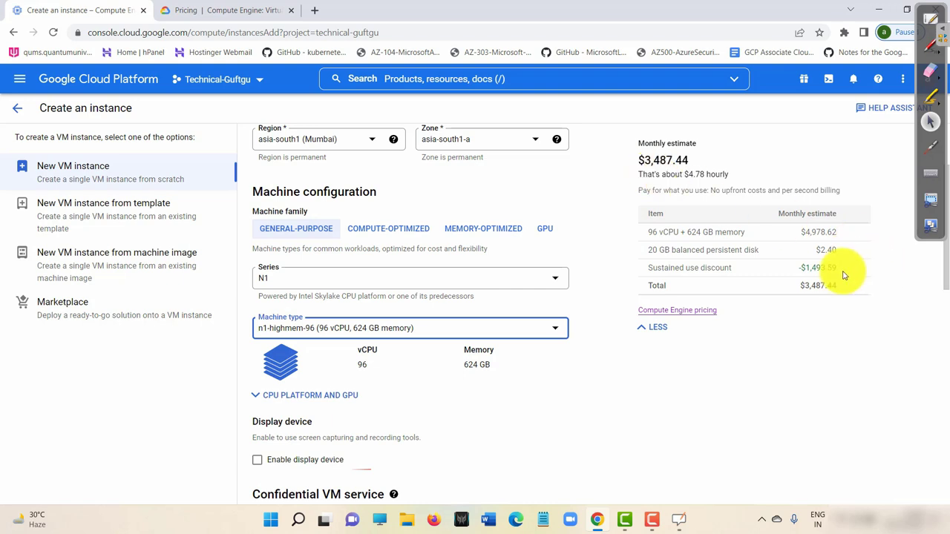
Mark the -$1,493.59 sustained use discount and the $4,978.62 vCPU and memory cost.
left_click_drag(843, 274, 804, 273)
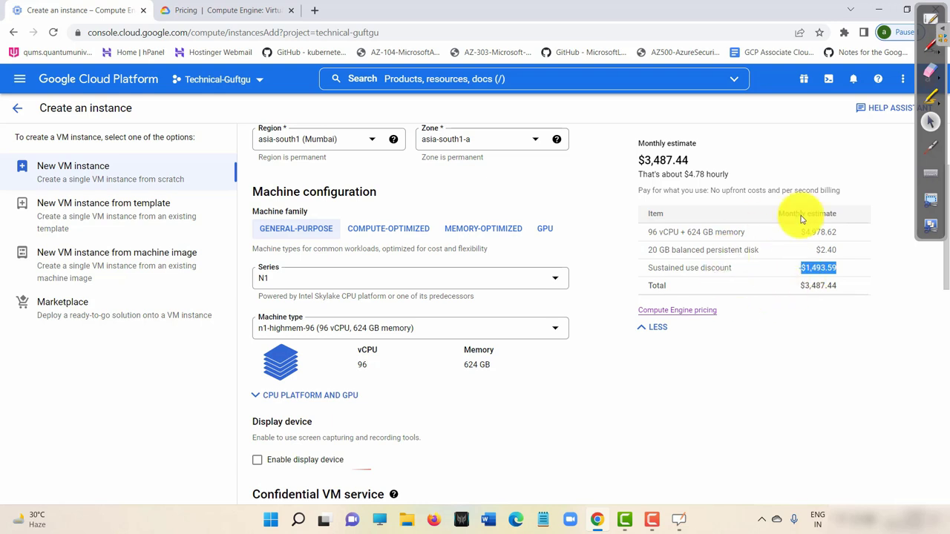
left_click_drag(825, 233, 798, 239)
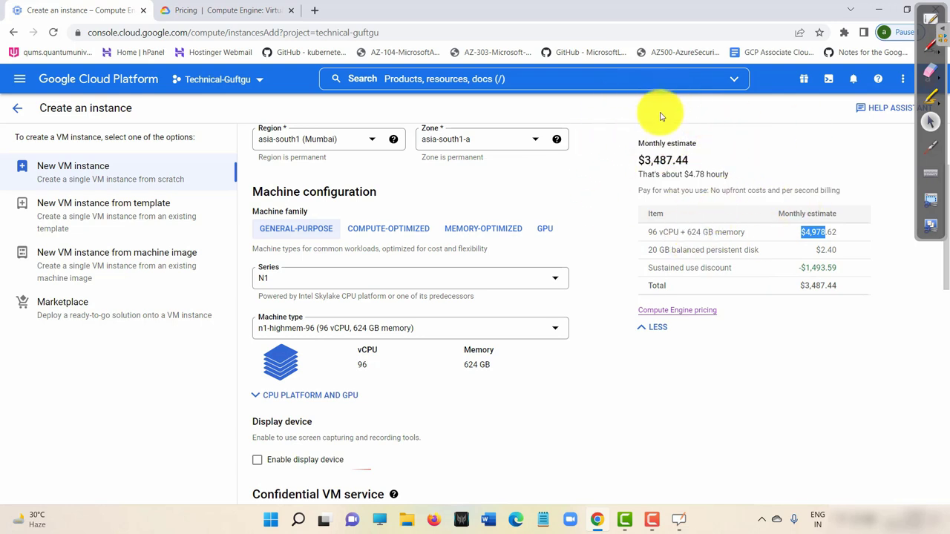
Change the machine type back to n1-standard-1 (1 vCPU, 3.75 GB) at $31.55 monthly.
left_click(376, 329)
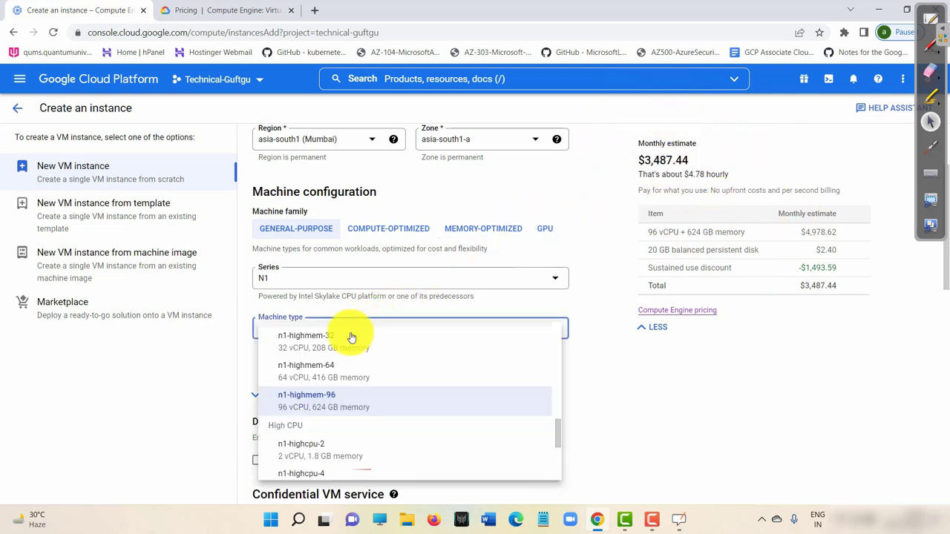
scroll(416, 371, "up", 10)
scroll(424, 376, "up", 1)
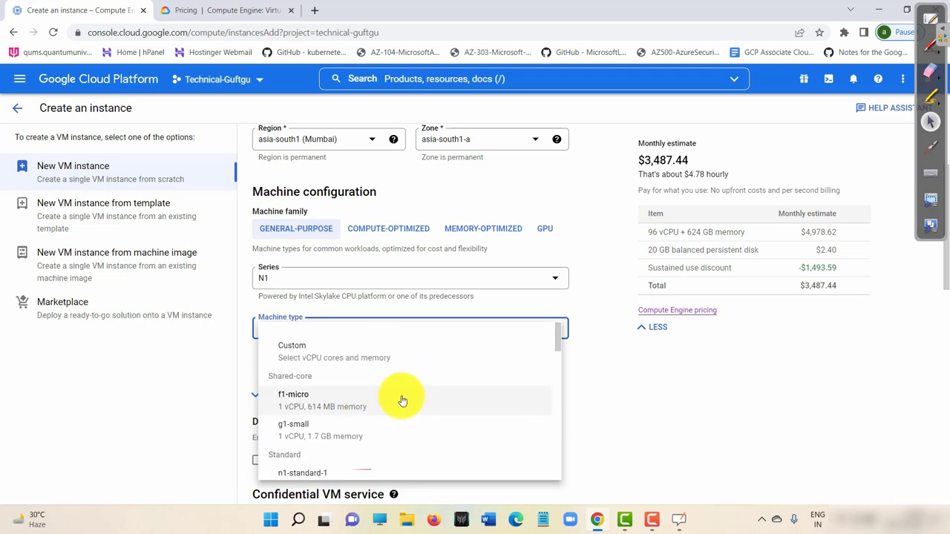
scroll(401, 399, "down", 3)
left_click(383, 367)
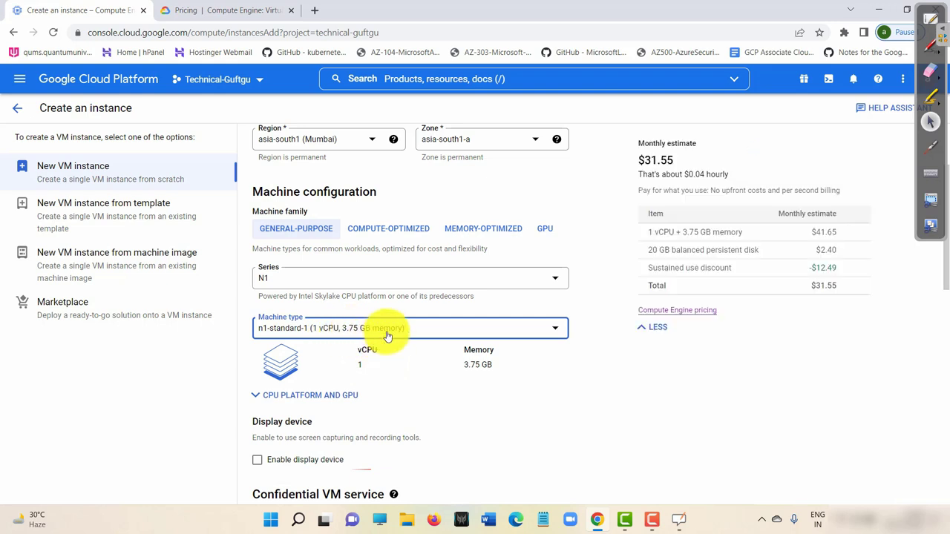
scroll(386, 336, "down", 2)
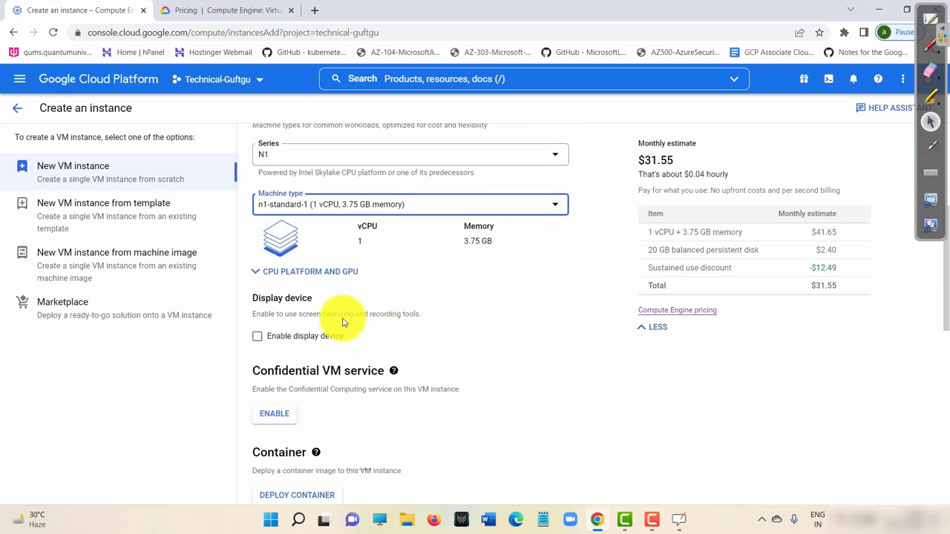
Expand CPU platform and GPU, try Intel Sandy Bridge or later, then leave it on Automatic.
left_click(274, 276)
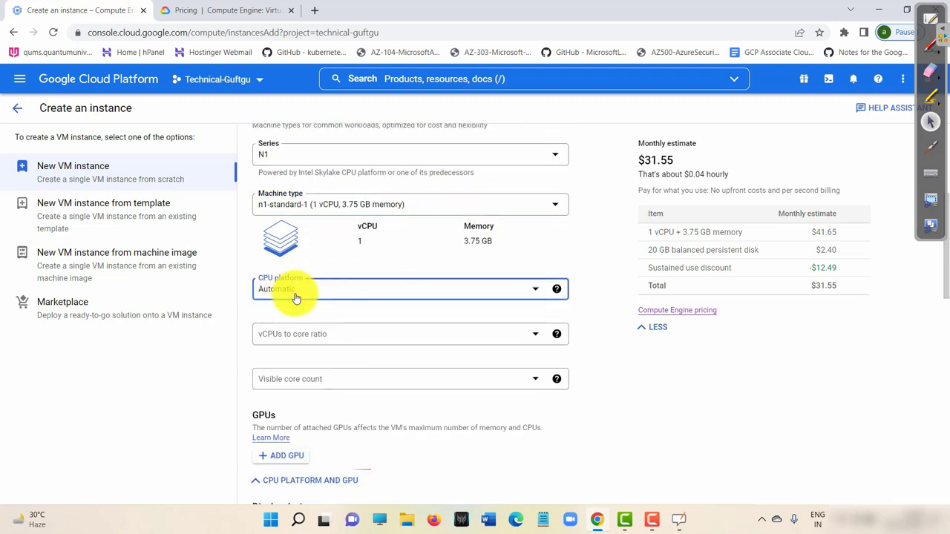
left_click(456, 297)
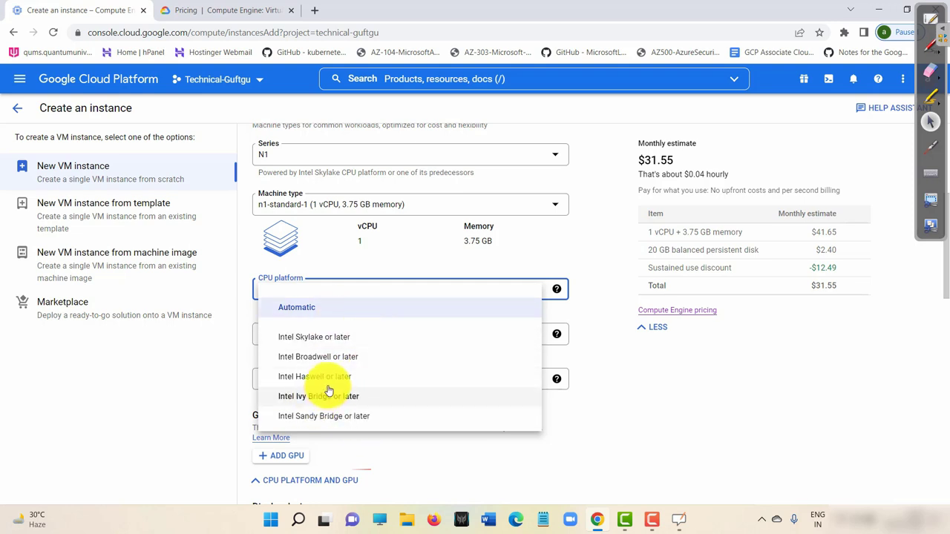
left_click(319, 417)
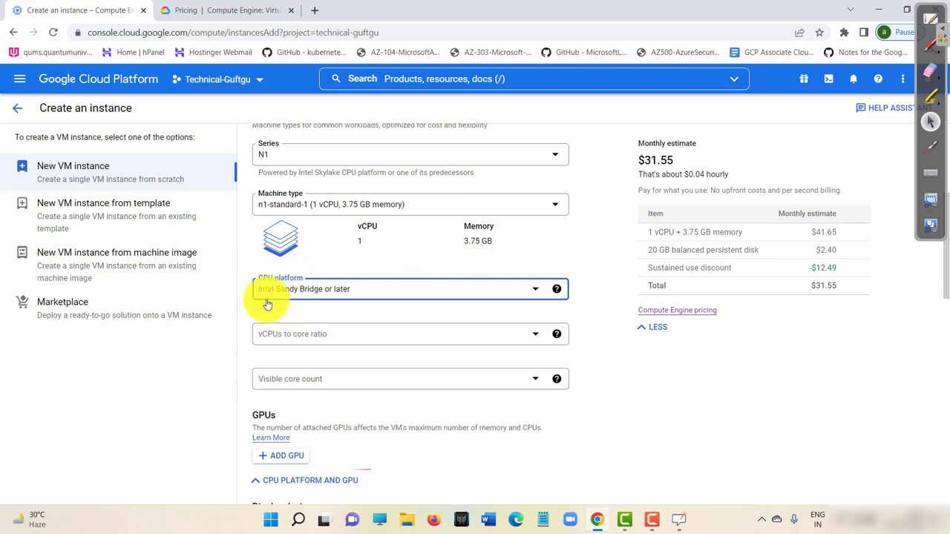
left_click(350, 297)
left_click(341, 308)
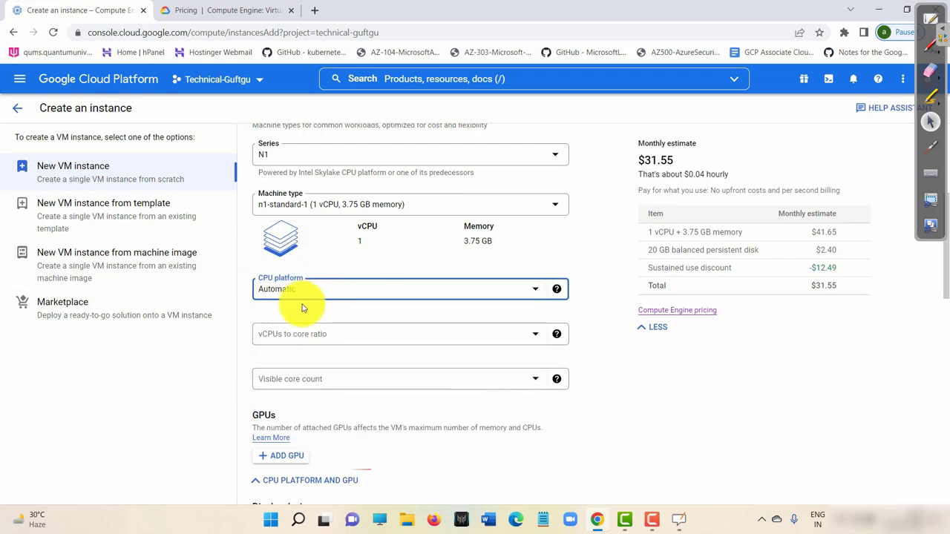
left_click(304, 261)
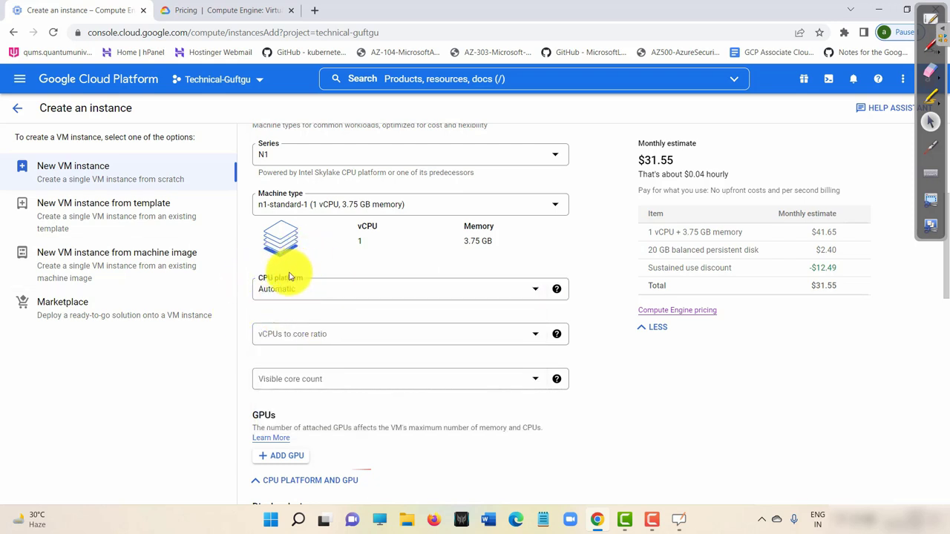
left_click(345, 279)
left_click(361, 279)
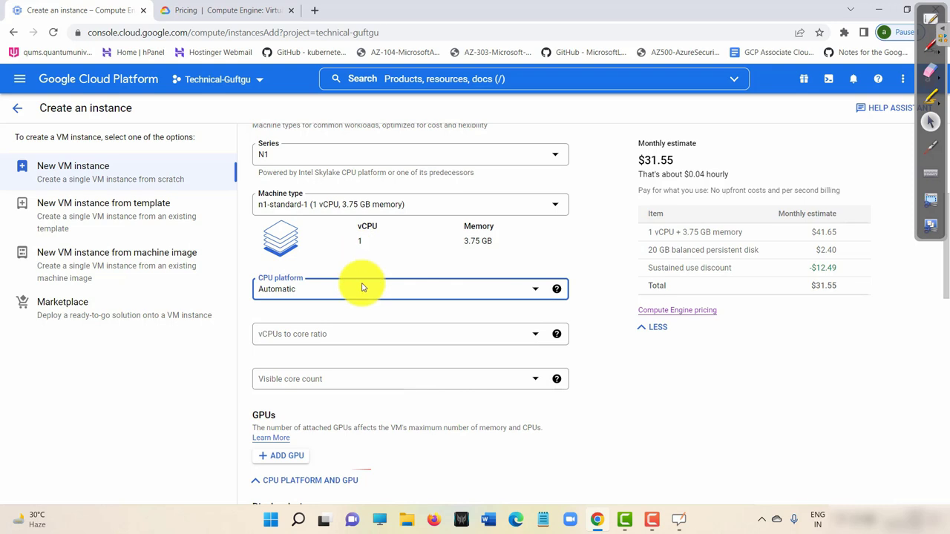
scroll(363, 339, "down", 2)
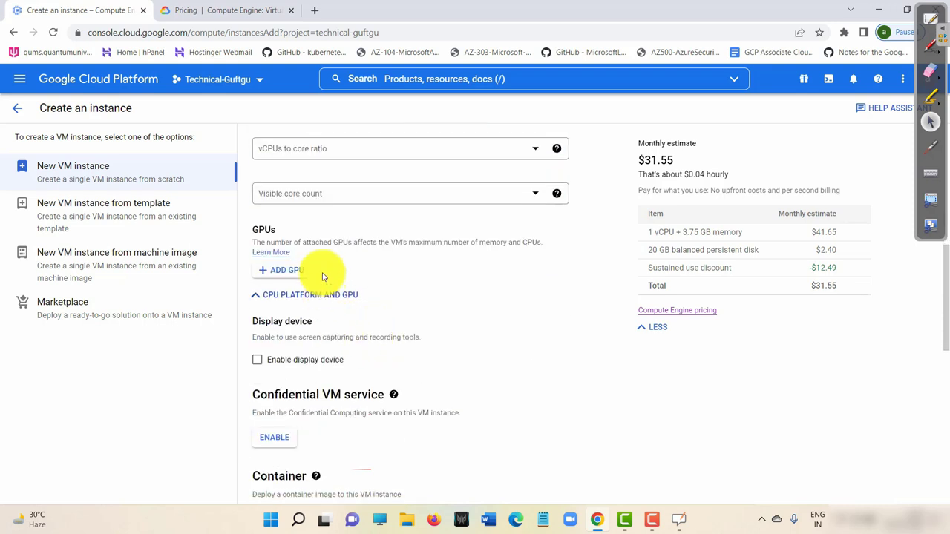
left_click(295, 271)
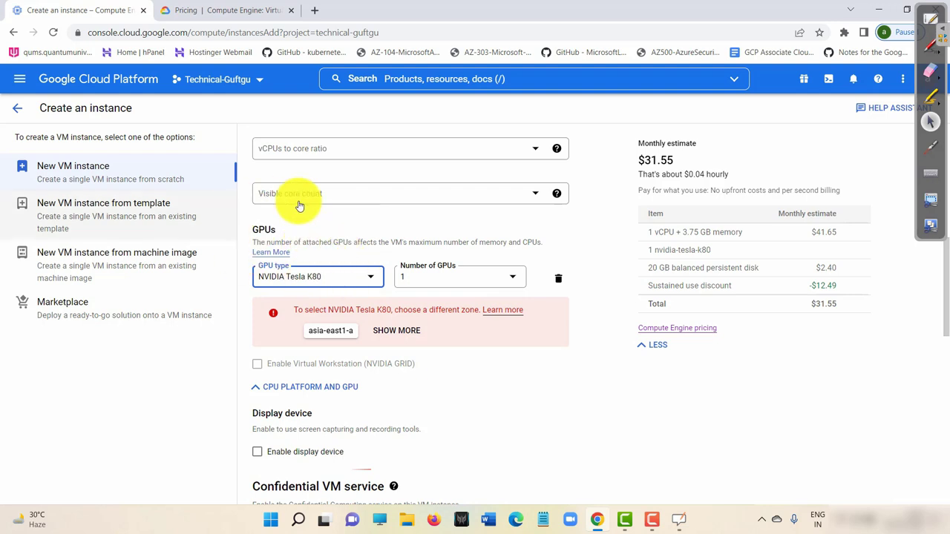
left_click(559, 280)
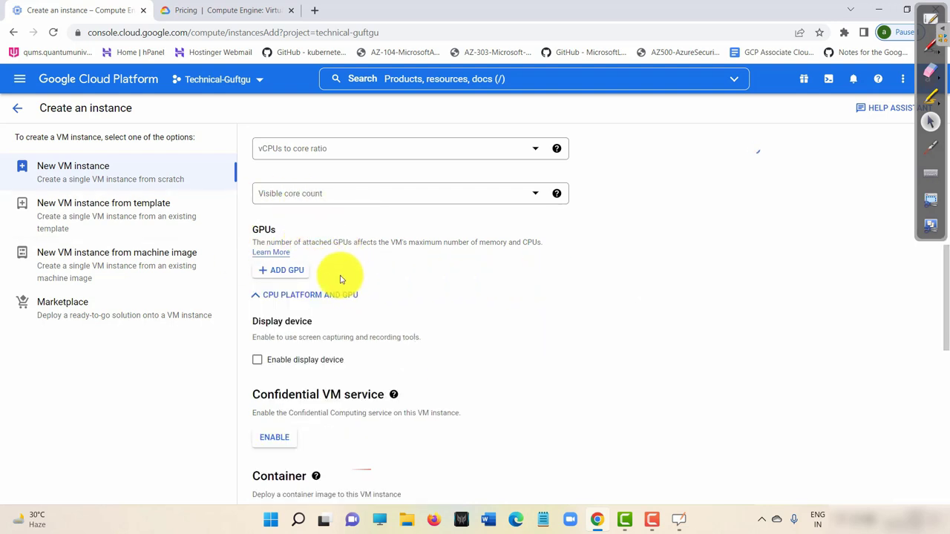
Turn off Enable display device and show the Confidential VM service help text.
scroll(378, 264, "down", 3)
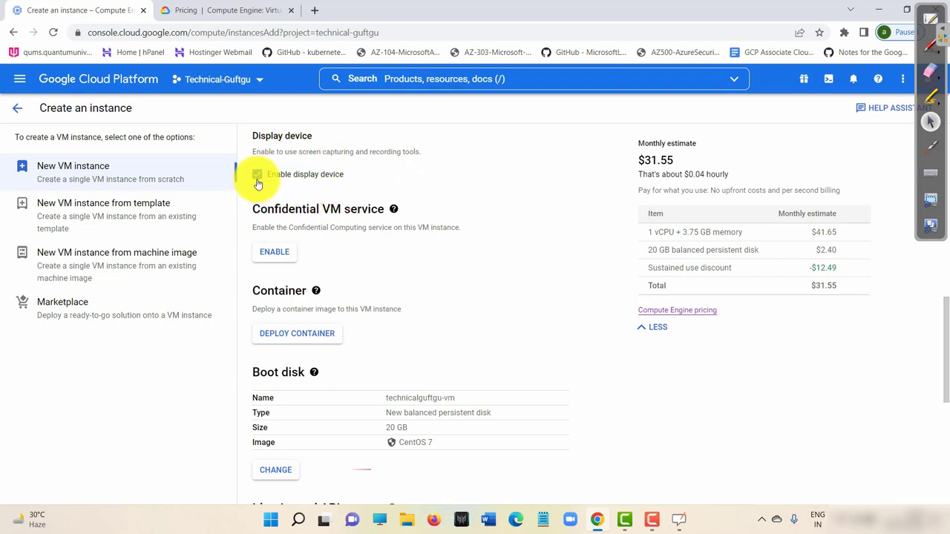
left_click(257, 178)
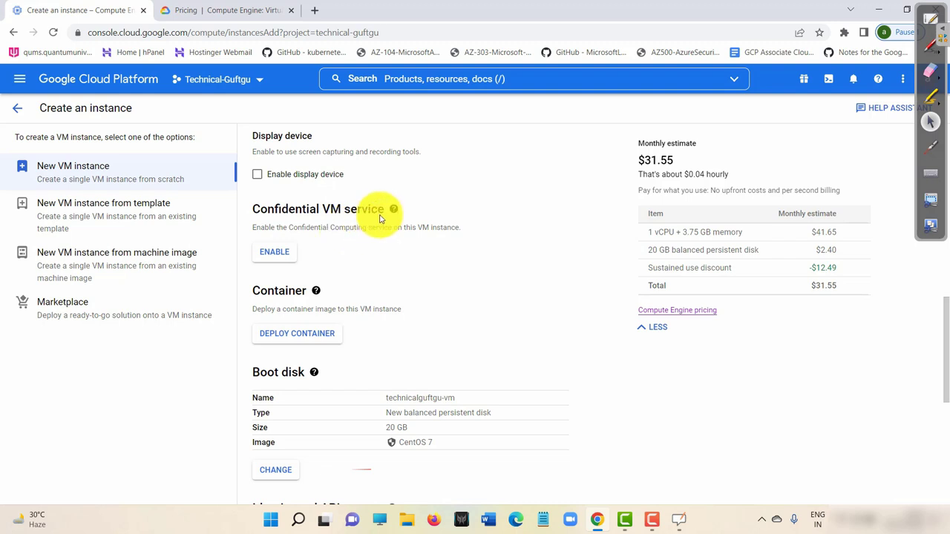
mouse_move(393, 211)
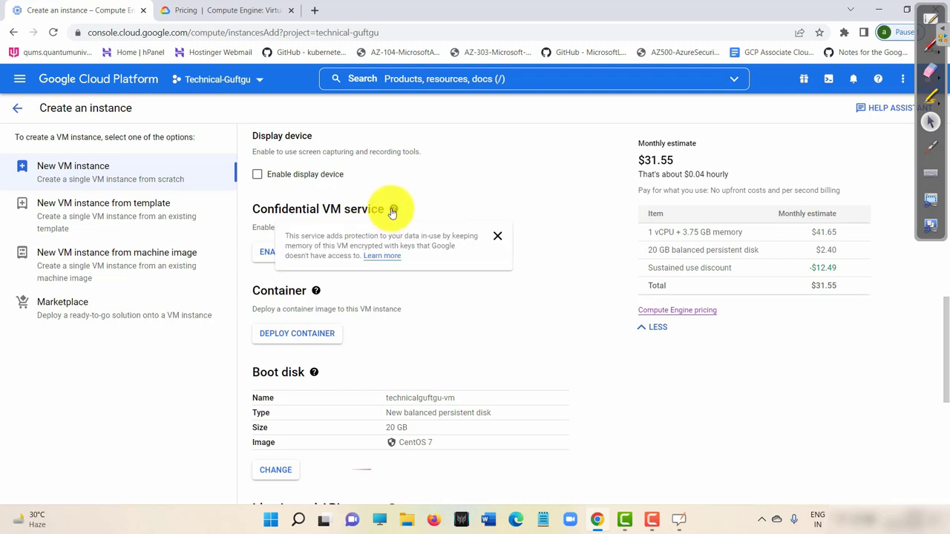
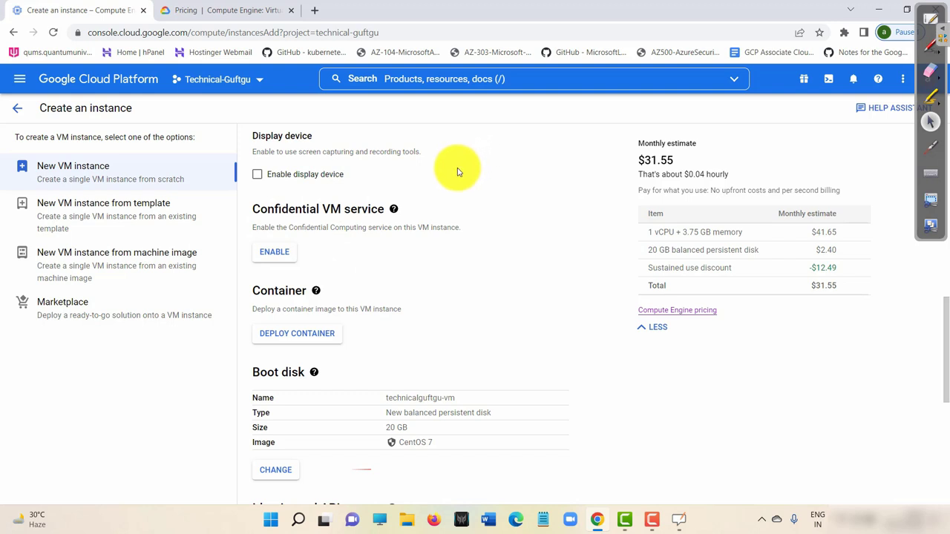
Look at the container deployment settings, then cancel without deploying a container.
scroll(445, 193, "down", 1)
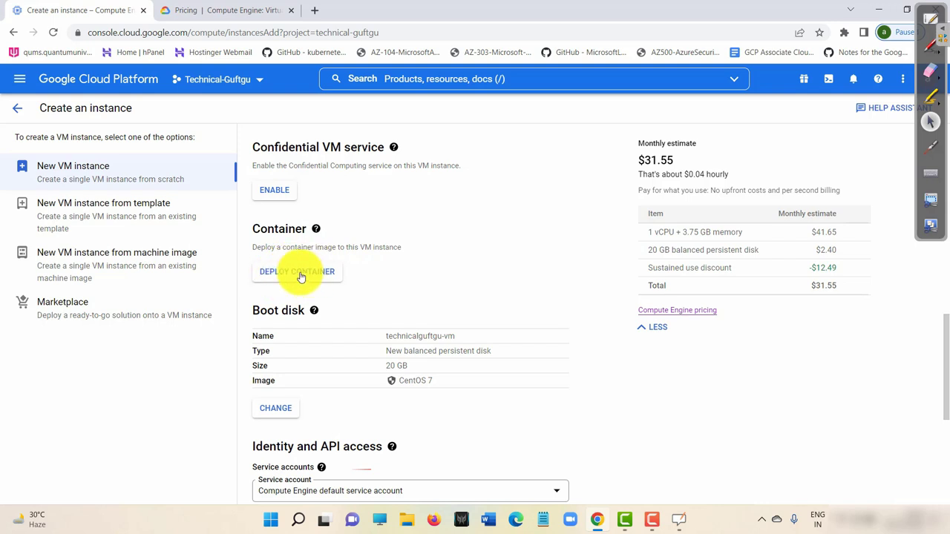
left_click(311, 279)
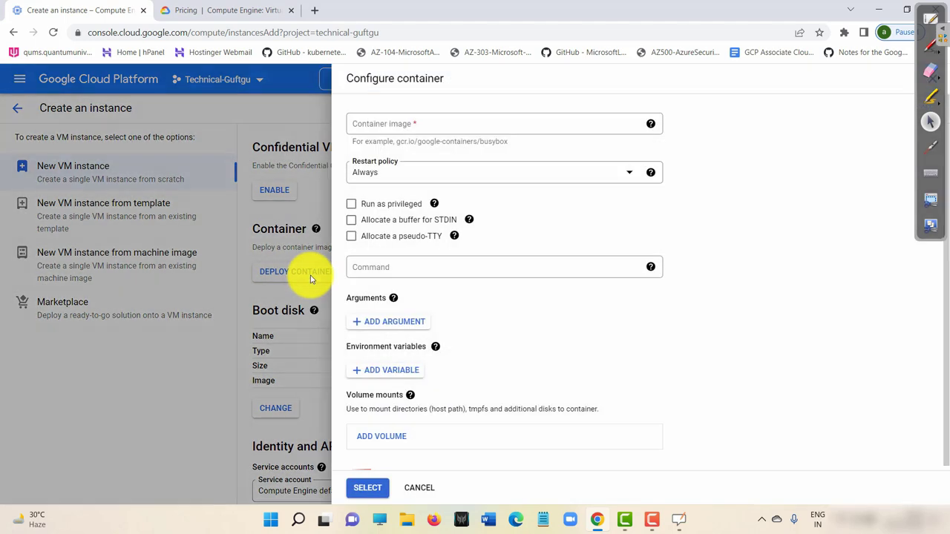
left_click(448, 122)
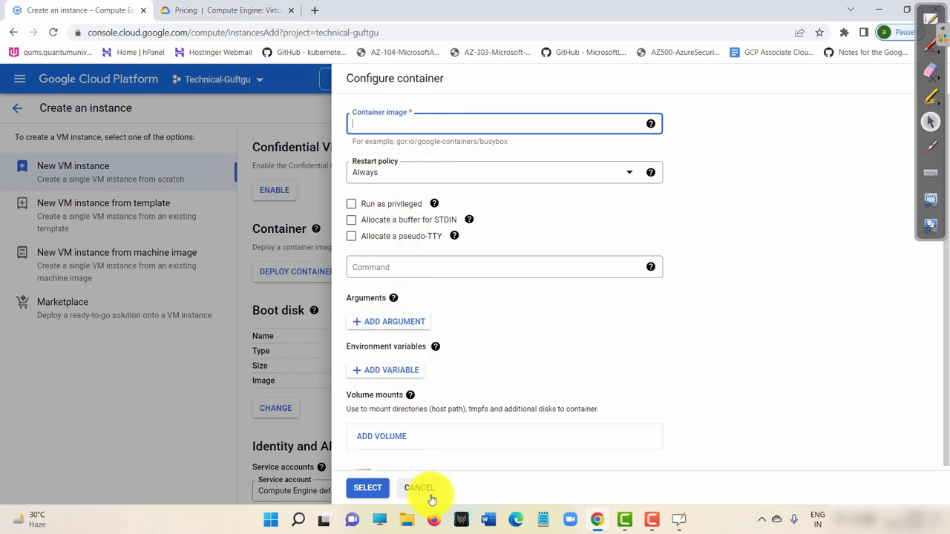
left_click(420, 488)
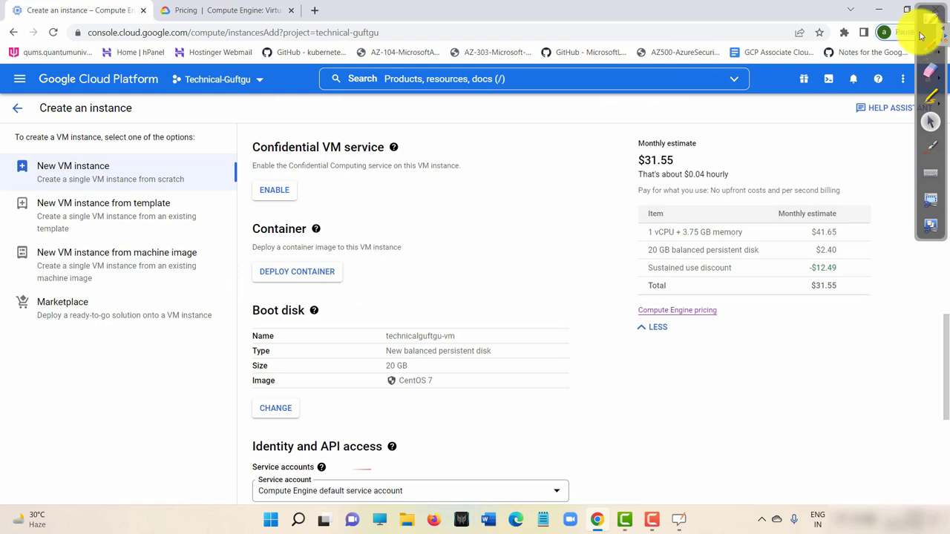
Check the vCPUs-to-core ratio options and leave them unchanged.
left_click_drag(934, 18, 930, 373)
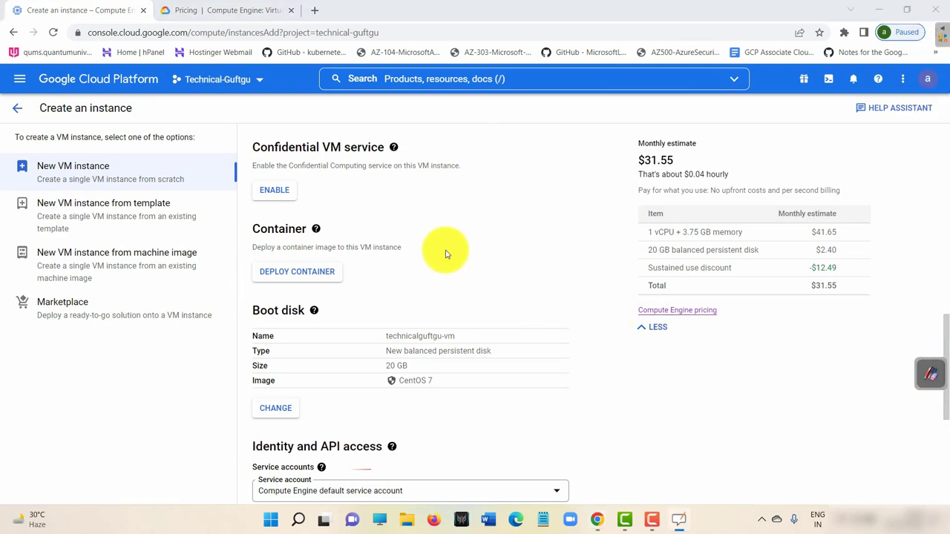
scroll(443, 233, "up", 3)
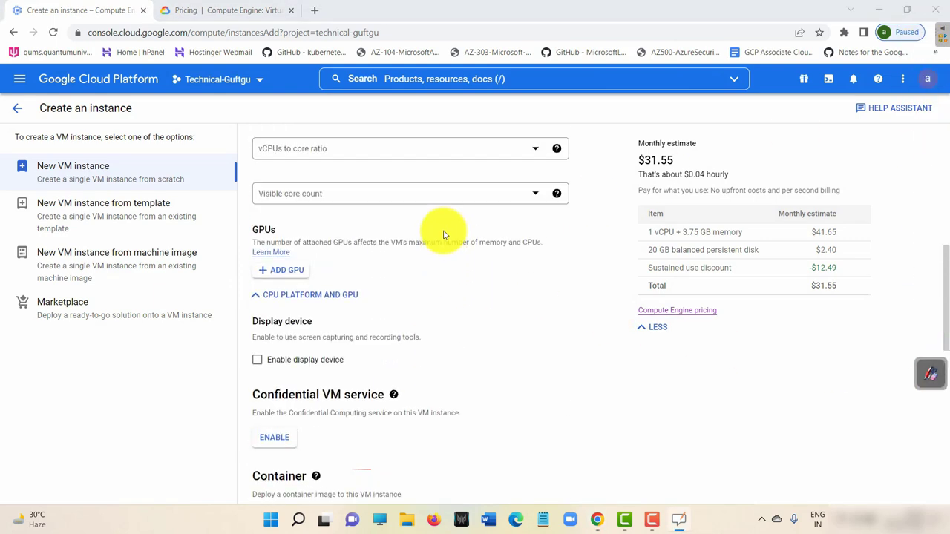
scroll(440, 312, "up", 3)
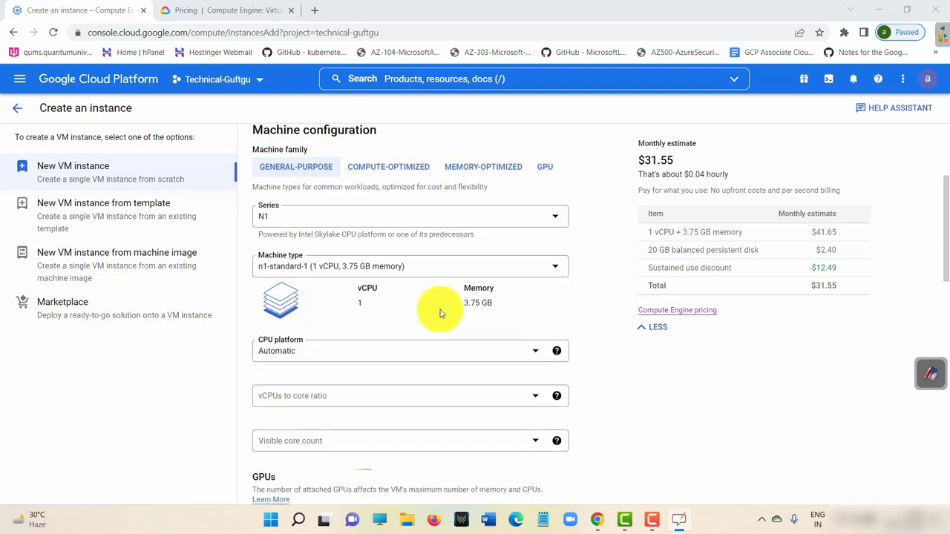
scroll(438, 305, "down", 2)
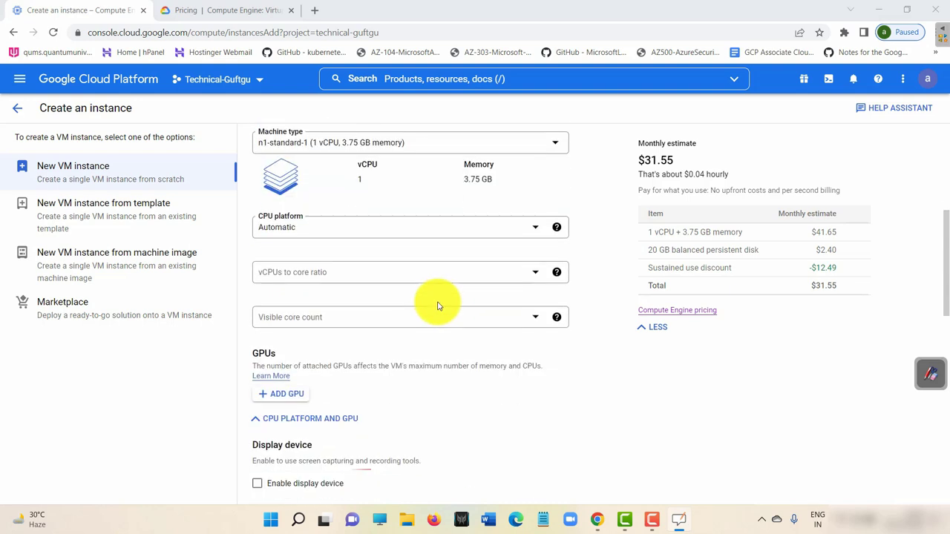
left_click(413, 272)
left_click(578, 274)
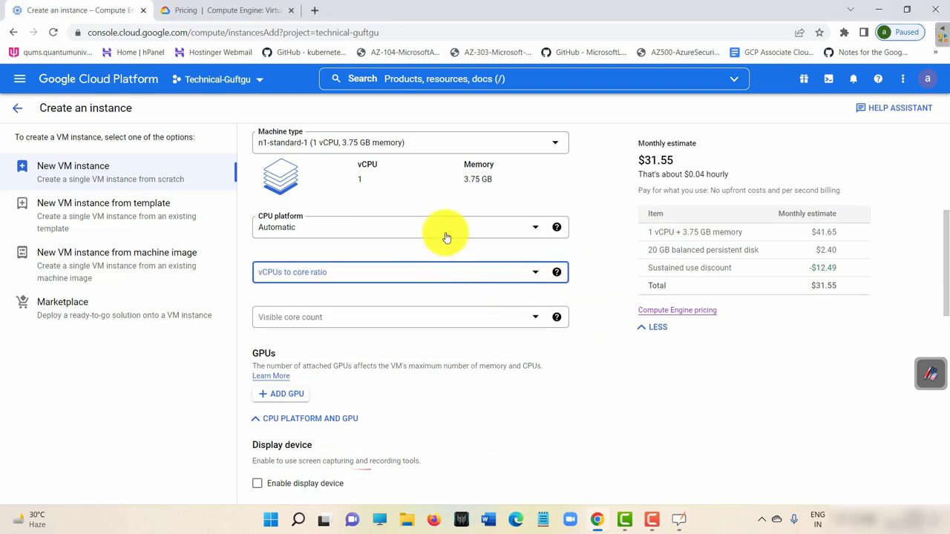
Keep N1 as the machine series and list its machine types, currently n1-standard-1.
scroll(446, 237, "up", 3)
scroll(454, 258, "up", 1)
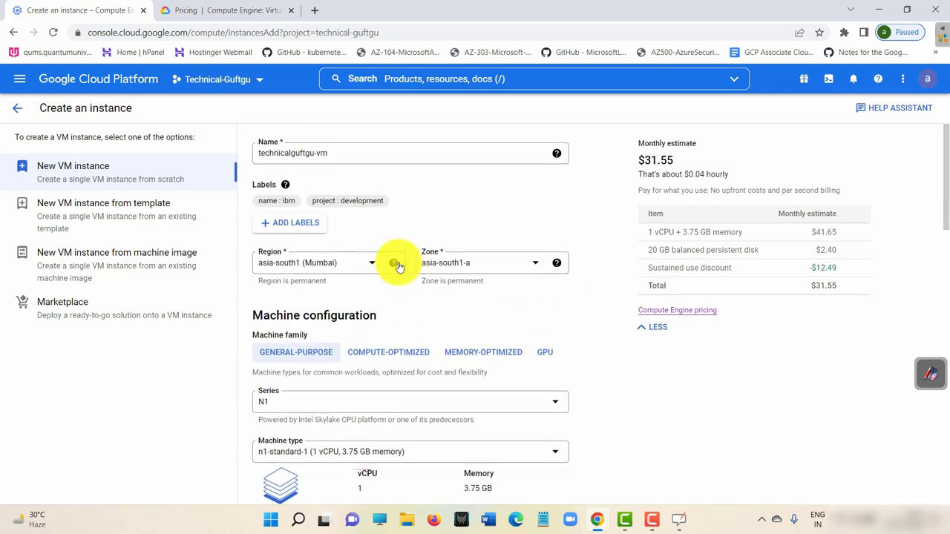
scroll(431, 297, "down", 2)
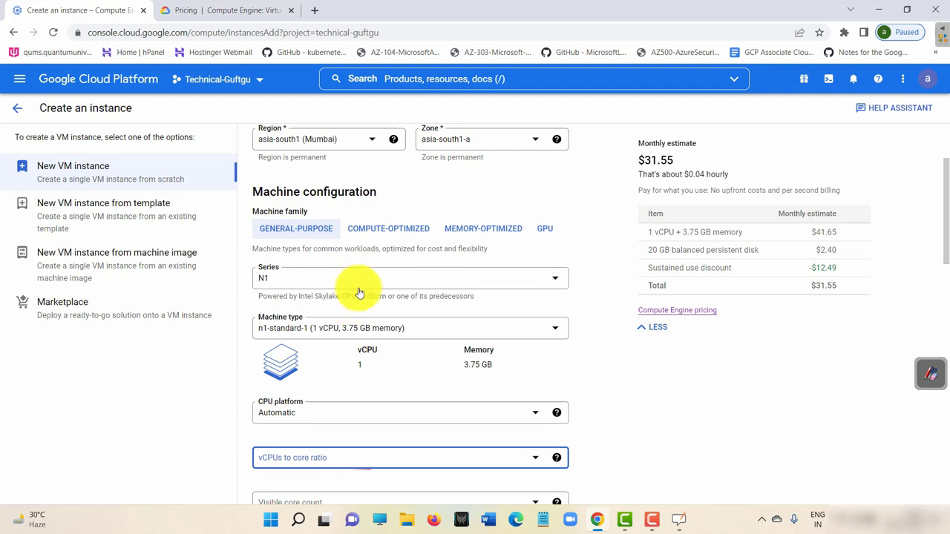
left_click(362, 278)
scroll(352, 408, "up", 1)
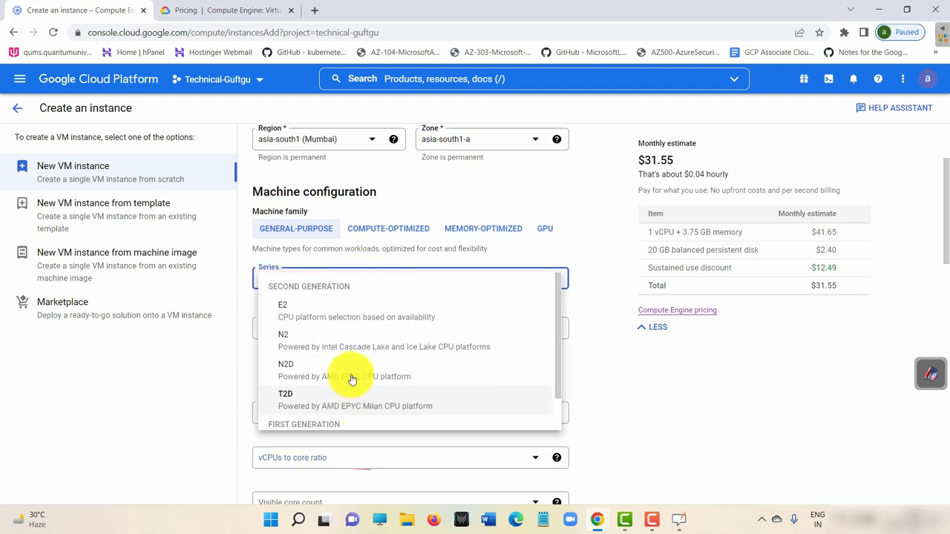
scroll(505, 334, "down", 1)
left_click(600, 397)
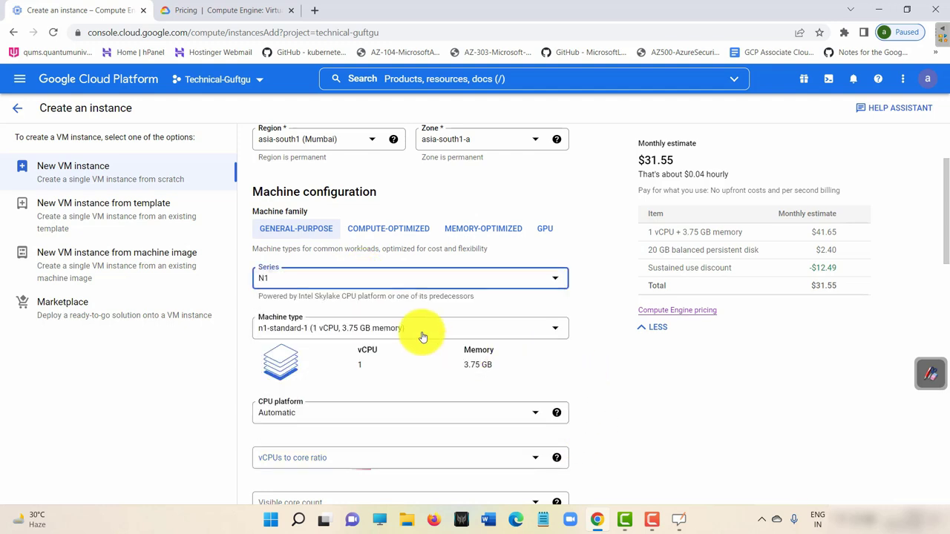
left_click(423, 334)
scroll(398, 376, "down", 1)
scroll(339, 356, "up", 2)
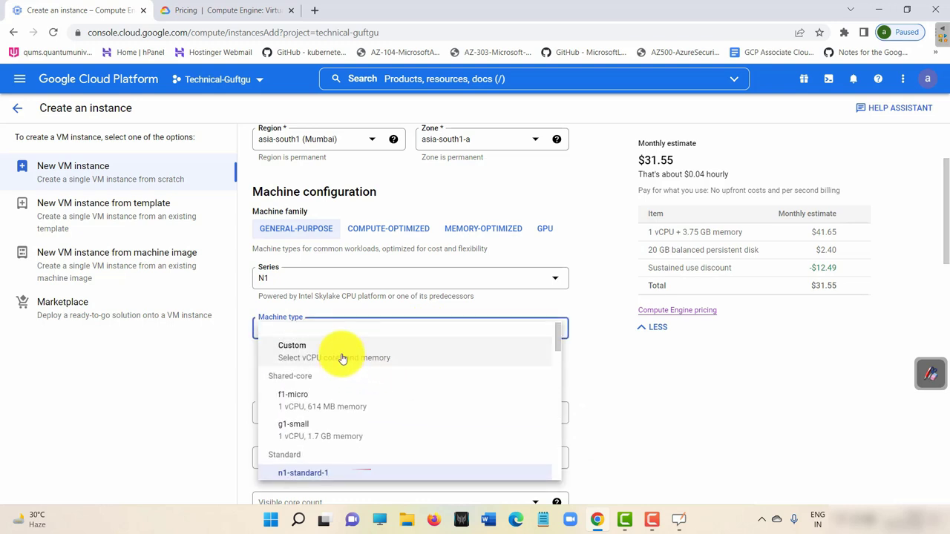
Choose a Custom machine type, try memory between 3 and 3.75 GB, then raise cores to 6 vCPUs.
left_click(308, 352)
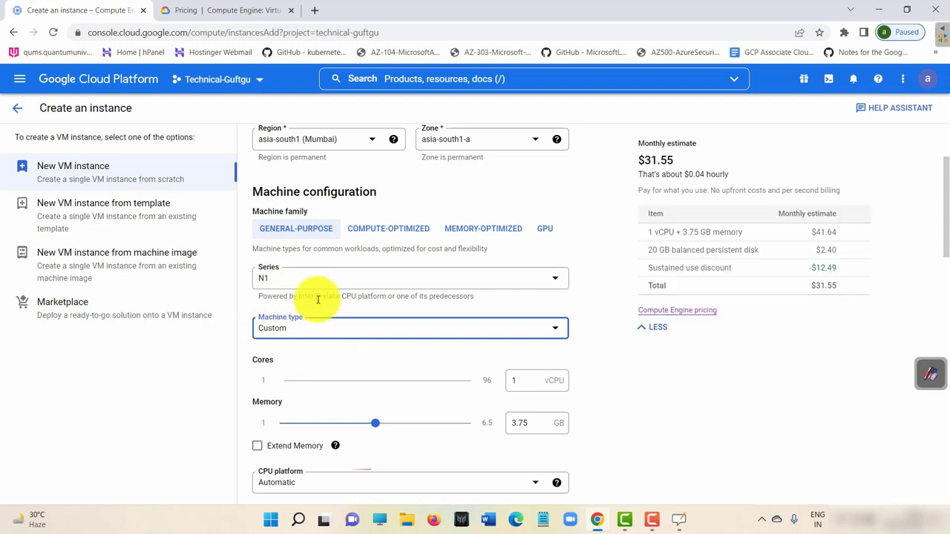
left_click(374, 421)
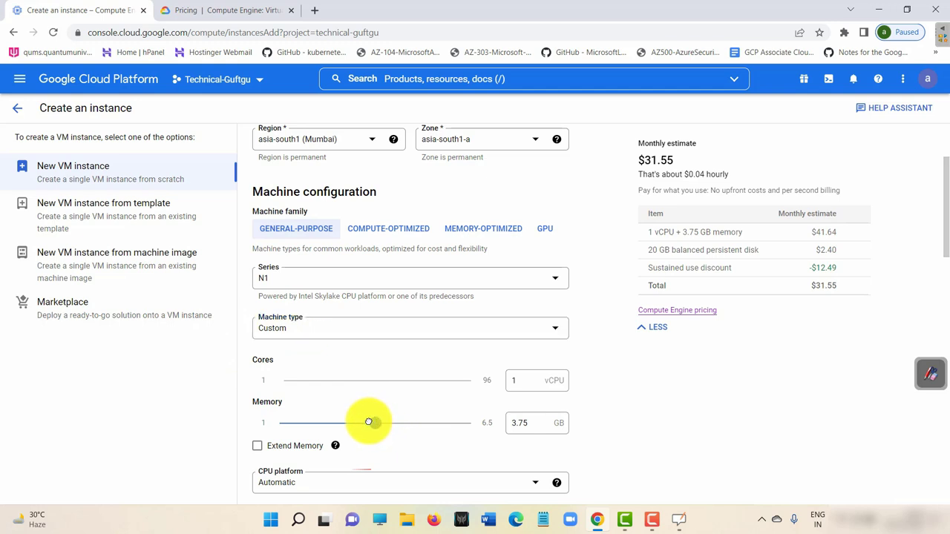
left_click_drag(350, 424, 350, 424)
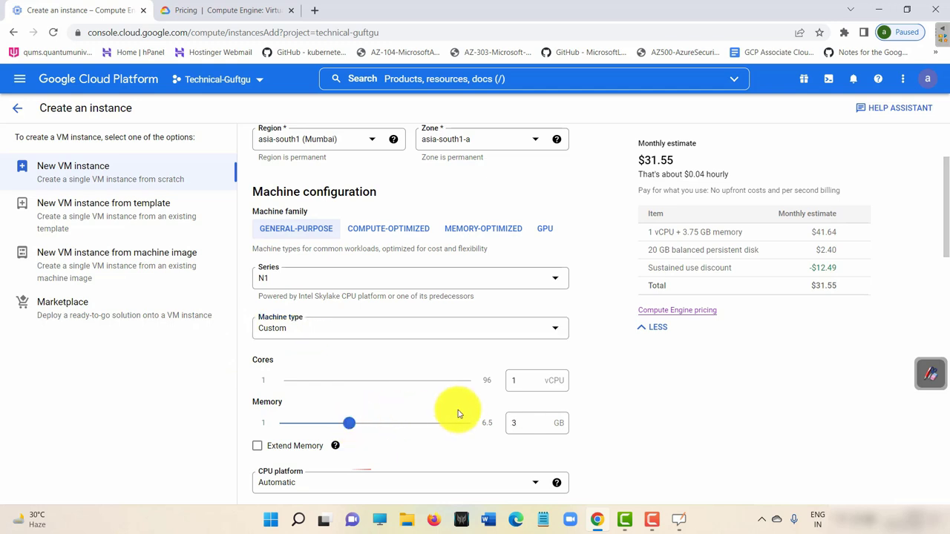
left_click(508, 422)
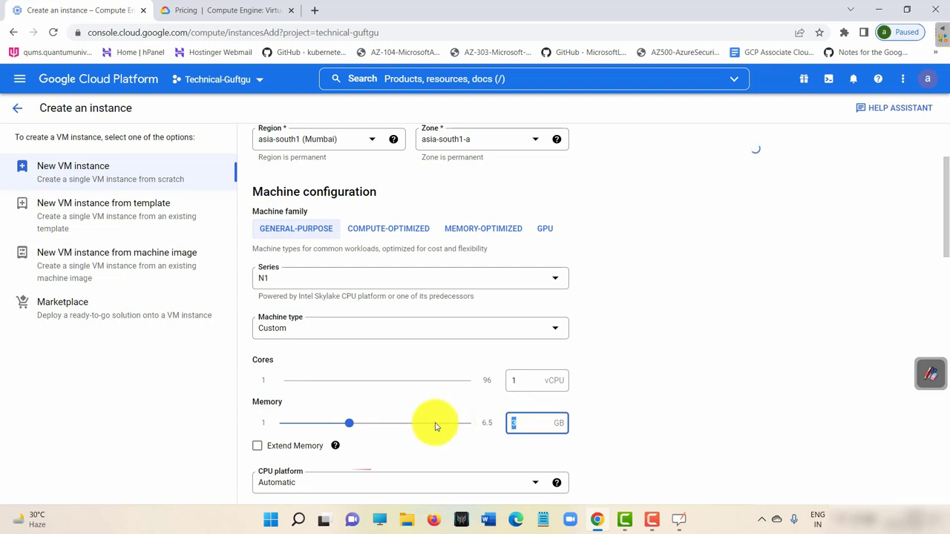
left_click_drag(350, 423, 356, 424)
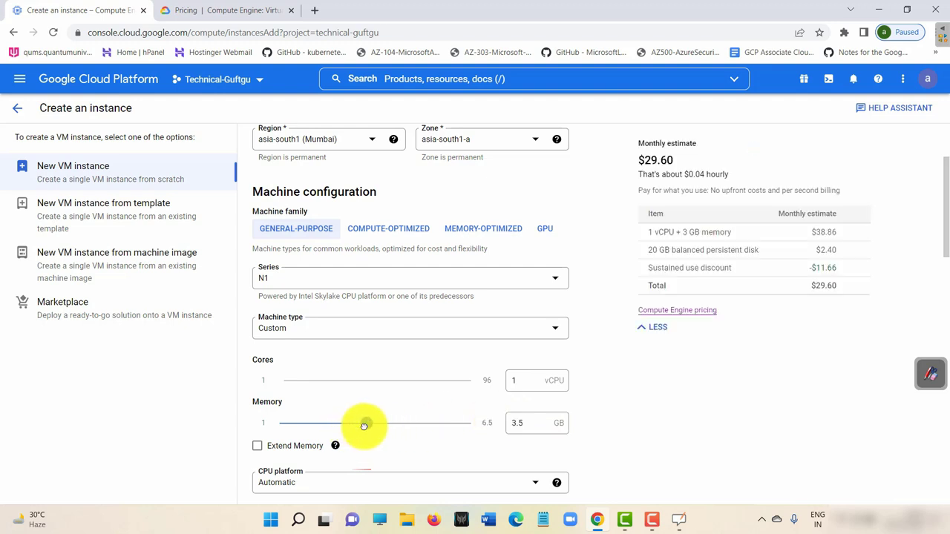
left_click_drag(366, 425, 315, 426)
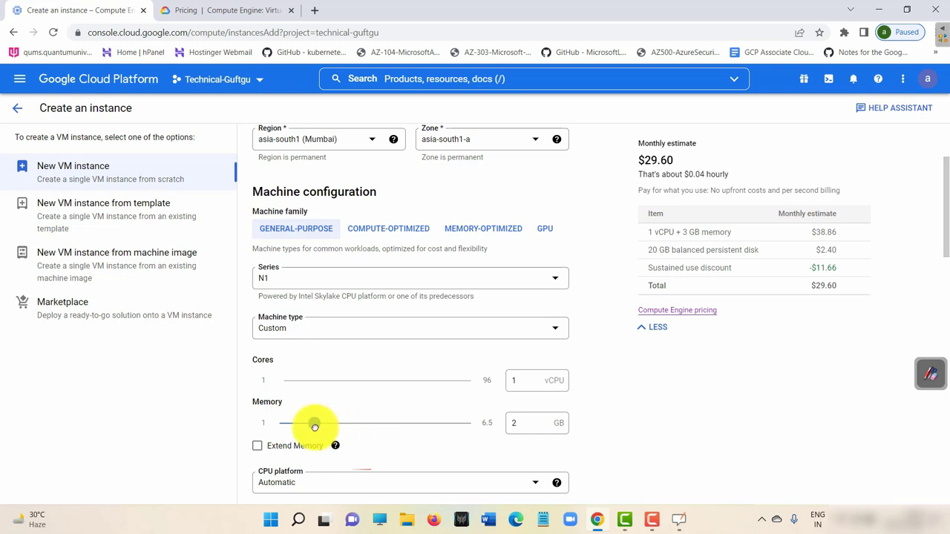
mouse_move(293, 381)
left_mouse_down()
mouse_move(334, 386)
mouse_move(289, 382)
left_mouse_up()
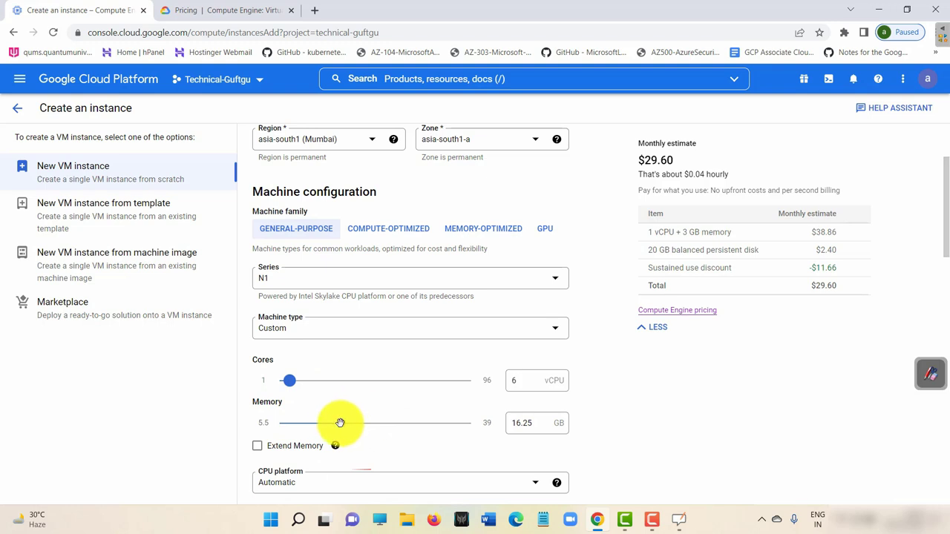
Slide memory through 18, 21 and 15 GB, then drop cores to 2 vCPUs for $75.00 monthly.
left_click_drag(340, 422, 358, 424)
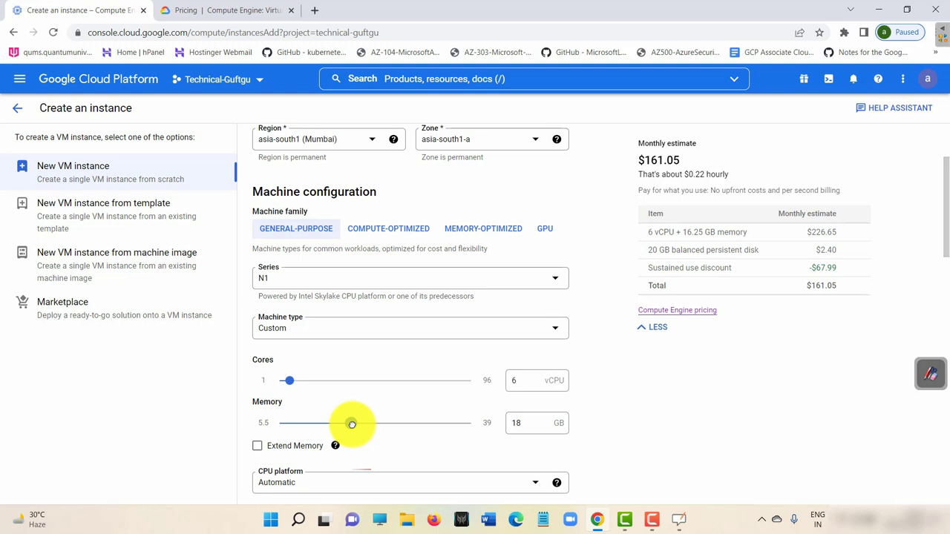
left_click_drag(352, 423, 351, 423)
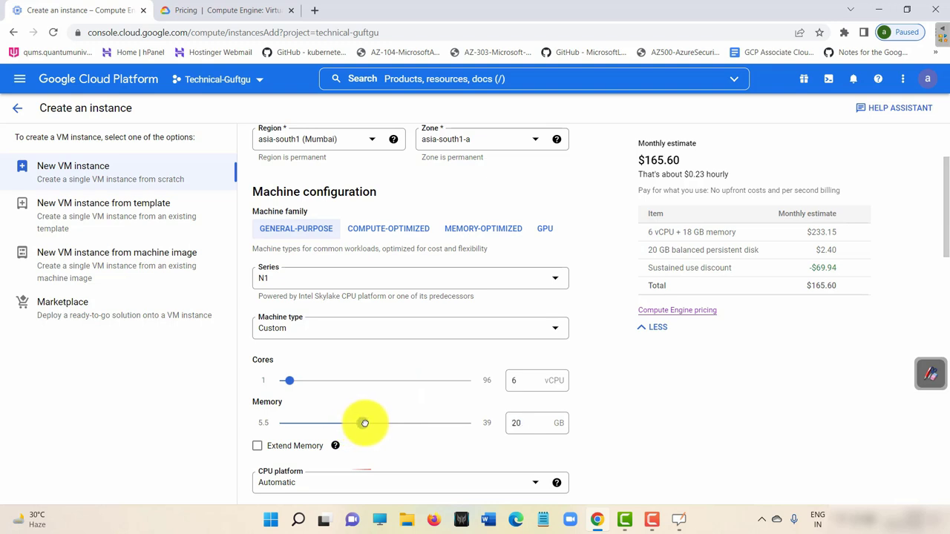
left_click_drag(367, 423, 368, 423)
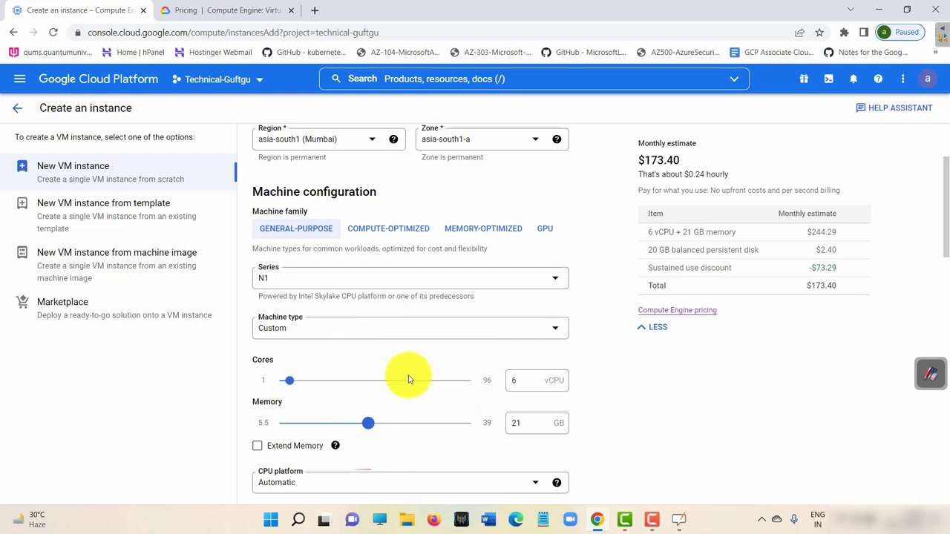
left_click_drag(658, 159, 634, 164)
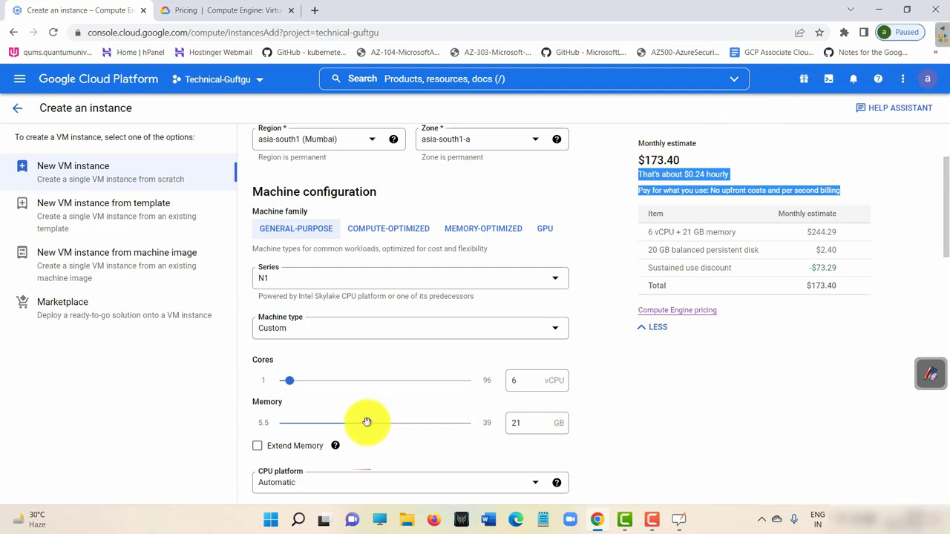
left_click_drag(367, 424, 334, 423)
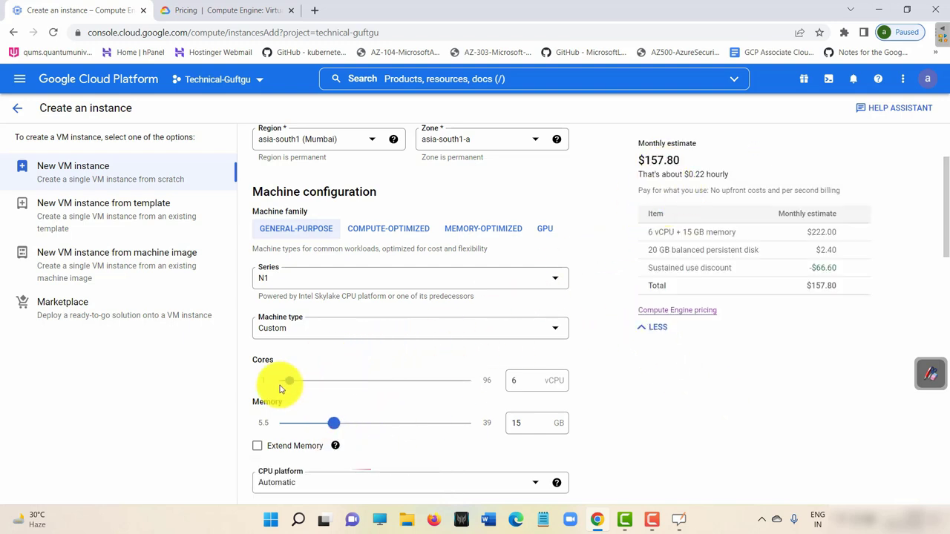
left_click_drag(282, 380, 281, 379)
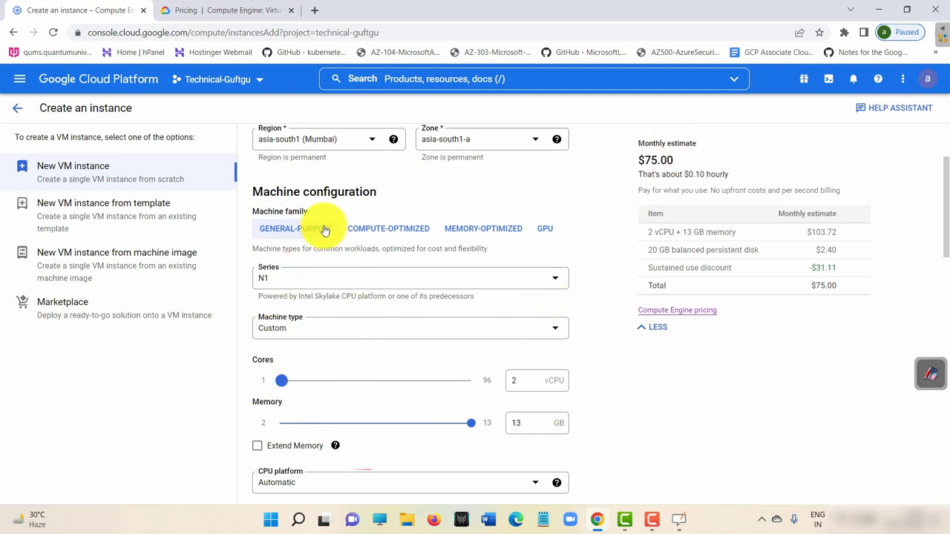
Keep Custom as the machine type and slide memory down to 3 GB, giving a $49.00 monthly estimate.
left_click(348, 330)
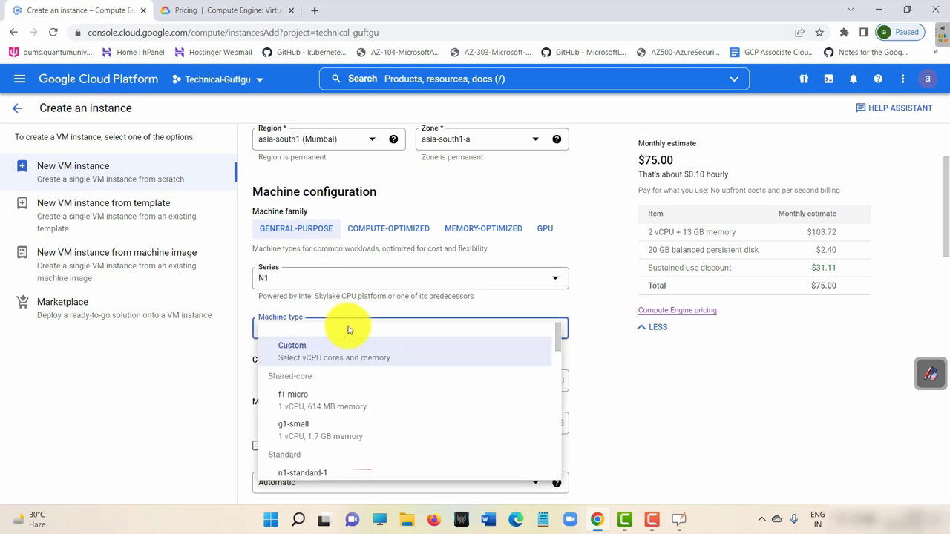
left_click(587, 378)
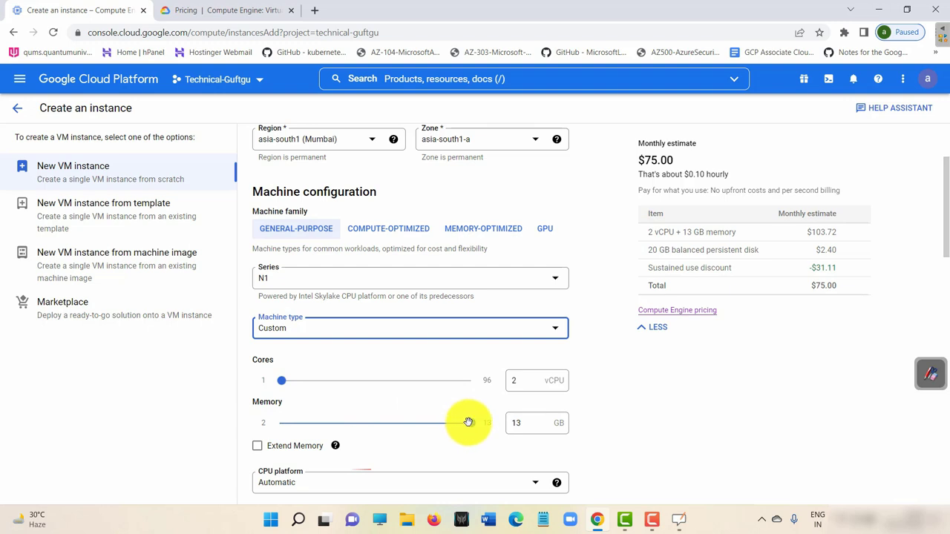
left_click_drag(469, 422, 298, 431)
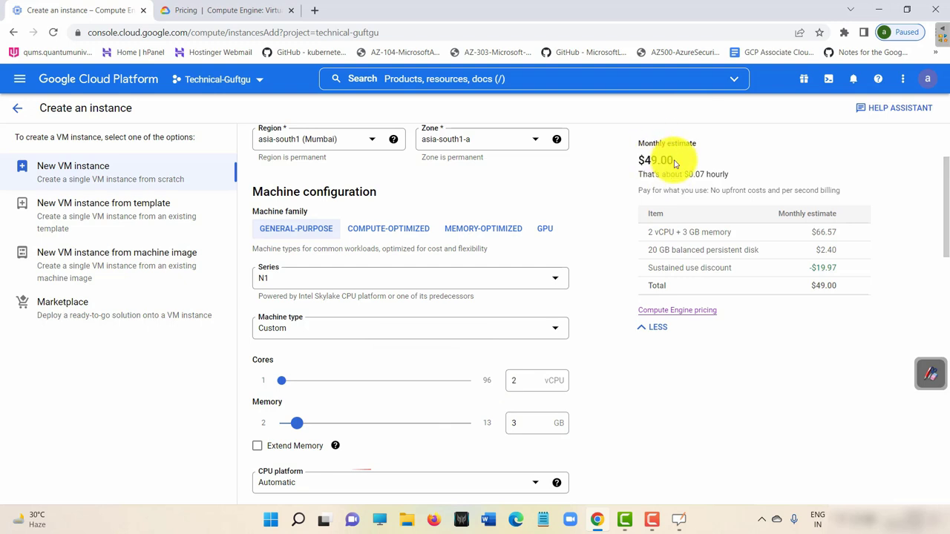
left_click_drag(675, 163, 636, 157)
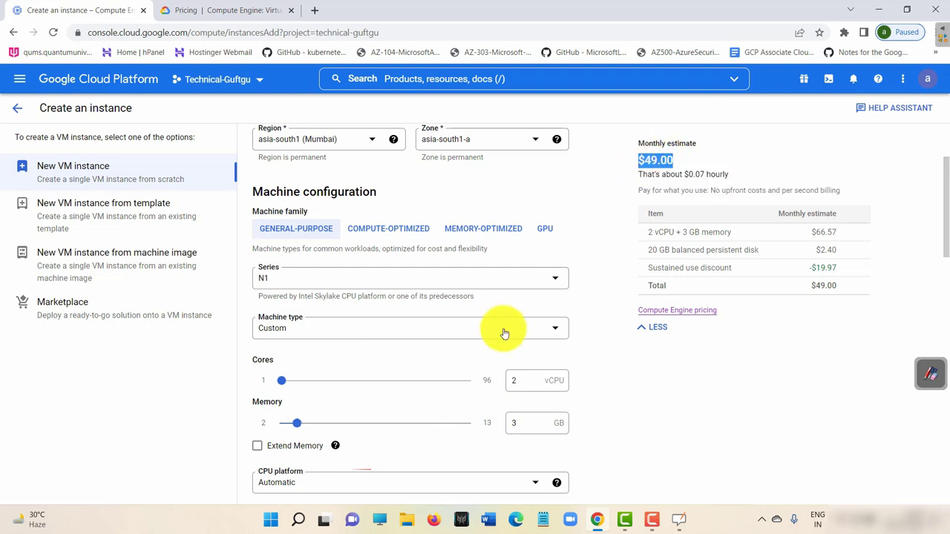
Open the boot disk settings and browse the OS images, keeping CentOS 7.
scroll(503, 333, "down", 5)
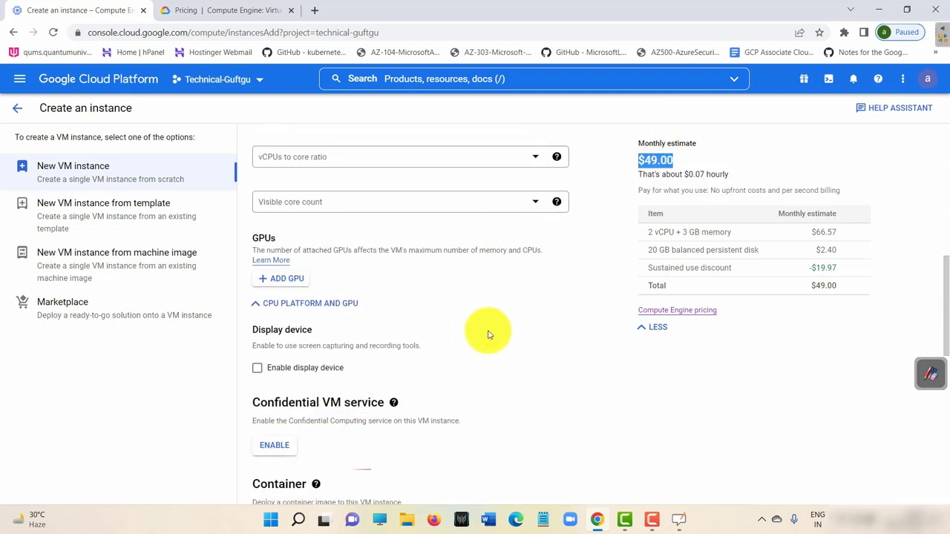
scroll(487, 334, "down", 5)
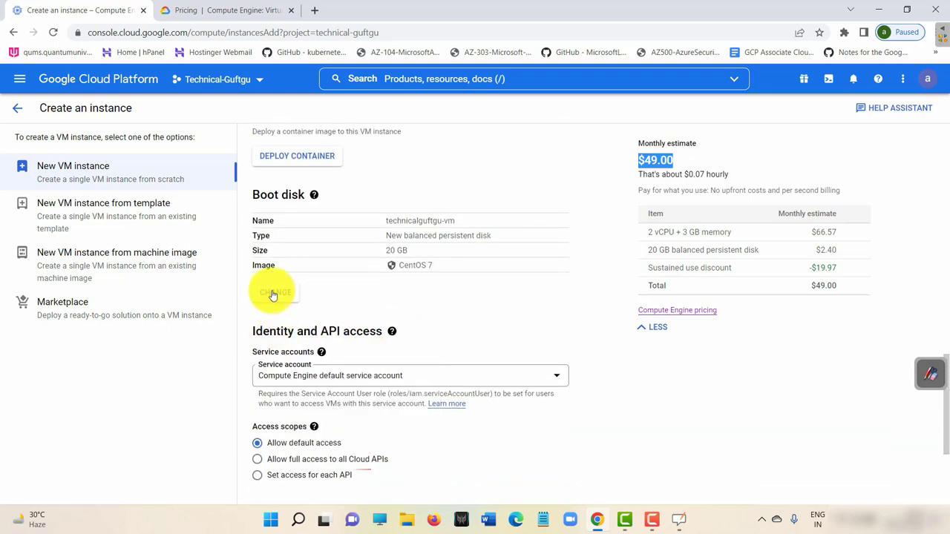
left_click(291, 298)
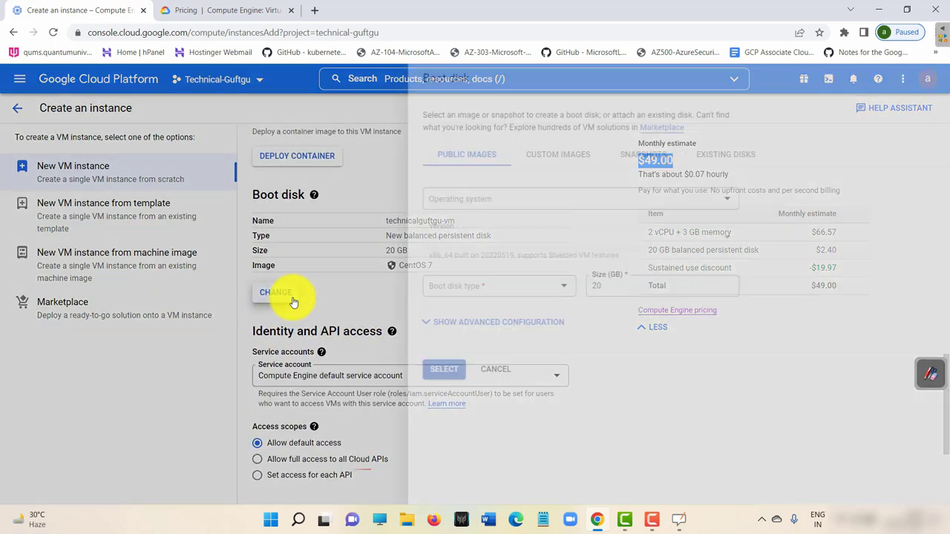
left_click(443, 199)
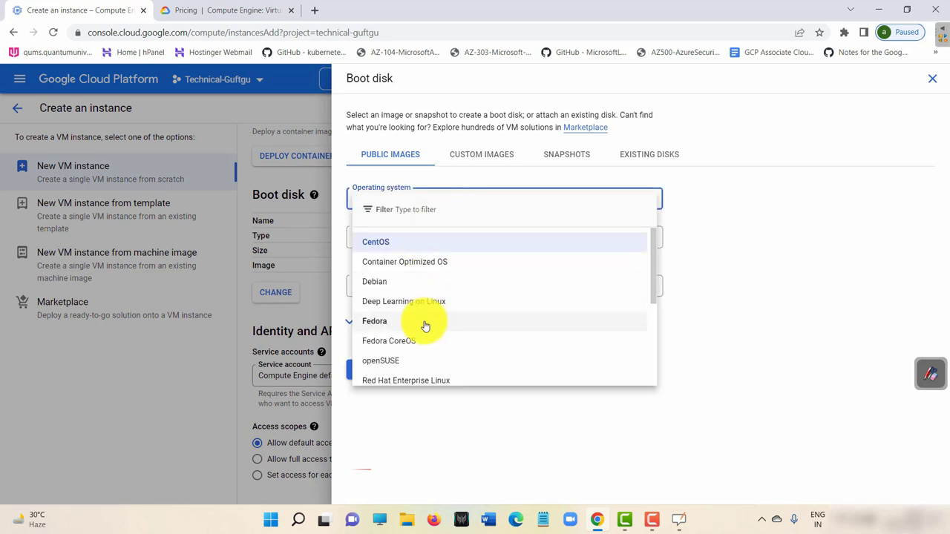
scroll(423, 322, "down", 3)
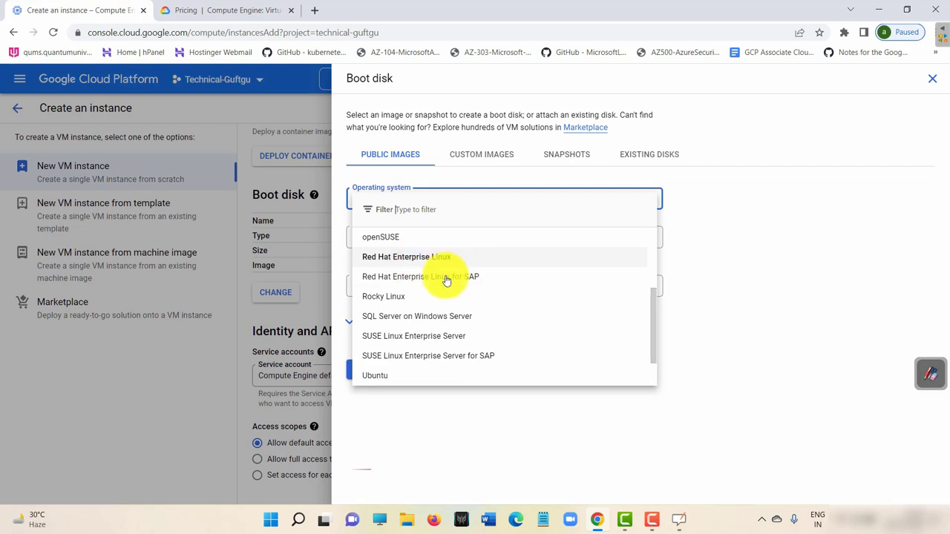
scroll(438, 289, "down", 2)
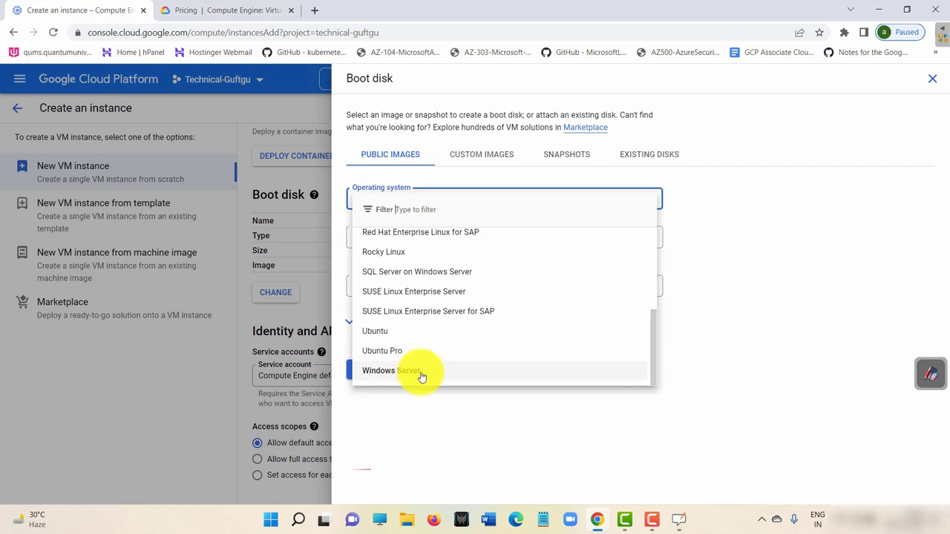
scroll(423, 371, "up", 3)
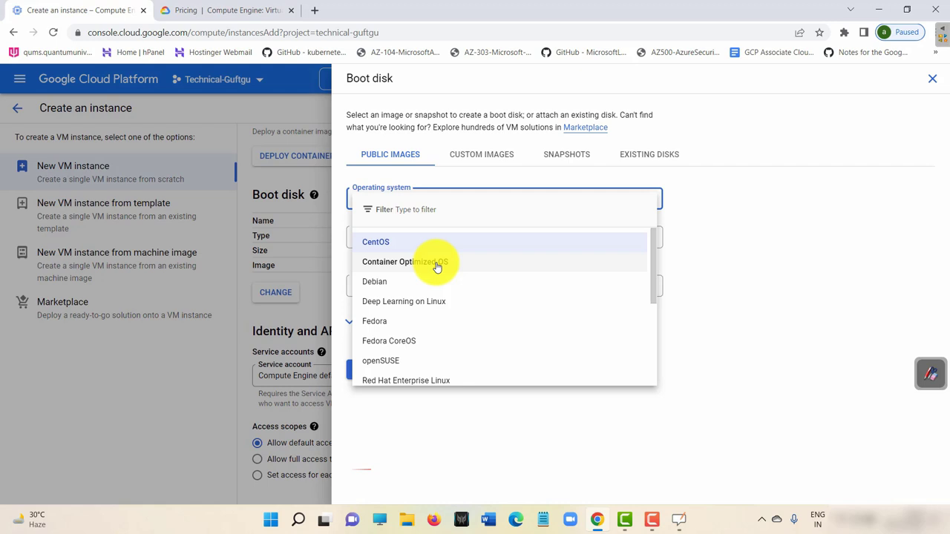
scroll(438, 274, "down", 3)
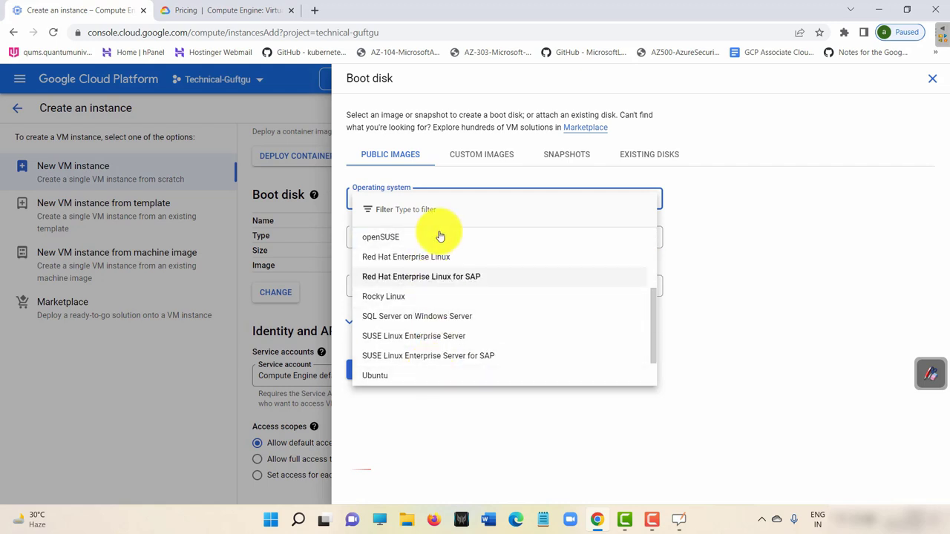
left_click(735, 223)
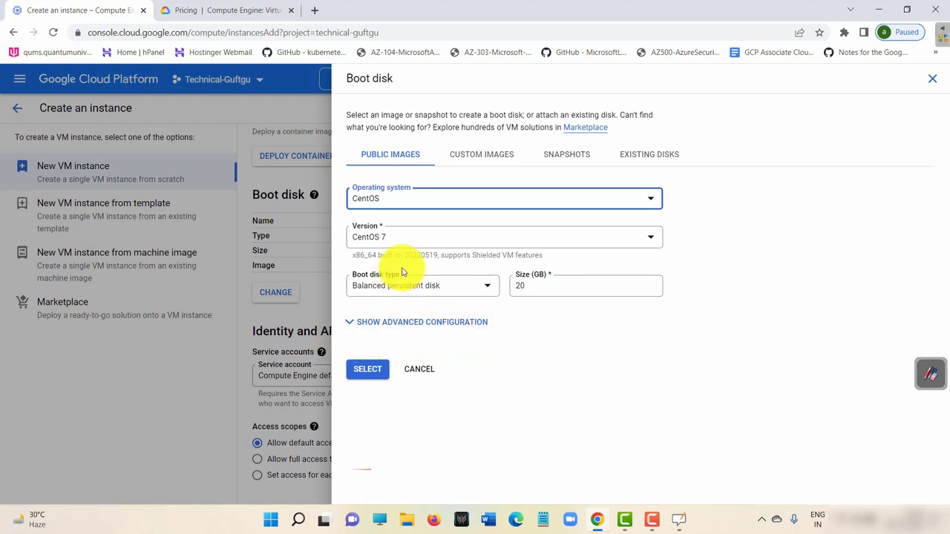
left_click(419, 237)
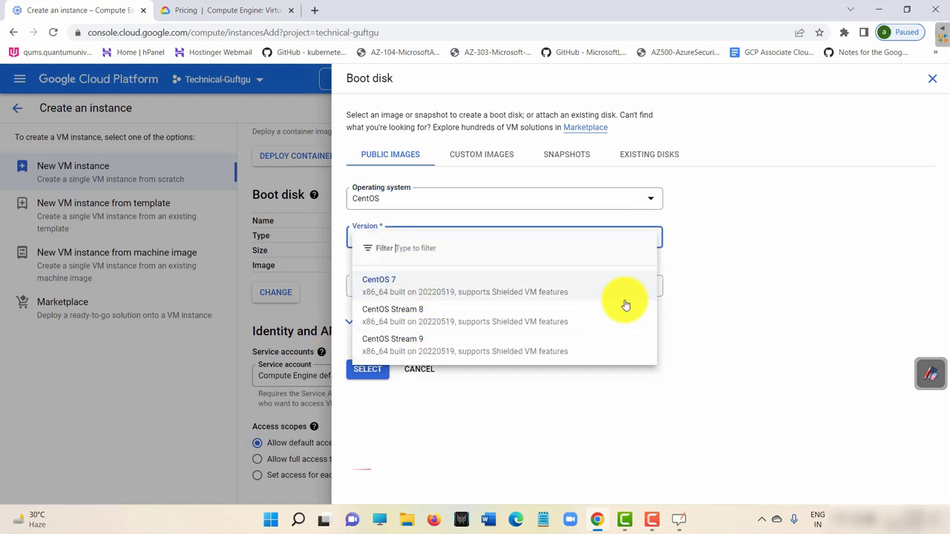
left_click(515, 193)
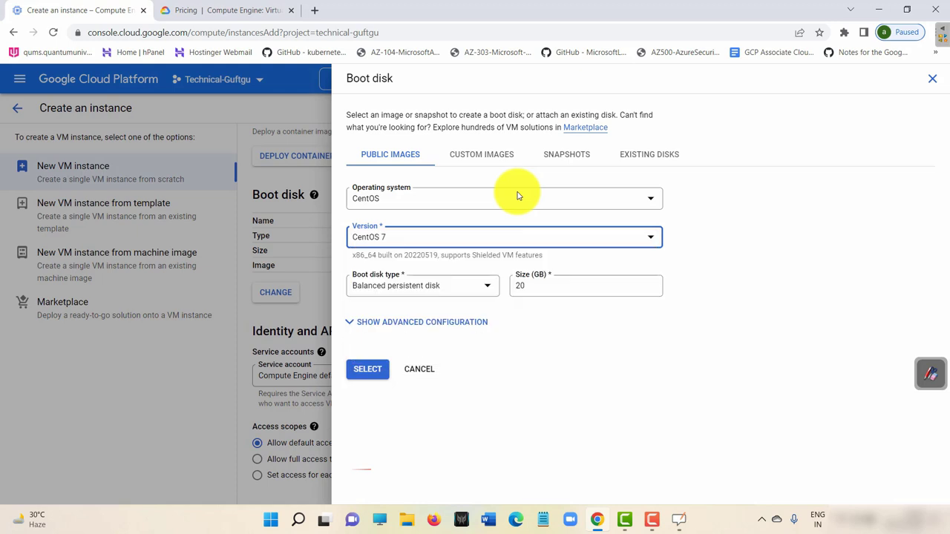
left_click(515, 193)
scroll(466, 270, "down", 5)
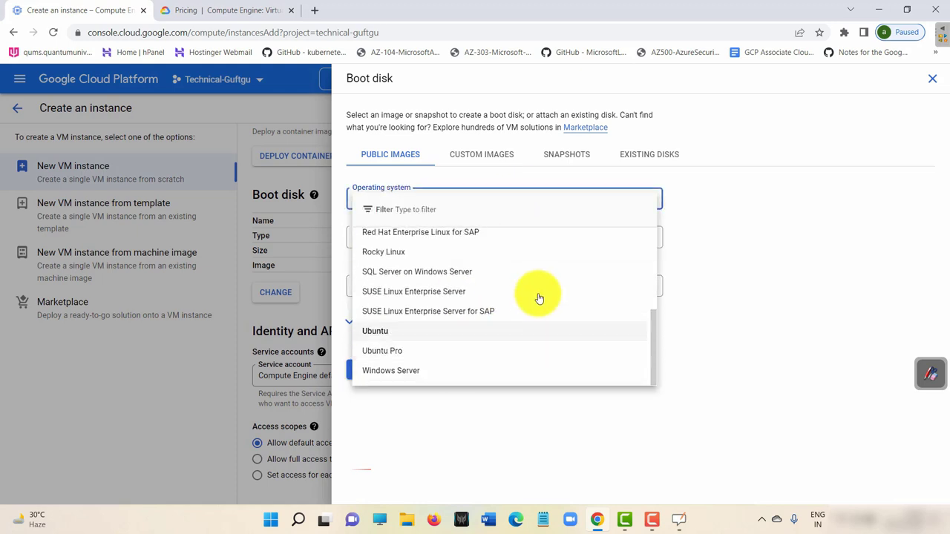
left_click(788, 186)
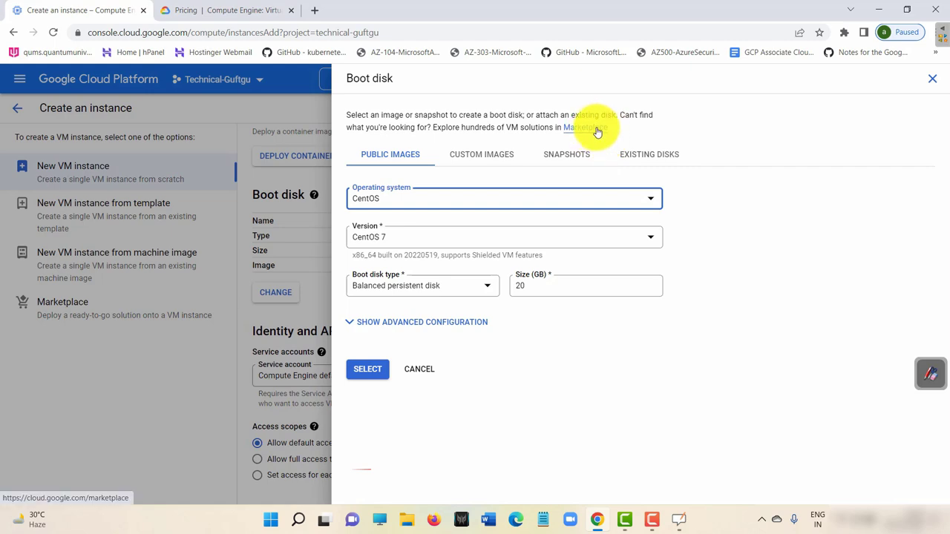
Glance at Cloud Marketplace in a new tab, then reveal the advanced boot disk options.
left_click(598, 130)
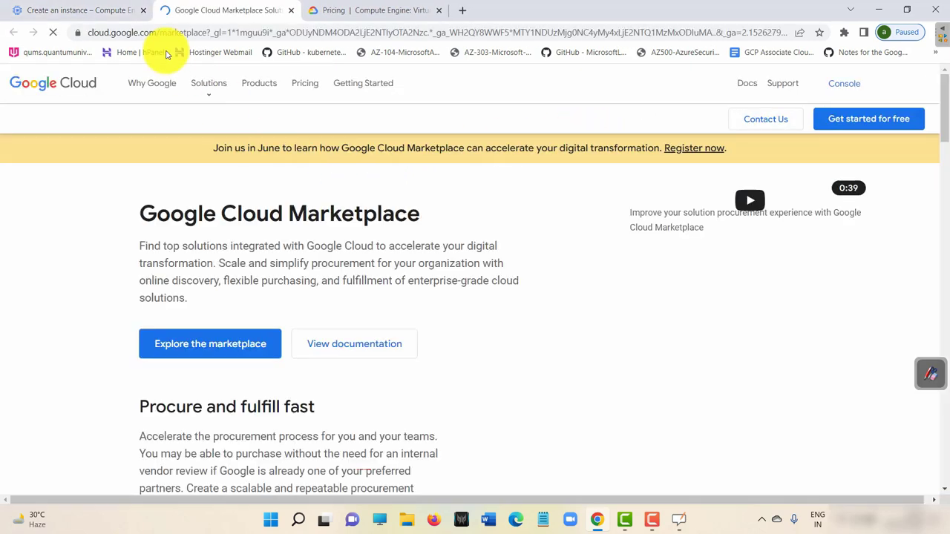
left_click(119, 6)
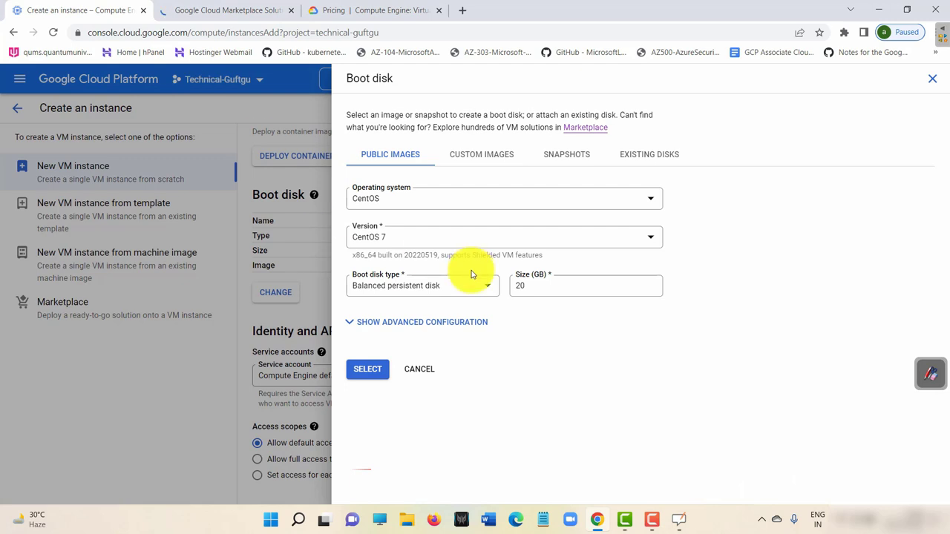
left_click(352, 326)
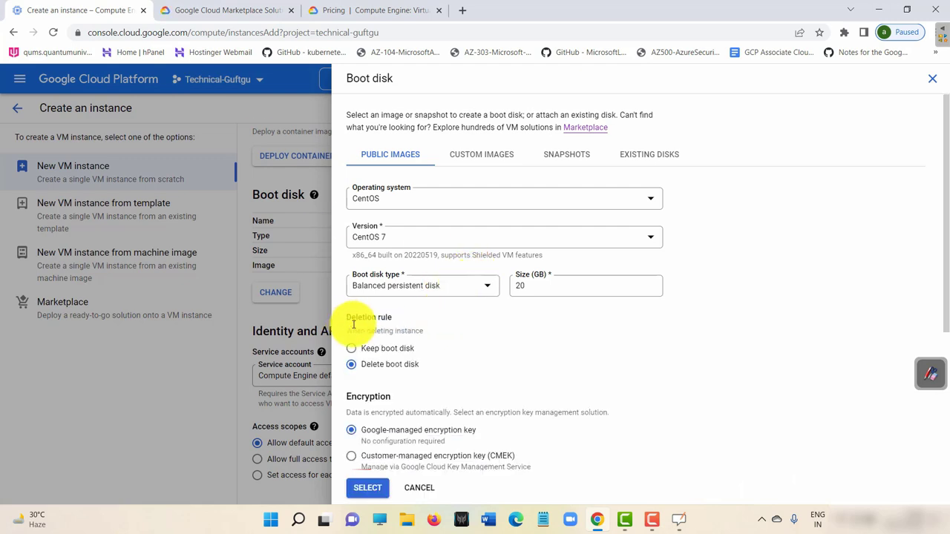
scroll(475, 356, "down", 3)
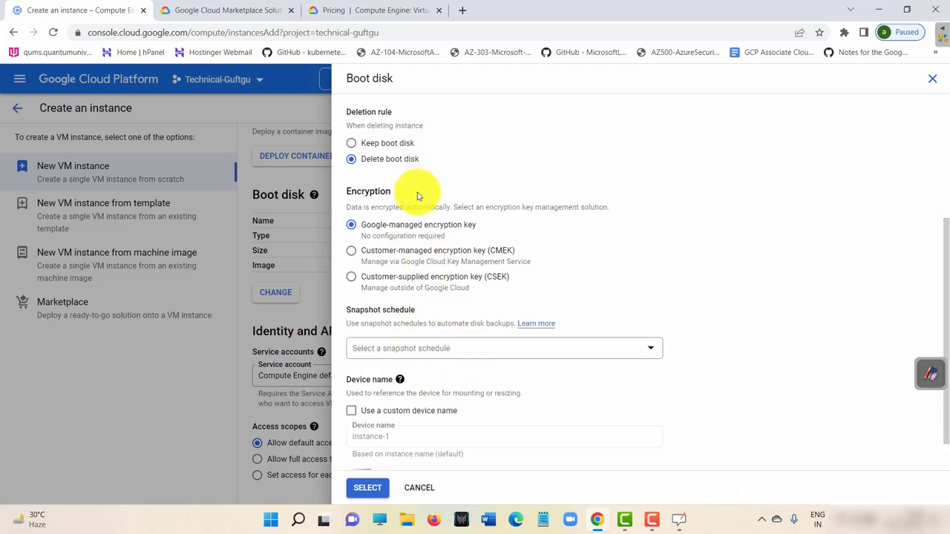
scroll(431, 223, "down", 1)
scroll(464, 364, "up", 5)
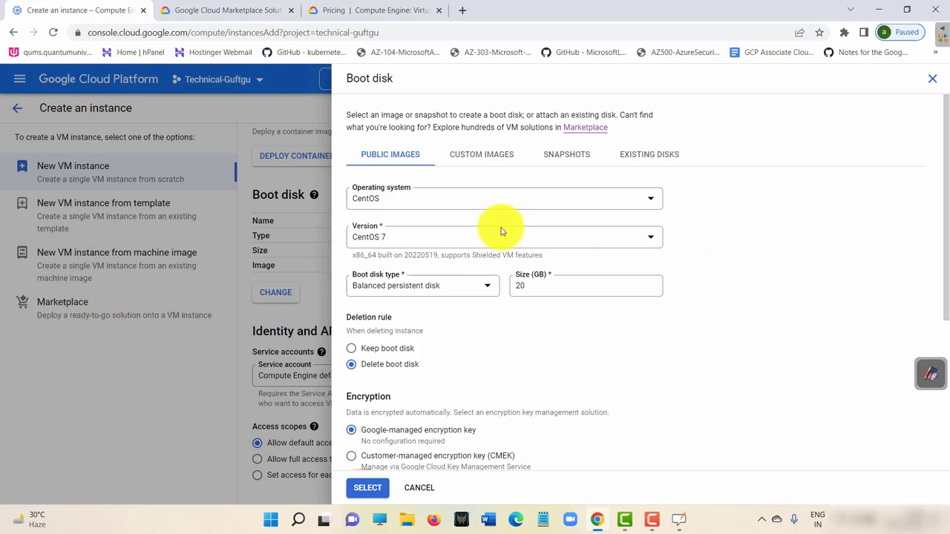
Pick Windows Server as the operating system, with version Windows Server 2012 R2 Datacenter.
left_click(512, 193)
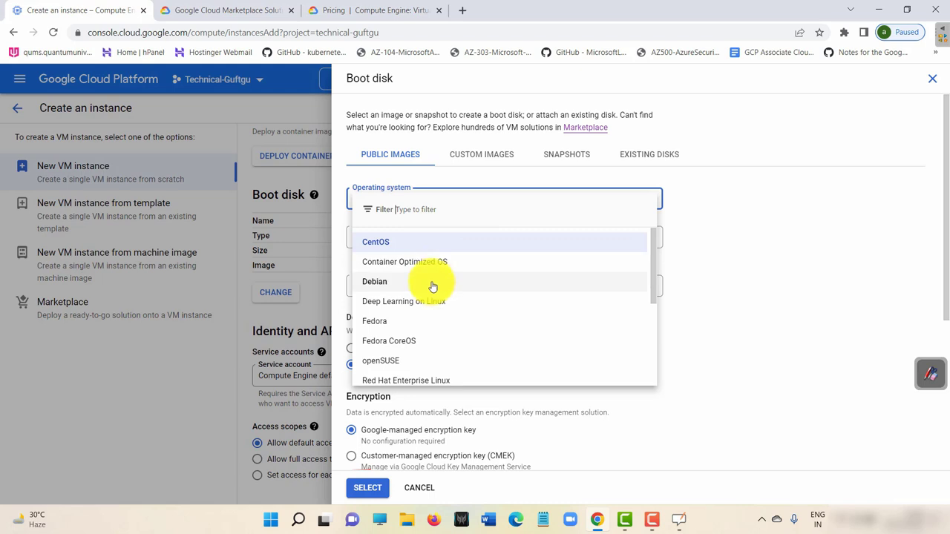
scroll(422, 361, "down", 3)
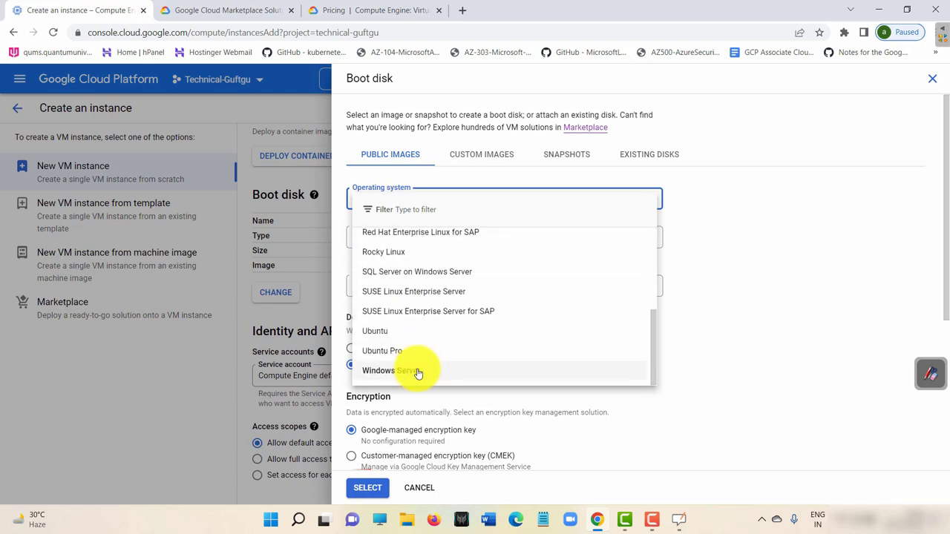
left_click(418, 371)
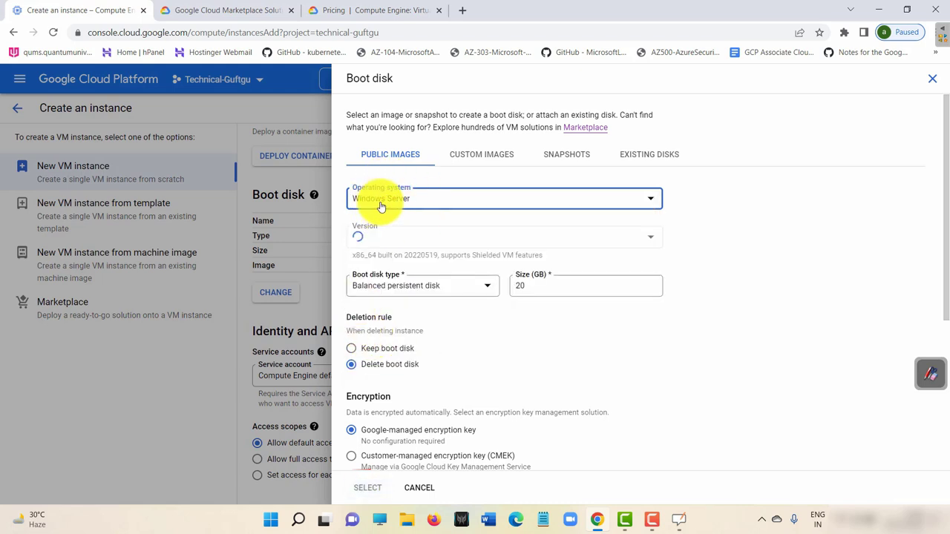
left_click(456, 237)
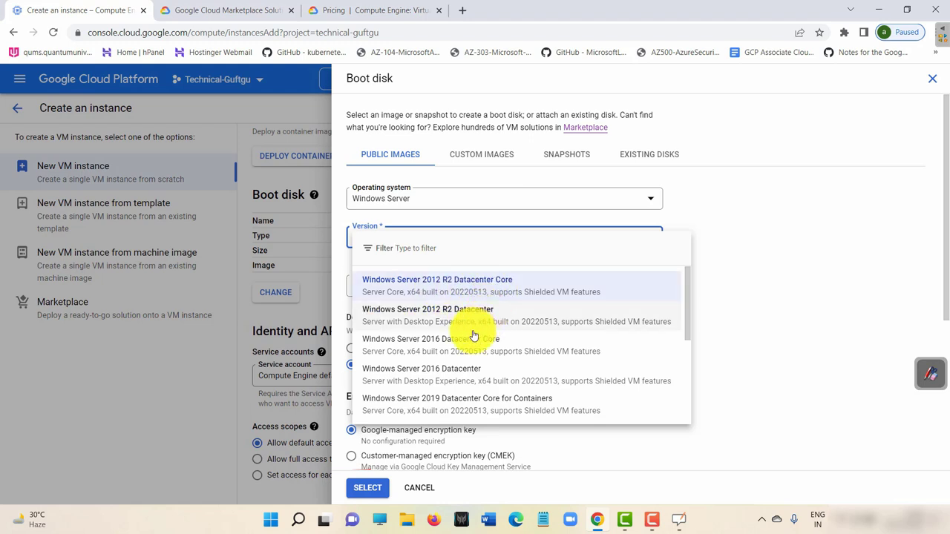
scroll(424, 361, "down", 2)
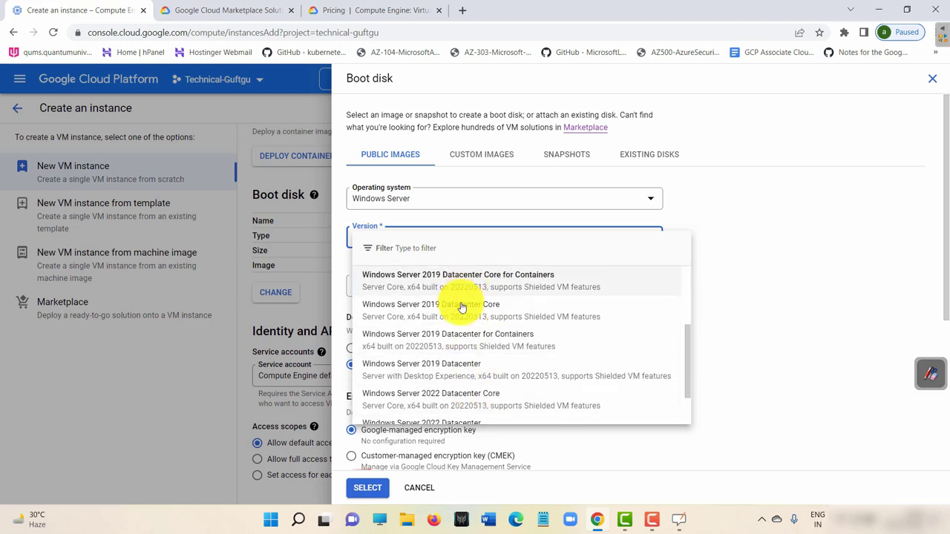
scroll(457, 326, "down", 2)
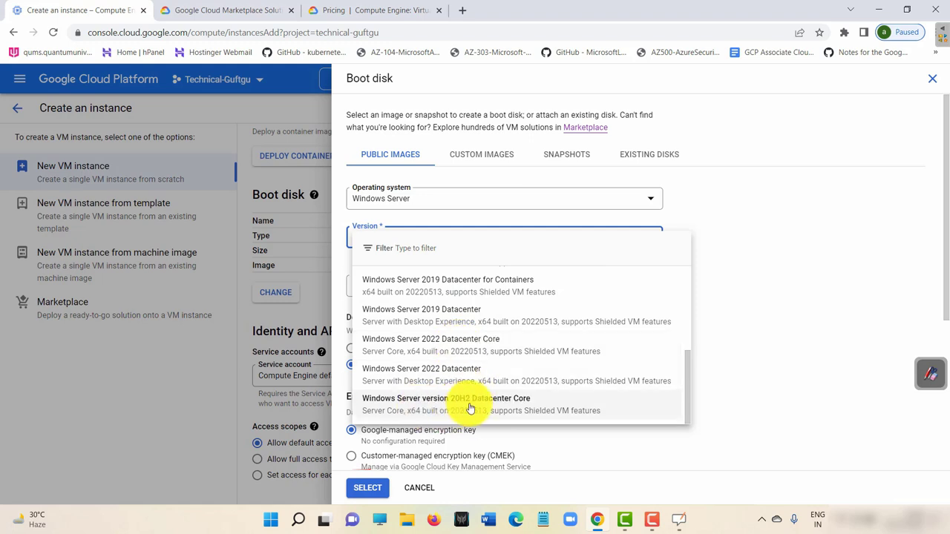
scroll(549, 350, "up", 5)
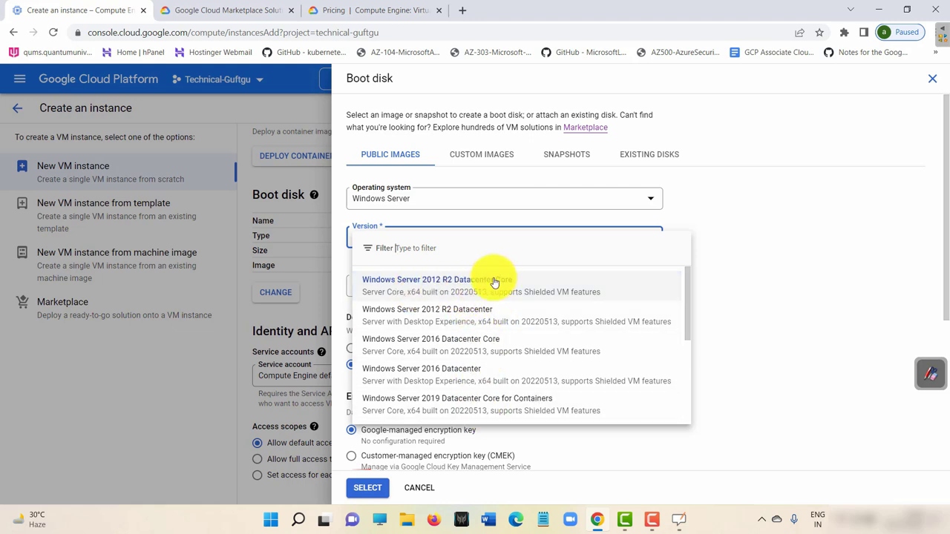
scroll(479, 310, "down", 3)
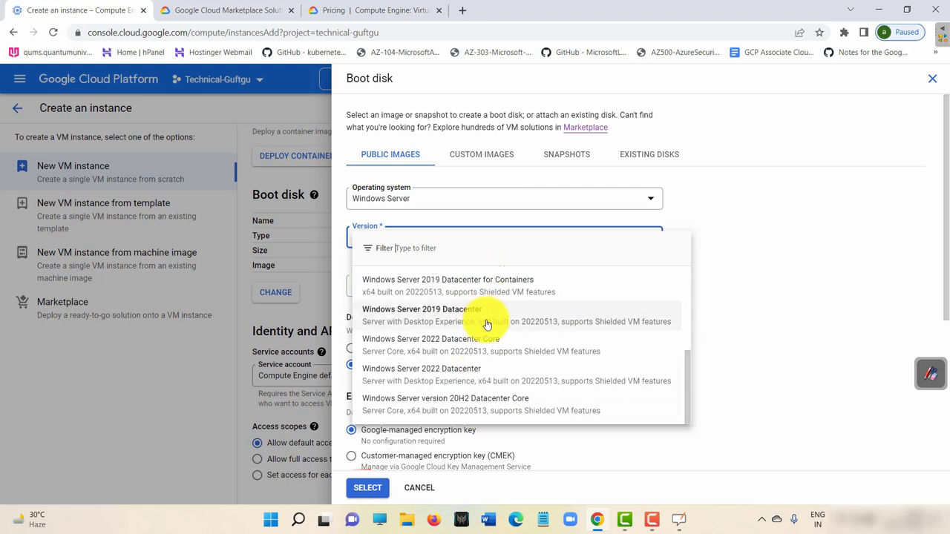
scroll(492, 371, "up", 3)
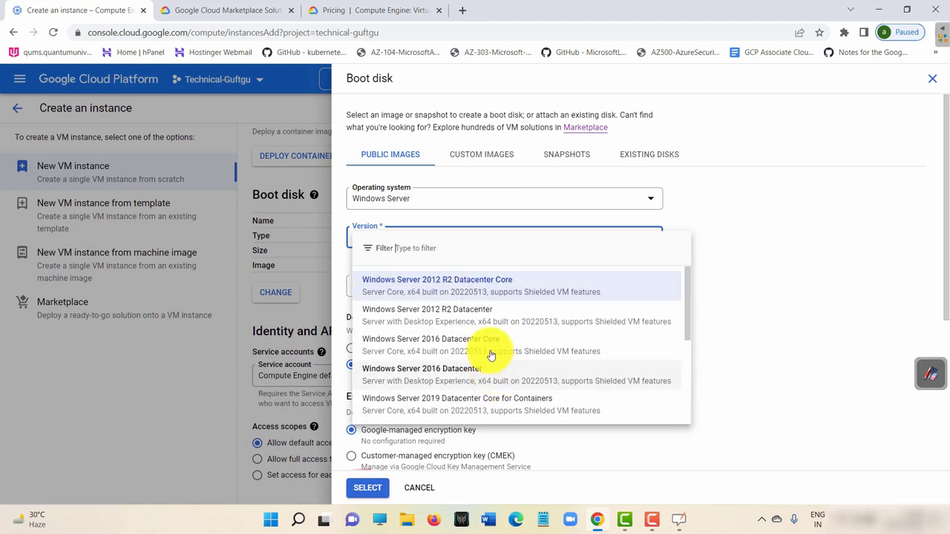
left_click(446, 289)
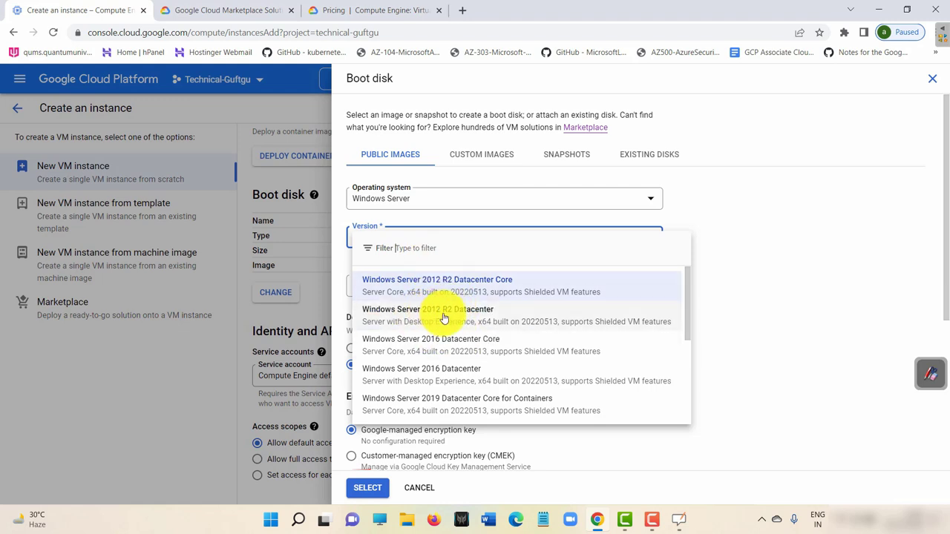
left_click(443, 318)
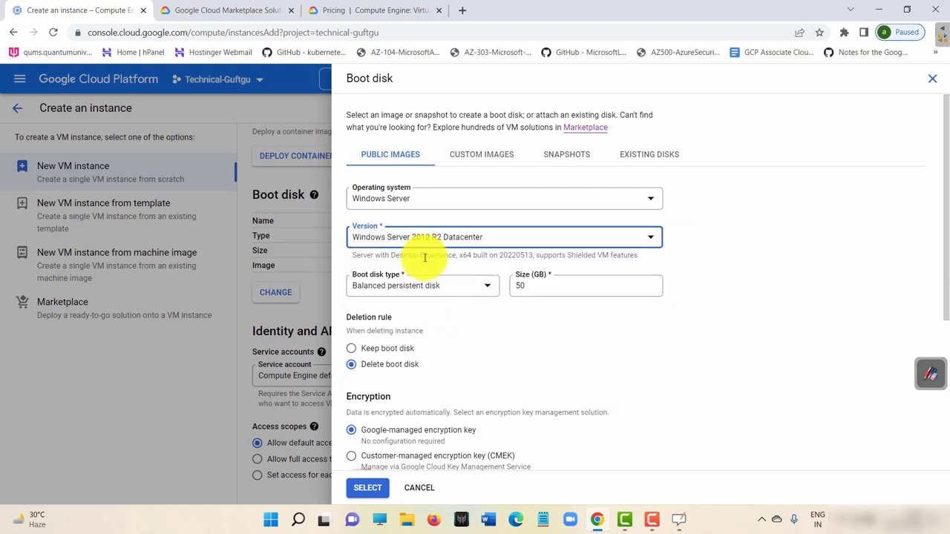
Keep the balanced persistent disk type and try an oversized size to reveal the 65536 GB limit.
left_click(450, 291)
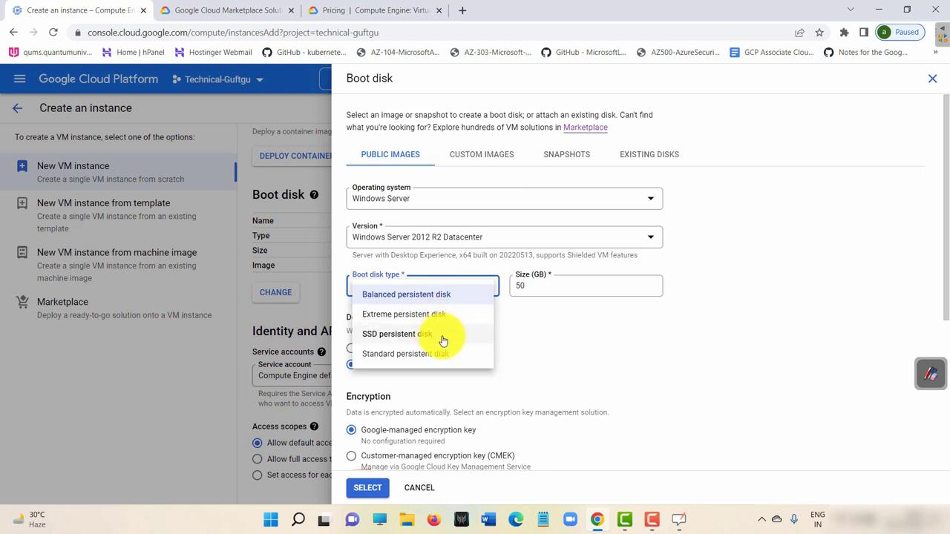
left_click(553, 338)
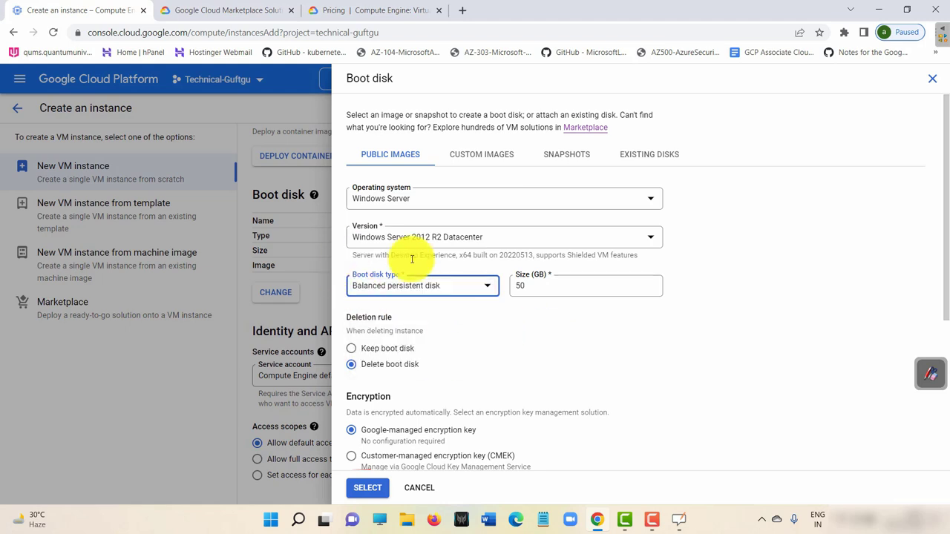
left_click(536, 285)
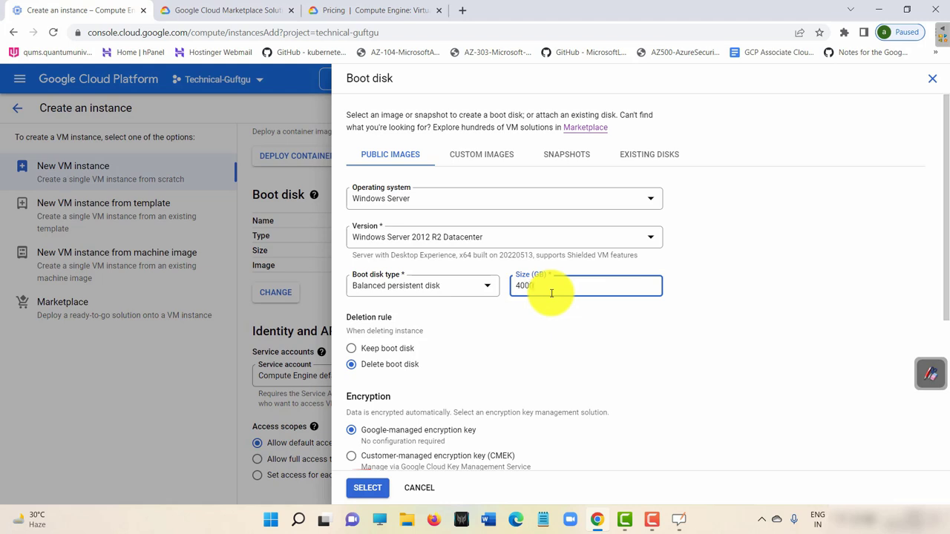
left_click(502, 323)
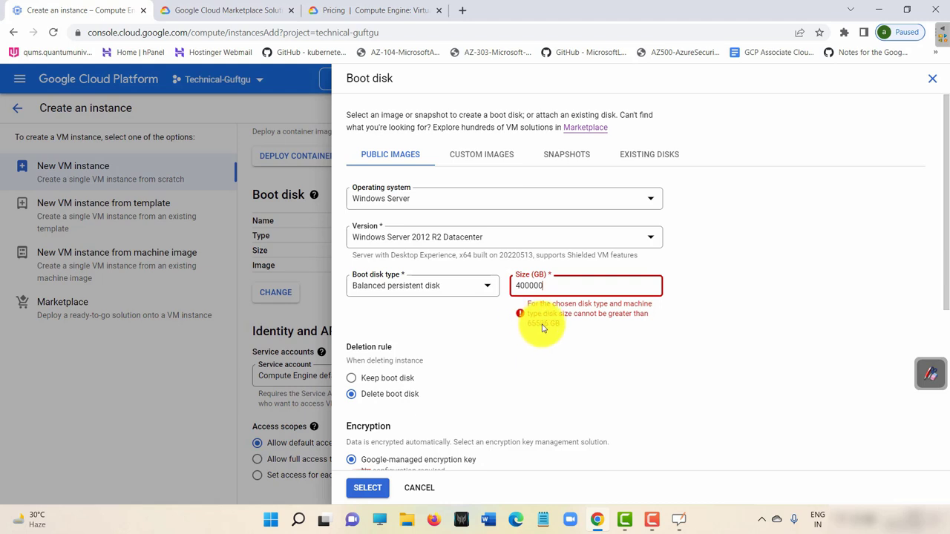
left_click_drag(527, 324, 568, 326)
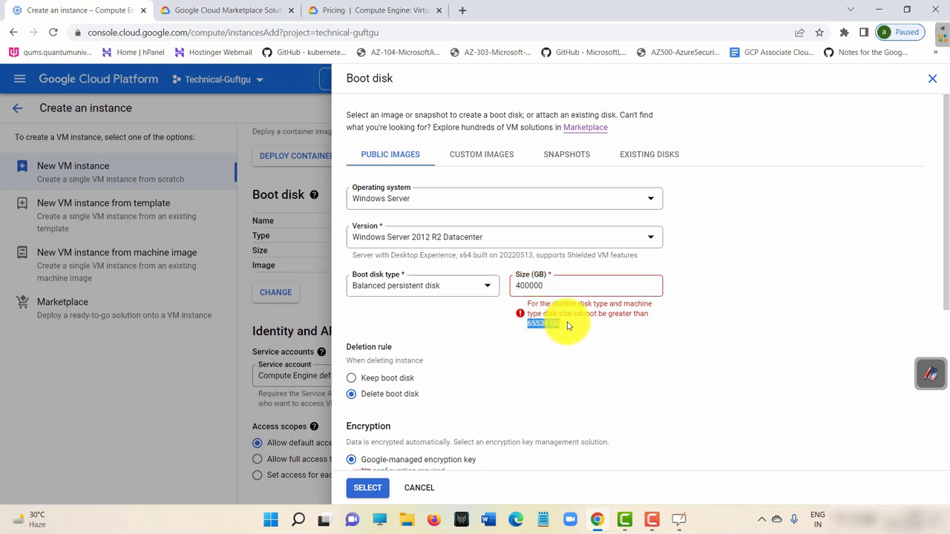
Test 65537 GB, then set the boot disk size to 50 GB.
left_click(550, 283)
key("BackSpace")
key("BackSpace")
key("BackSpace")
key("BackSpace")
key("BackSpace")
key("BackSpace")
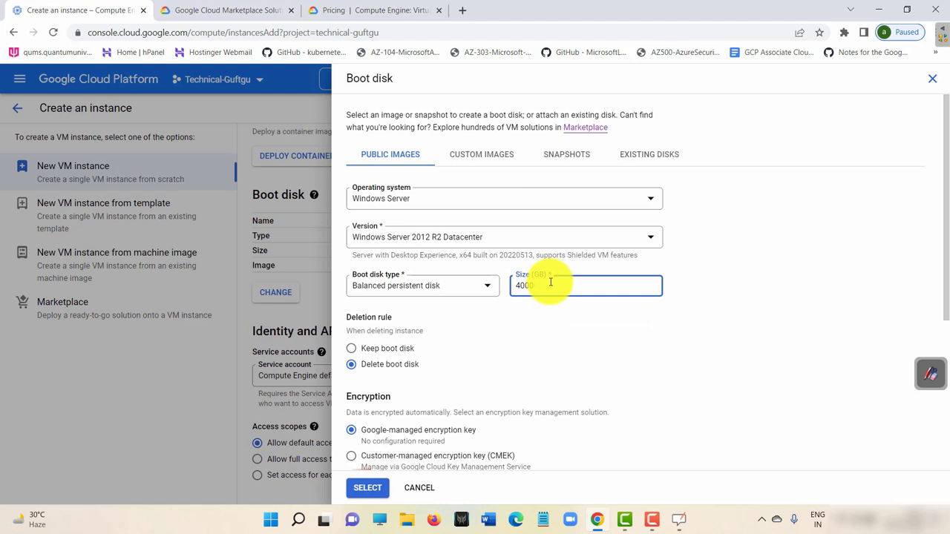
type("65537")
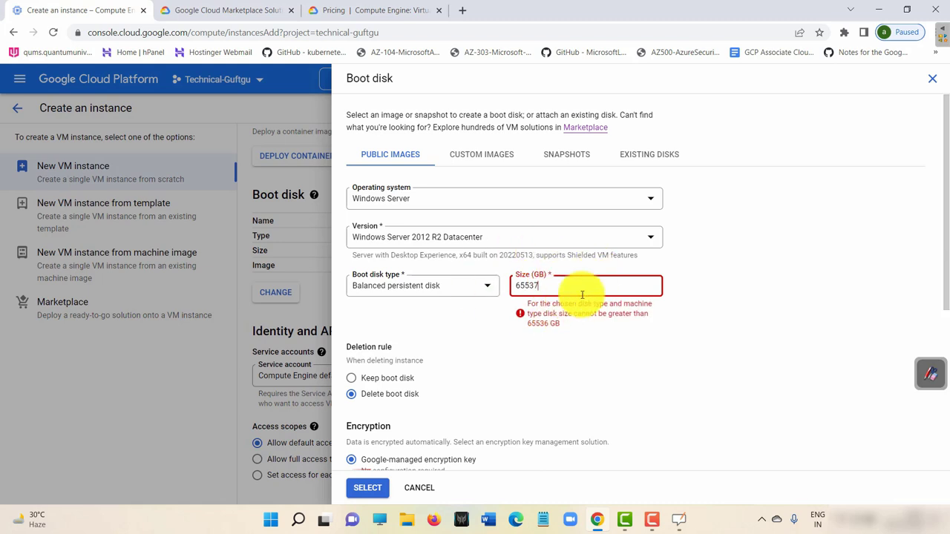
key("BackSpace")
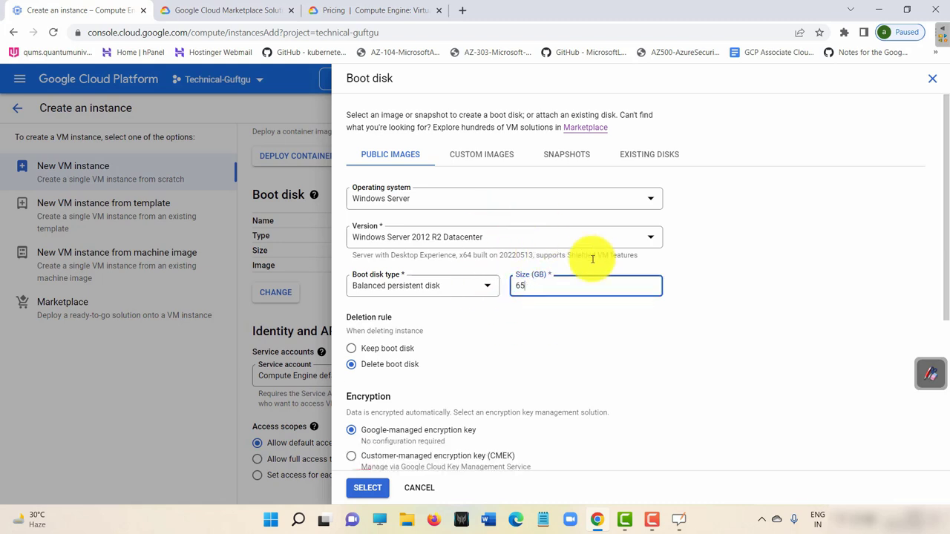
key("BackSpace")
key("BackSpace")
type("50")
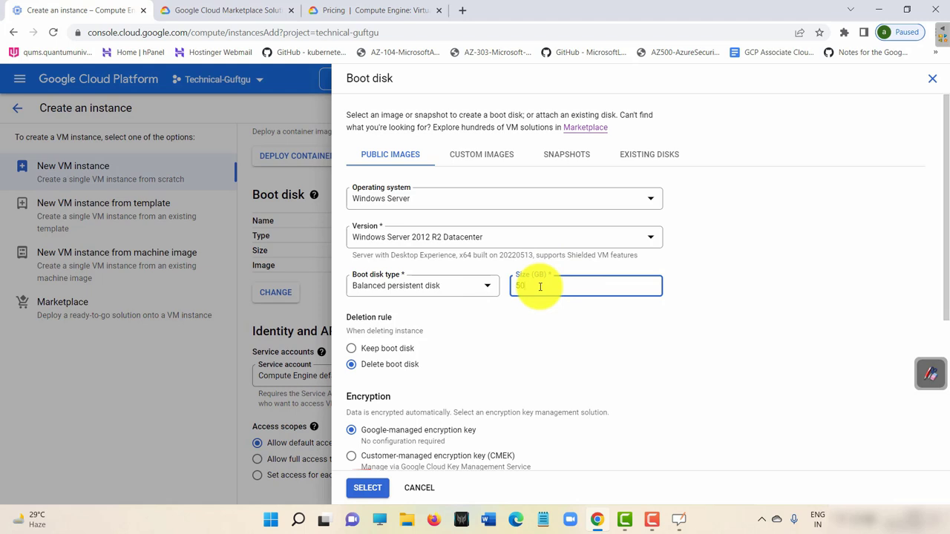
type("0000")
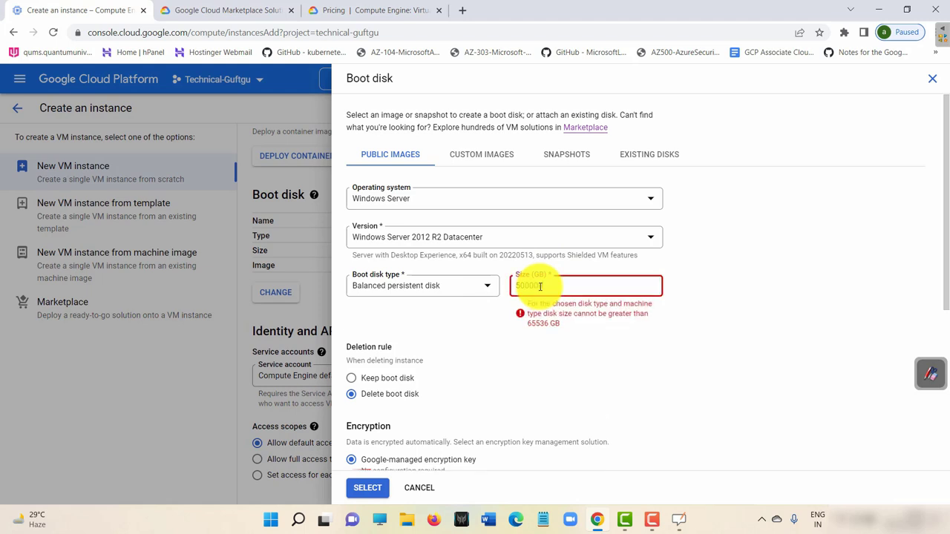
key("BackSpace")
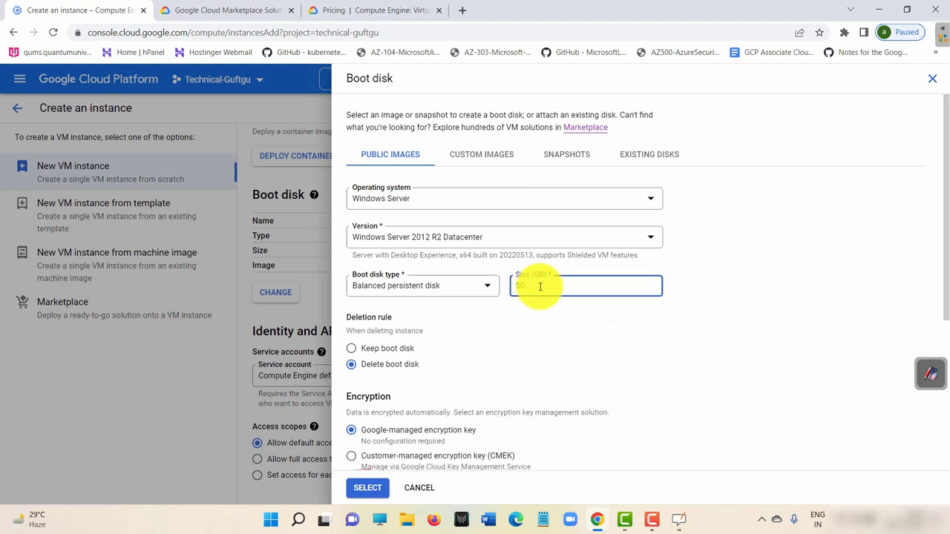
type("50")
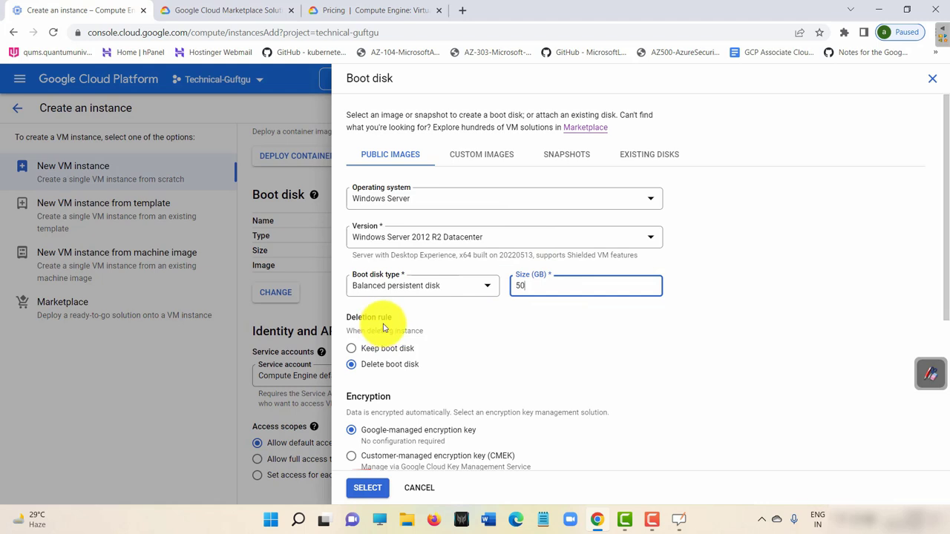
scroll(430, 334, "down", 2)
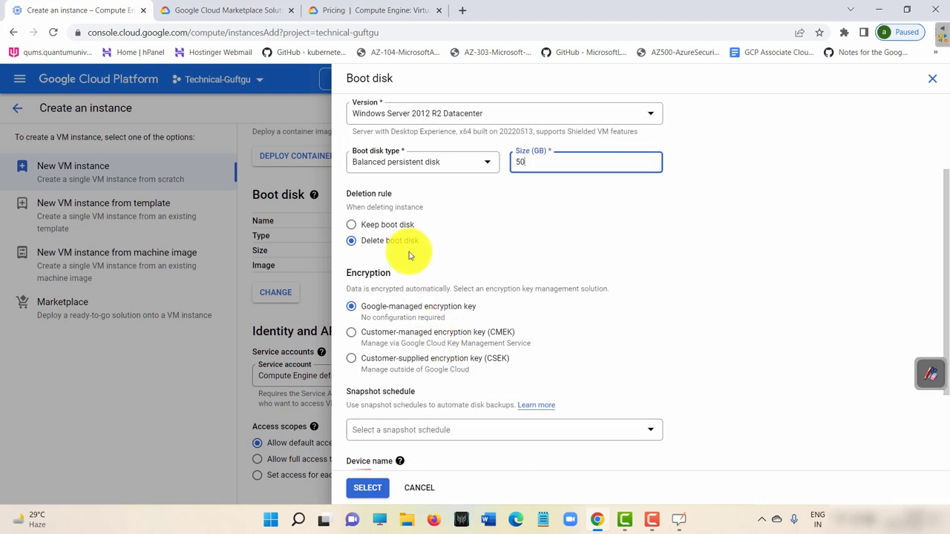
left_click_drag(366, 207, 421, 208)
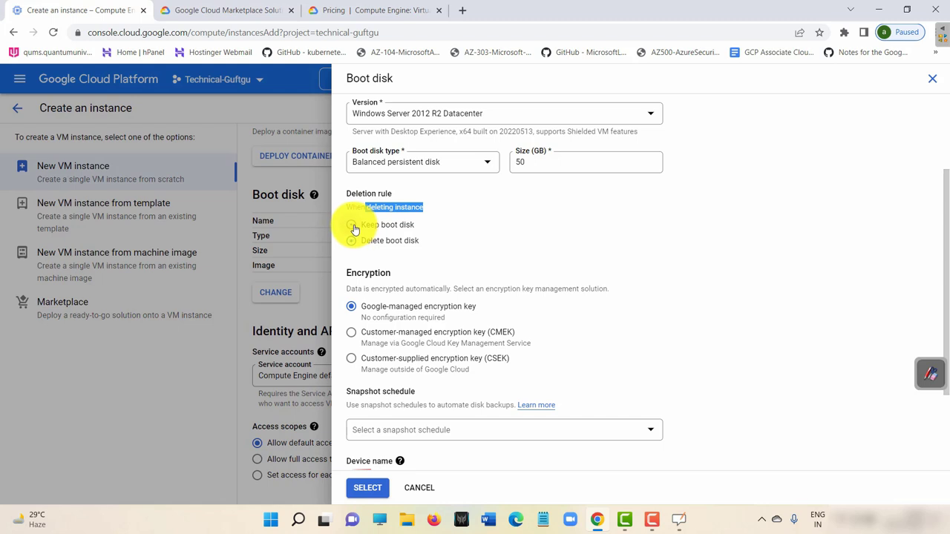
left_click(368, 225)
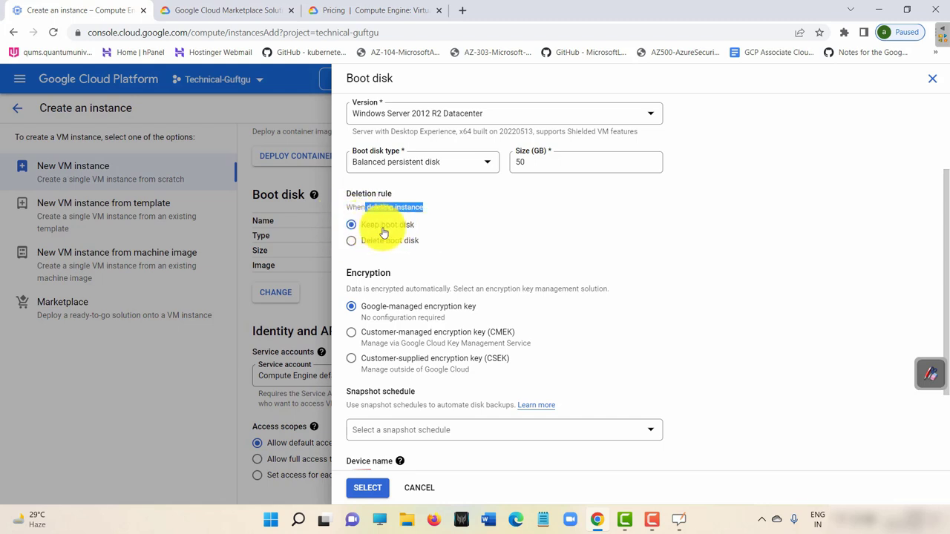
double_click(528, 162)
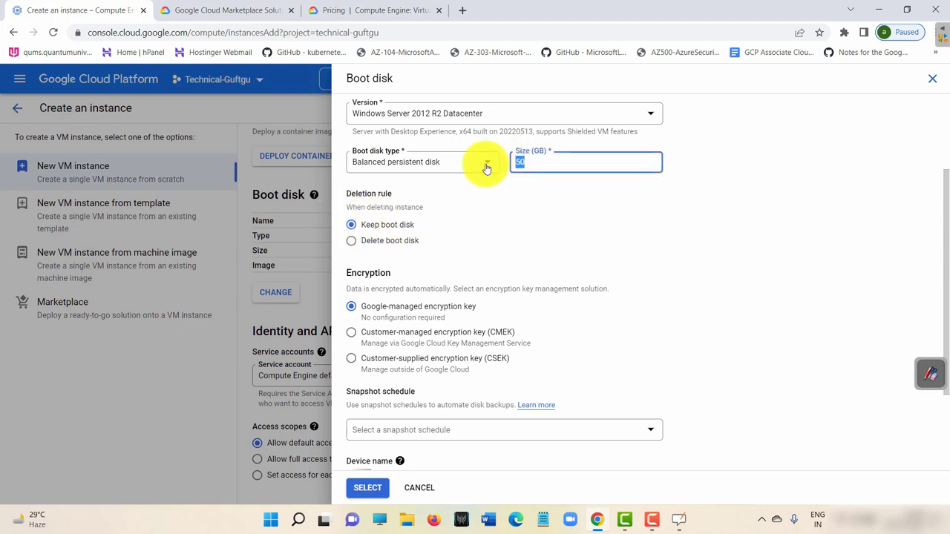
key("BackSpace")
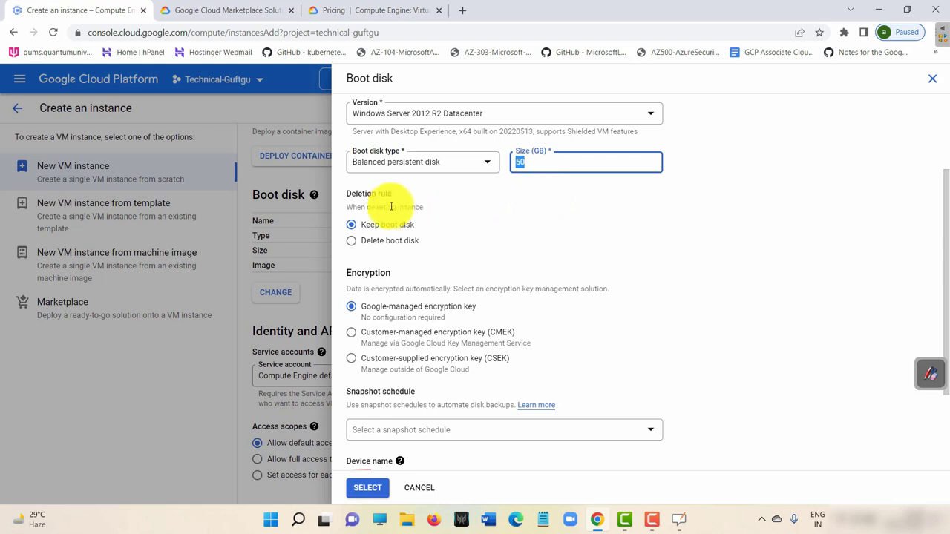
left_click(353, 242)
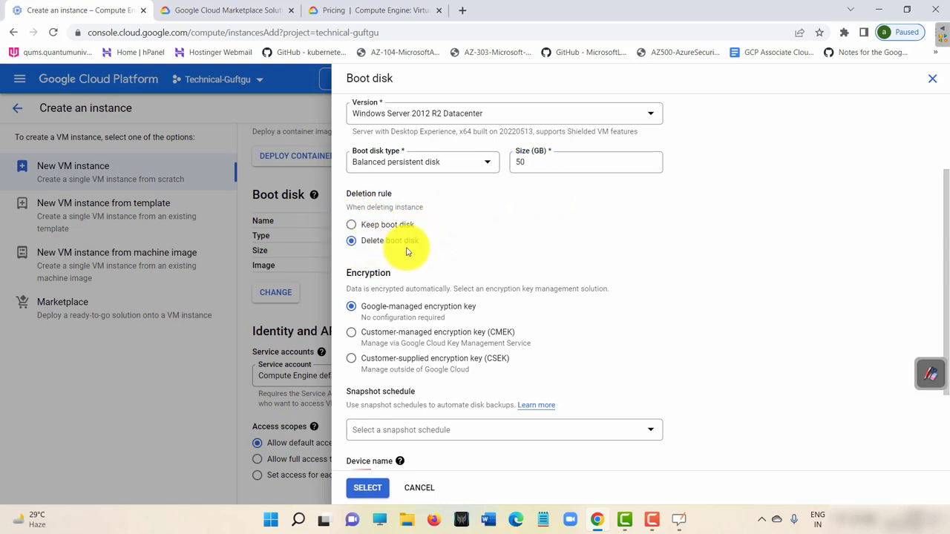
scroll(483, 221, "down", 2)
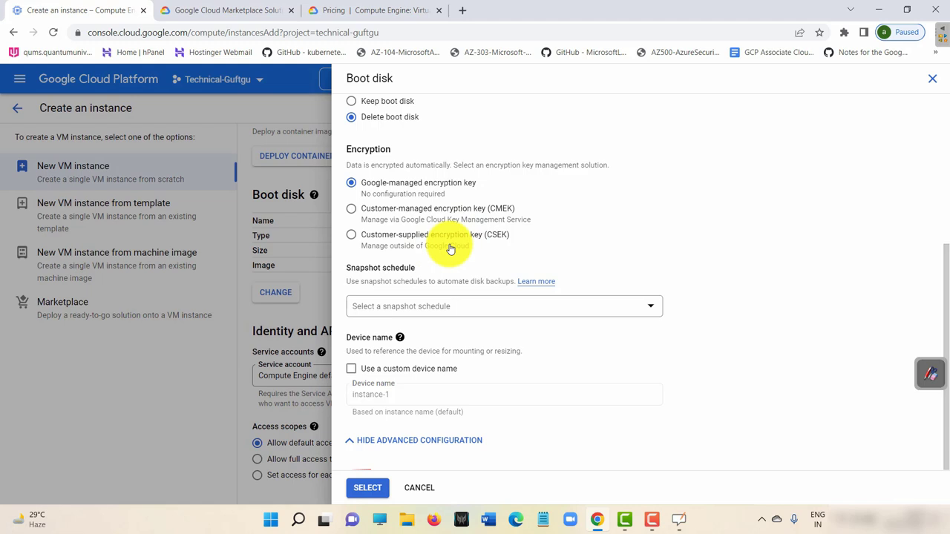
left_click(351, 235)
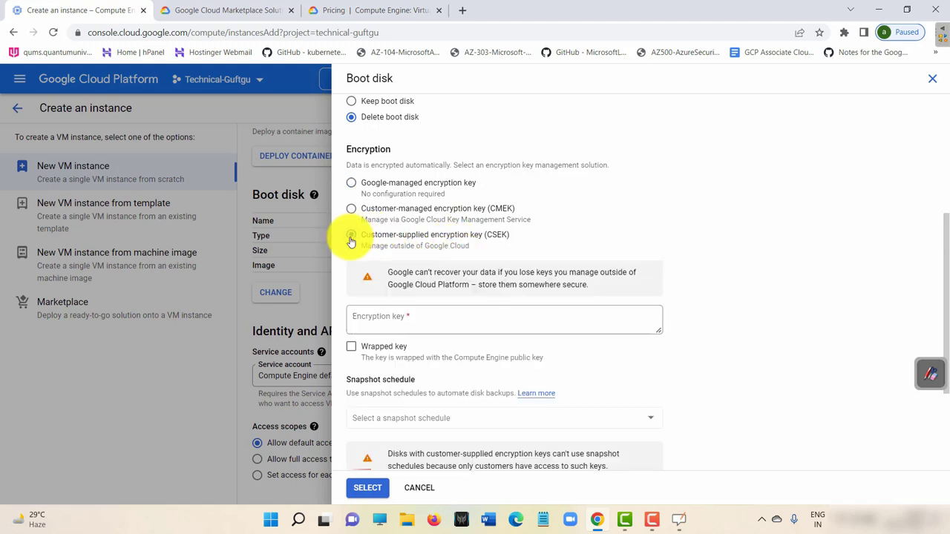
left_click(352, 182)
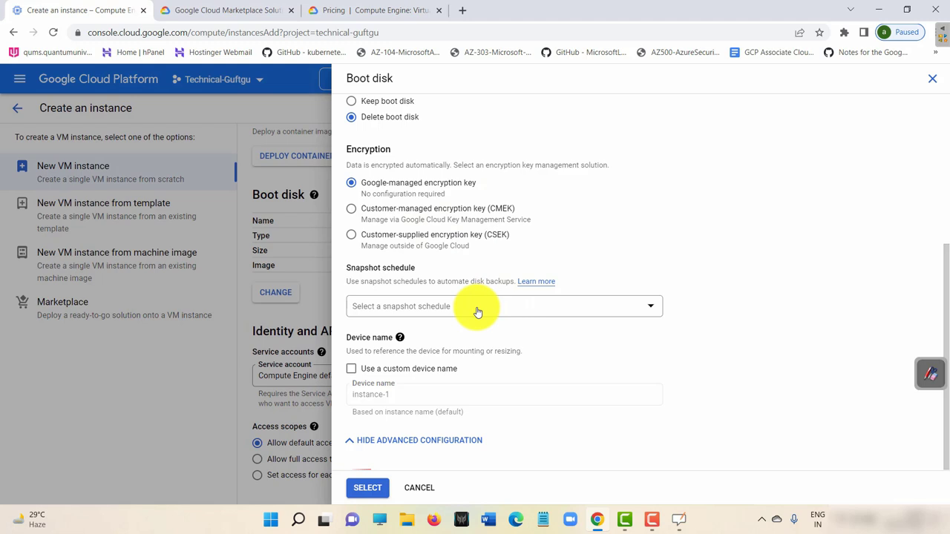
left_click(503, 303)
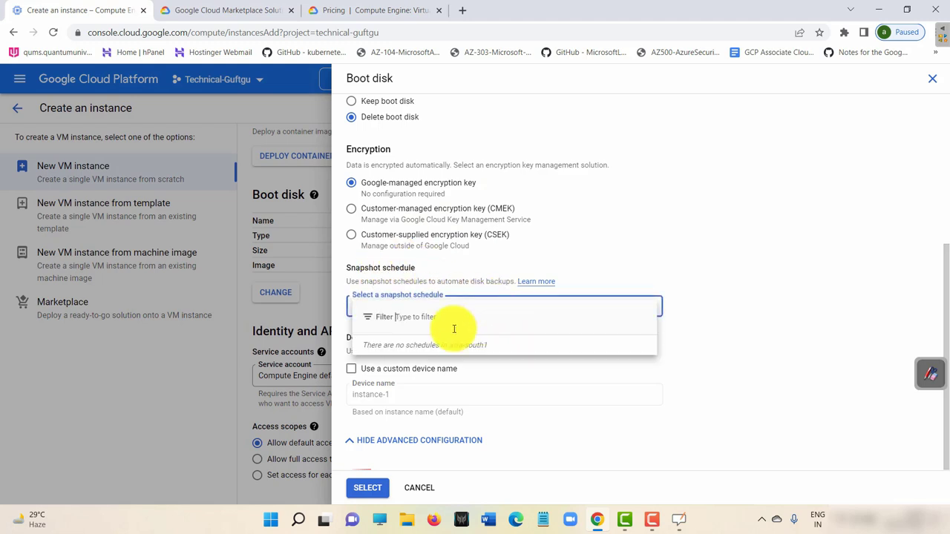
left_click(671, 208)
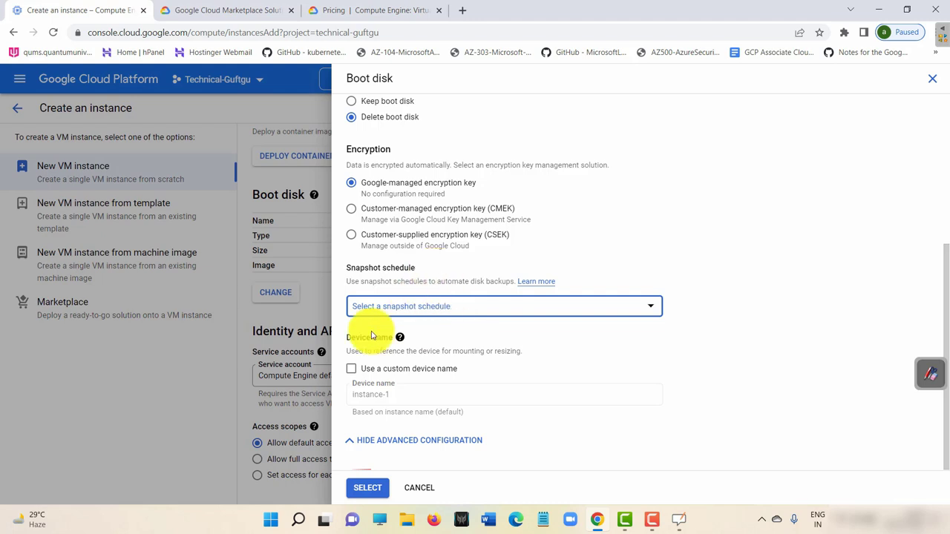
left_click(434, 310)
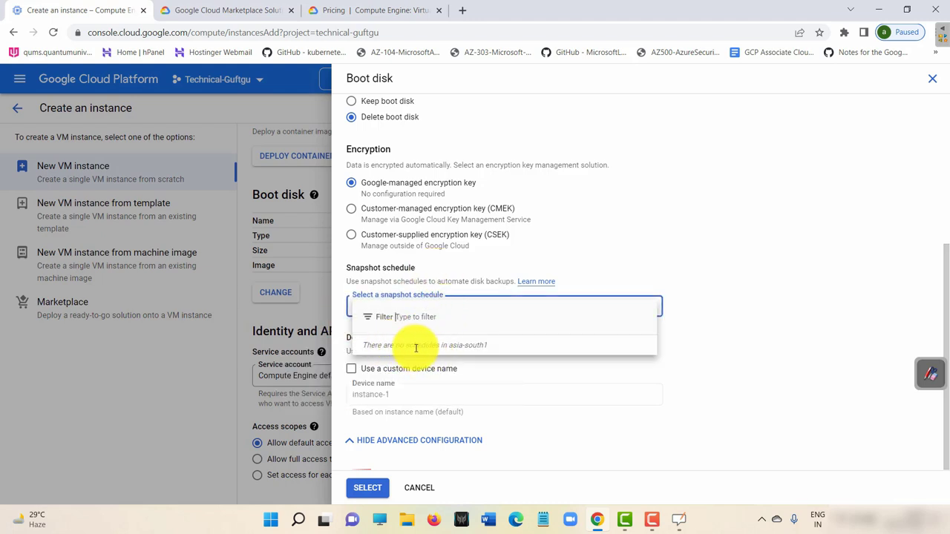
left_click(749, 211)
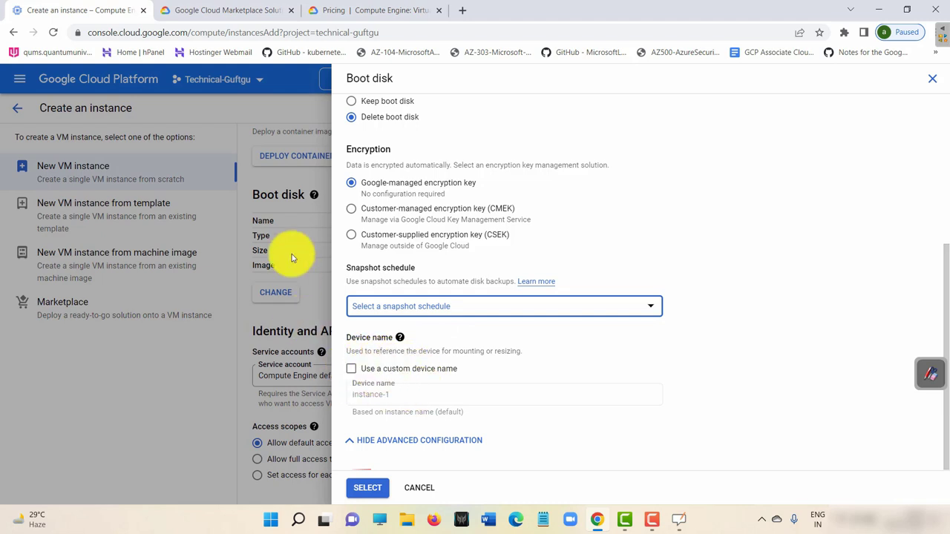
left_click(351, 371)
left_click(403, 395)
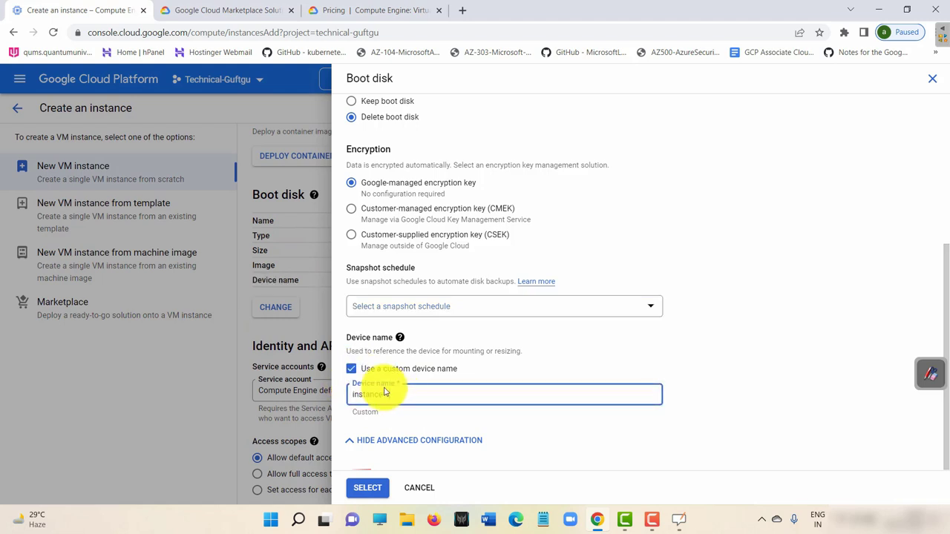
left_click(352, 369)
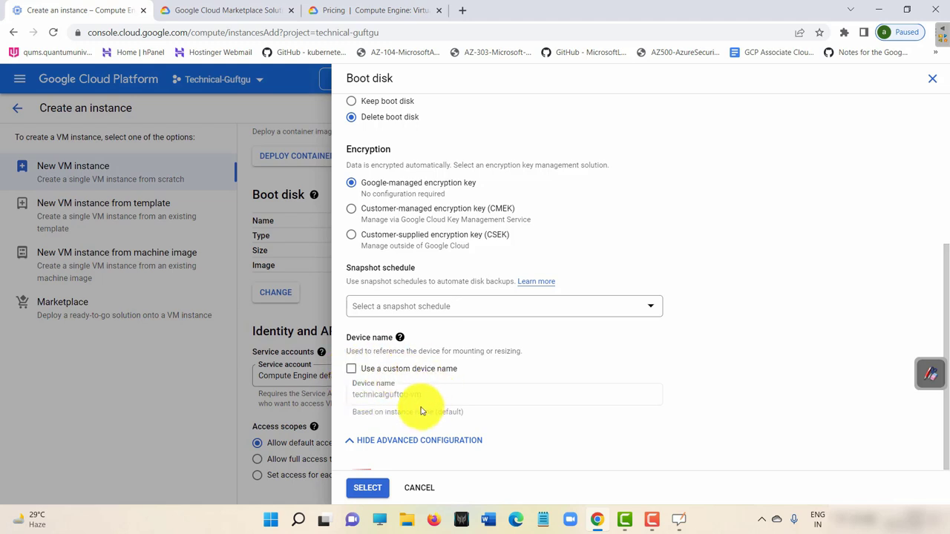
left_click(379, 490)
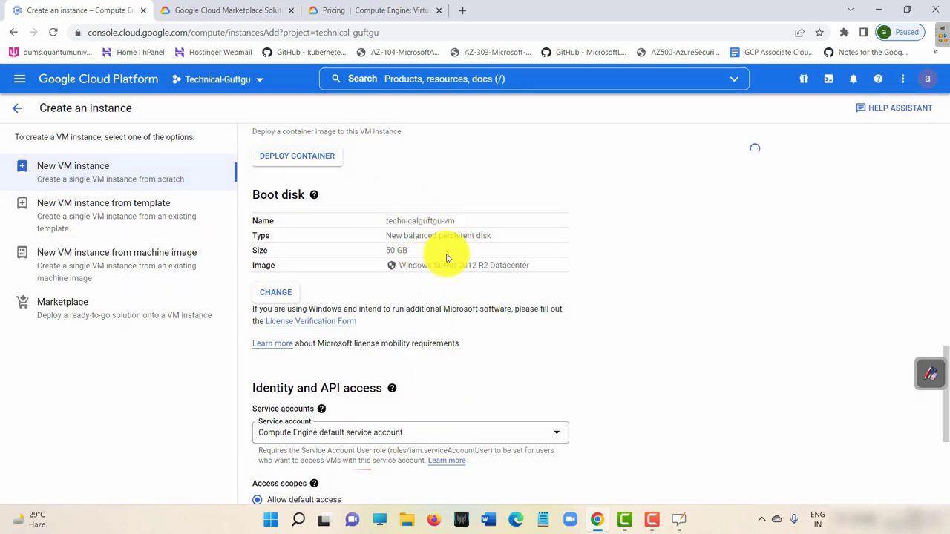
scroll(686, 245, "up", 15)
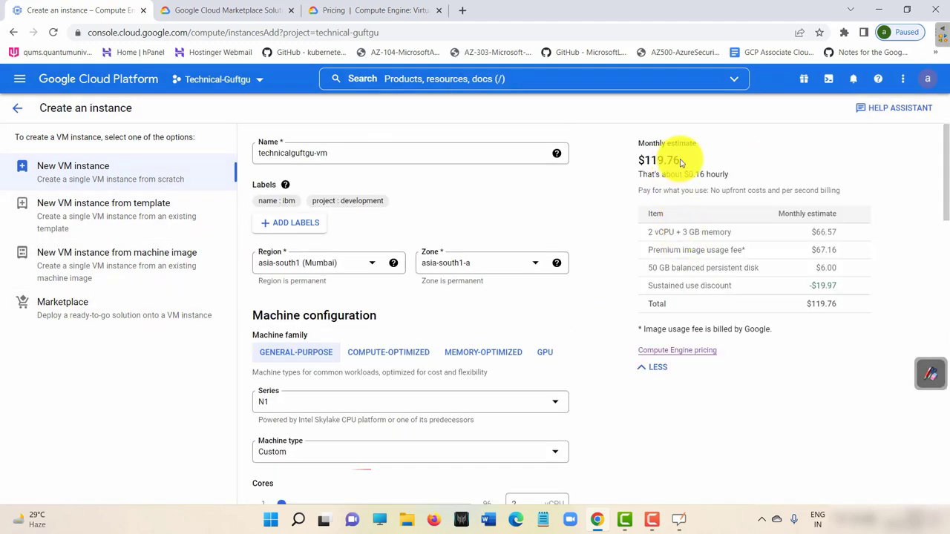
left_click_drag(680, 162, 639, 160)
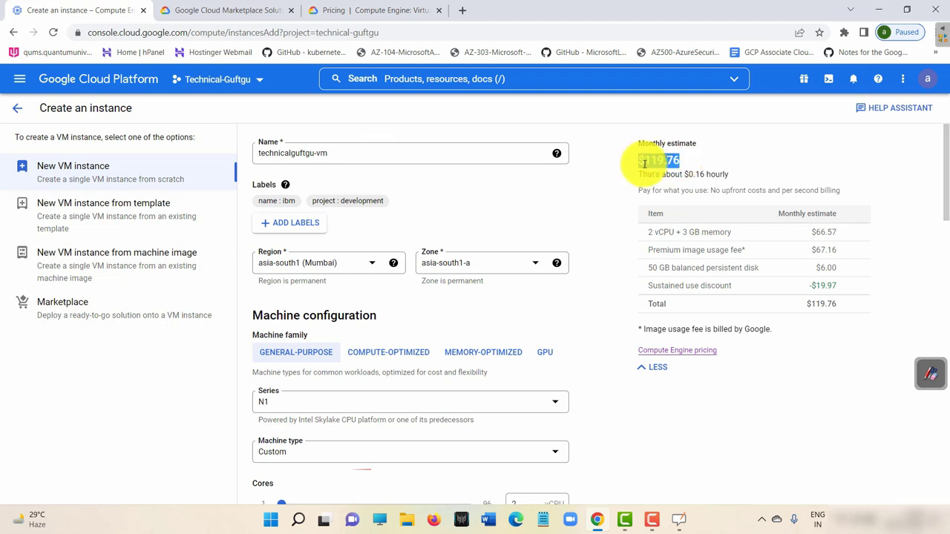
left_click(659, 144)
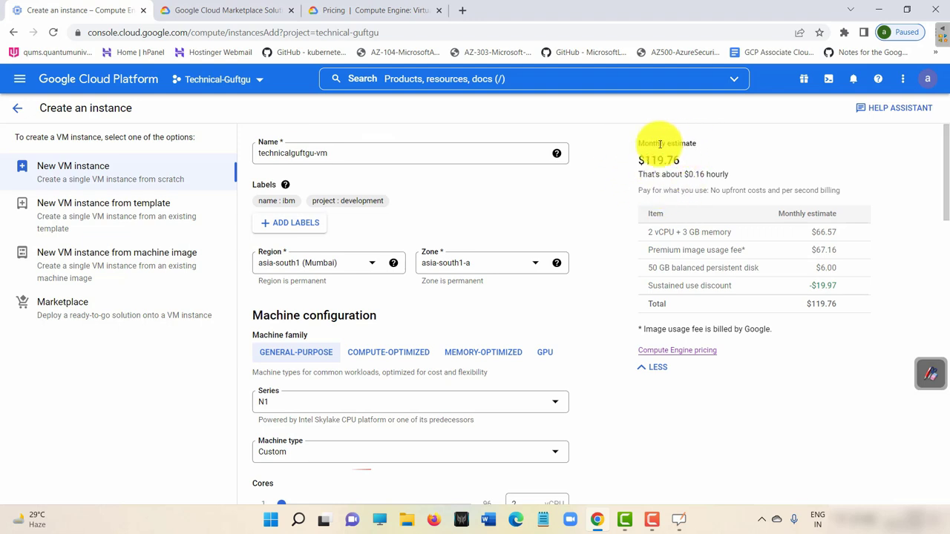
key("ctrl+a")
left_click(738, 156)
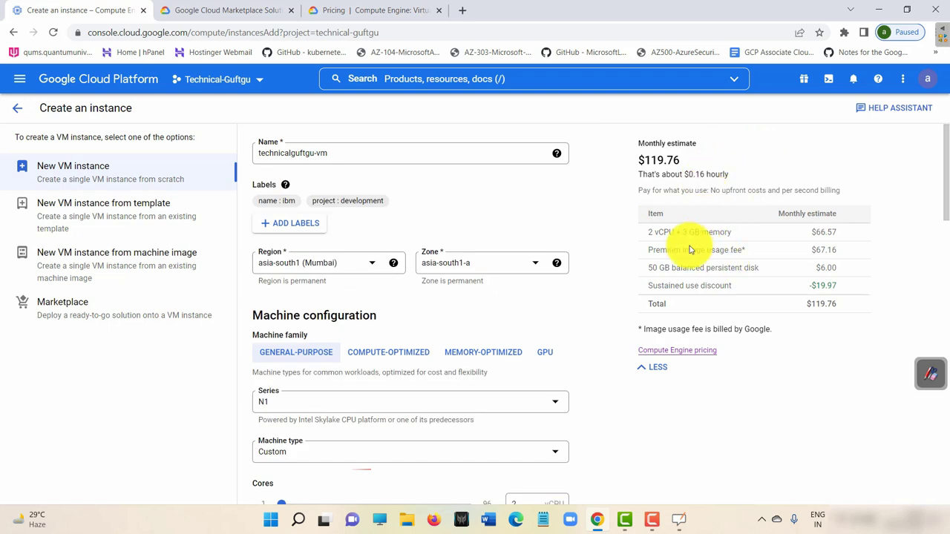
scroll(575, 245, "down", 5)
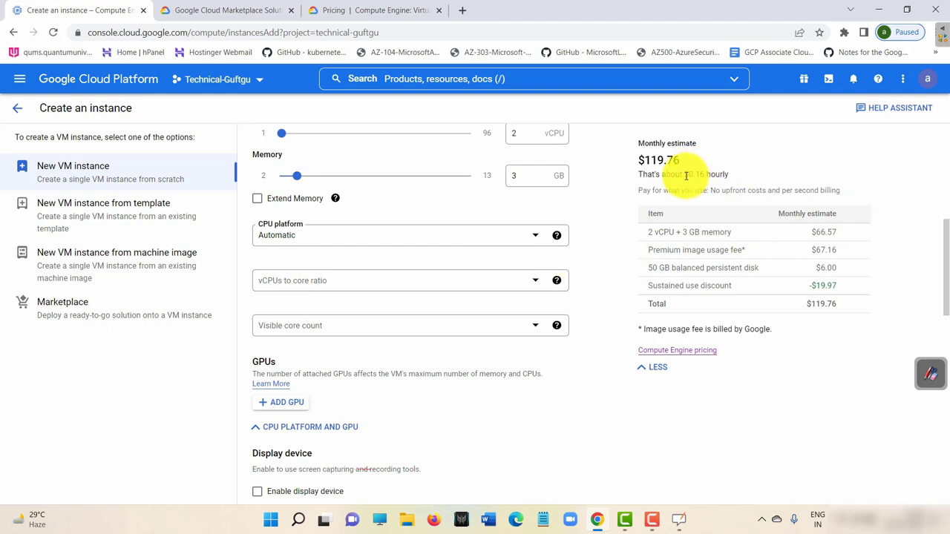
left_click_drag(685, 175, 728, 176)
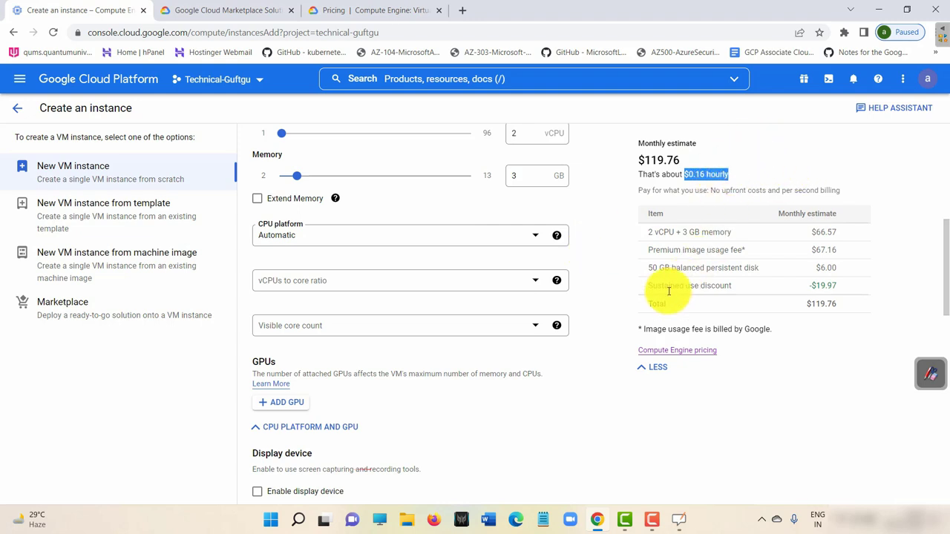
scroll(587, 289, "down", 1)
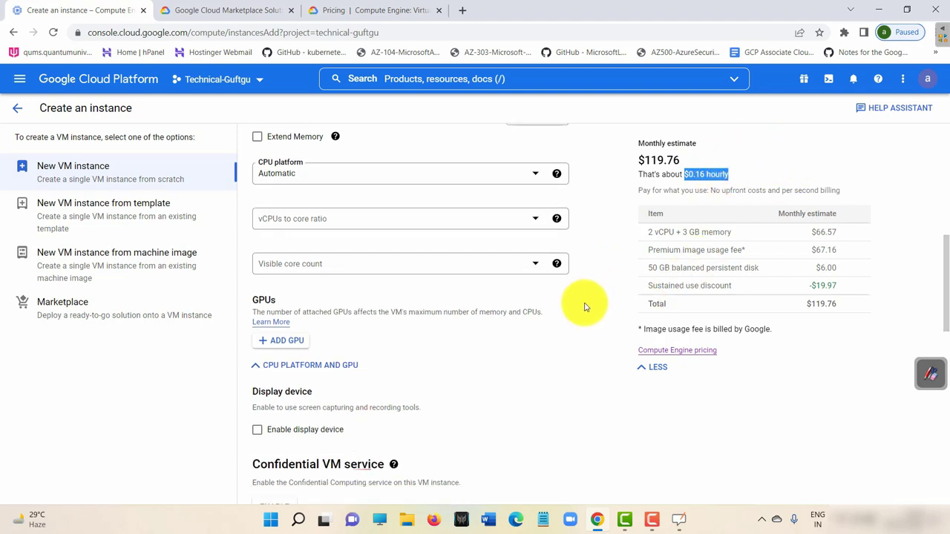
scroll(586, 300, "down", 9)
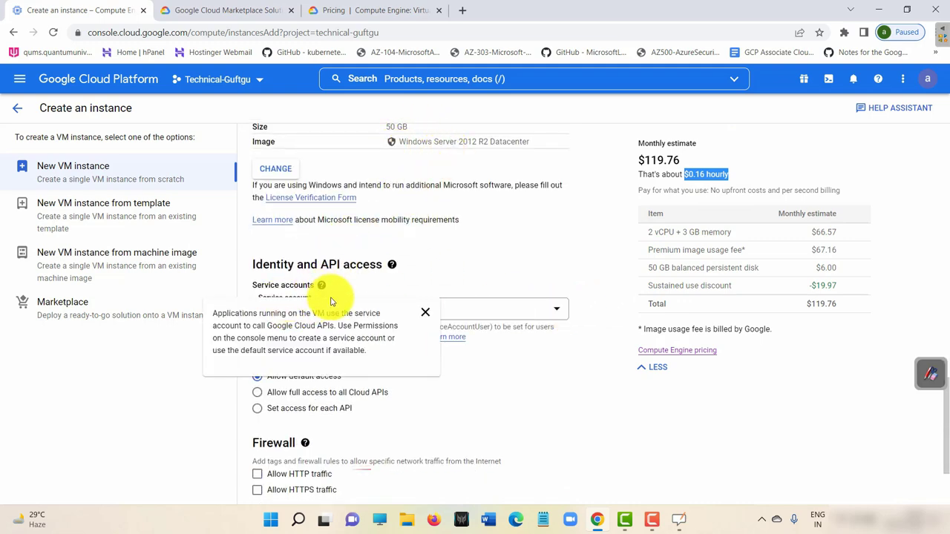
scroll(482, 302, "down", 1)
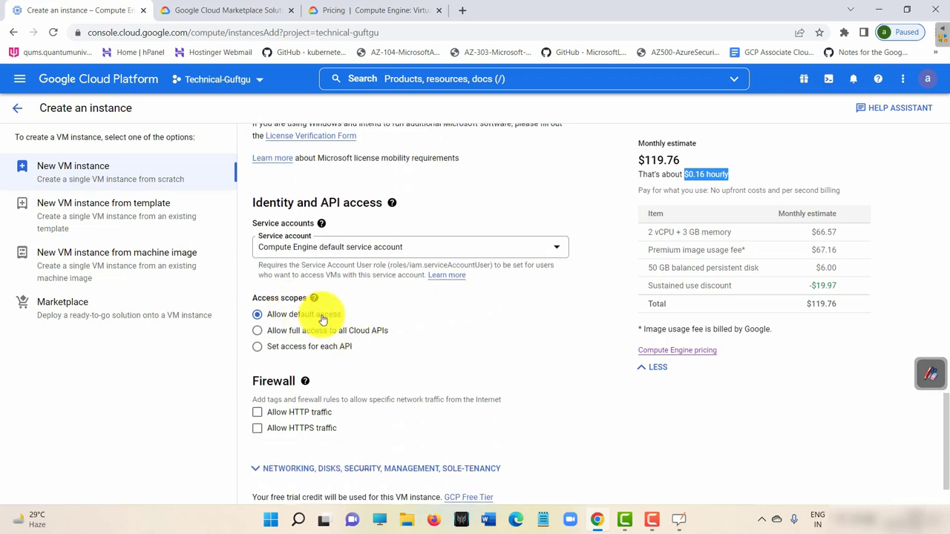
mouse_move(312, 299)
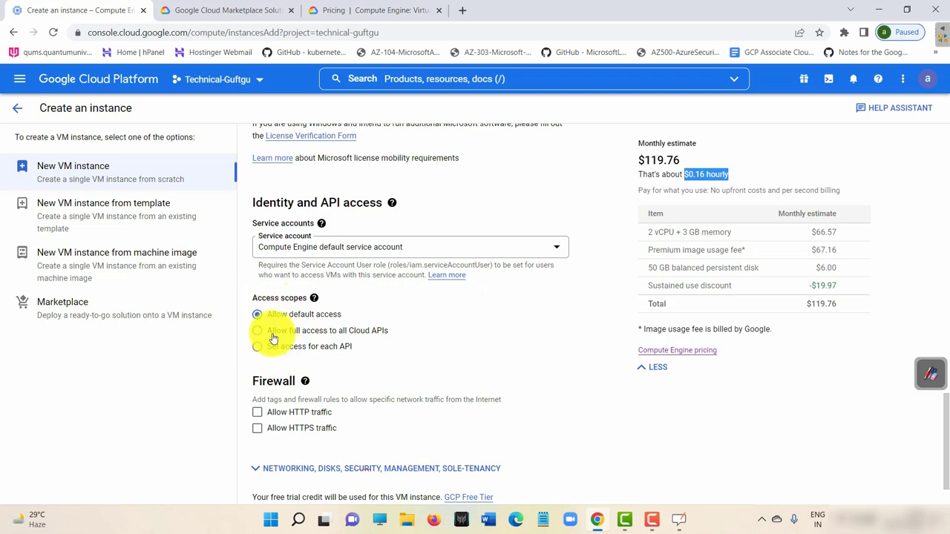
scroll(452, 333, "down", 1)
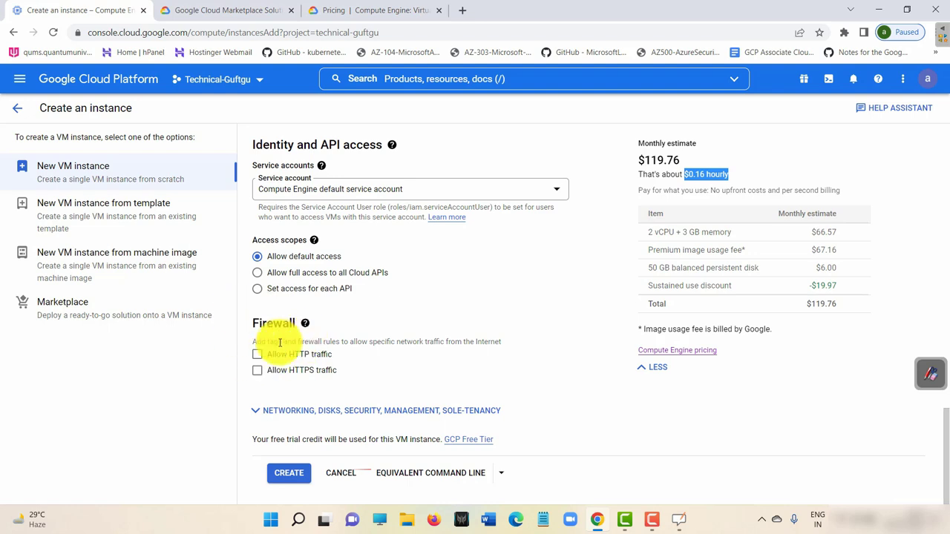
Dismiss the firewall help popup and tick both Allow HTTP and Allow HTTPS traffic.
mouse_move(307, 326)
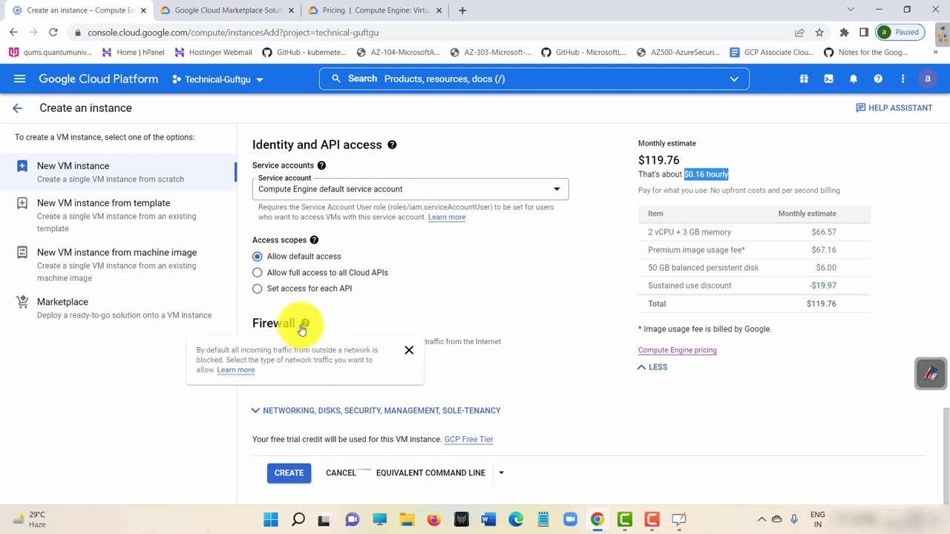
left_click(462, 382)
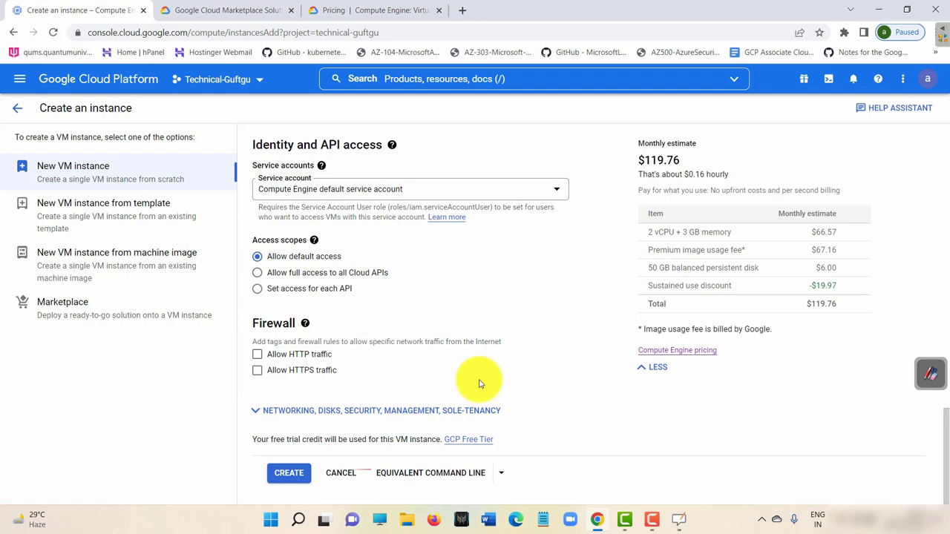
left_click(257, 371)
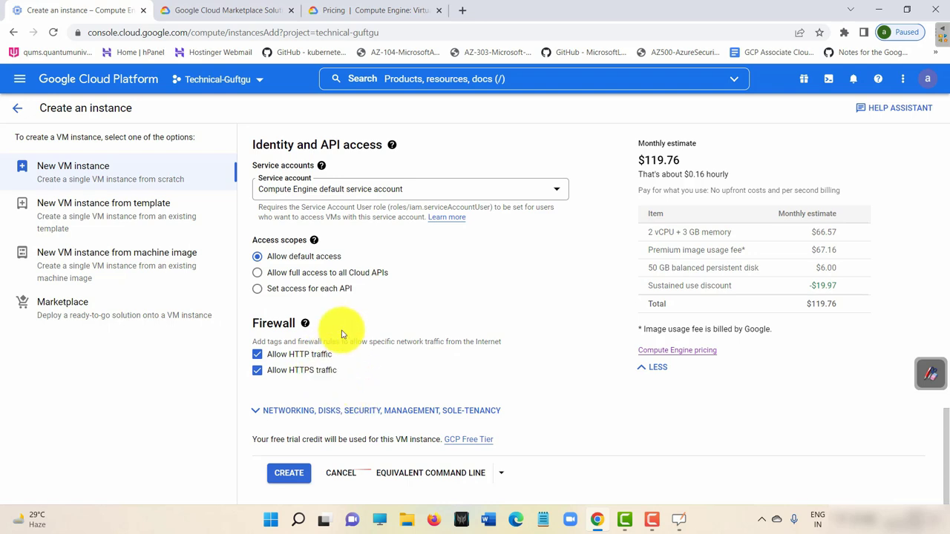
mouse_move(280, 343)
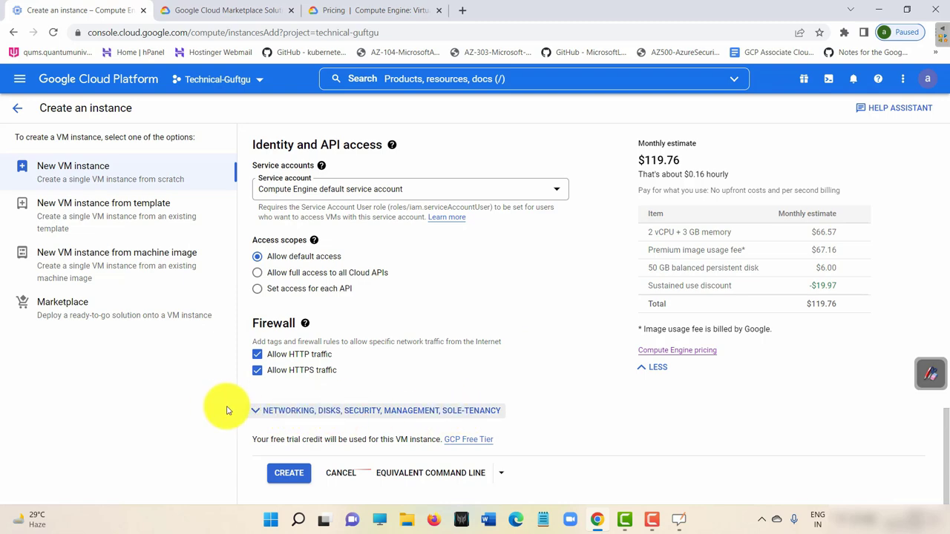
scroll(390, 274, "up", 15)
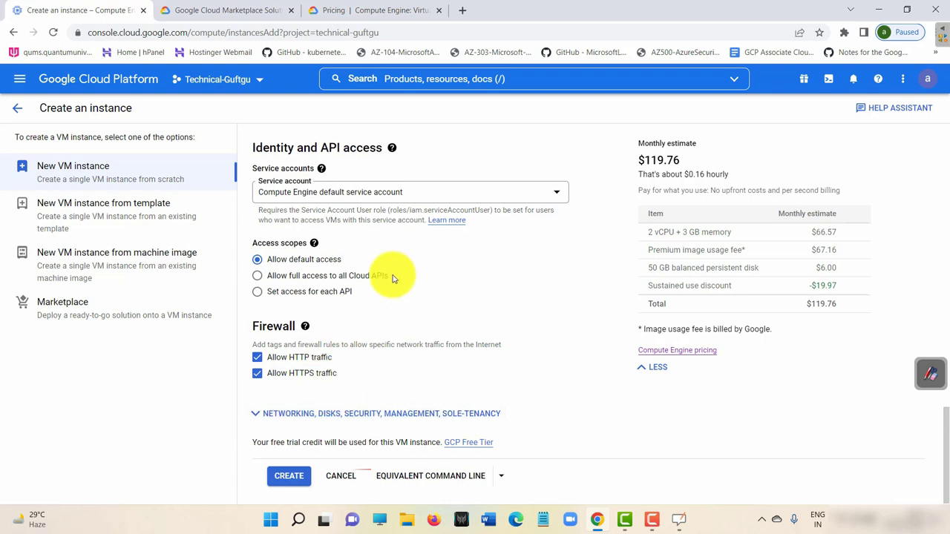
scroll(363, 233, "down", 15)
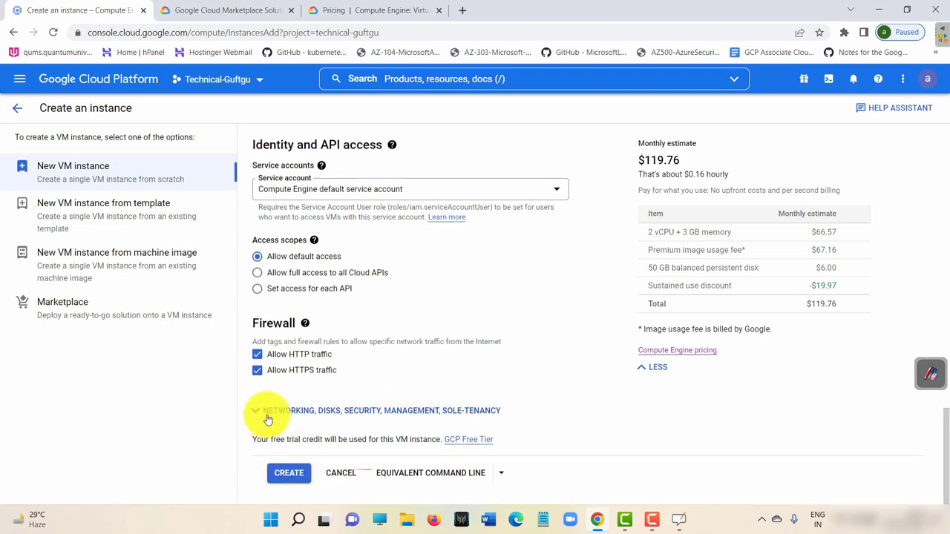
Expand Networking, disks, security and open the default network interface for editing.
left_click(259, 413)
scroll(434, 371, "down", 2)
scroll(434, 371, "down", 2)
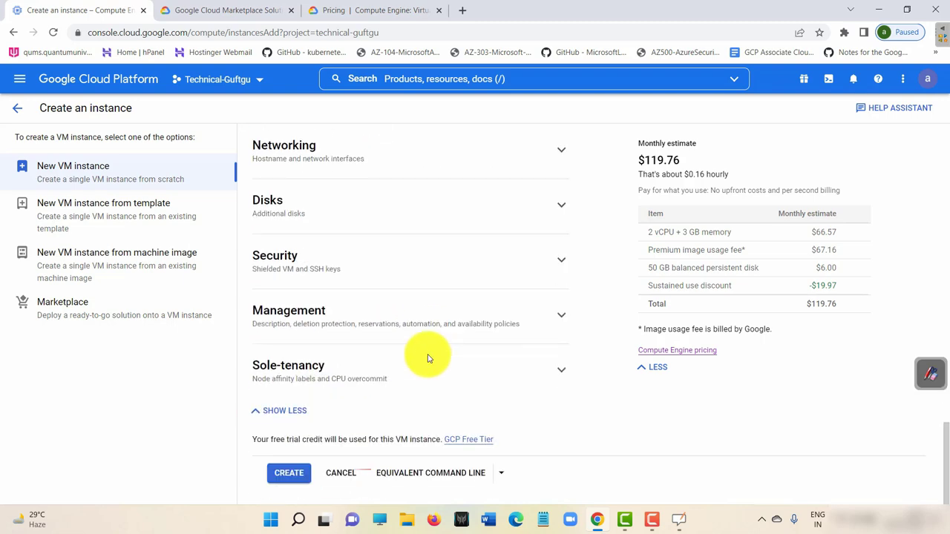
scroll(424, 356, "up", 3)
left_click(371, 397)
scroll(430, 371, "down", 3)
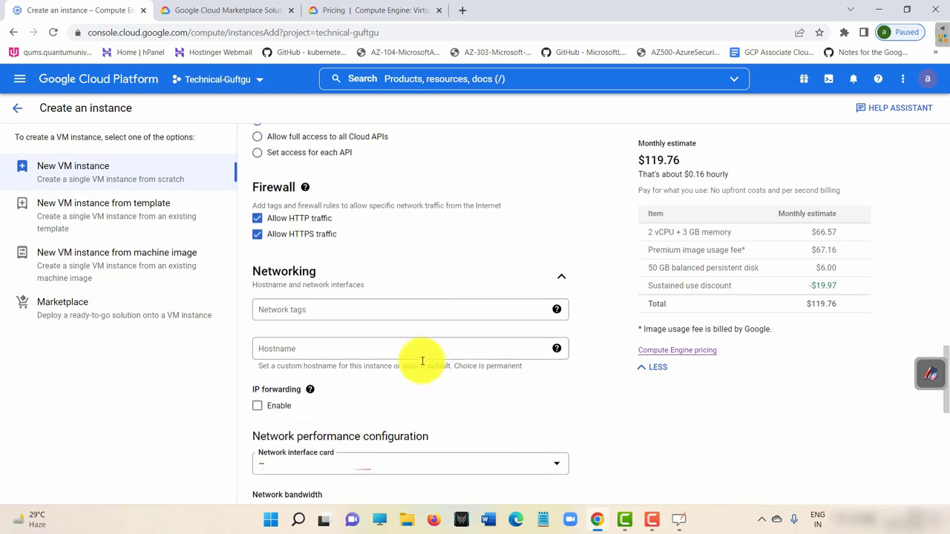
scroll(391, 388, "down", 2)
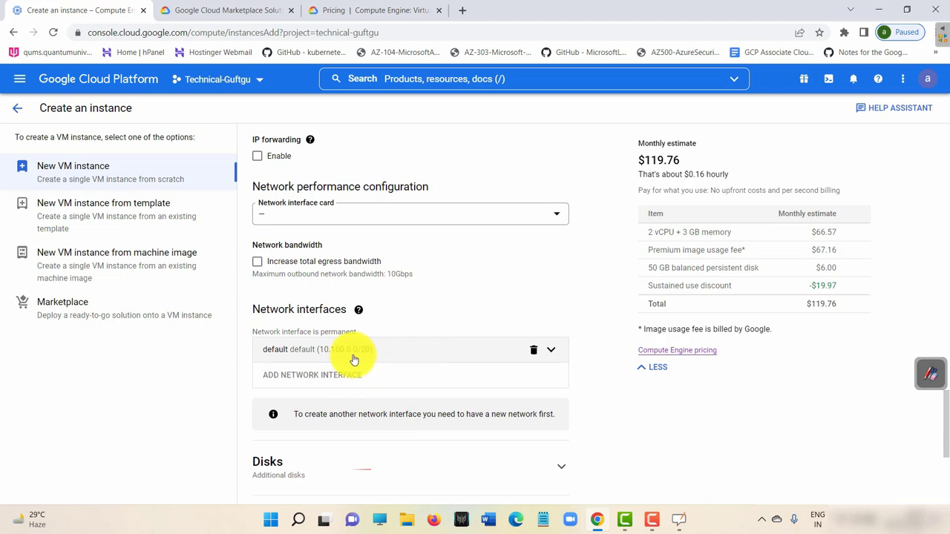
left_click(435, 349)
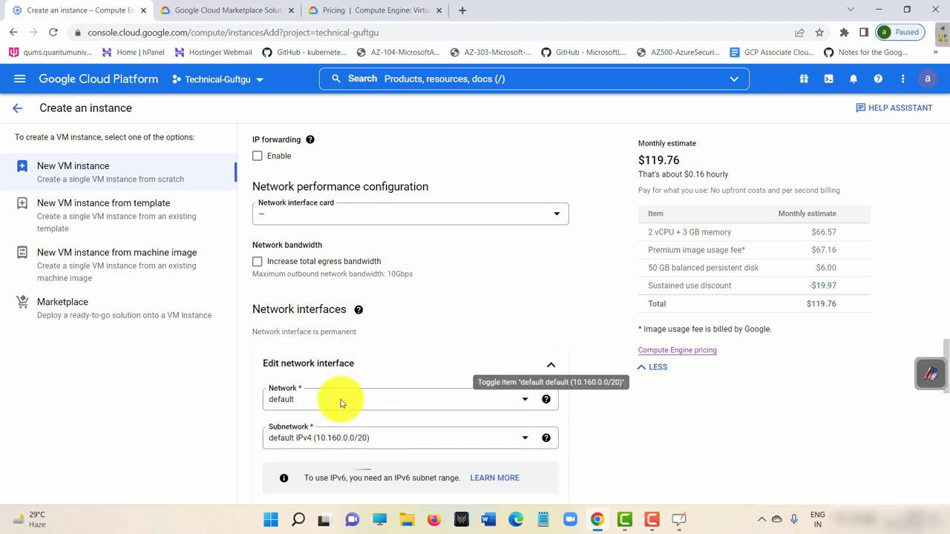
Keep the primary internal IP as Ephemeral (Automatic) after cancelling a static IP reservation.
scroll(483, 297, "down", 4)
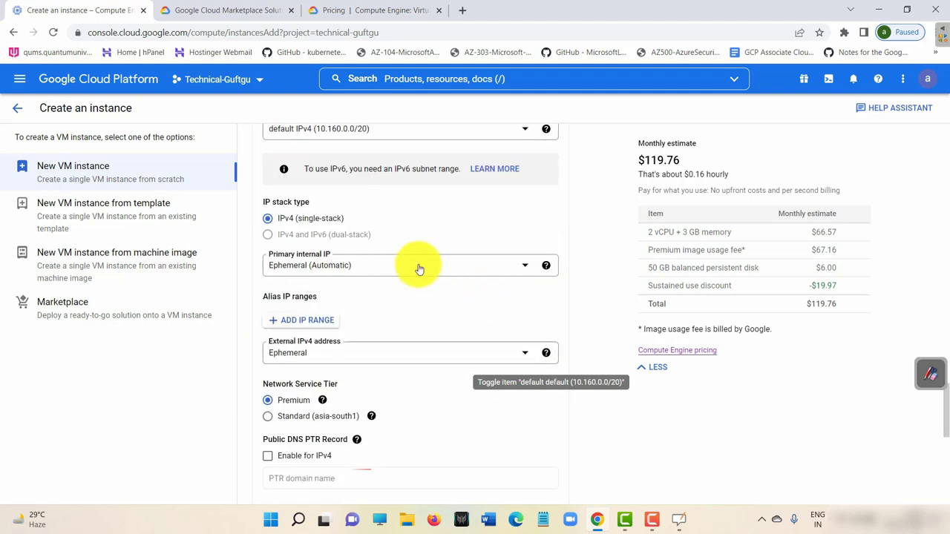
left_click(419, 268)
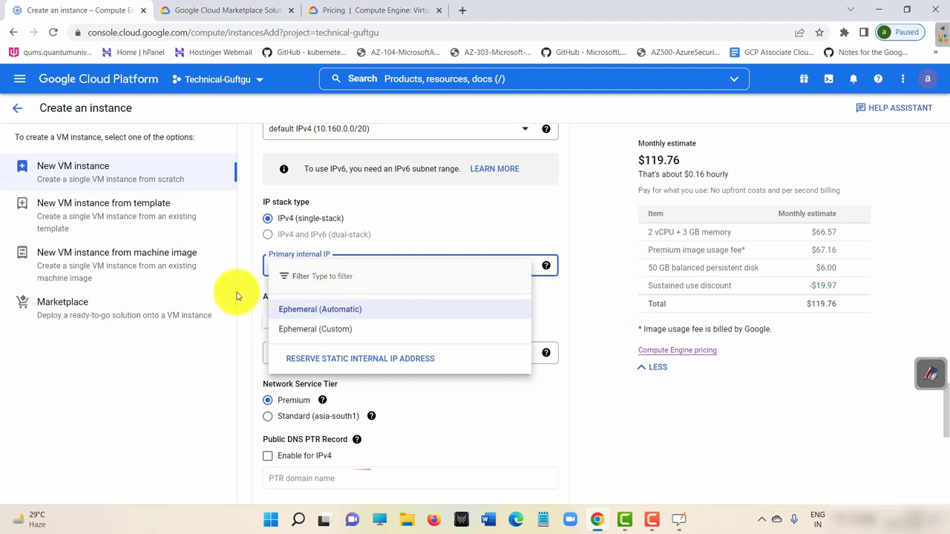
left_click(329, 281)
left_click(356, 273)
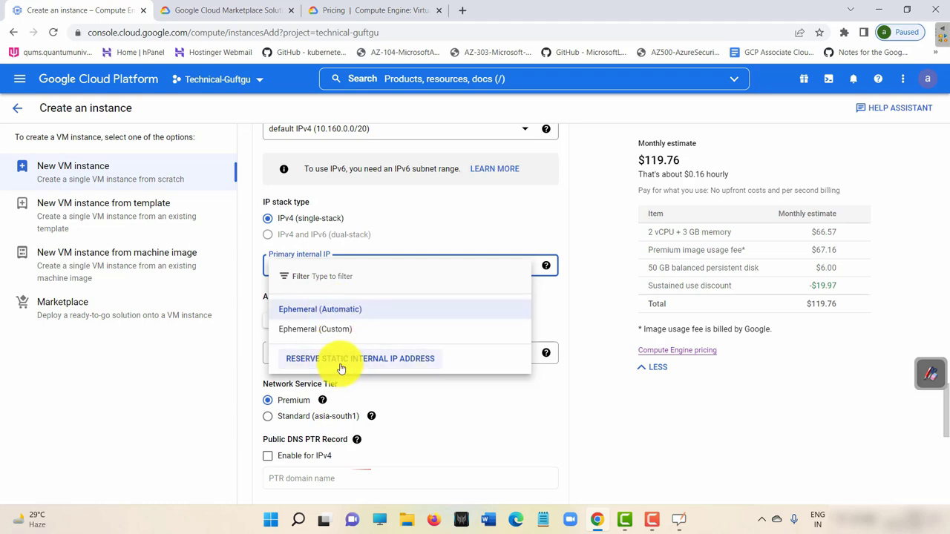
left_click(341, 364)
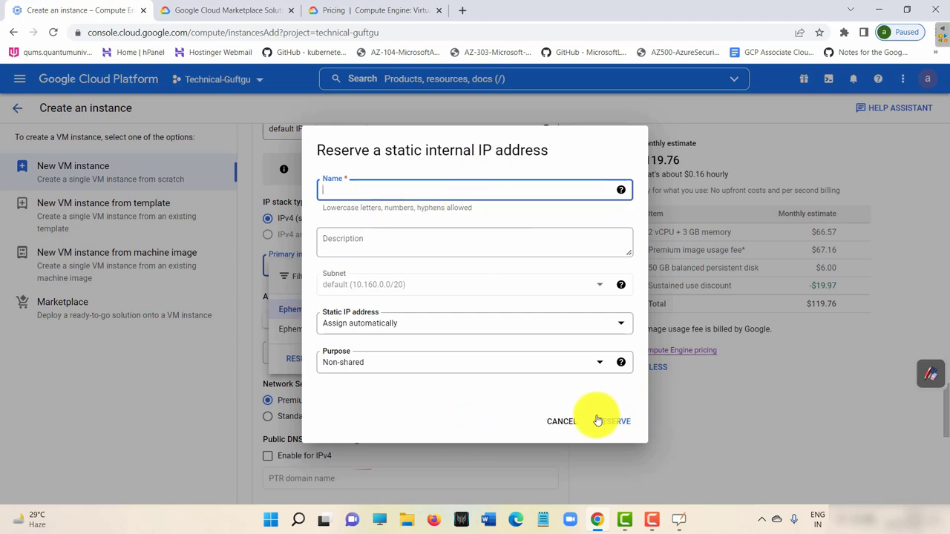
left_click(561, 422)
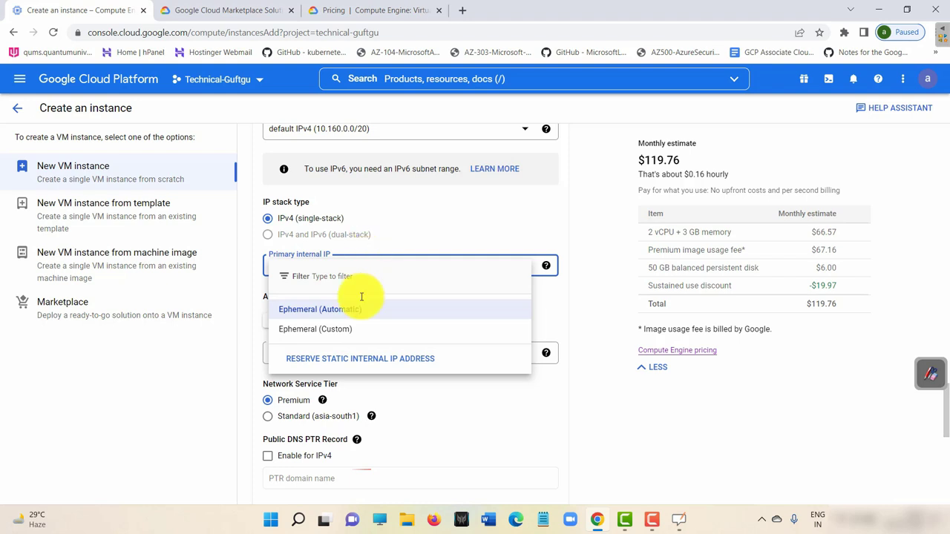
left_click(340, 309)
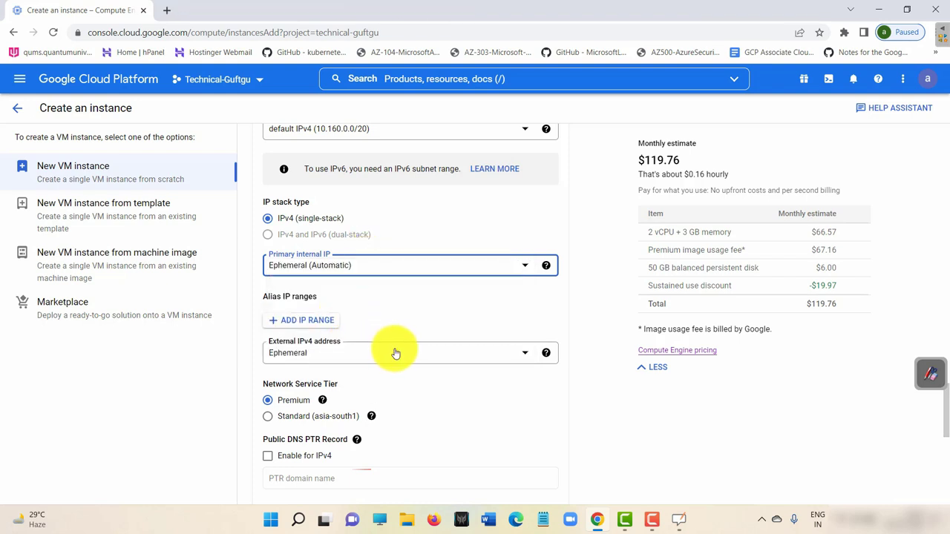
left_click(364, 357)
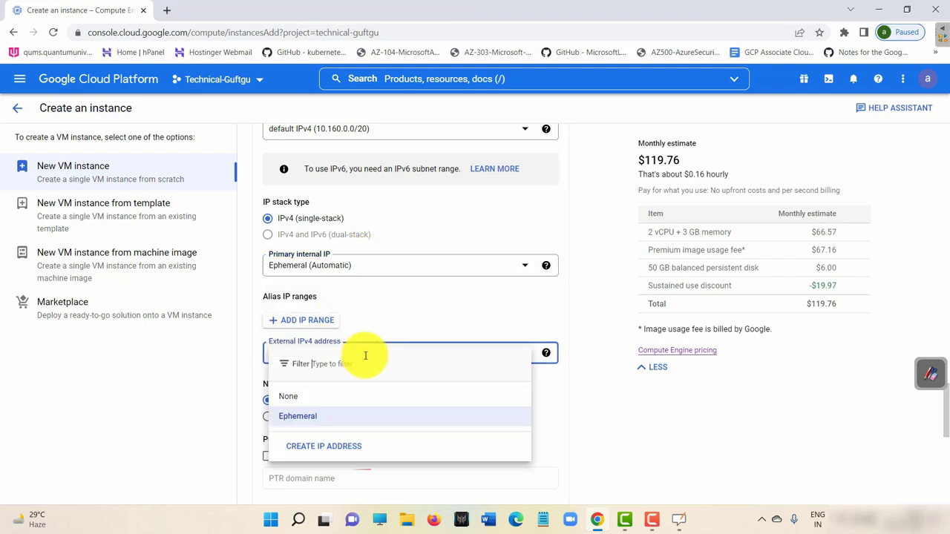
Reserve static external IP mystatic-ip (34.100.252.234) and check the $119.76 monthly estimate.
left_click(336, 451)
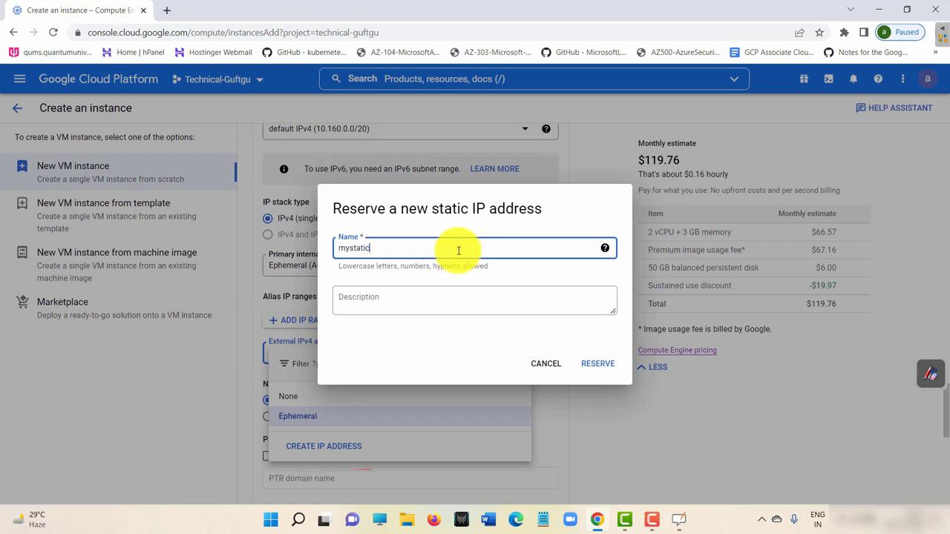
left_click(597, 364)
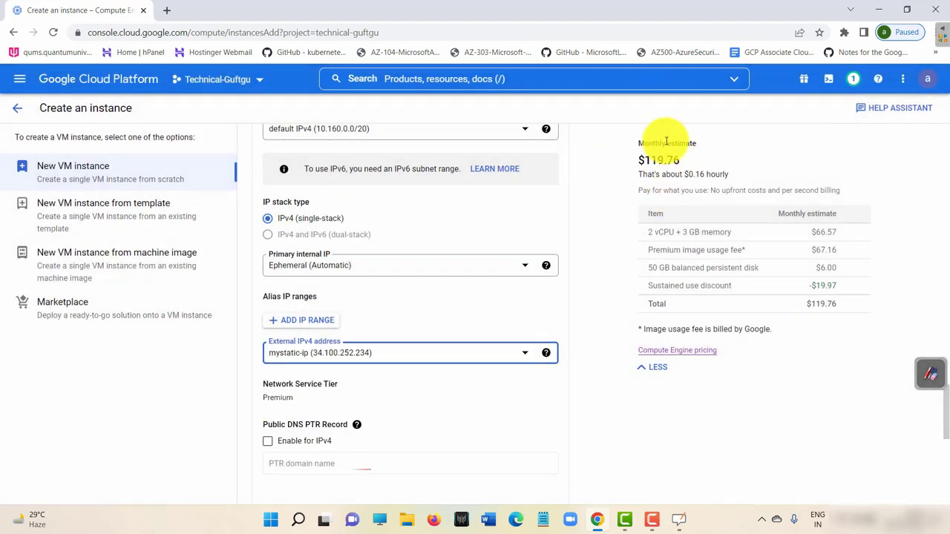
left_click_drag(679, 159, 642, 160)
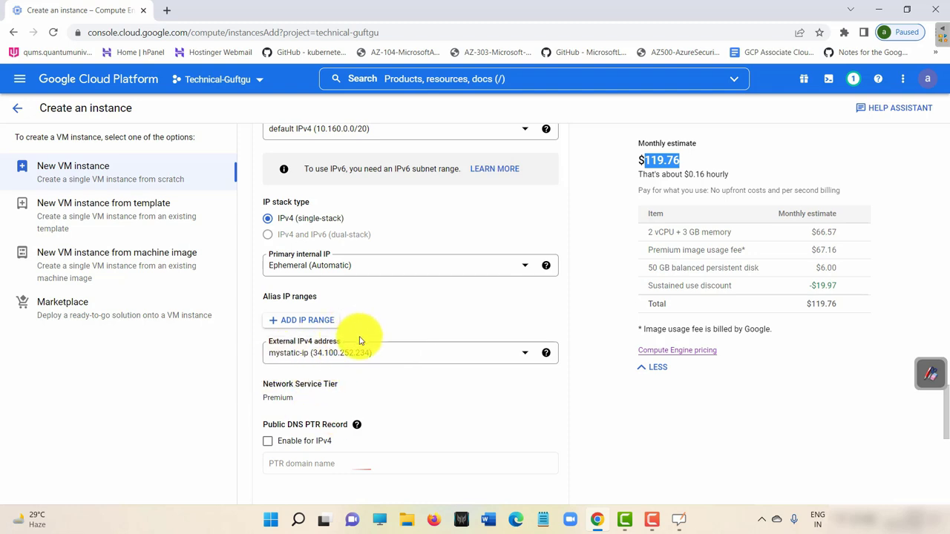
scroll(348, 334, "down", 1)
left_click_drag(379, 294, 314, 296)
left_click(308, 295)
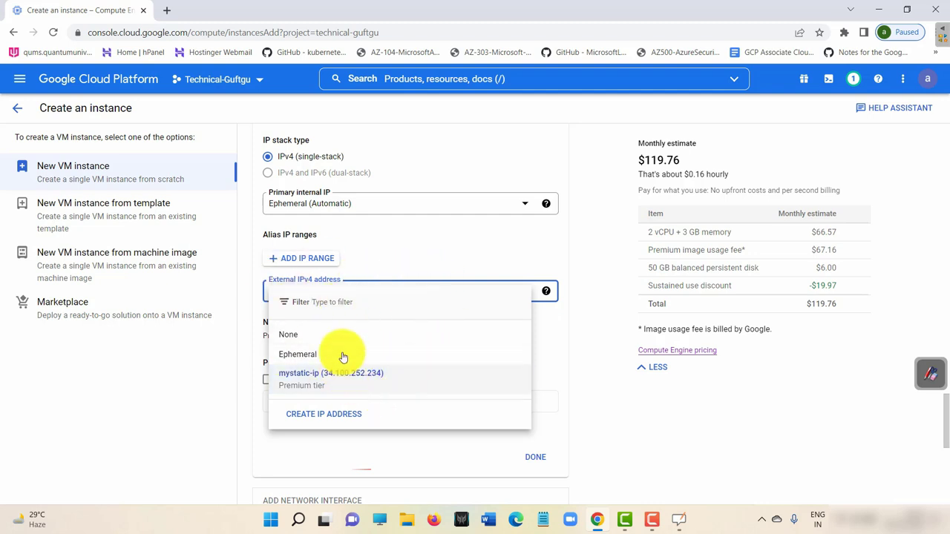
left_click(555, 360)
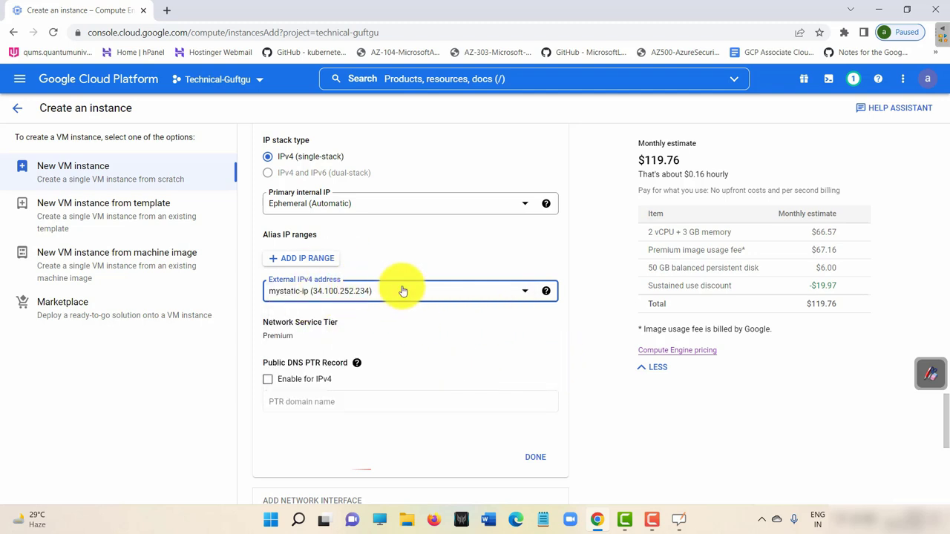
left_click(397, 204)
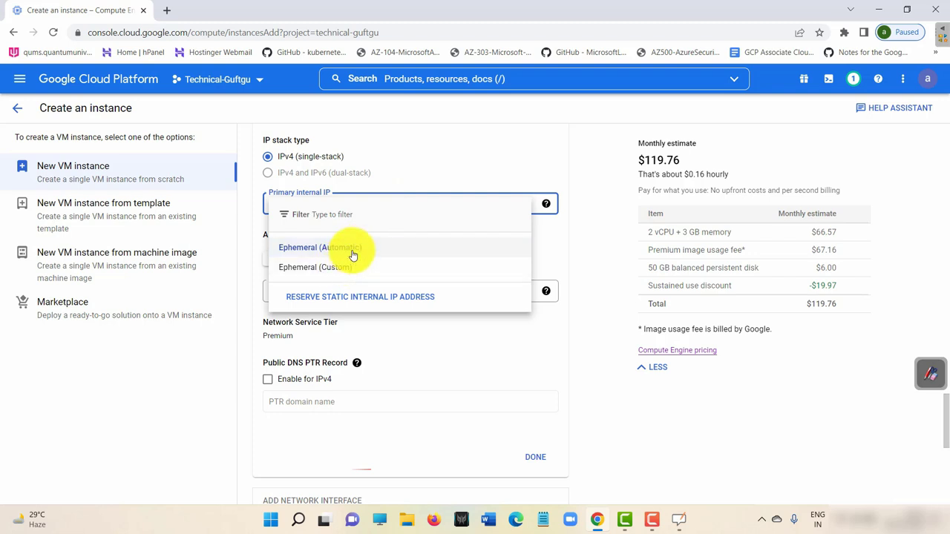
left_click(496, 255)
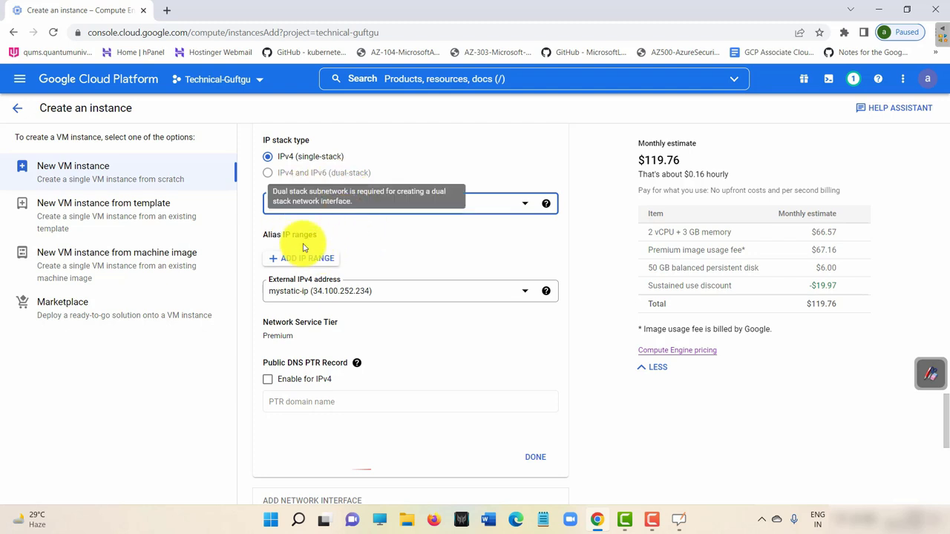
left_click(368, 292)
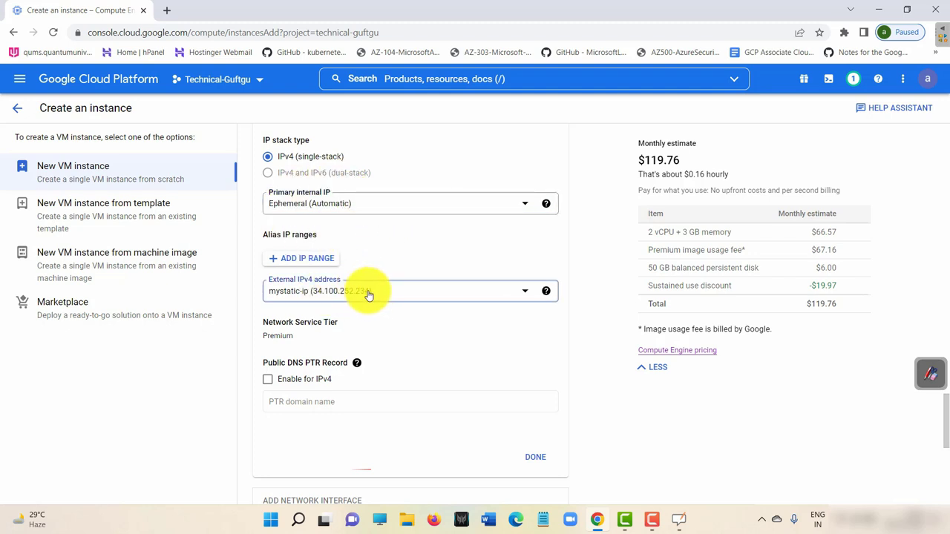
left_click(297, 295)
left_click(427, 220)
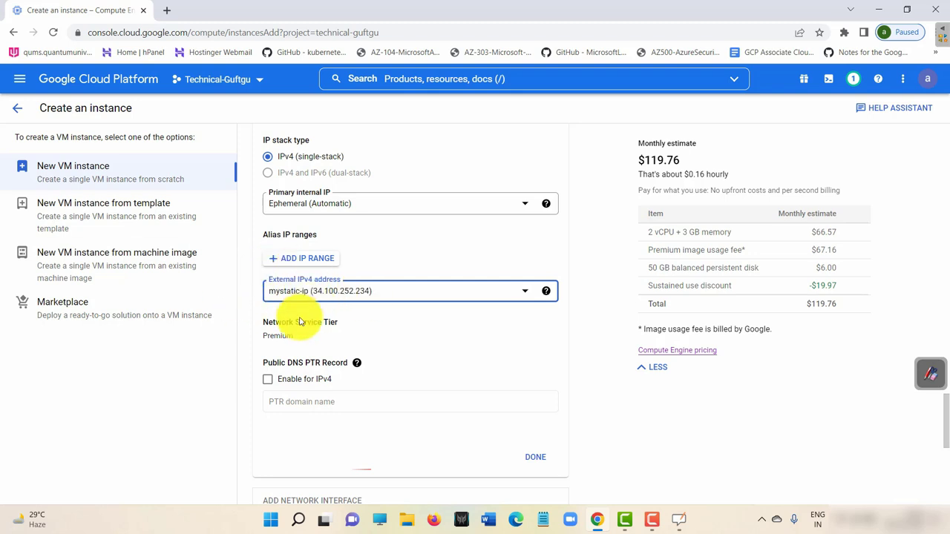
scroll(381, 312, "down", 2)
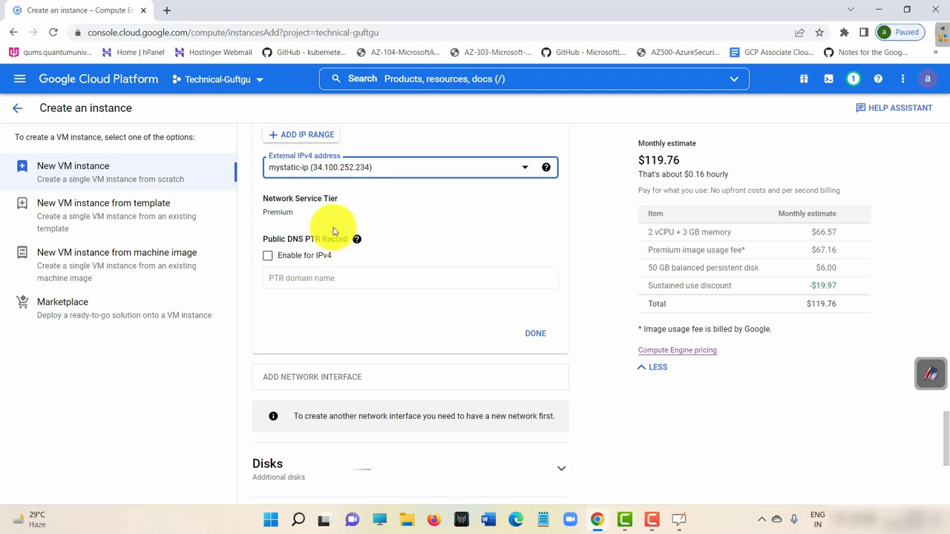
scroll(340, 351, "down", 3)
scroll(339, 352, "down", 1)
Return to the VM form and dismiss the Add new disk panel without adding a disk.
left_click(376, 229)
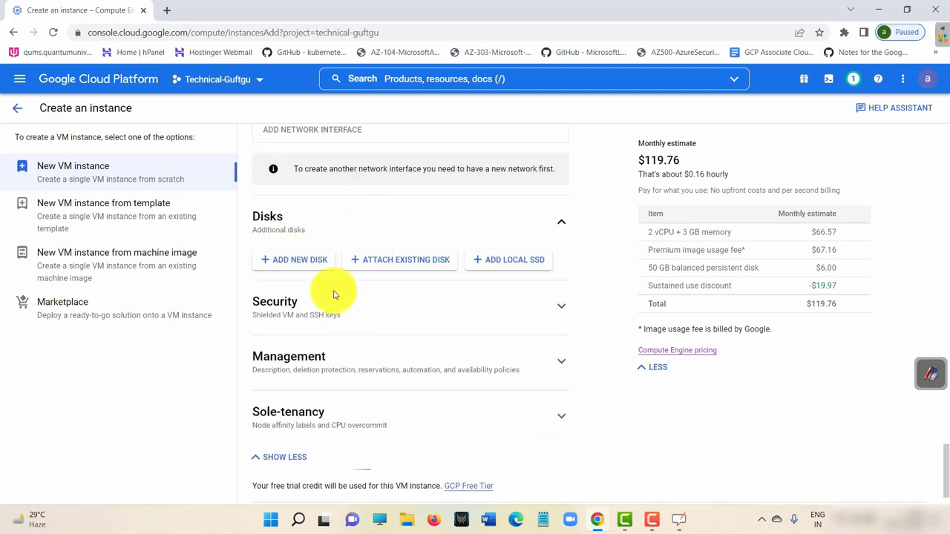
left_click(378, 521)
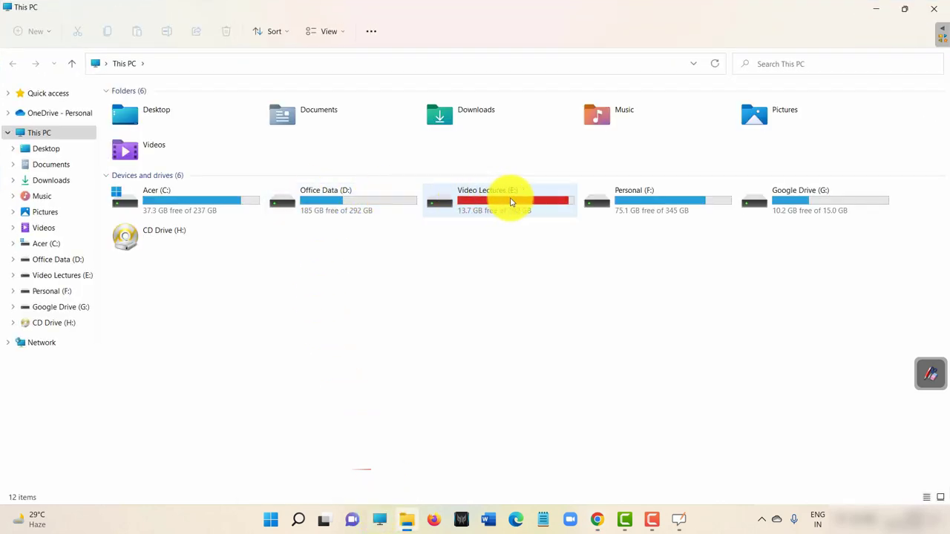
left_click(875, 8)
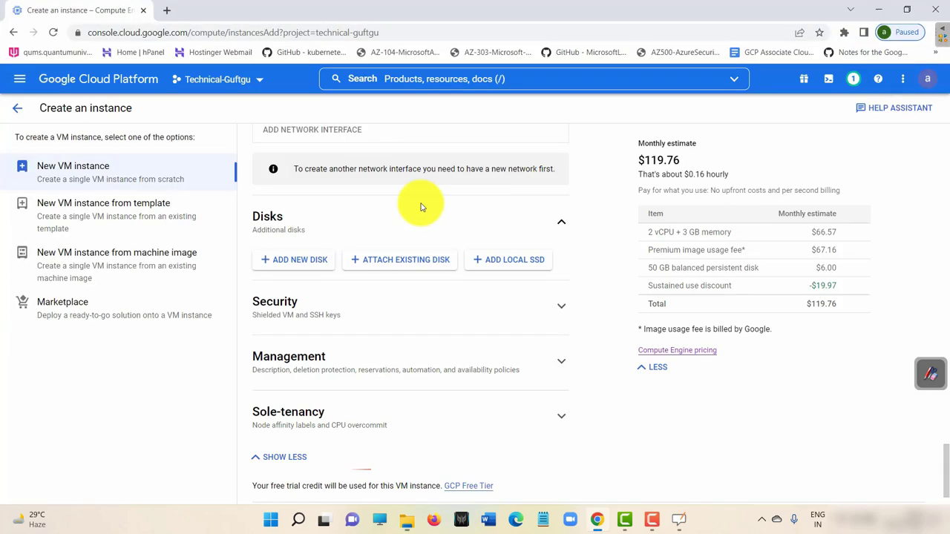
left_click(315, 267)
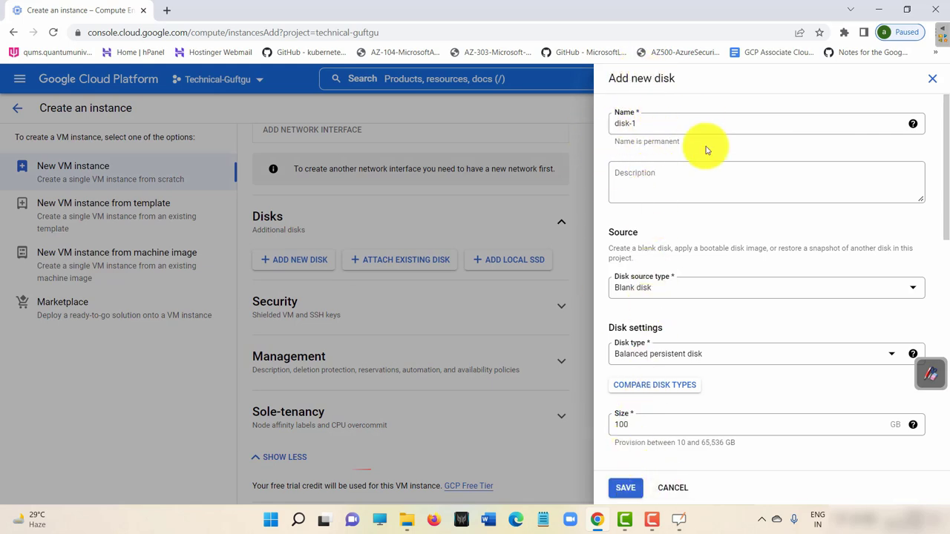
left_click(671, 487)
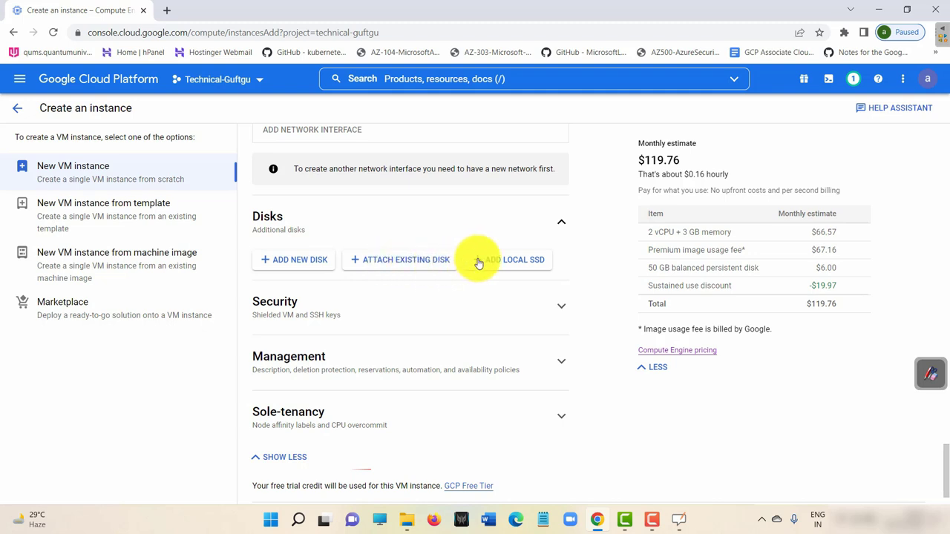
Close the local SSD panel at 375 GB without adding it, and expand the Security settings.
left_click(525, 265)
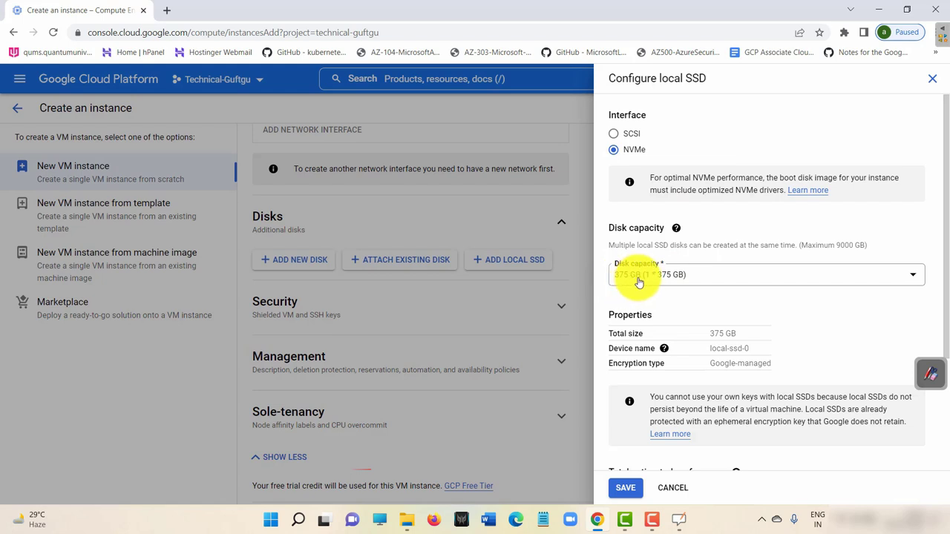
left_click(701, 275)
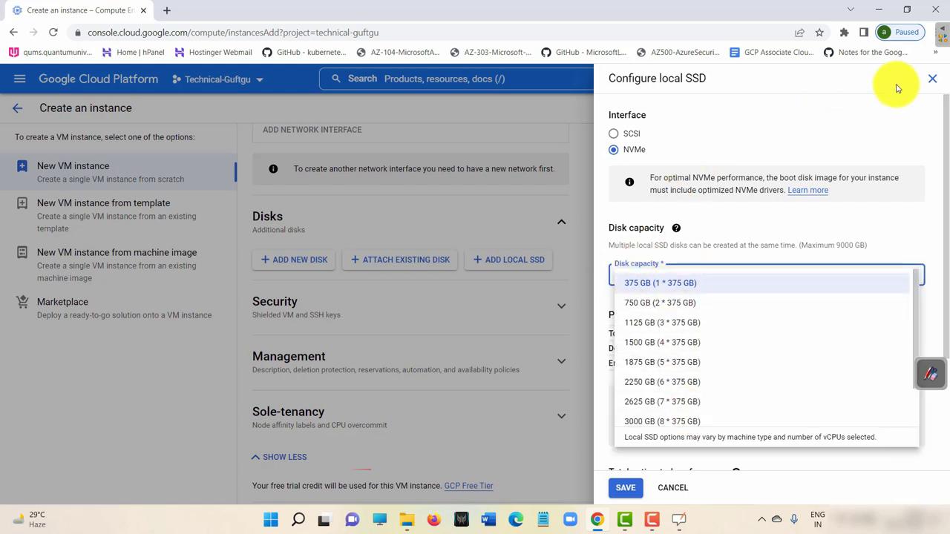
left_click(936, 82)
left_click(933, 80)
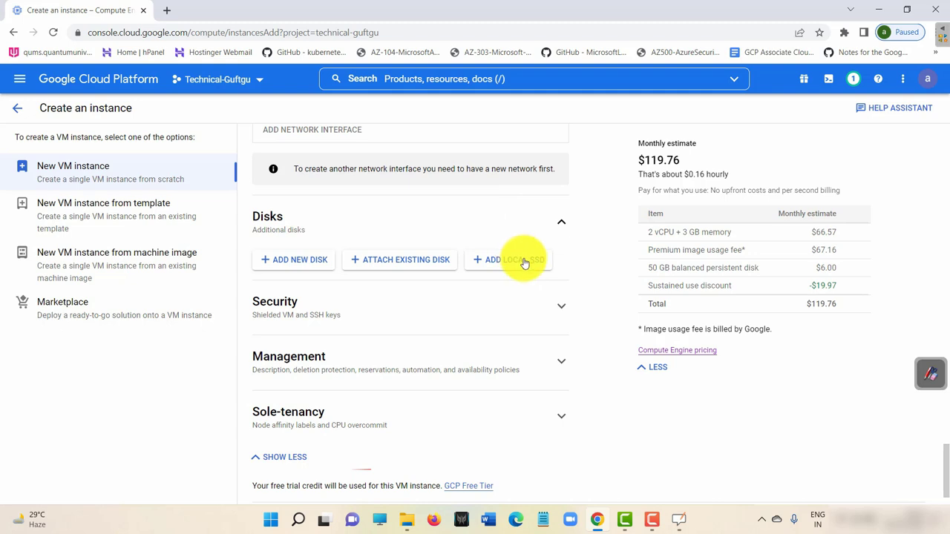
left_click(435, 310)
Open the Shielded VM 'Learn more' documentation in a new tab and switch to it.
left_click(307, 332)
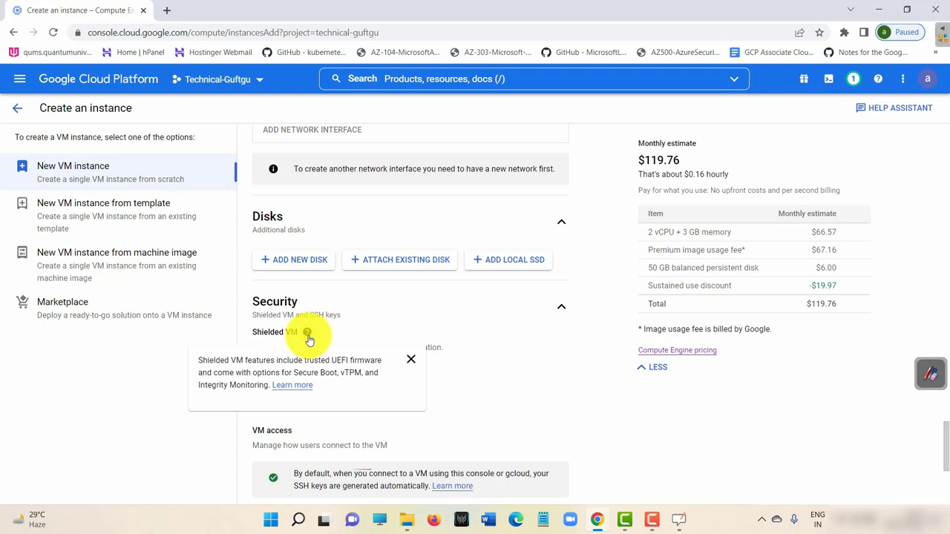
right_click(295, 385)
left_click(346, 282)
left_click(200, 10)
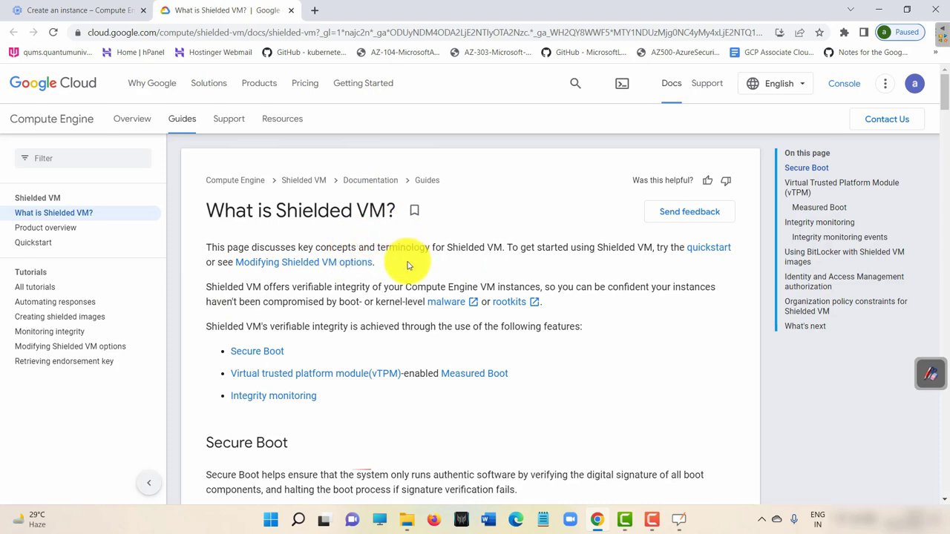
Read the Secure Boot, vTPM, Measured Boot and Integrity monitoring docs, then return to the VM form.
scroll(441, 361, "down", 4)
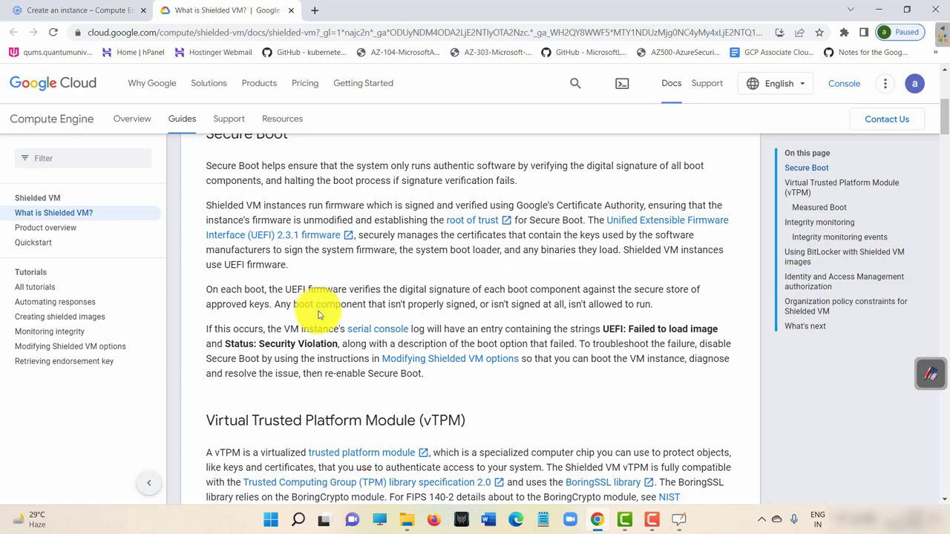
scroll(377, 377, "down", 3)
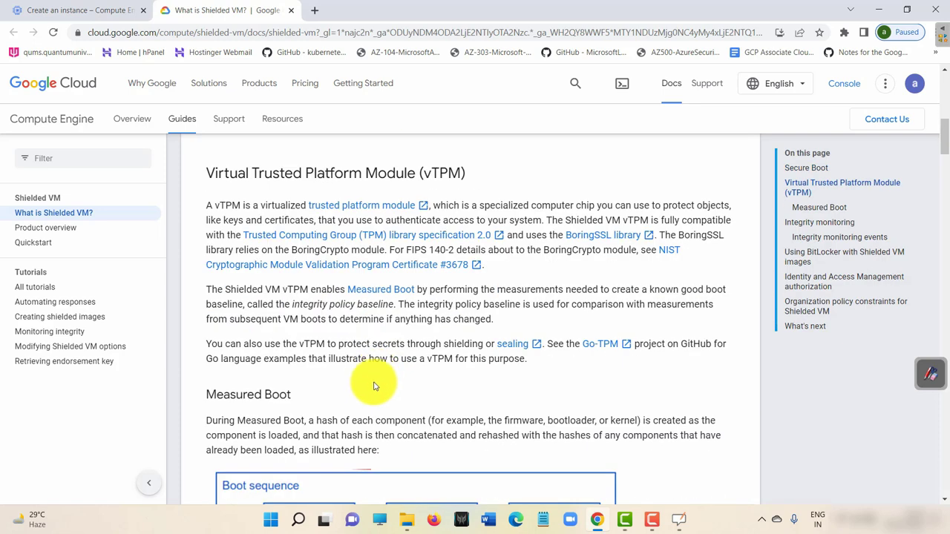
scroll(375, 386, "down", 3)
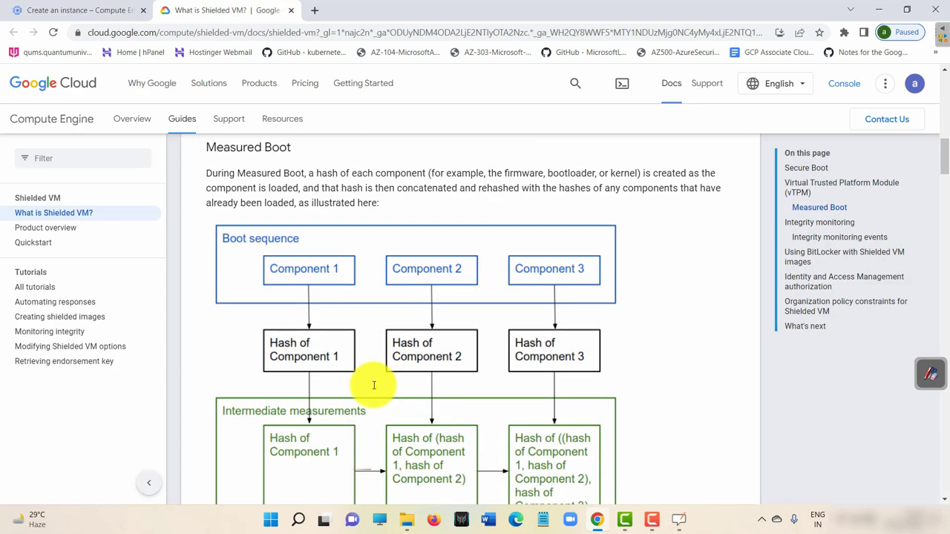
scroll(374, 385, "down", 4)
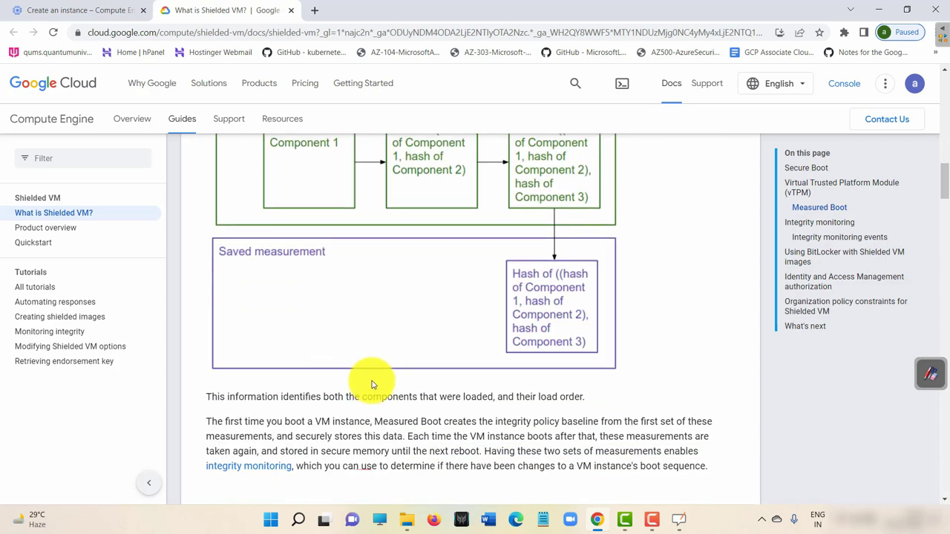
scroll(373, 385, "down", 4)
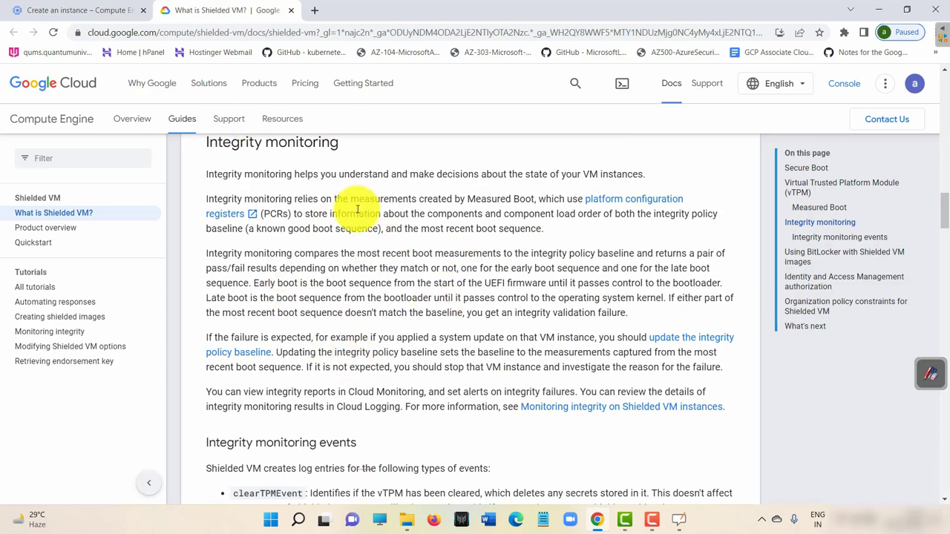
scroll(327, 312, "up", 10)
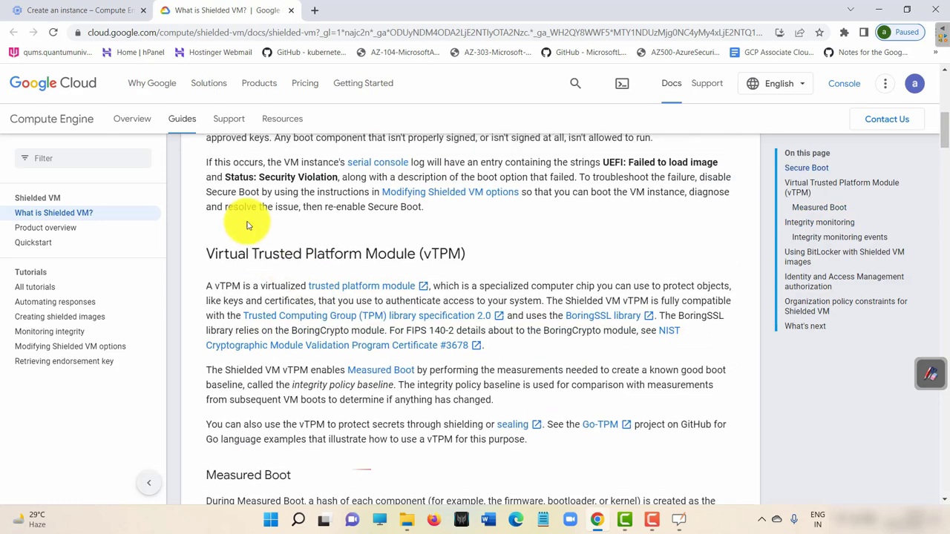
scroll(248, 225, "up", 6)
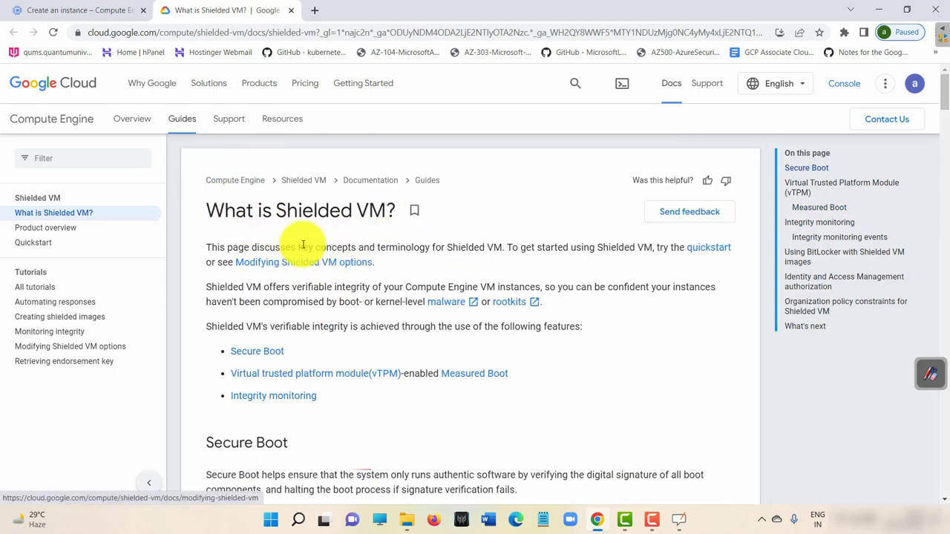
left_click(82, 11)
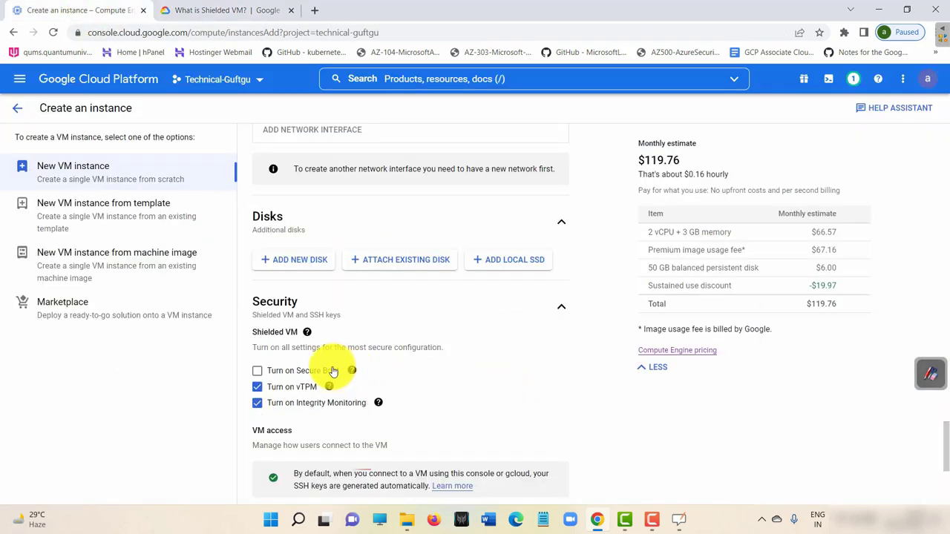
scroll(490, 349, "down", 3)
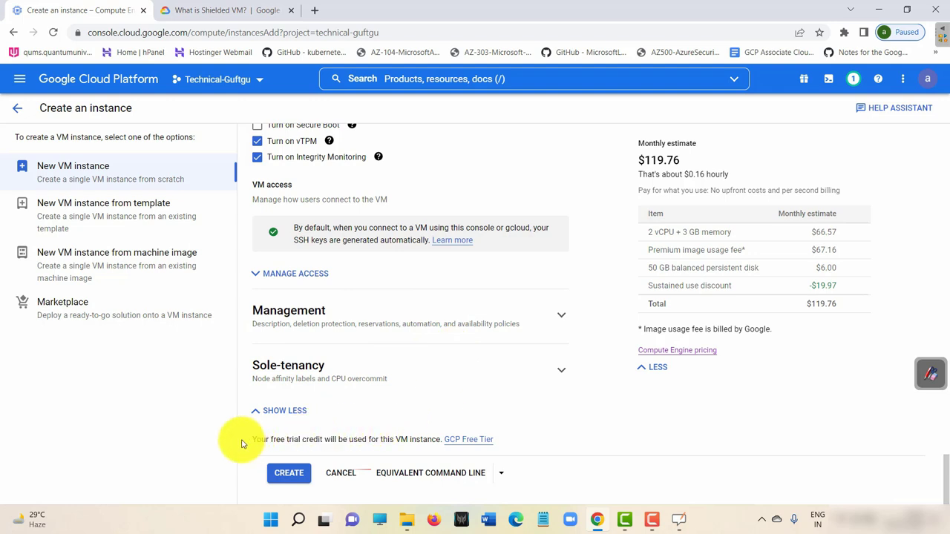
left_click_drag(254, 440, 435, 443)
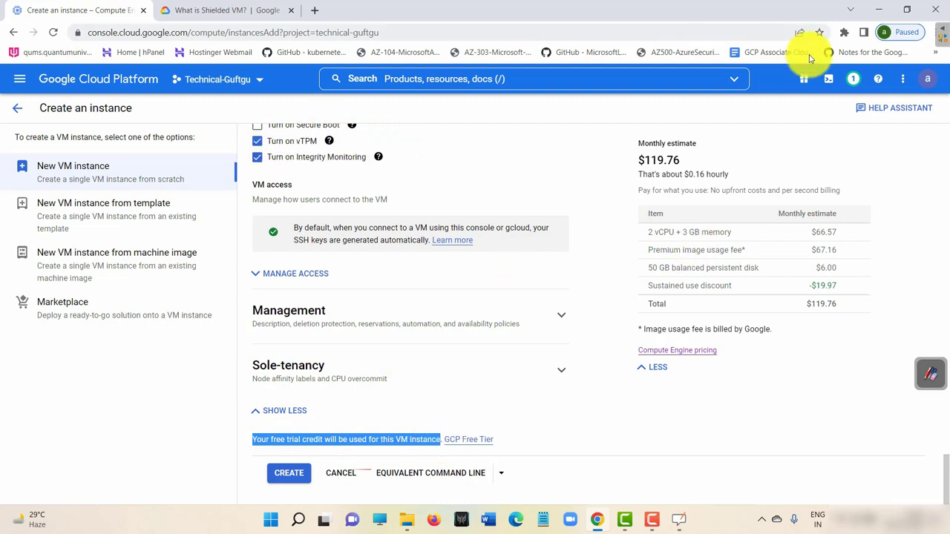
left_click(803, 82)
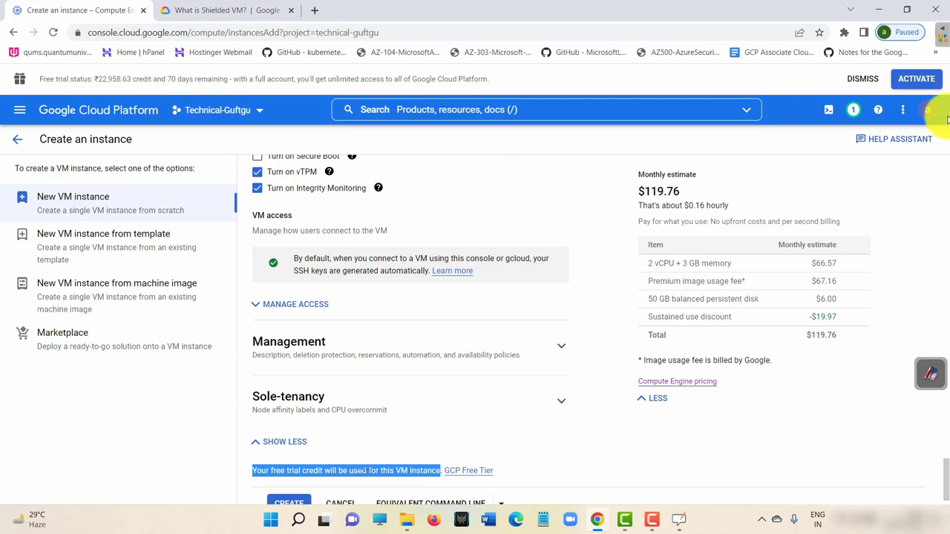
left_click(861, 83)
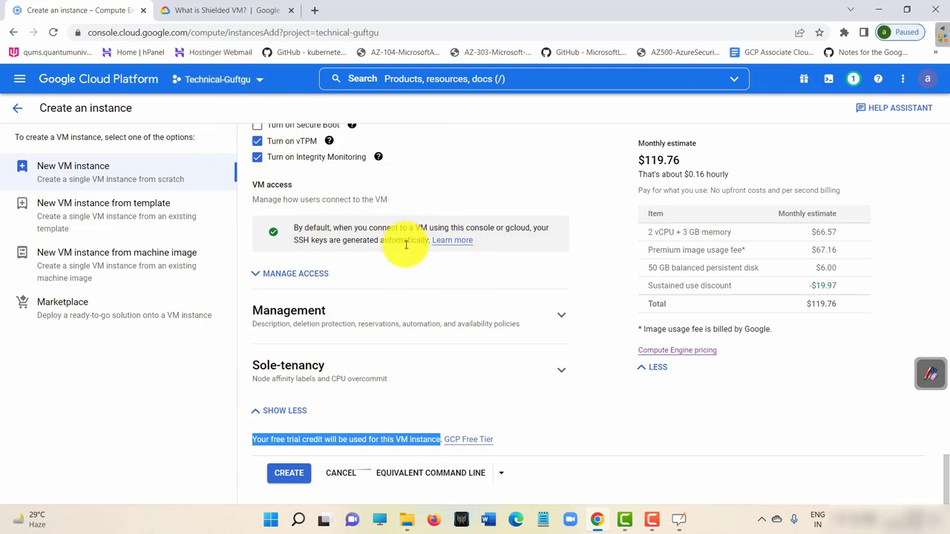
Show the equivalent gcloud command and review its VM name, external IP, subnet, service account and tags.
left_click(436, 476)
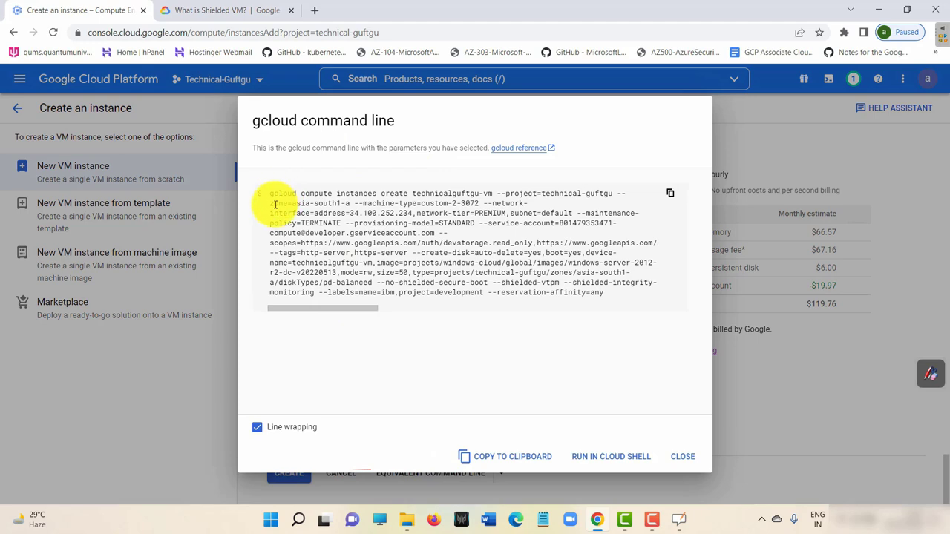
left_click(324, 311)
left_click_drag(324, 312, 252, 311)
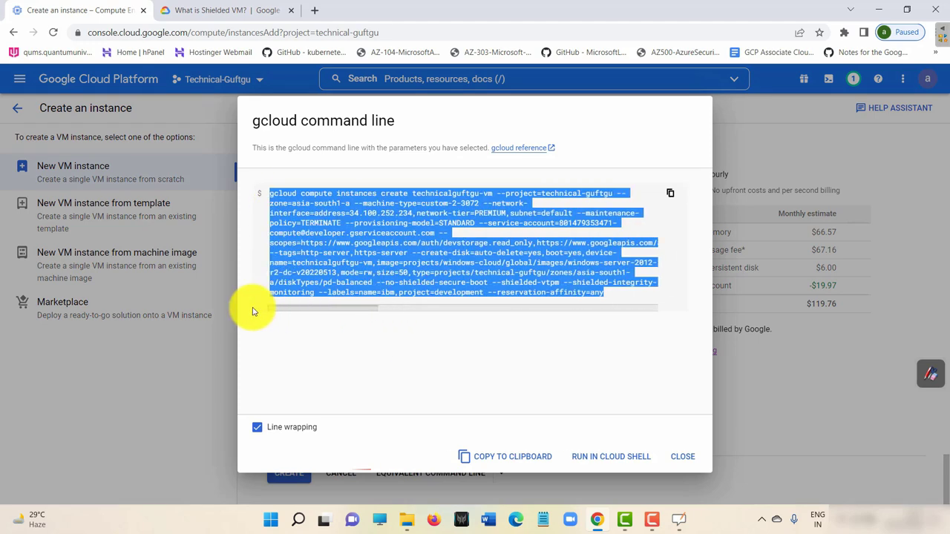
left_click(417, 192)
left_click_drag(414, 193, 492, 195)
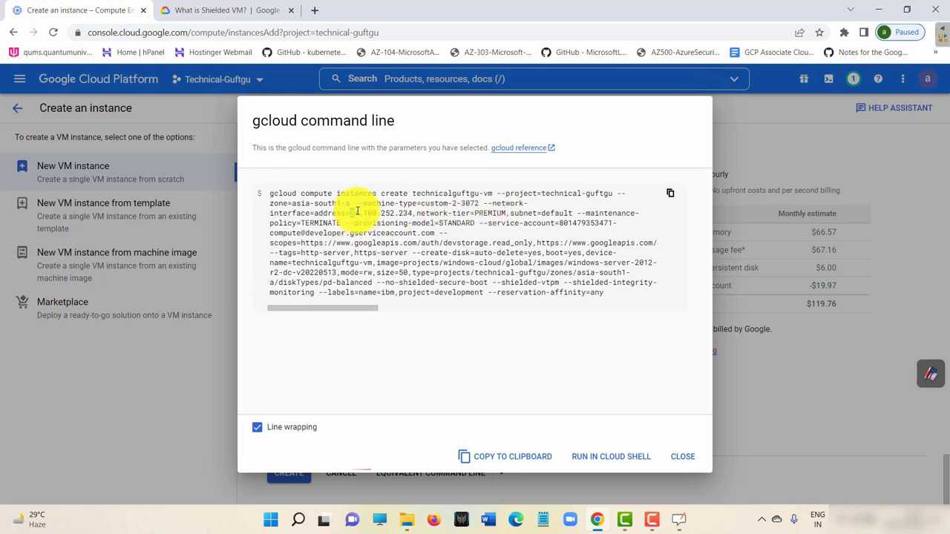
left_click_drag(357, 211, 405, 214)
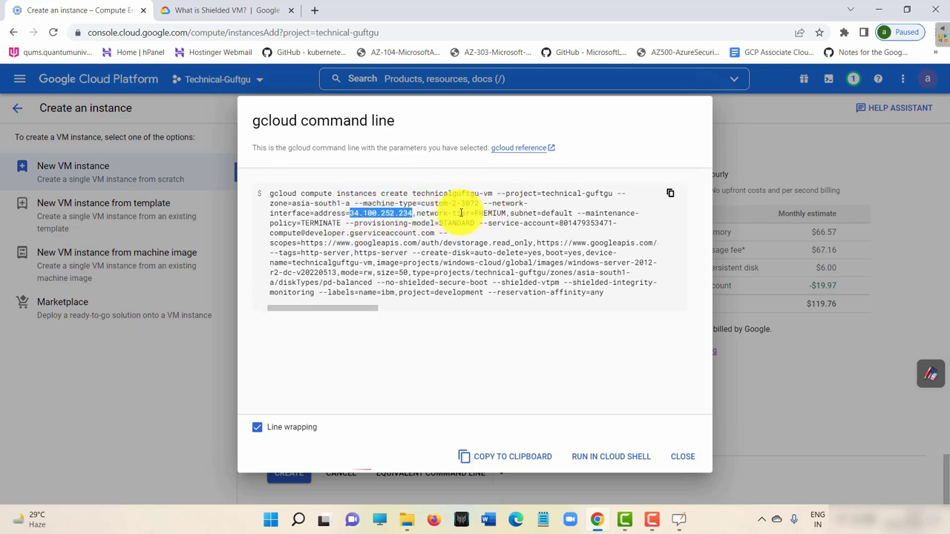
left_click_drag(519, 213, 564, 211)
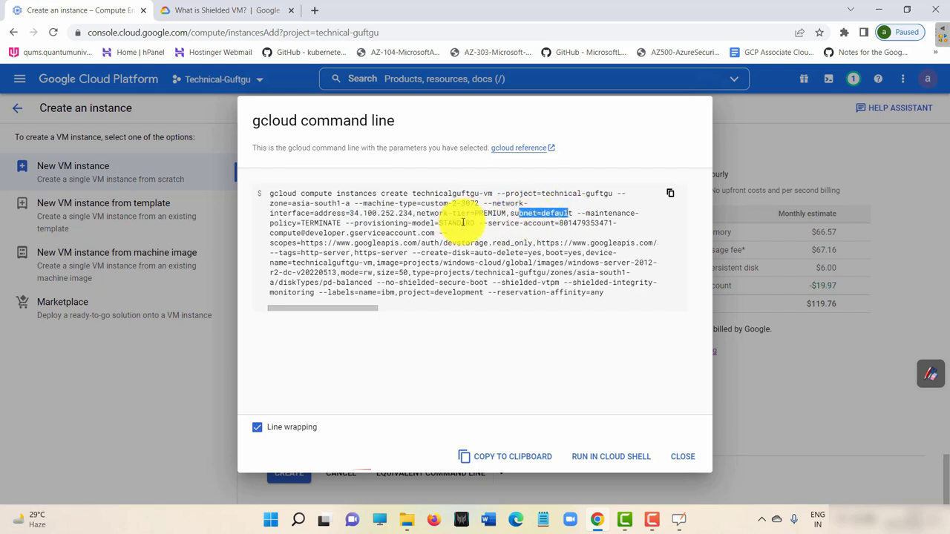
left_click_drag(483, 223, 592, 221)
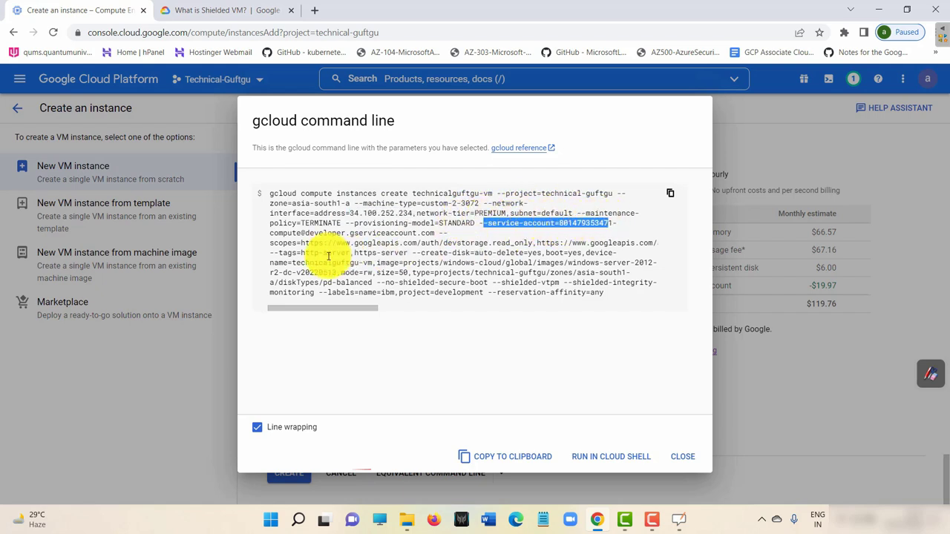
left_click_drag(282, 254, 407, 273)
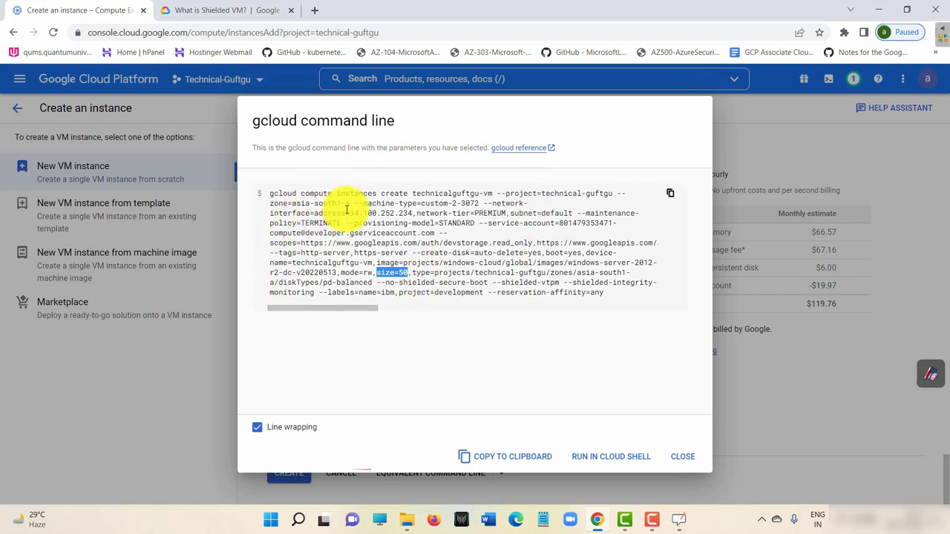
left_click_drag(275, 203, 292, 312)
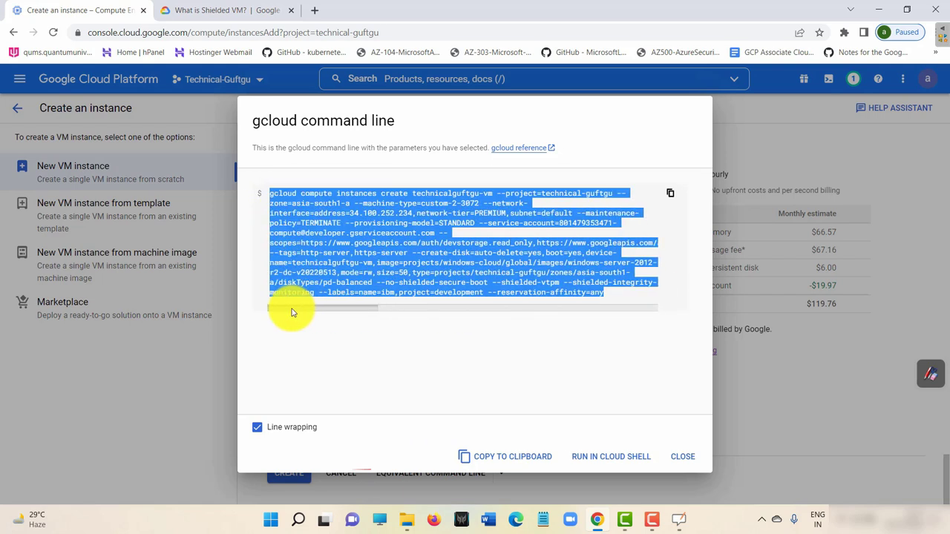
Copy the full gcloud command for technicalguftgu-vm to the clipboard.
left_click(376, 190)
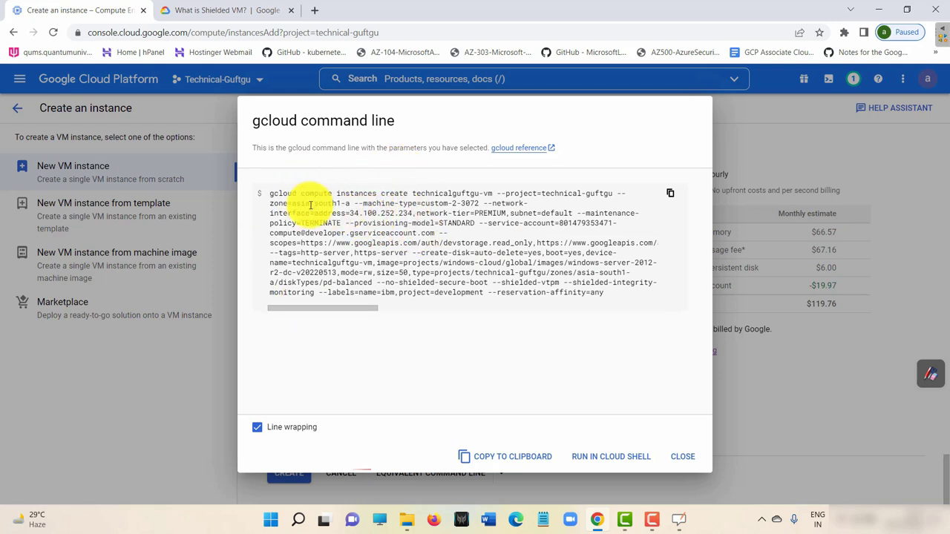
triple_click(271, 194)
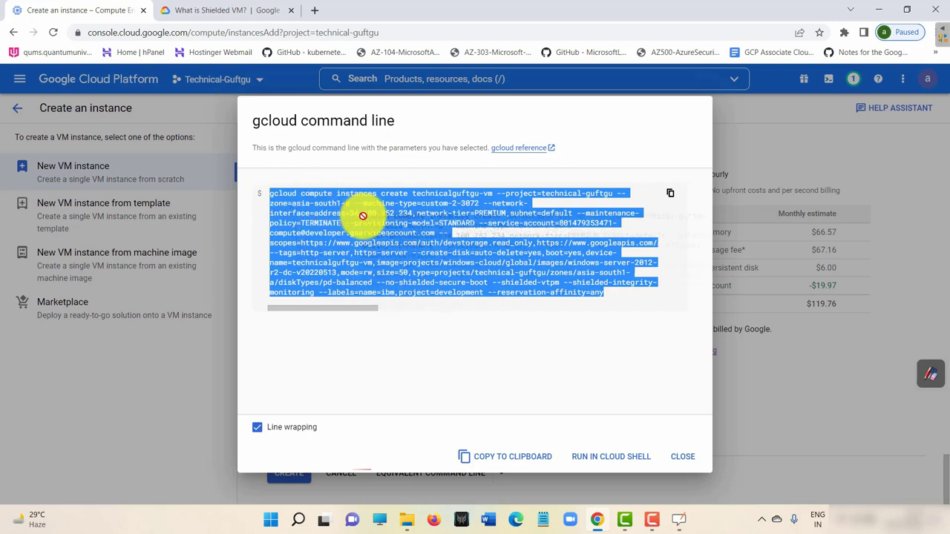
left_click(452, 216)
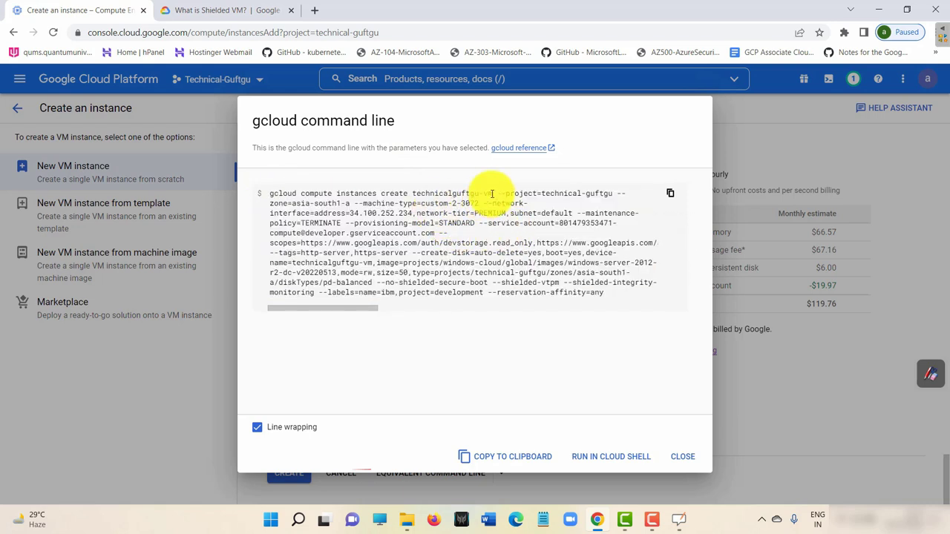
double_click(430, 191)
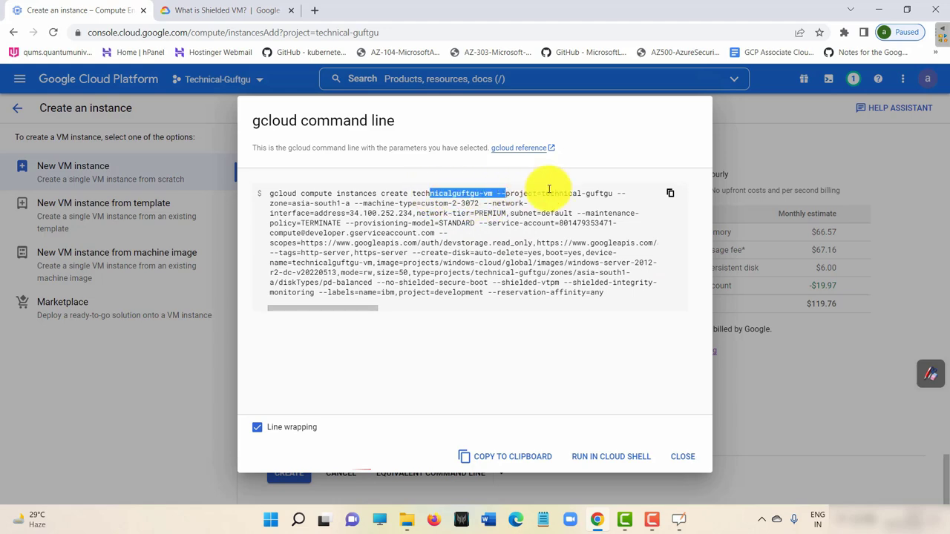
left_click(670, 193)
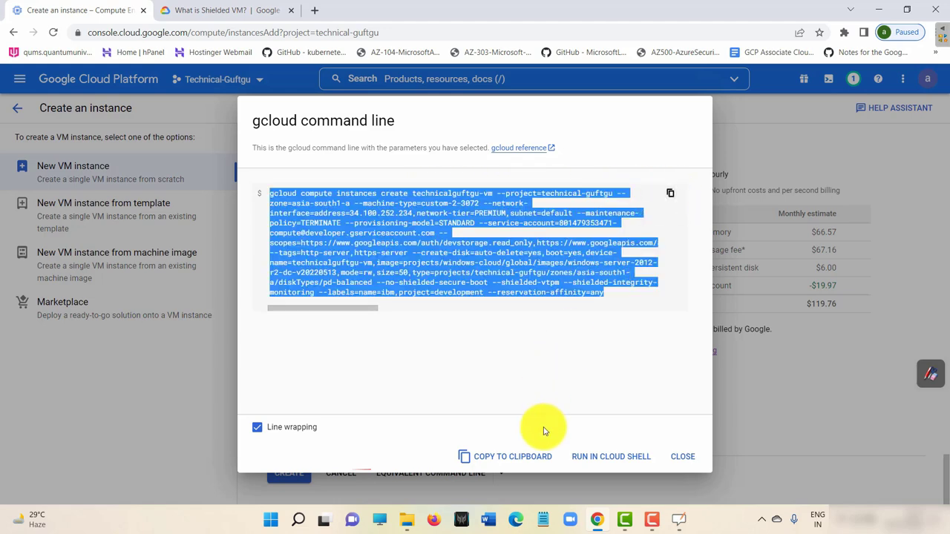
left_click(543, 519)
Paste the gcloud command into Notepad and change the instance name to mycustom-vm.
key("ctrl+v")
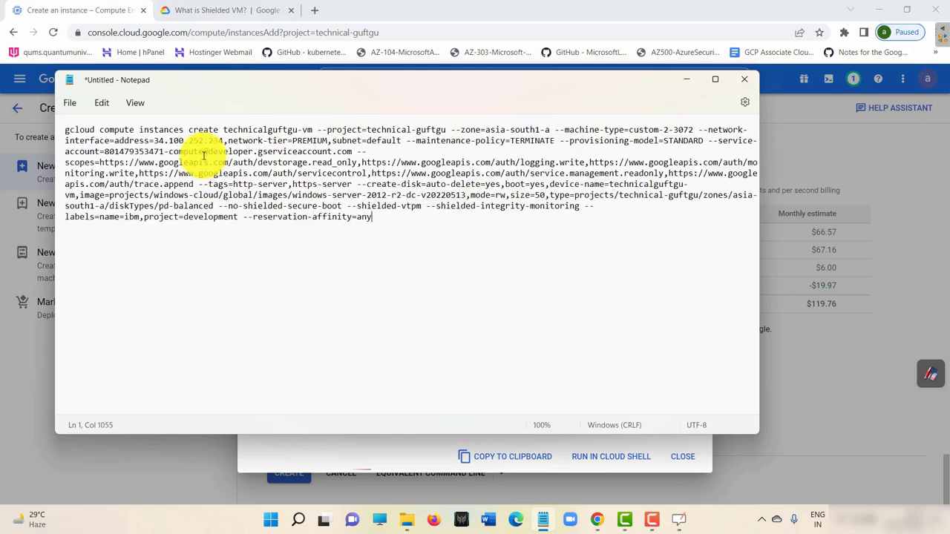
left_click(312, 130)
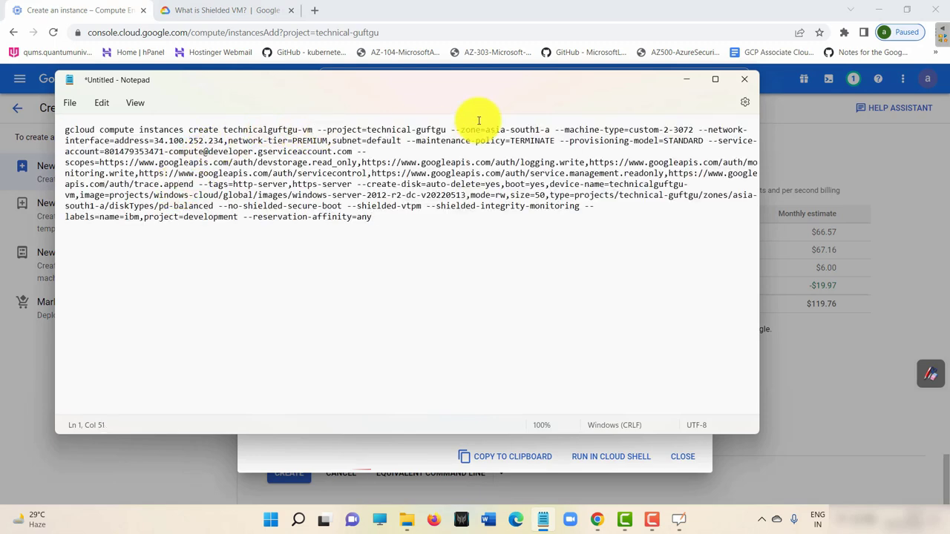
key("BackSpace")
key("BackSpace")
key("BackSpace")
key("BackSpace")
key("BackSpace")
key("BackSpace")
key("BackSpace")
key("BackSpace")
key("BackSpace")
key("BackSpace")
key("BackSpace")
key("BackSpace")
key("BackSpace")
key("BackSpace")
key("BackSpace")
key("BackSpace")
key("BackSpace")
key("BackSpace")
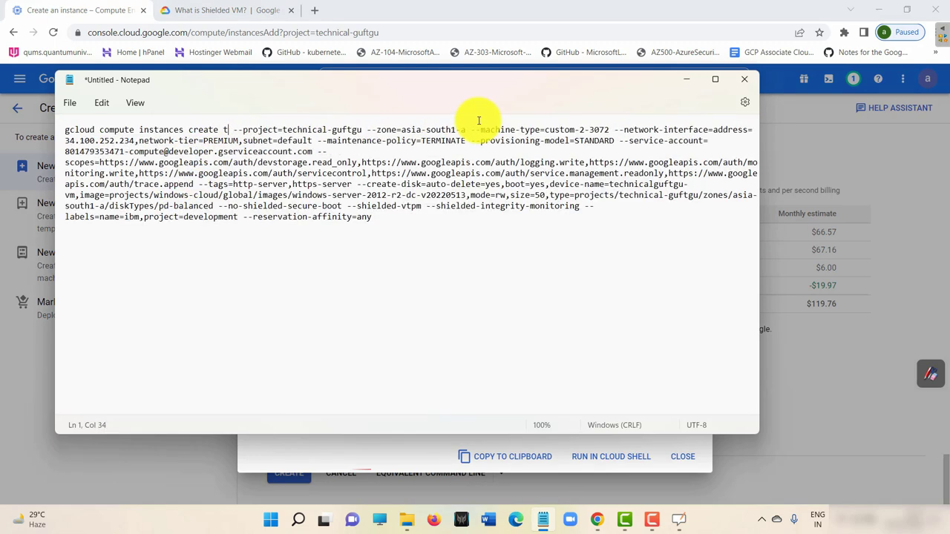
type("mycuso")
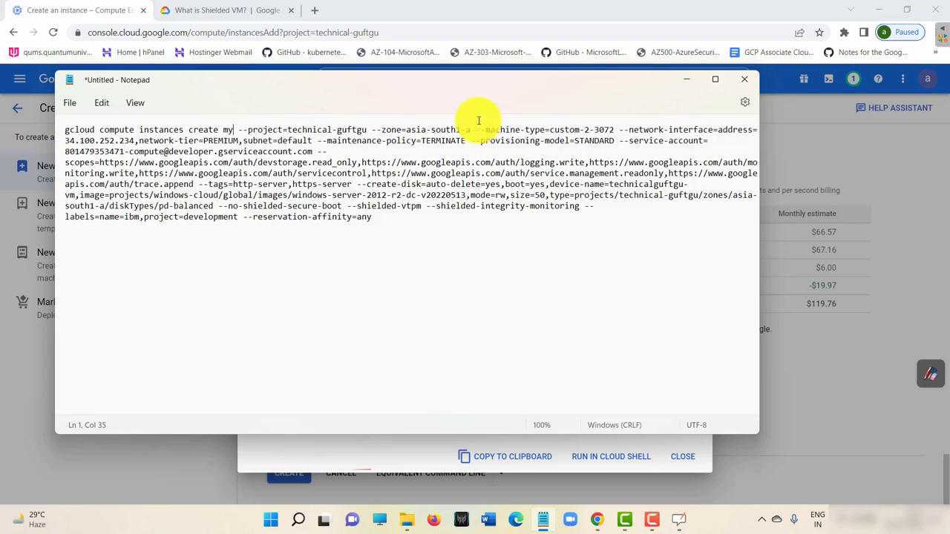
key("BackSpace")
type("tom-vm")
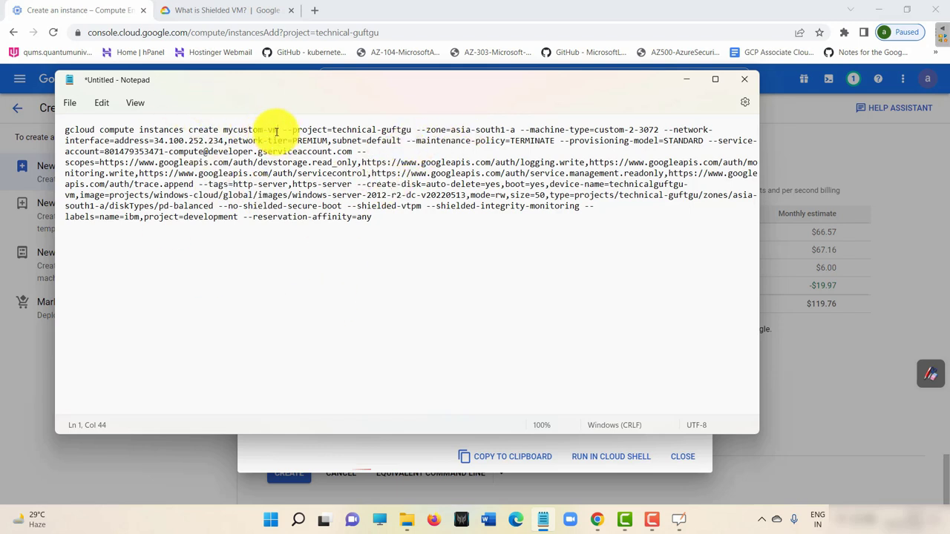
left_click_drag(276, 132, 222, 131)
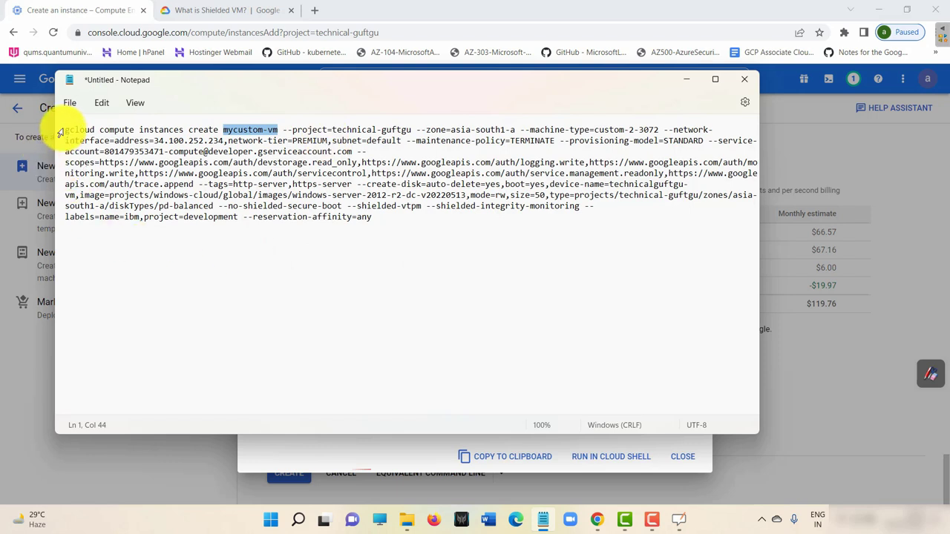
Check the zone asia-south1 and machine type custom-2-3072, then select the whole edited command.
left_click_drag(65, 130, 423, 218)
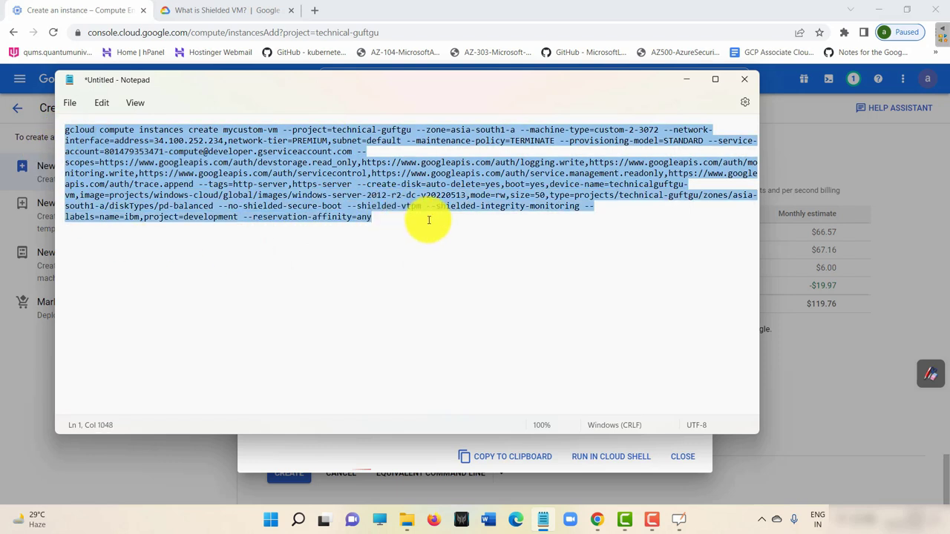
left_click(382, 261)
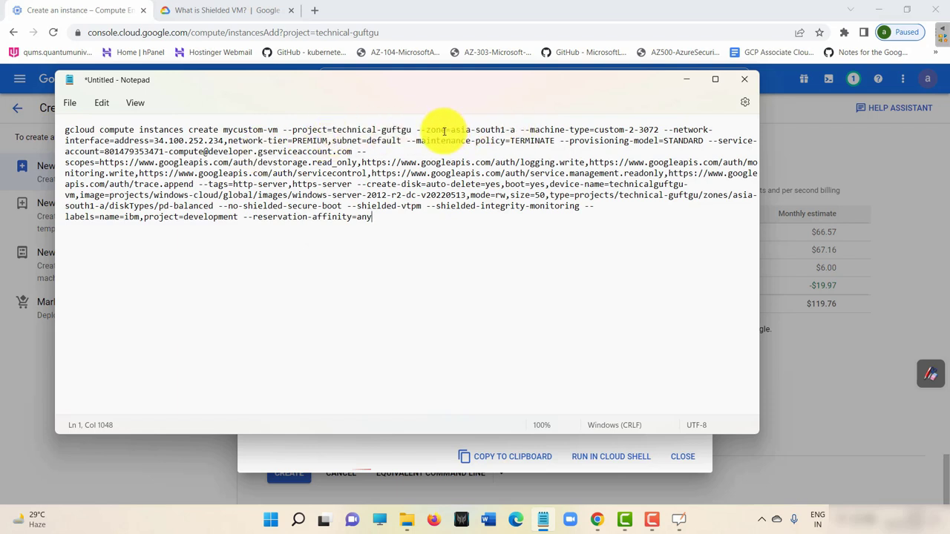
left_click_drag(438, 131, 504, 131)
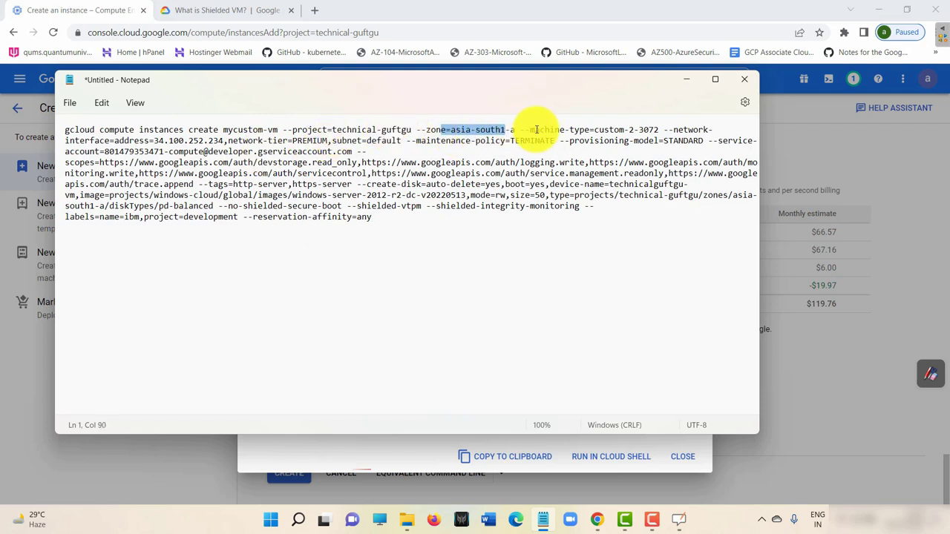
left_click_drag(560, 130, 657, 129)
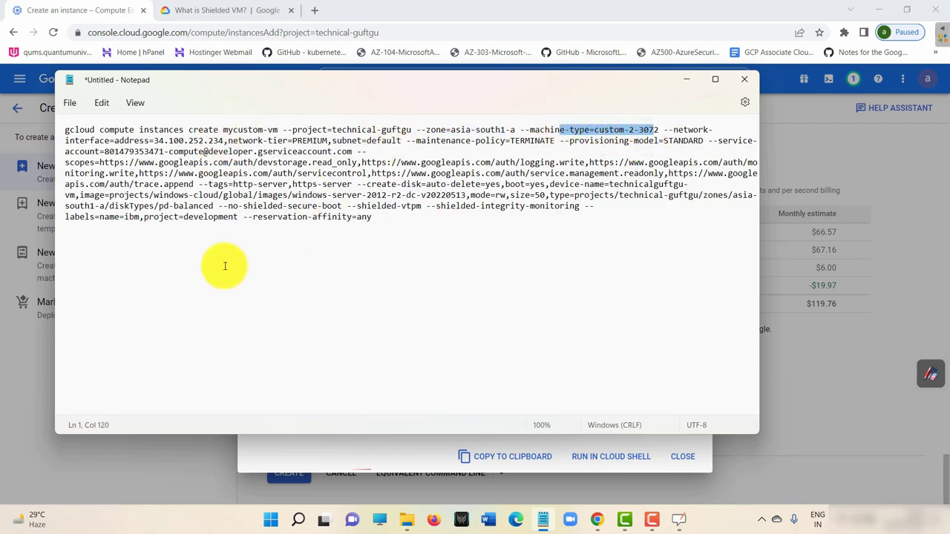
left_click_drag(84, 130, 553, 232)
left_click(391, 291)
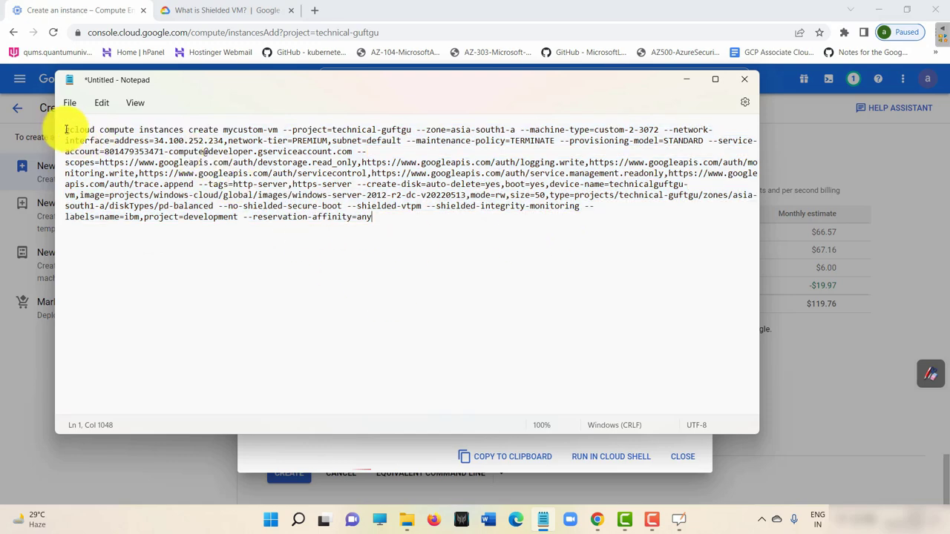
key("ctrl+a")
key("ctrl+c")
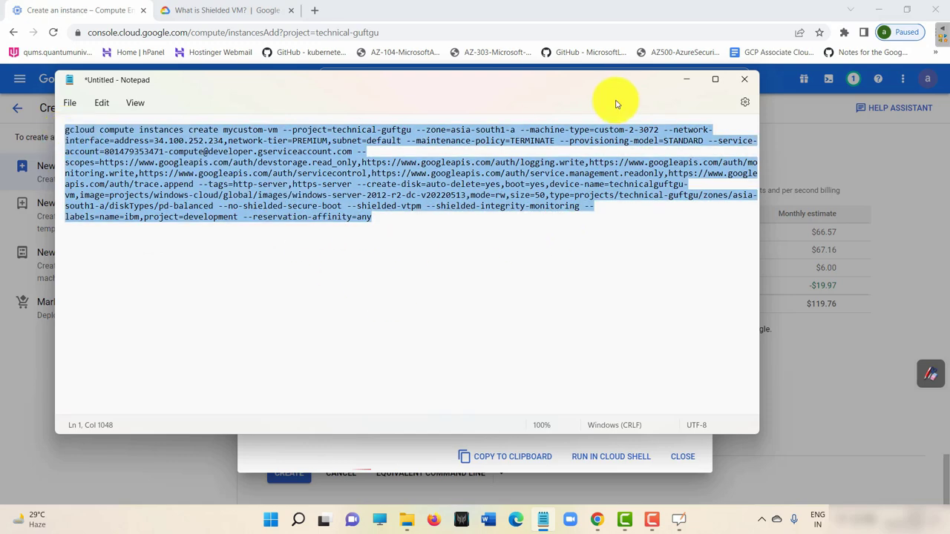
left_click(686, 80)
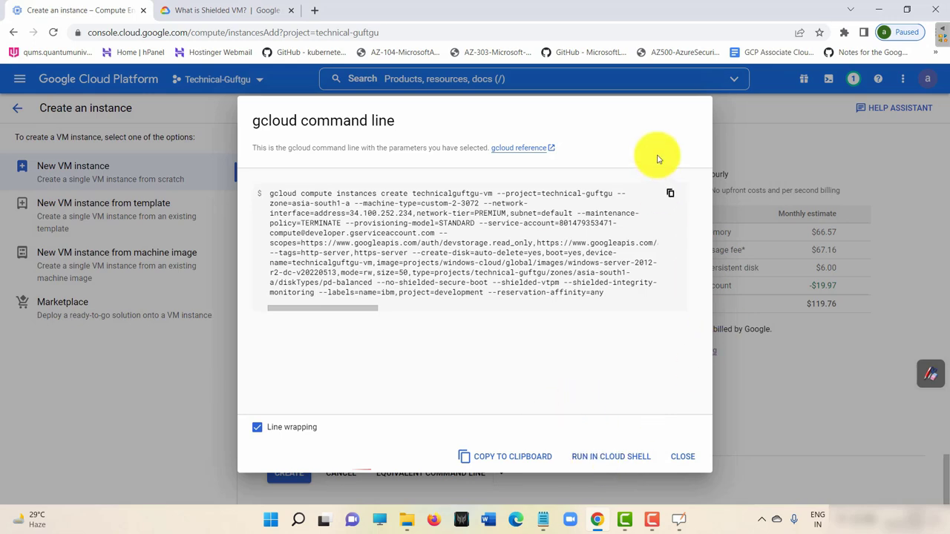
Open an enlarged Cloud Shell and paste the edited mycustom-vm create command at the prompt.
left_click(735, 267)
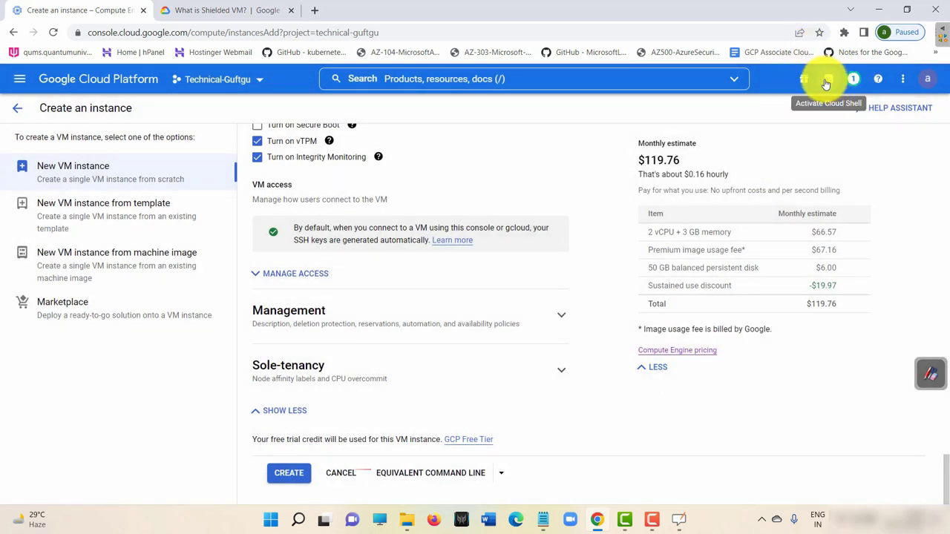
left_click(826, 81)
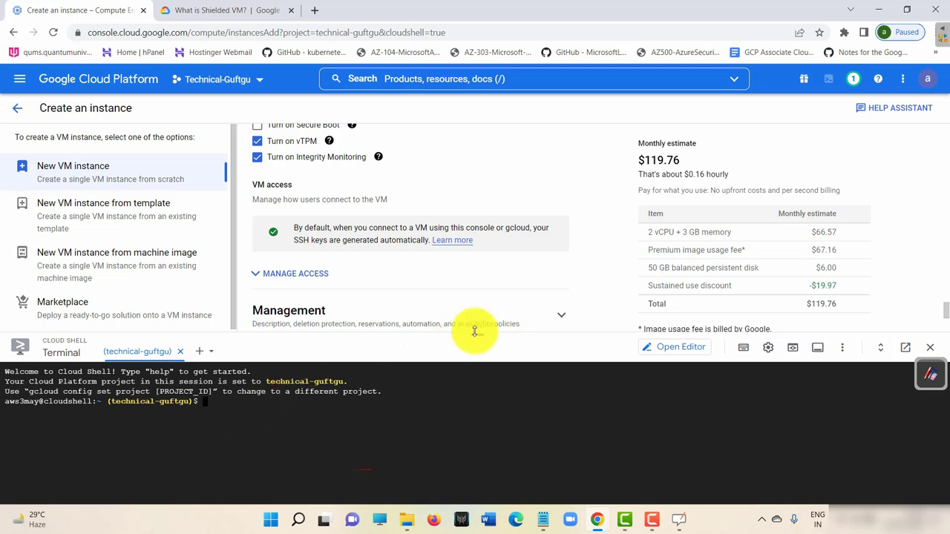
left_click_drag(480, 331, 462, 79)
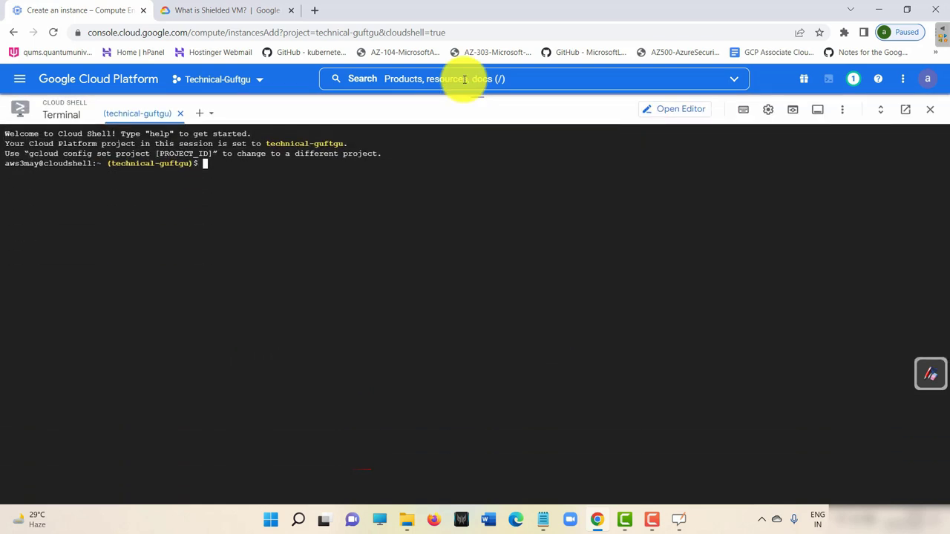
right_click(230, 164)
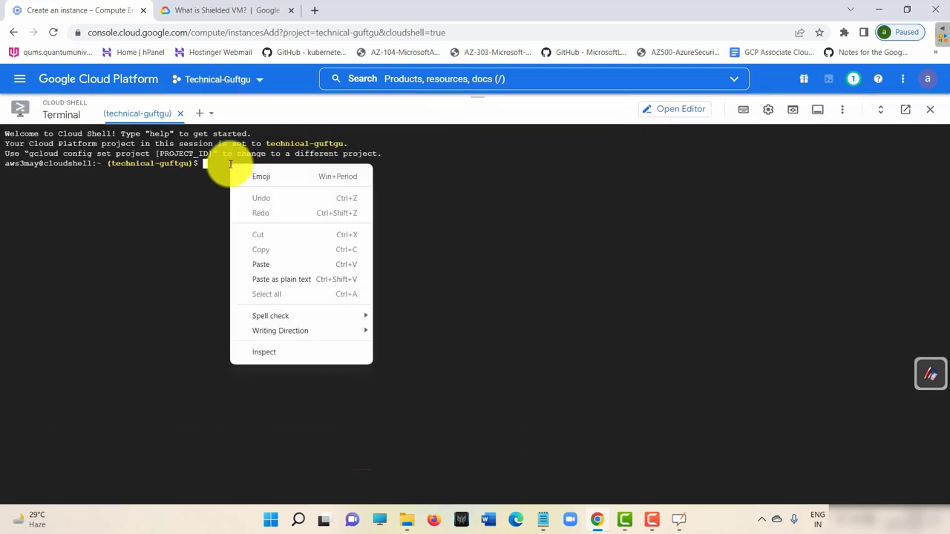
left_click(271, 266)
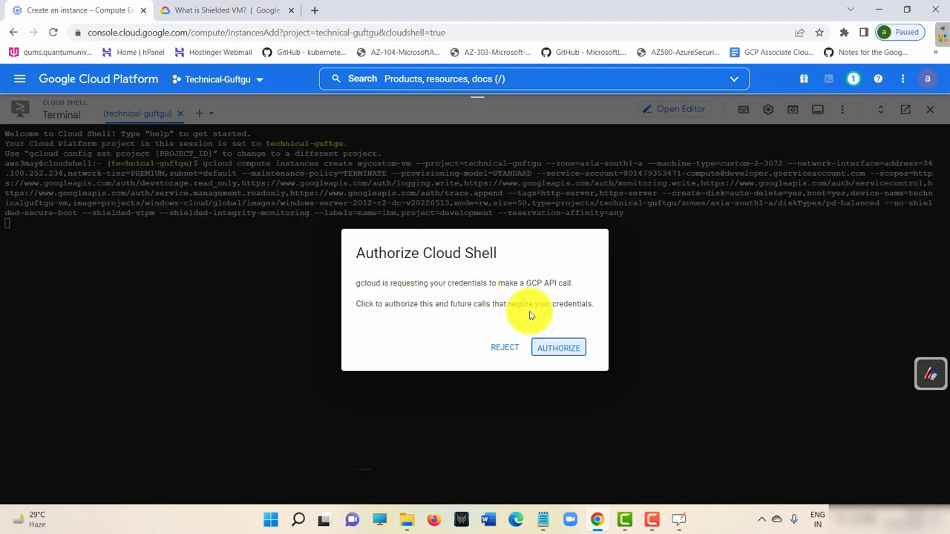
Authorize Cloud Shell, note the free-trial billing error, and create technicalguftgu-vm from the form.
left_click(565, 354)
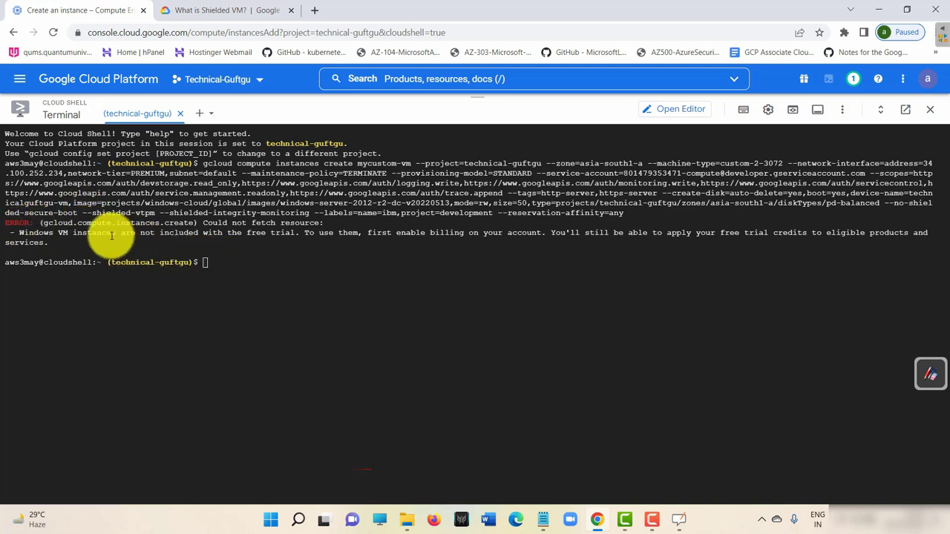
left_click_drag(124, 232, 604, 232)
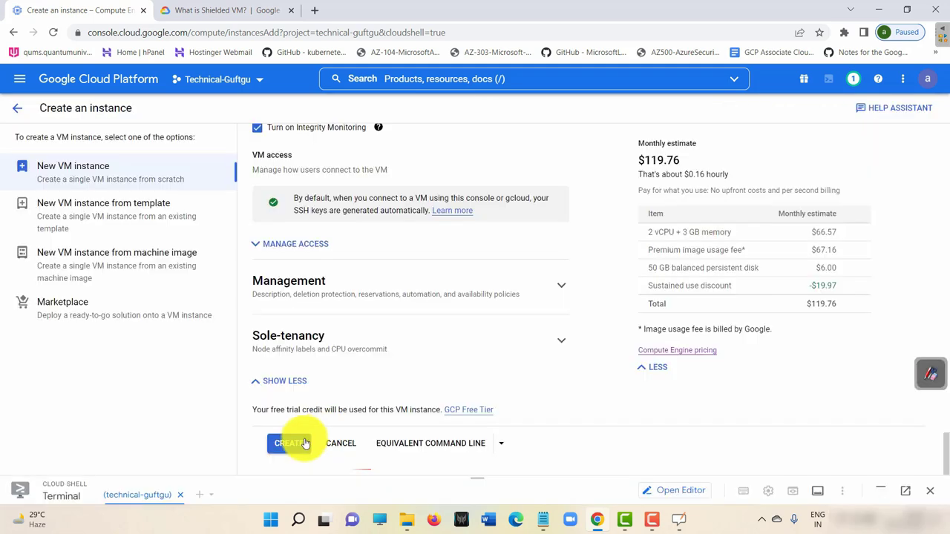
left_click(298, 443)
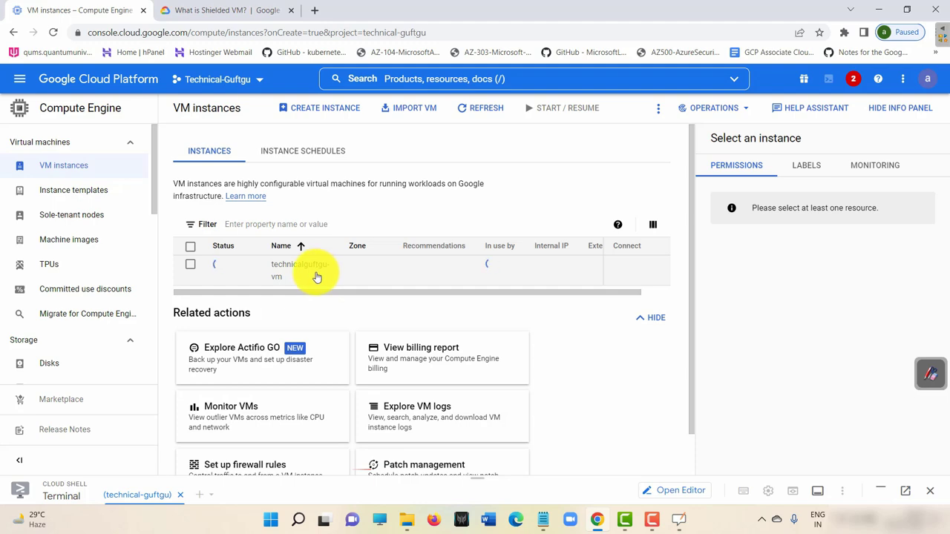
Examine the Cloud Shell error stating Windows VMs aren't available on the free trial.
left_click_drag(476, 467, 460, 157)
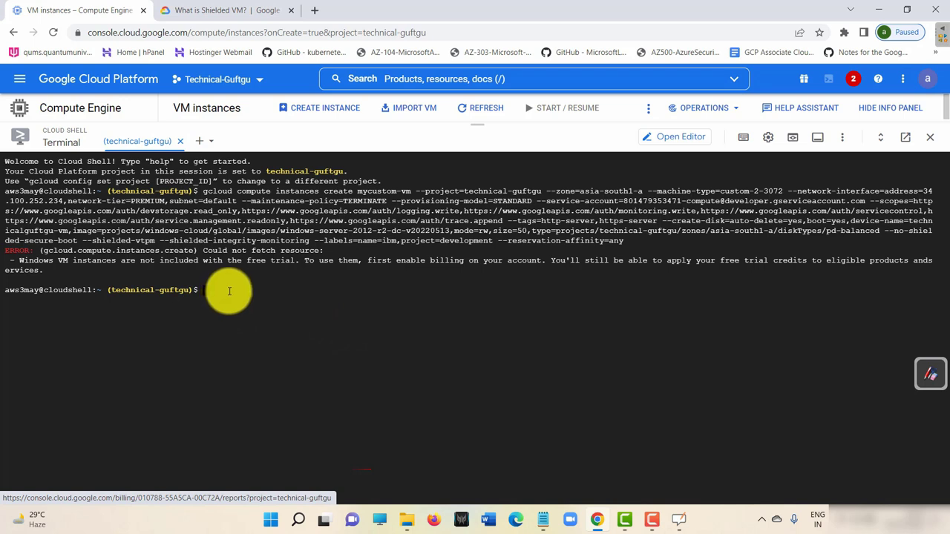
left_click_drag(445, 261, 549, 261)
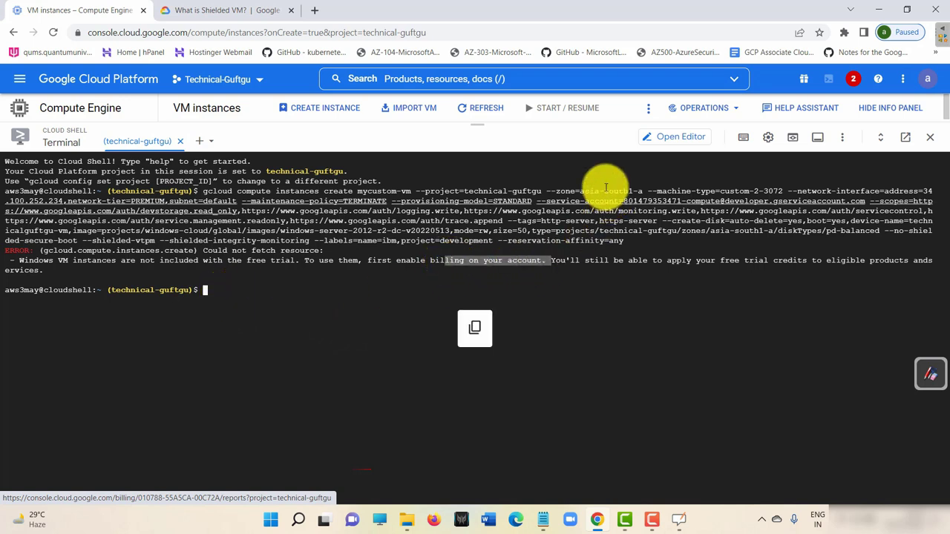
left_click_drag(471, 124, 467, 143)
left_click_drag(461, 316, 416, 408)
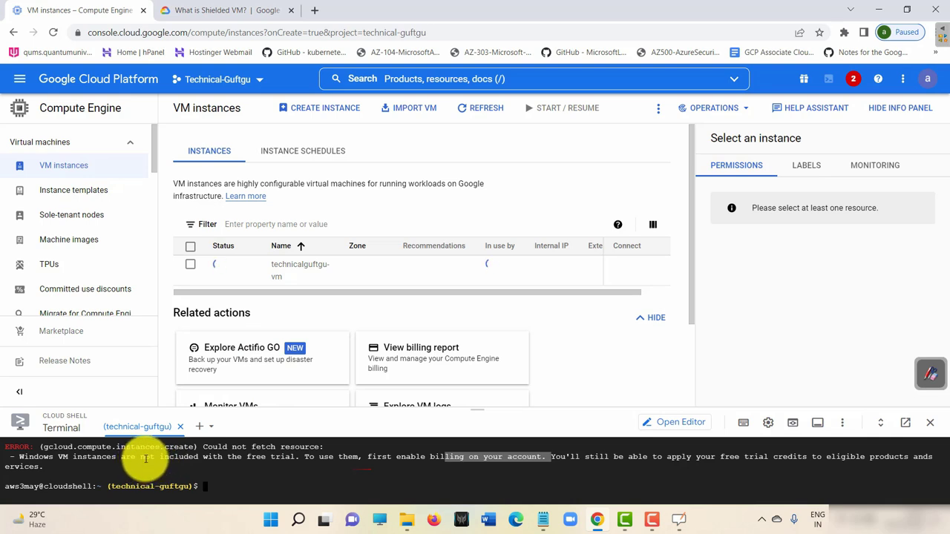
left_click_drag(146, 458, 294, 456)
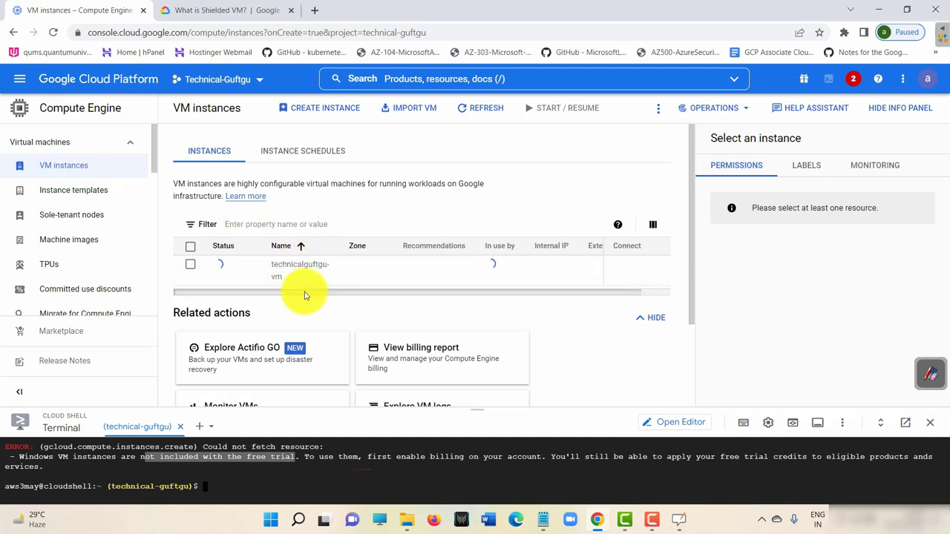
scroll(290, 294, "right", 1)
scroll(274, 298, "left", 1)
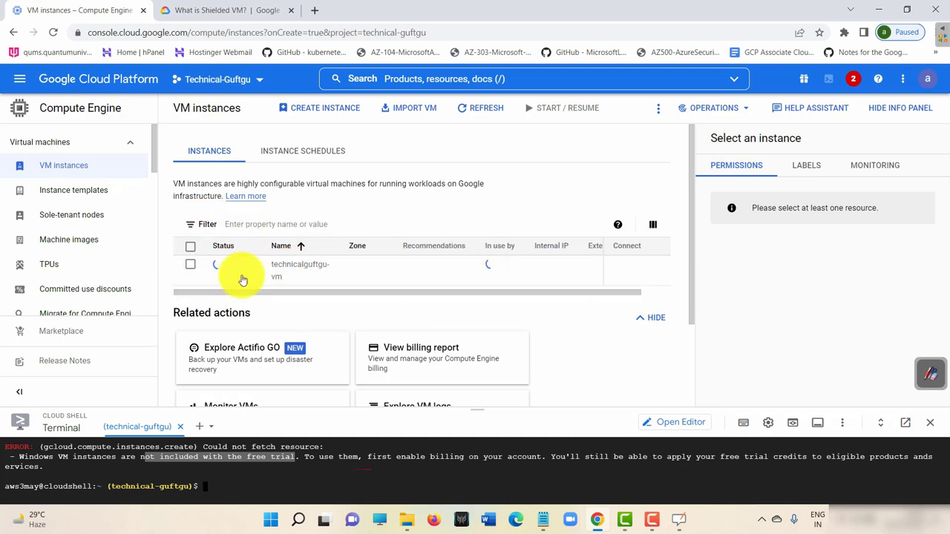
Check notifications and the remaining free-trial credit, then refresh the VM instances list.
left_click(853, 80)
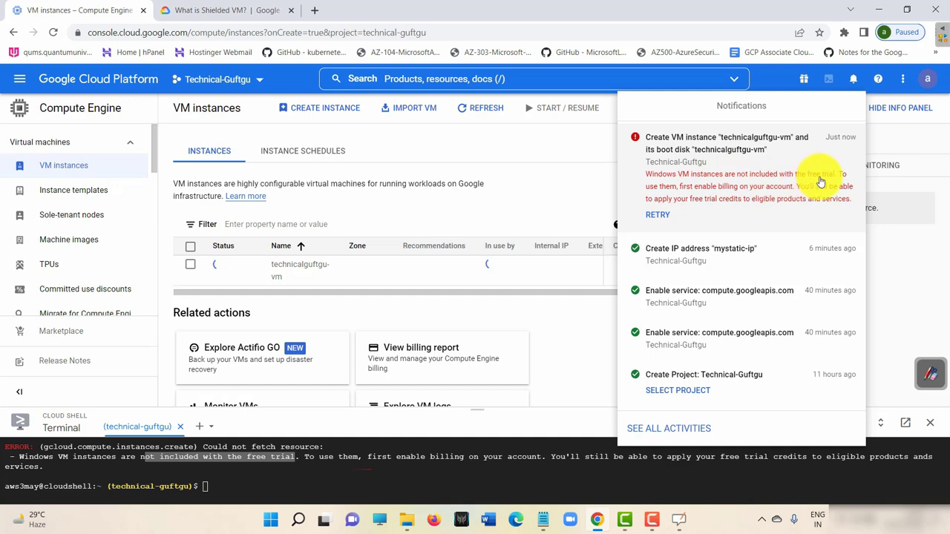
left_click(888, 137)
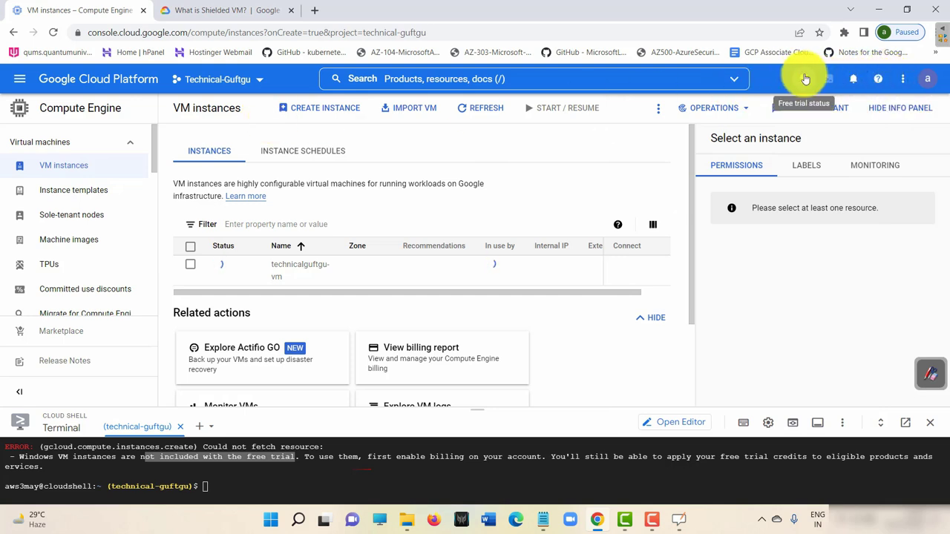
left_click_drag(92, 79, 121, 78)
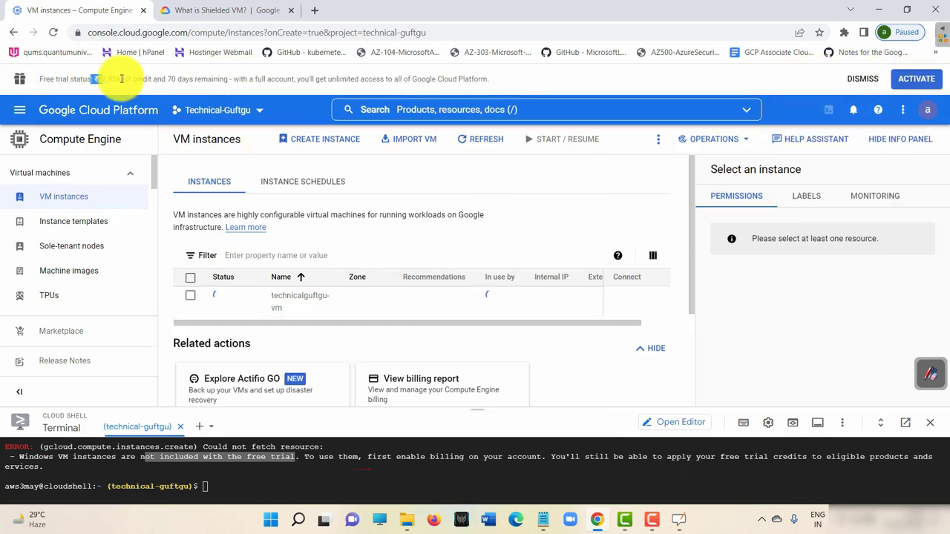
left_click(864, 79)
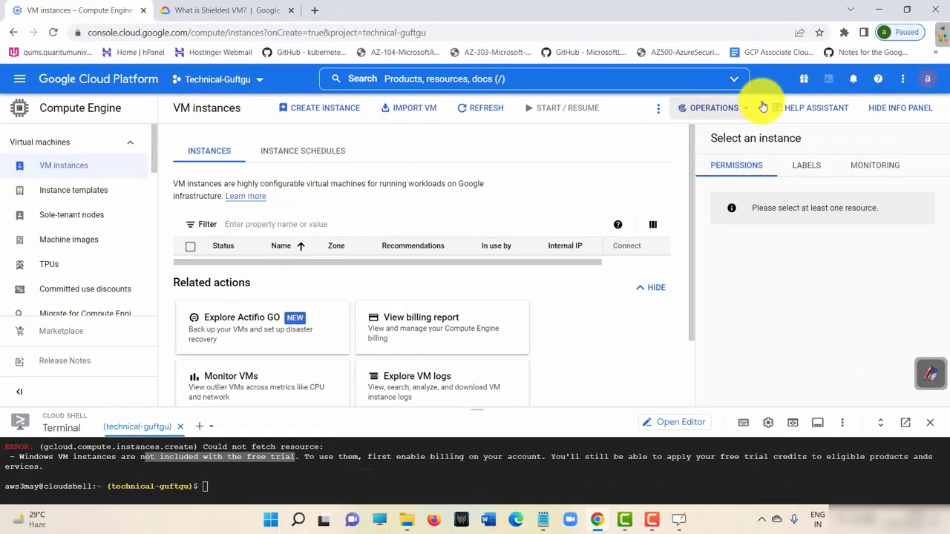
left_click(854, 80)
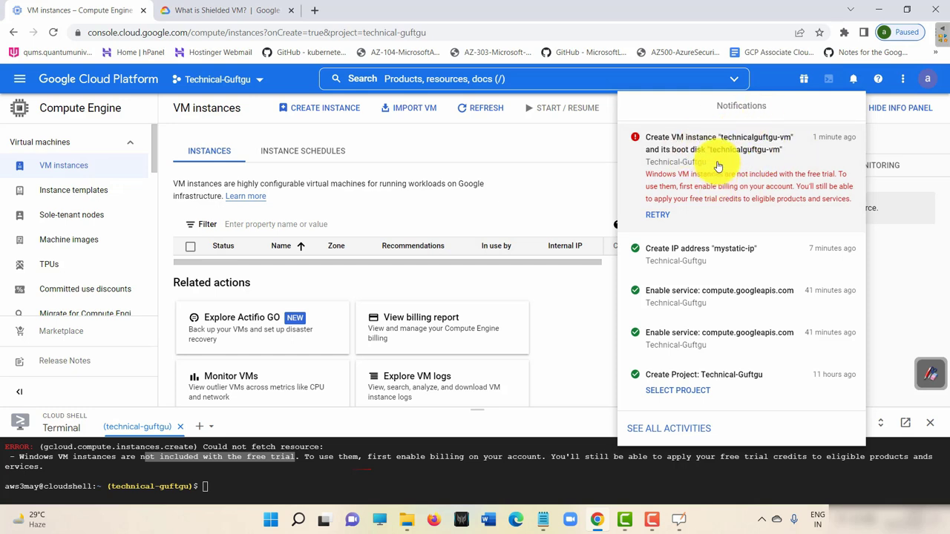
left_click(561, 148)
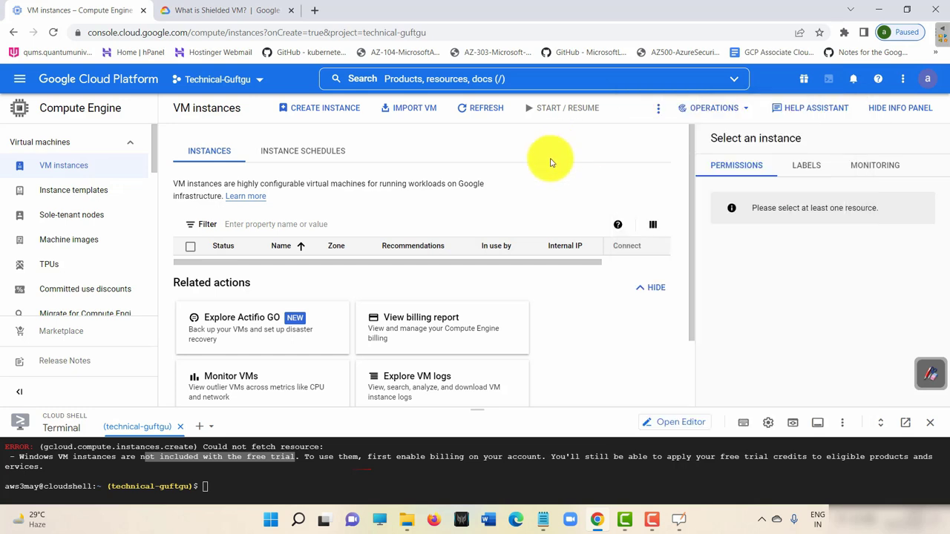
left_click(468, 112)
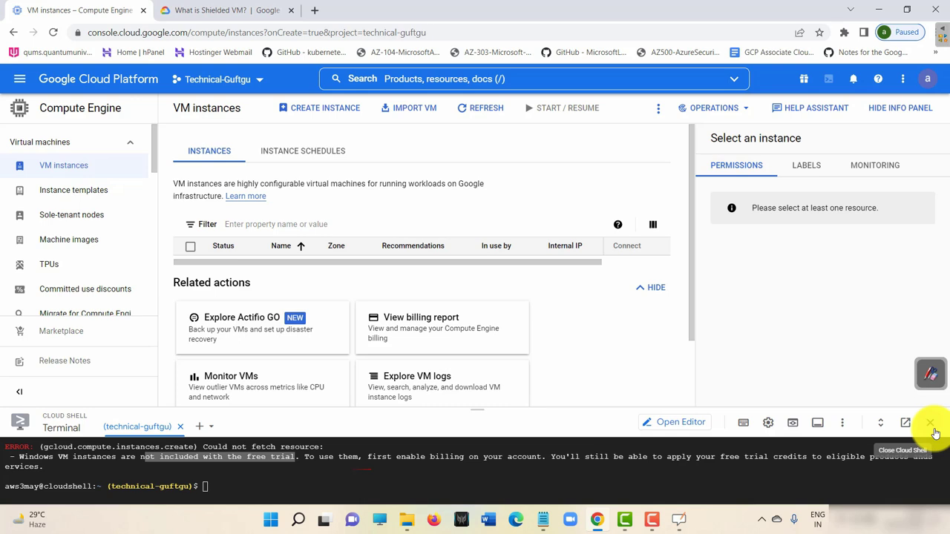
Close Cloud Shell and start a new instance, leaving the region at us-west4 (Las Vegas).
left_click(934, 429)
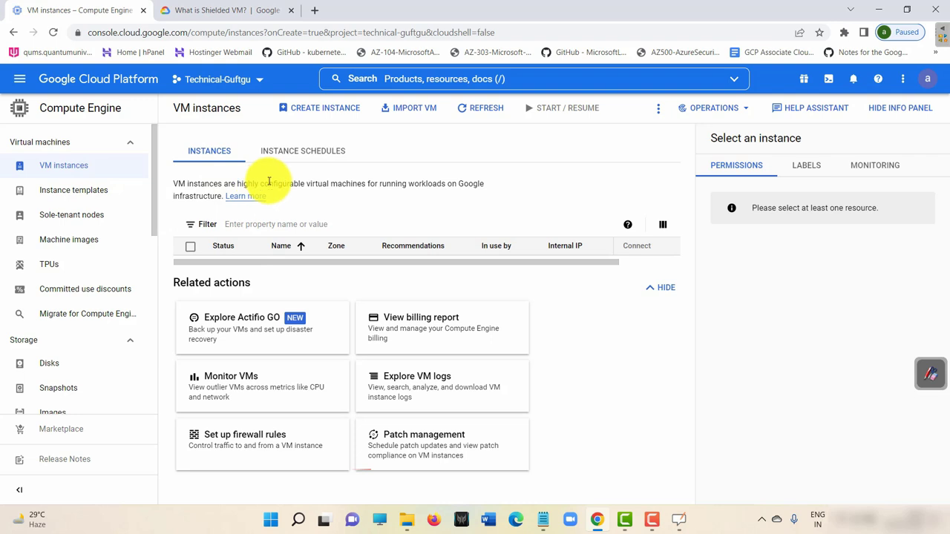
left_click(337, 117)
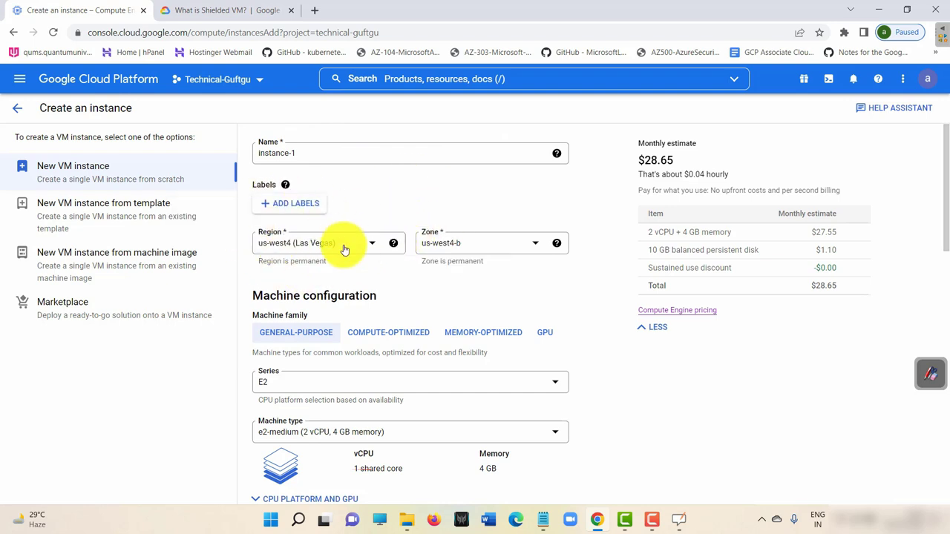
left_click(353, 244)
left_click(451, 198)
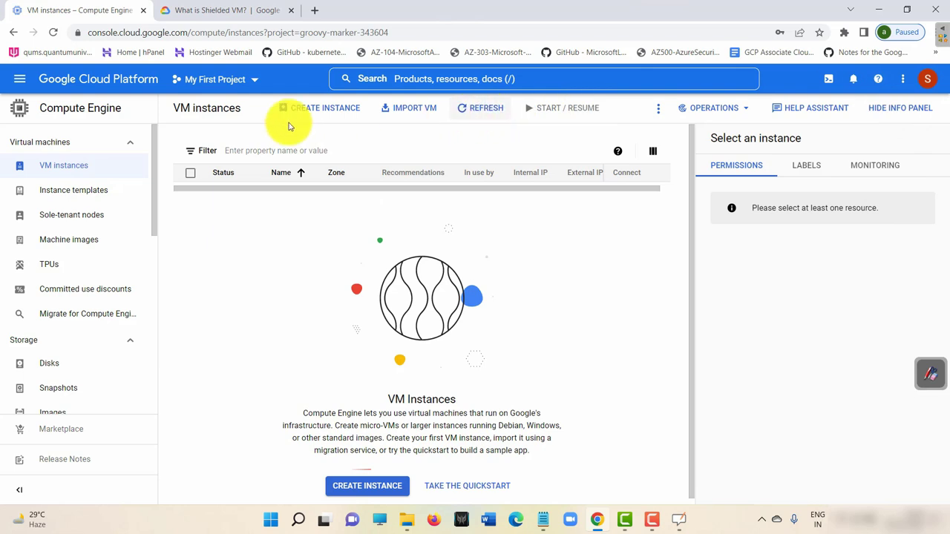
Start a new VM instance and set its machine series to N1.
left_click(327, 111)
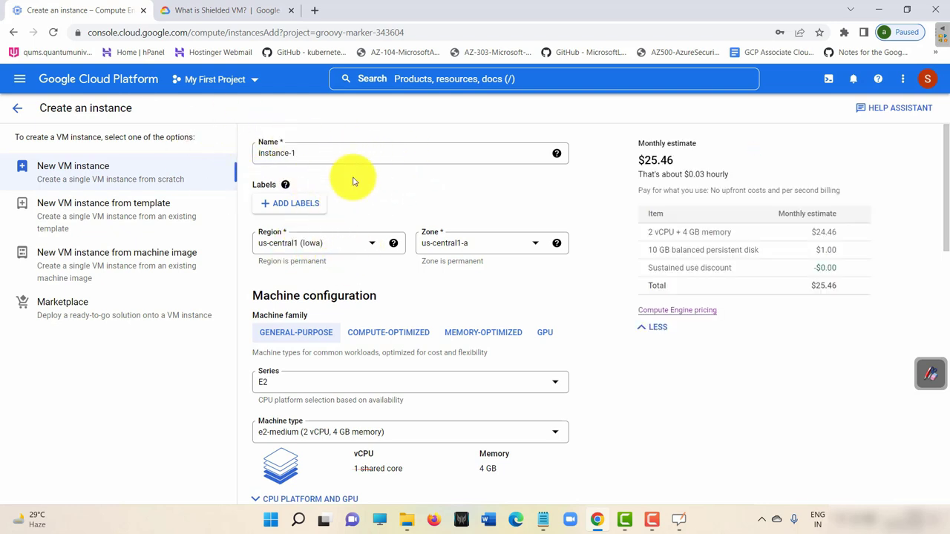
scroll(351, 312, "down", 2)
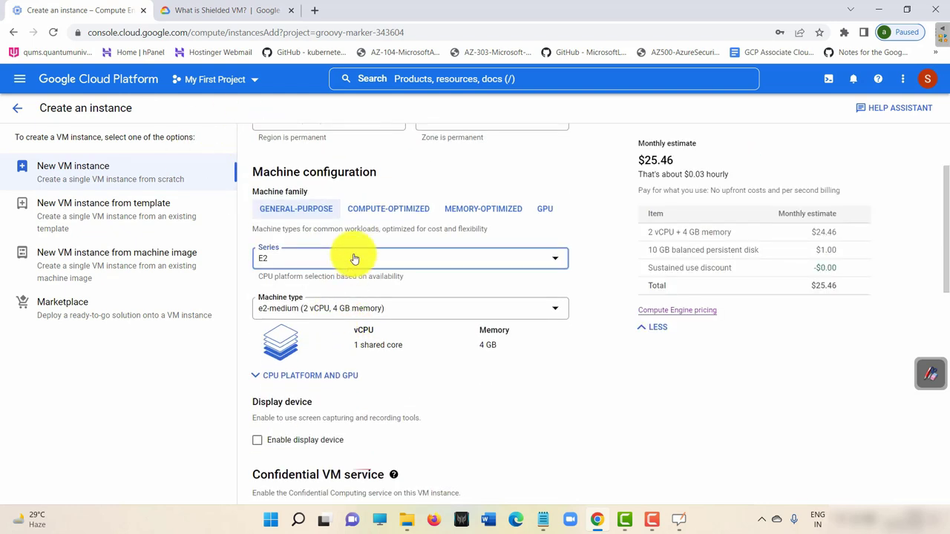
left_click(350, 259)
scroll(316, 379, "down", 1)
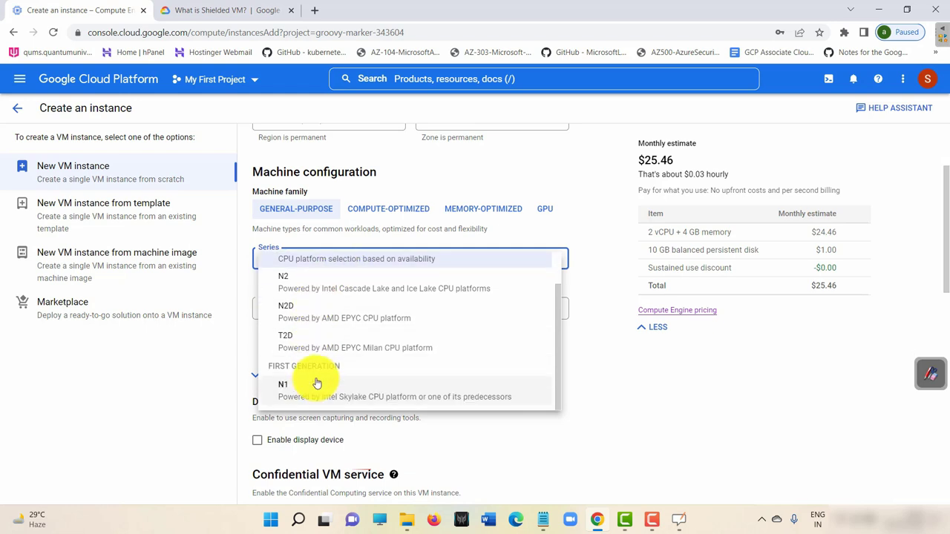
left_click(314, 385)
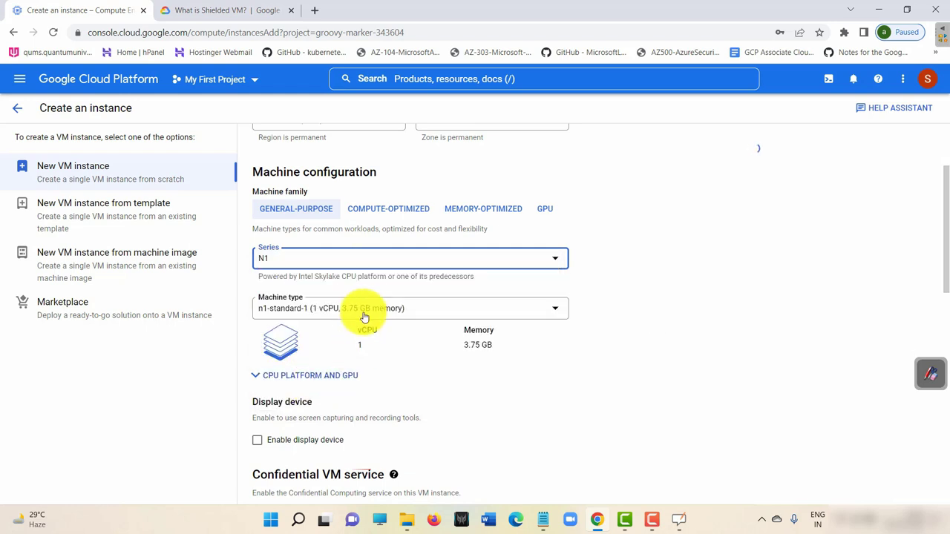
Change the boot disk to Windows Server 2012 R2 Datacenter Core on 32 GB.
scroll(365, 318, "down", 4)
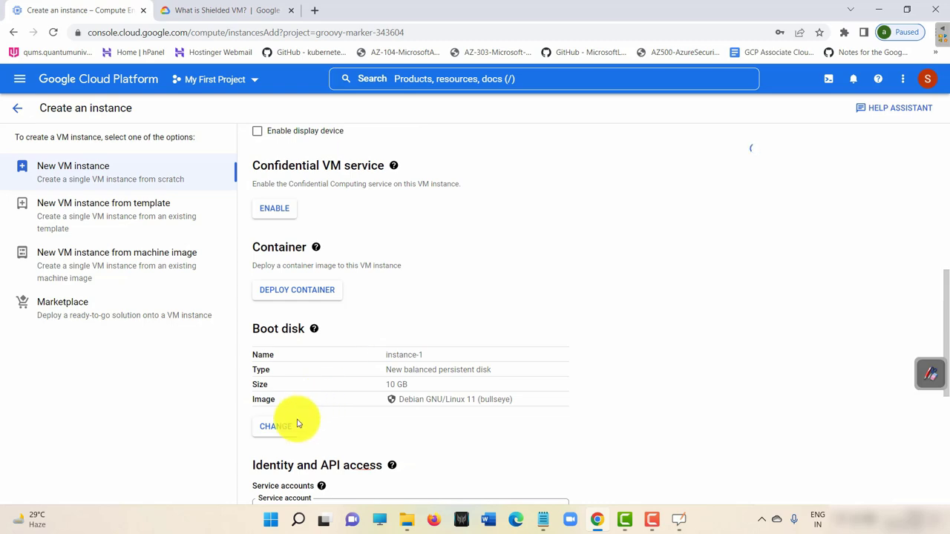
scroll(307, 349, "down", 2)
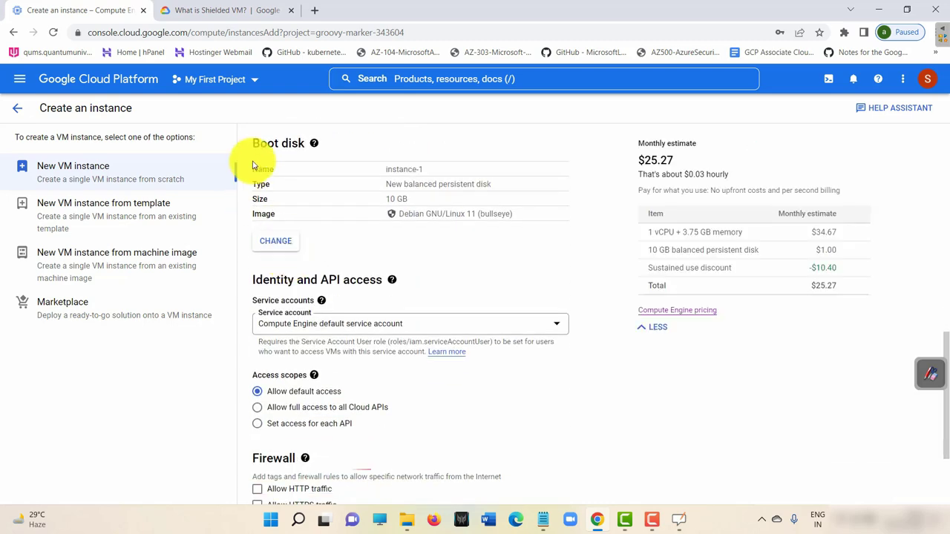
left_click(281, 244)
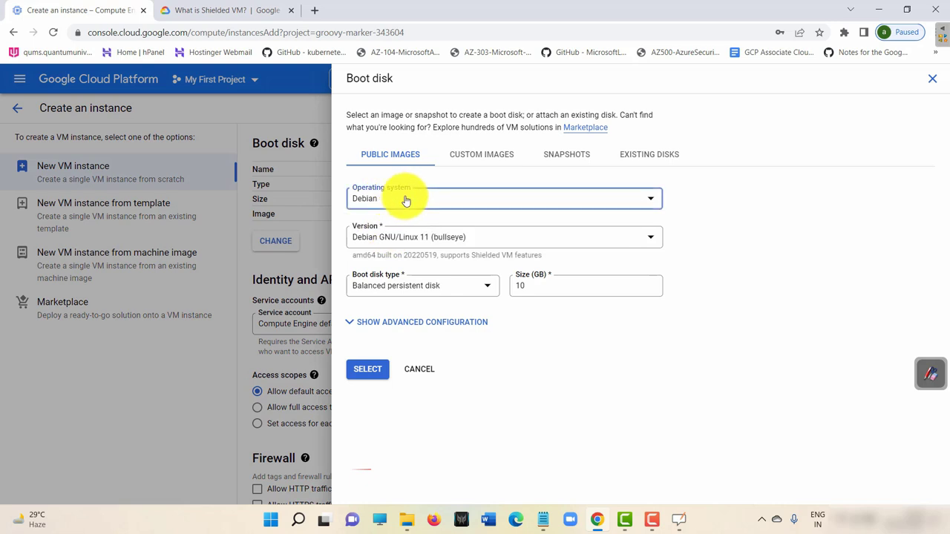
left_click(406, 201)
scroll(407, 297, "down", 5)
left_click(403, 371)
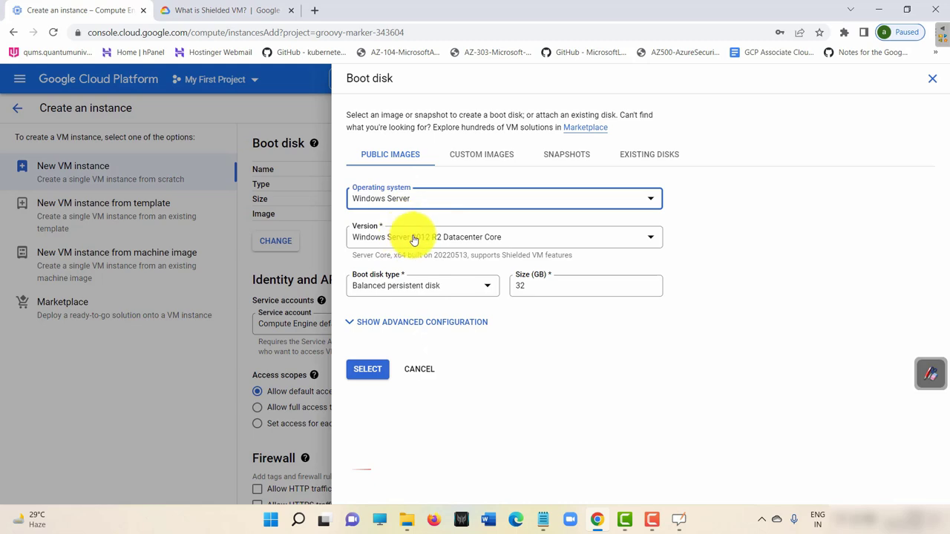
left_click(376, 373)
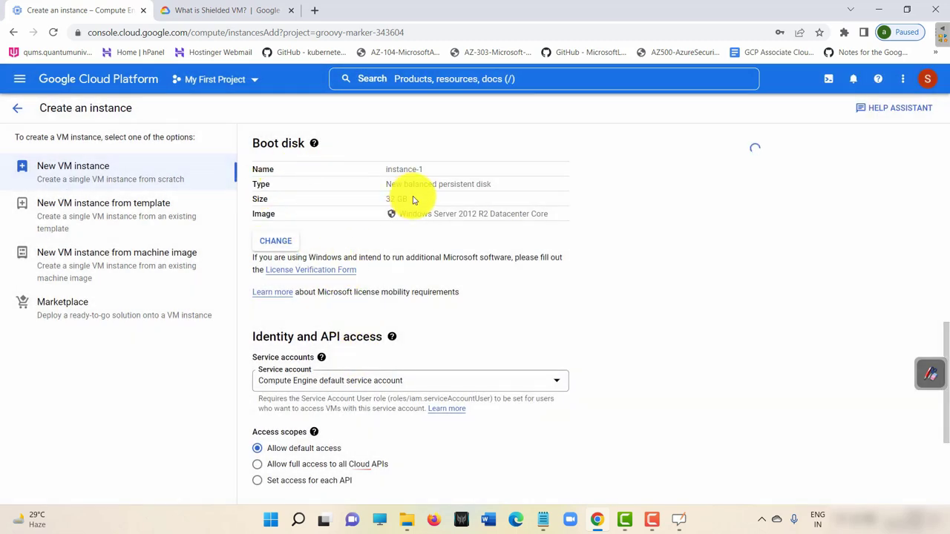
Allow HTTP and HTTPS traffic and create the VM in us-central1.
scroll(631, 195, "up", 3)
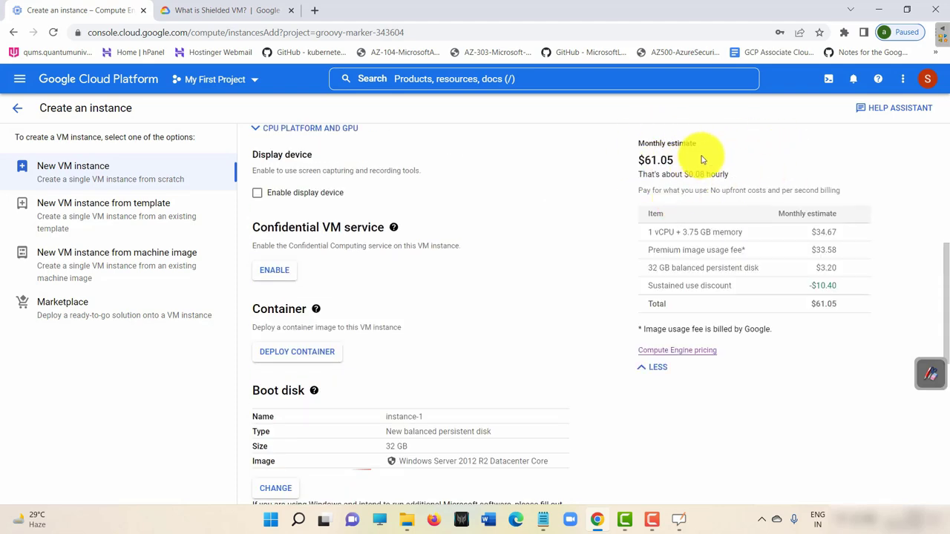
scroll(694, 193, "down", 6)
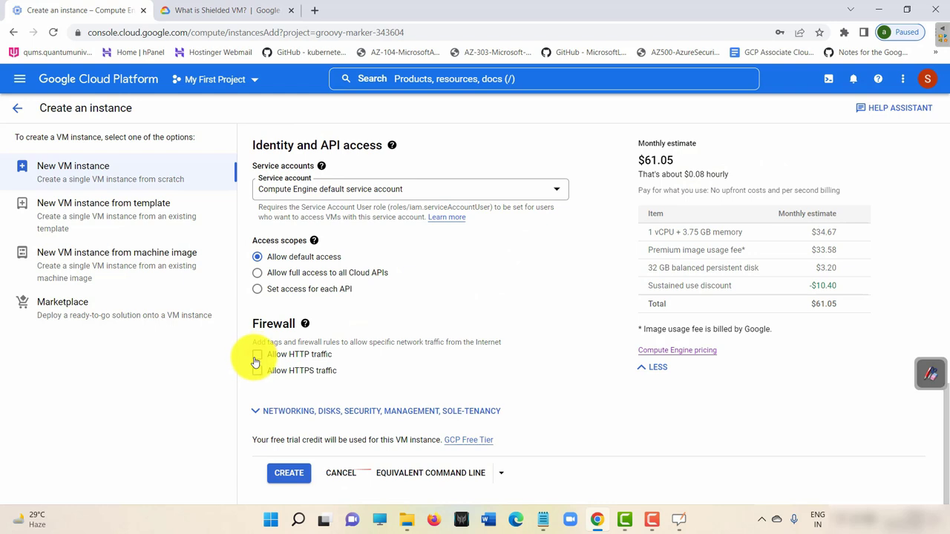
left_click(255, 372)
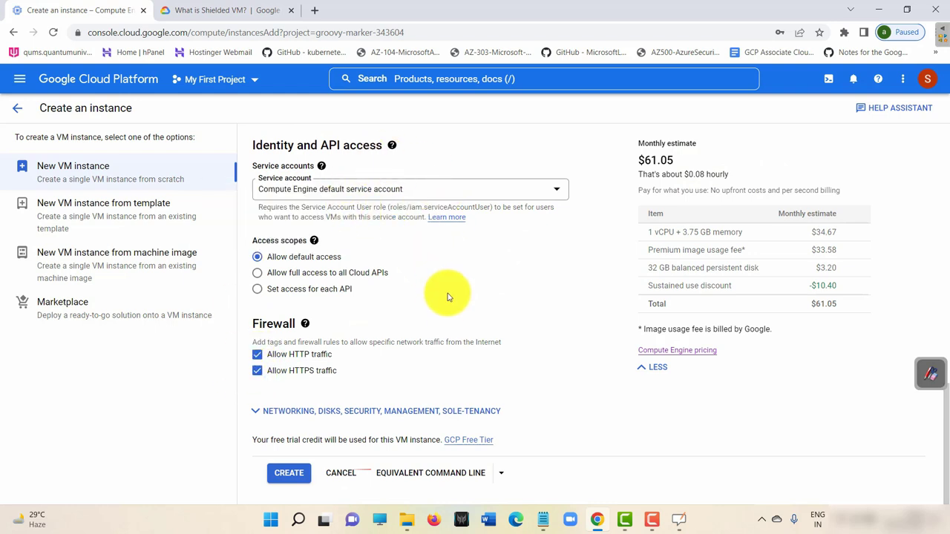
left_click(290, 477)
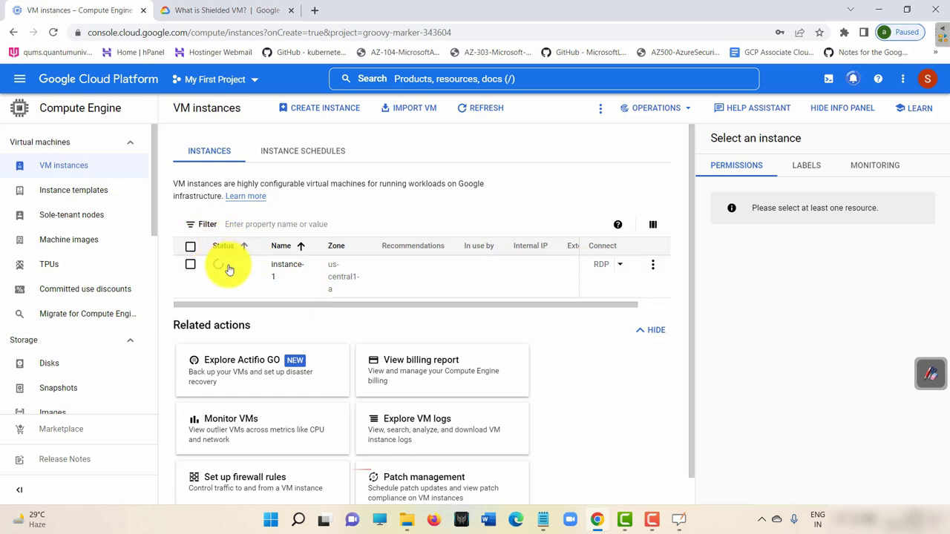
Wait for instance-1 to run, then scroll the table to show external IP 34.121.2.141.
mouse_move(232, 272)
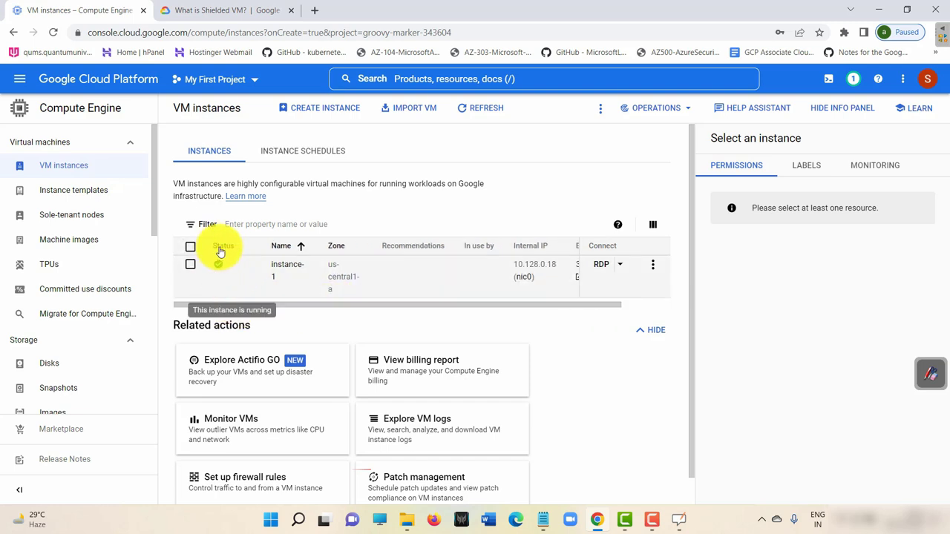
left_click_drag(360, 305, 467, 306)
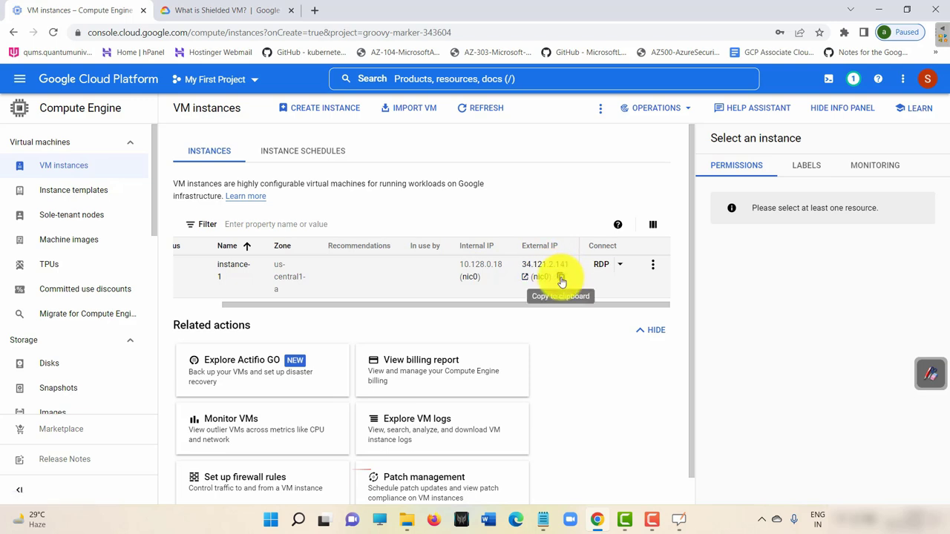
left_click_drag(403, 312, 463, 312)
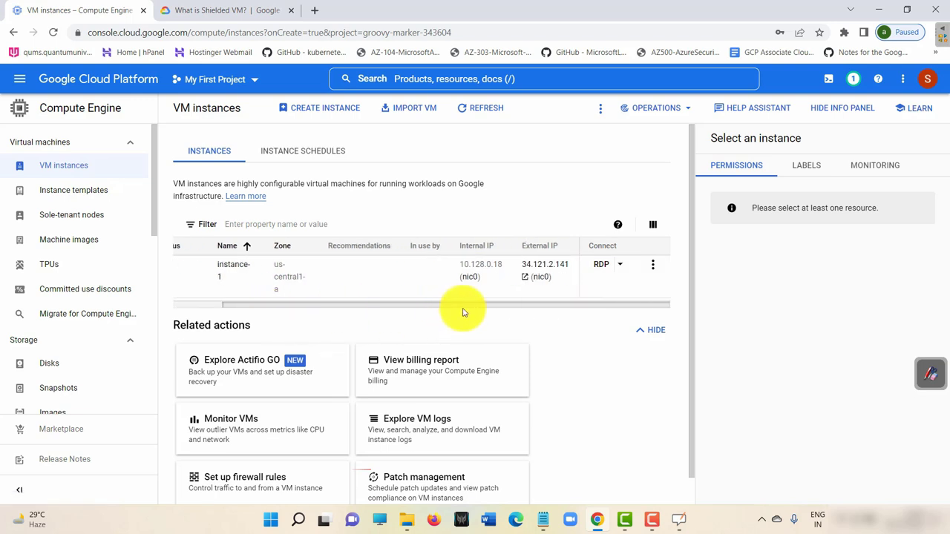
left_click(601, 265)
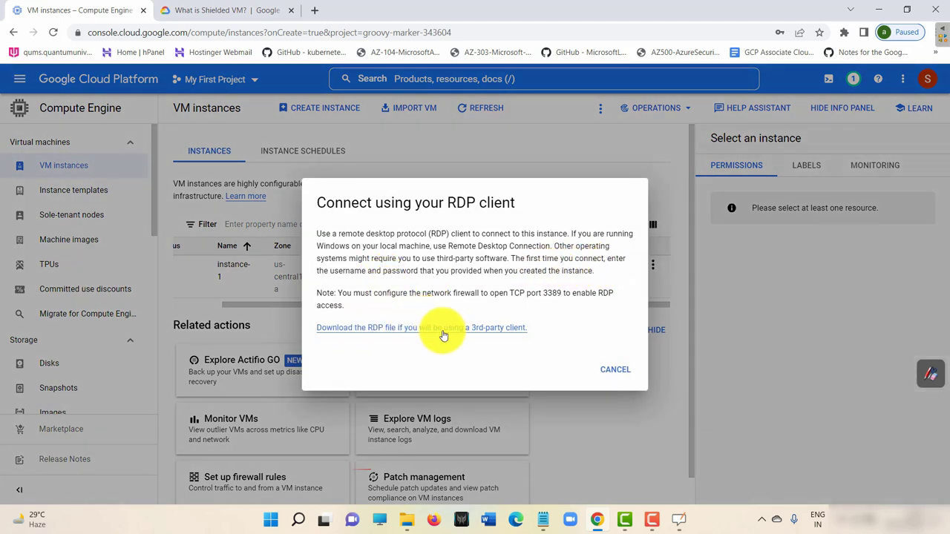
left_click(621, 369)
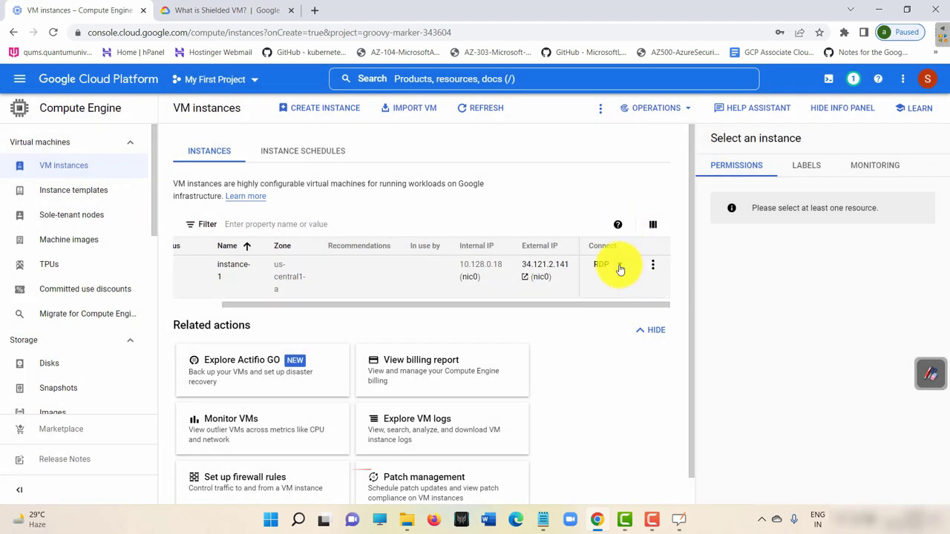
left_click(620, 265)
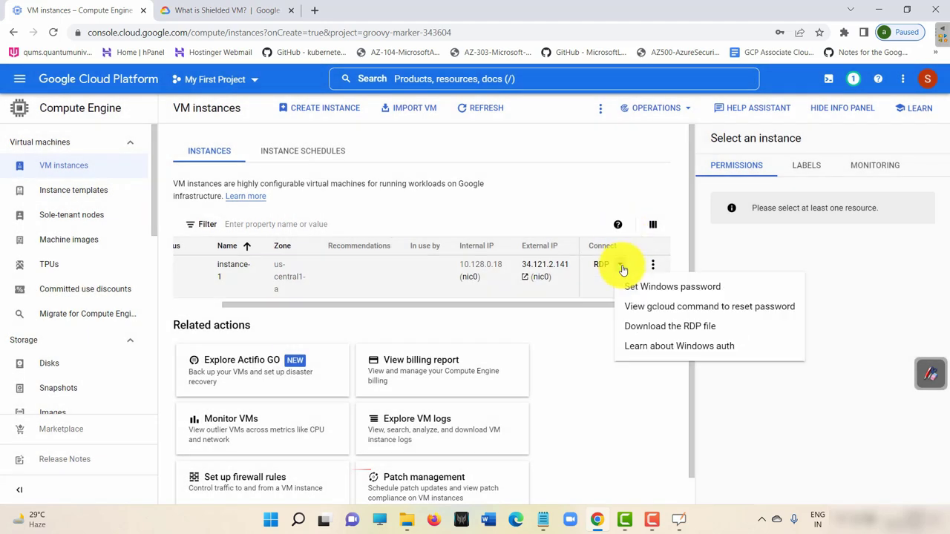
left_click(671, 287)
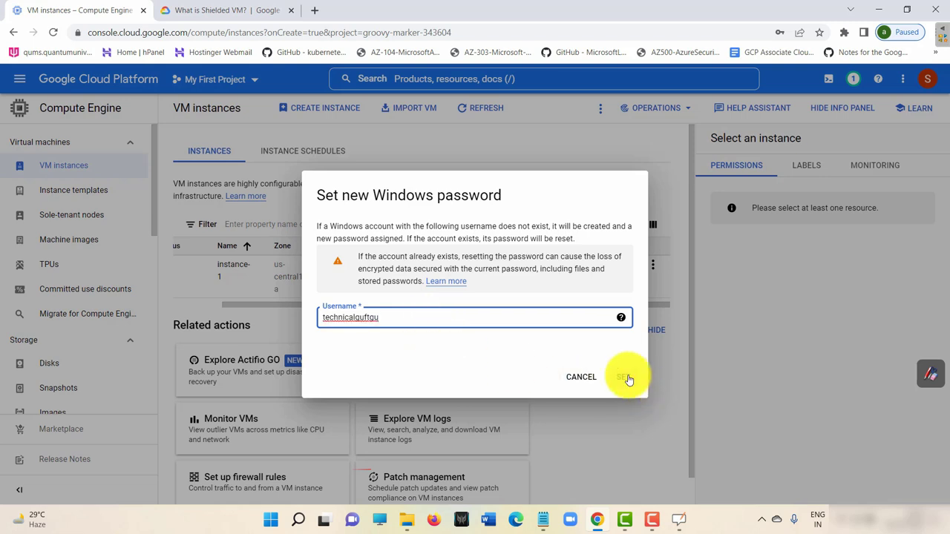
left_click(626, 378)
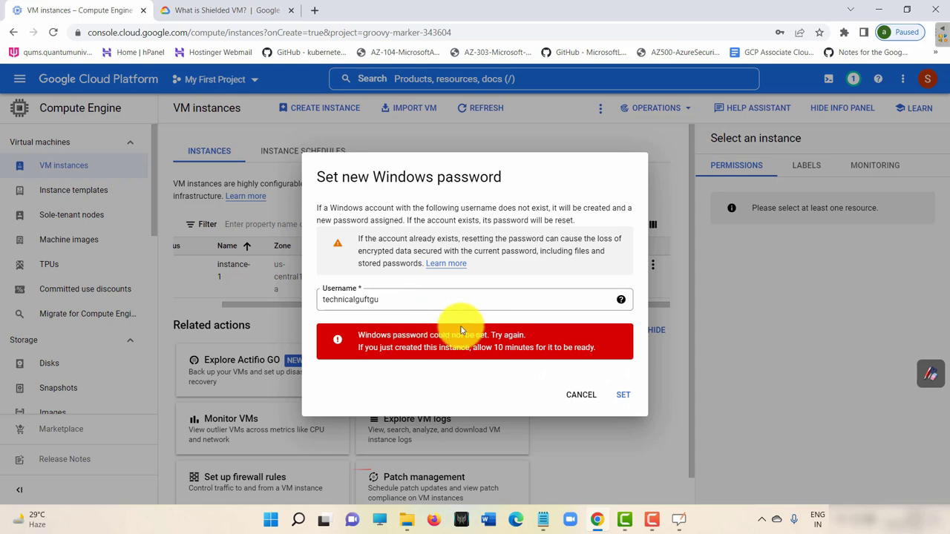
key("ctrl+plus")
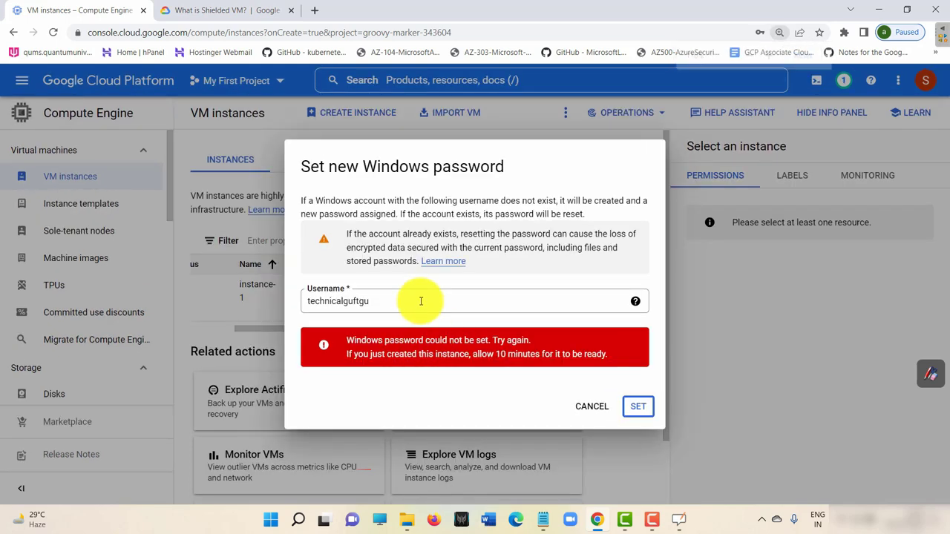
key("ctrl+minus")
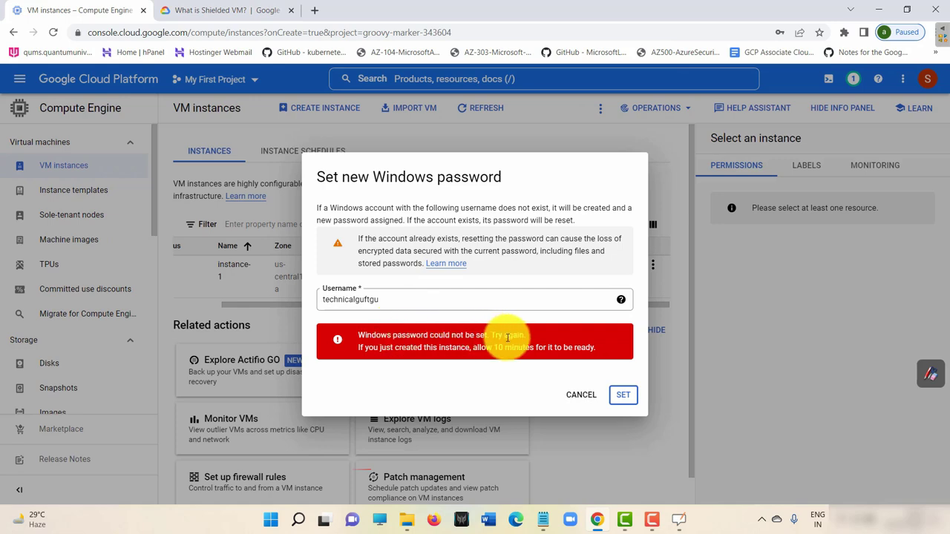
Dismiss the failed attempt and generate a new Windows password for instance-1.
left_click(586, 395)
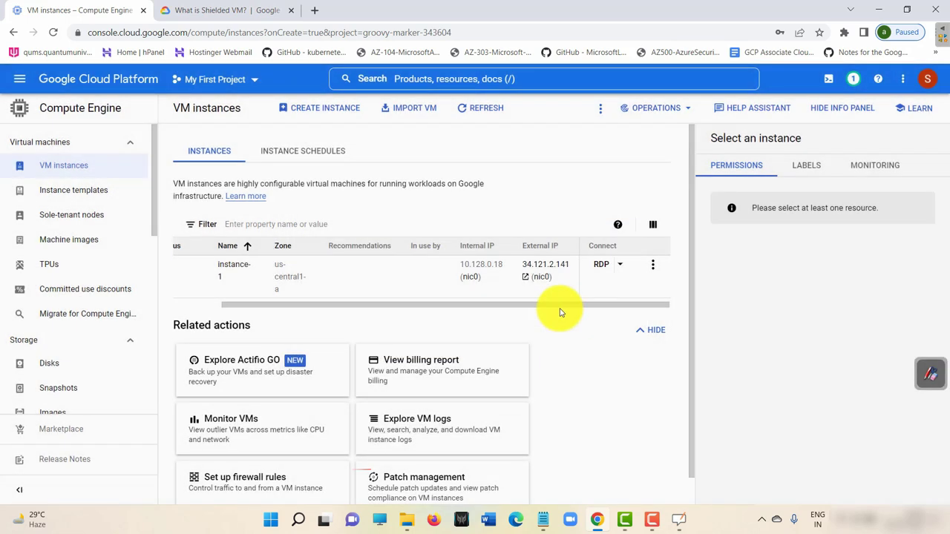
left_click(622, 265)
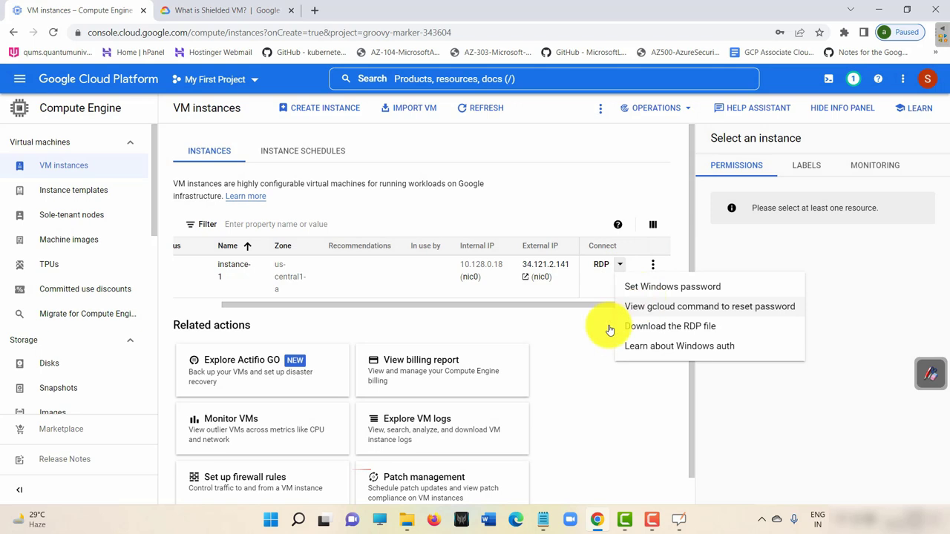
left_click_drag(226, 306, 402, 308)
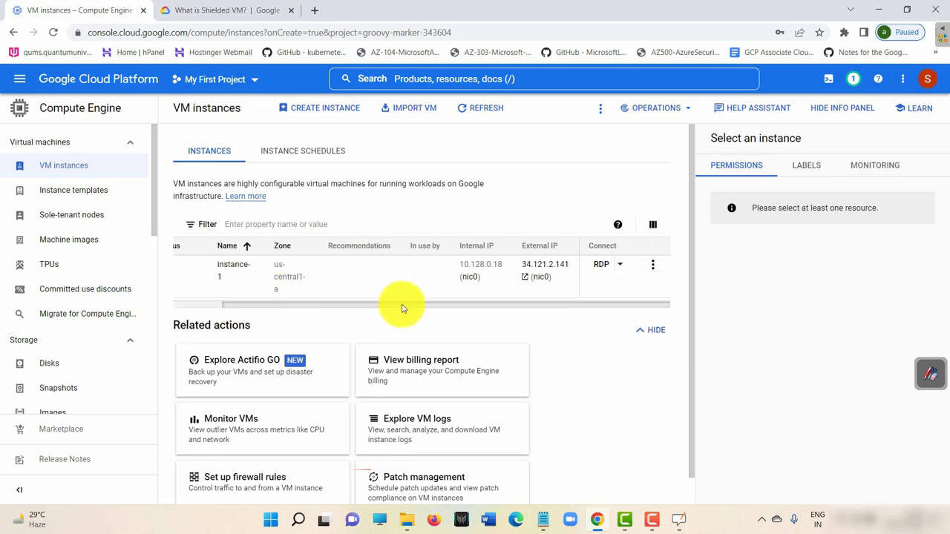
left_click(620, 265)
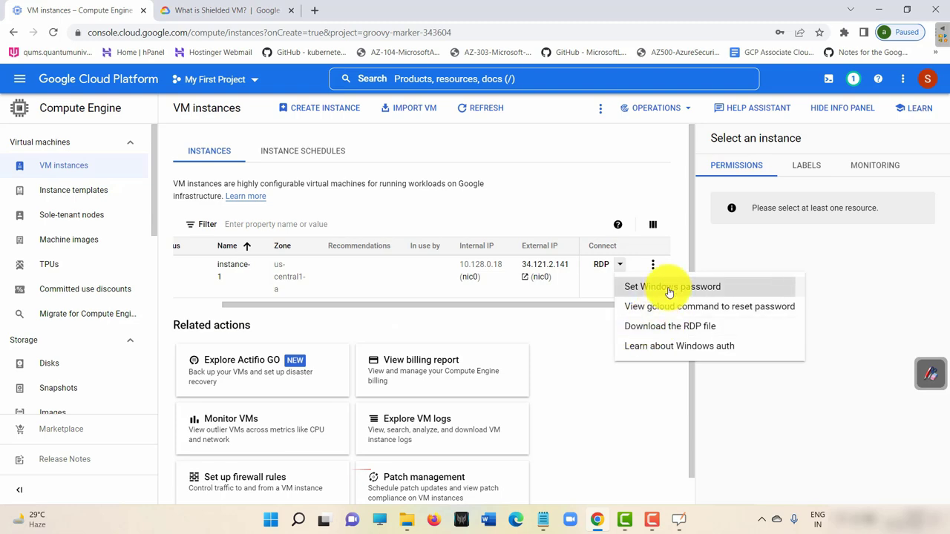
left_click(670, 289)
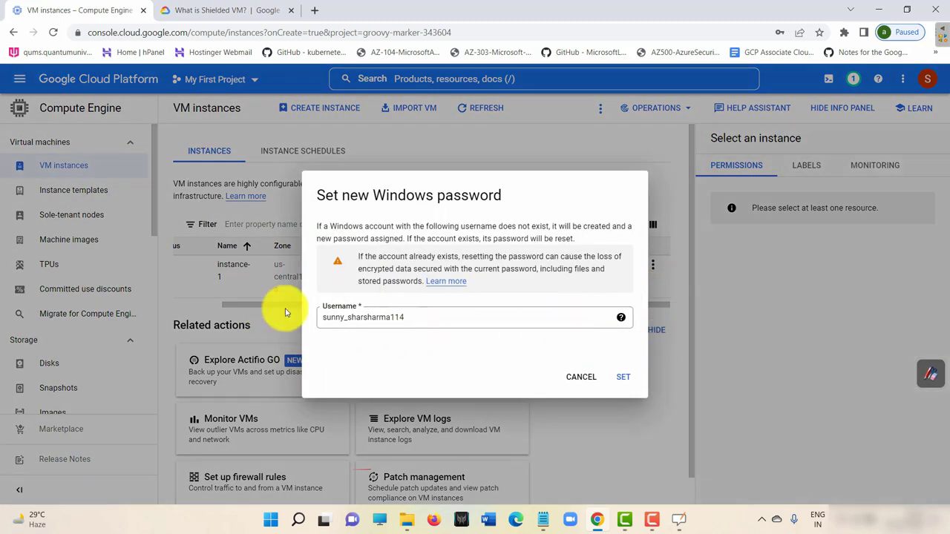
left_click(630, 380)
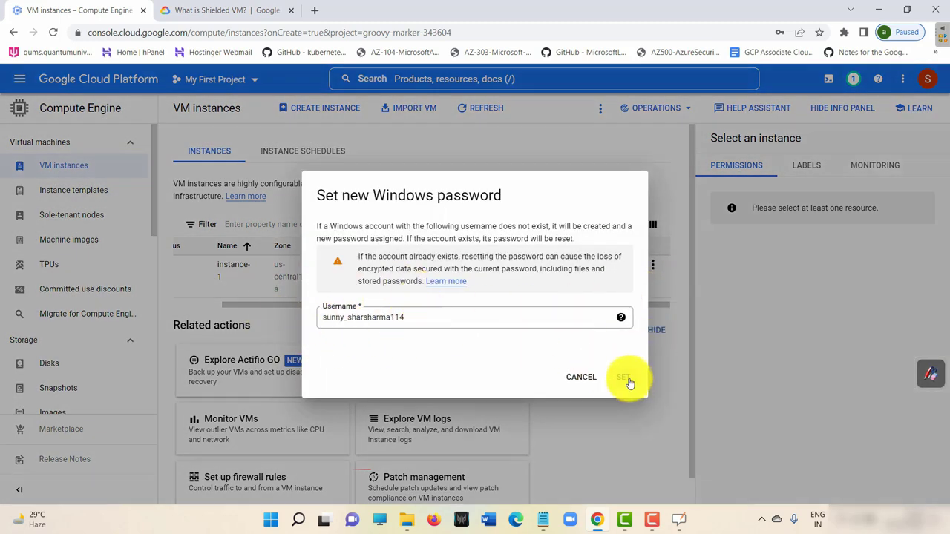
Copy the username and new password into Notepad below the gcloud command, then close the dialog.
left_click_drag(450, 318, 284, 322)
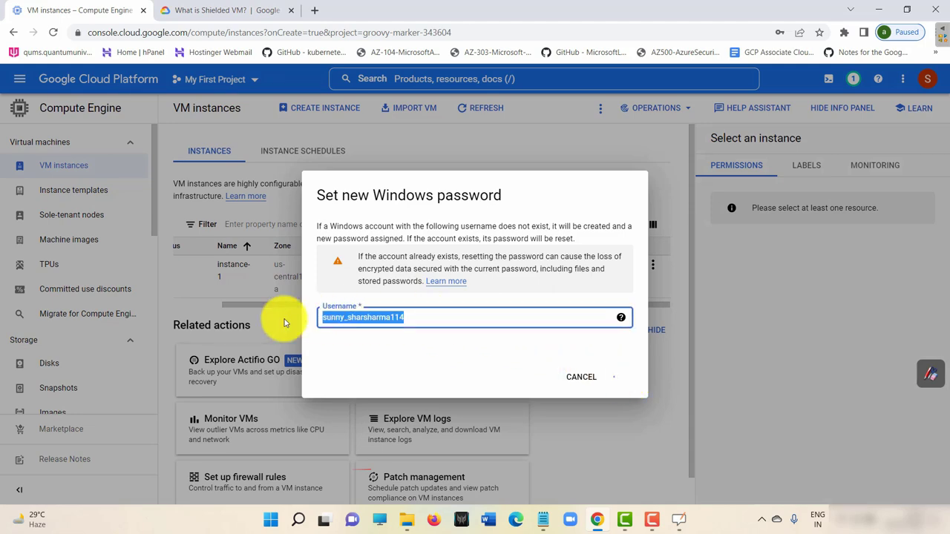
left_click(546, 520)
left_click(421, 226)
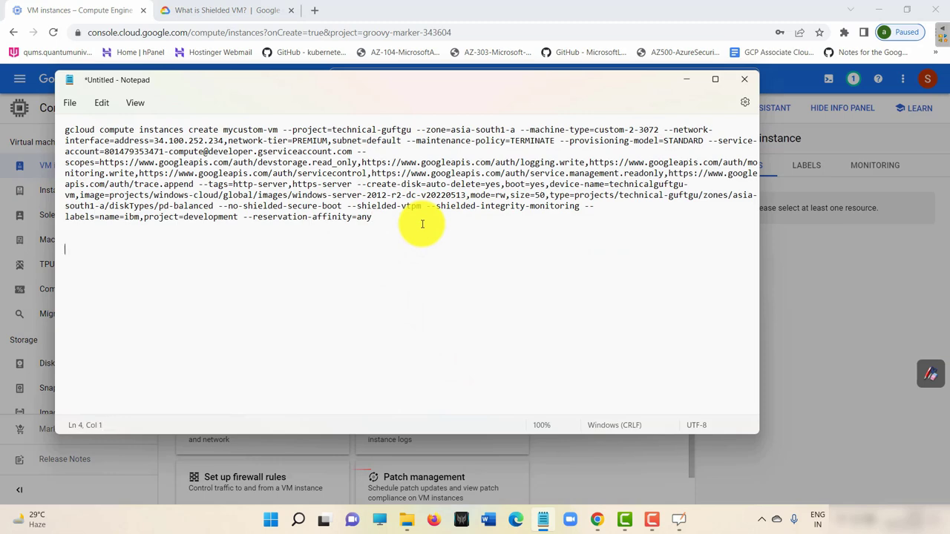
left_click(686, 80)
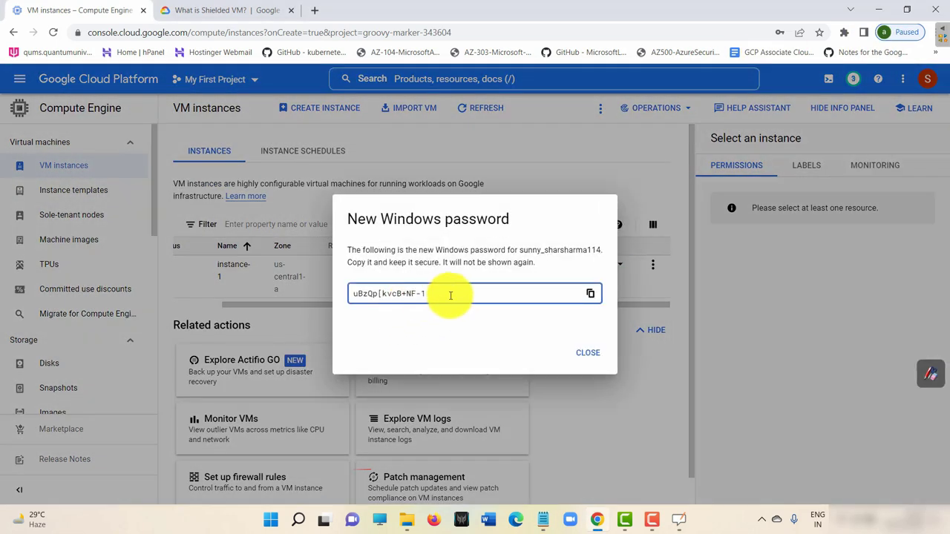
left_click(590, 293)
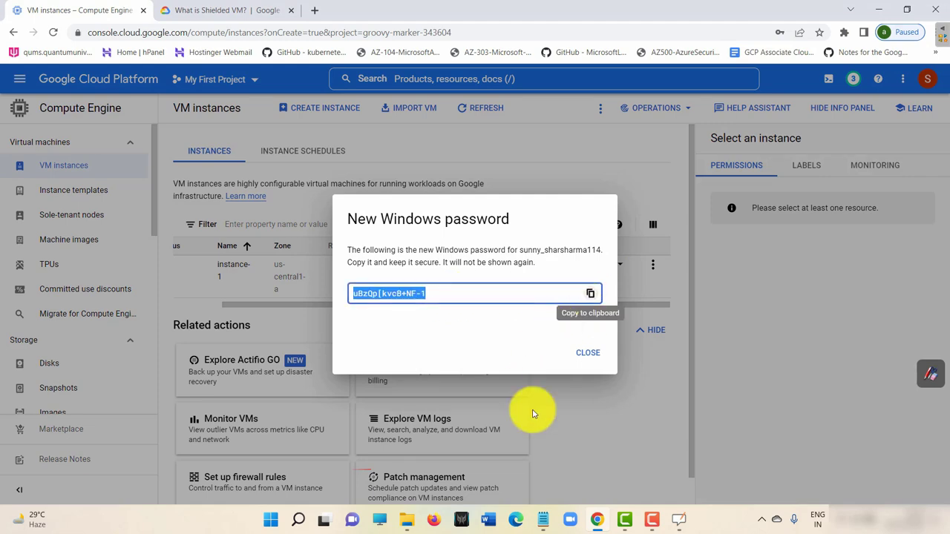
left_click(543, 520)
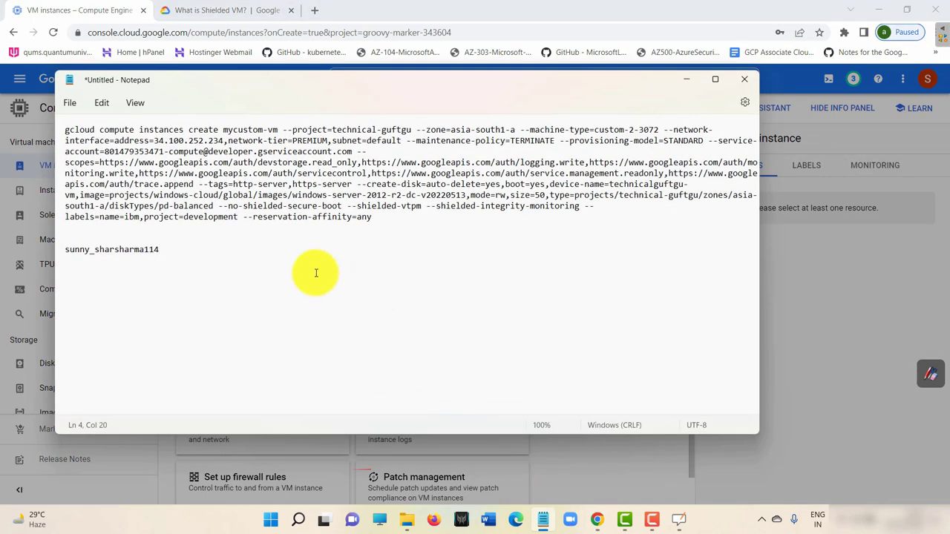
key("ctrl+v")
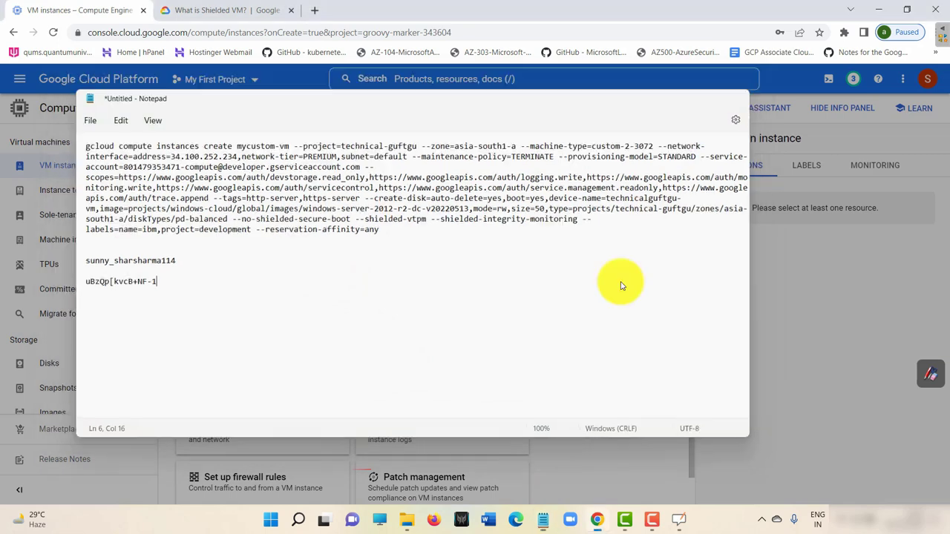
left_click(687, 80)
left_click(589, 354)
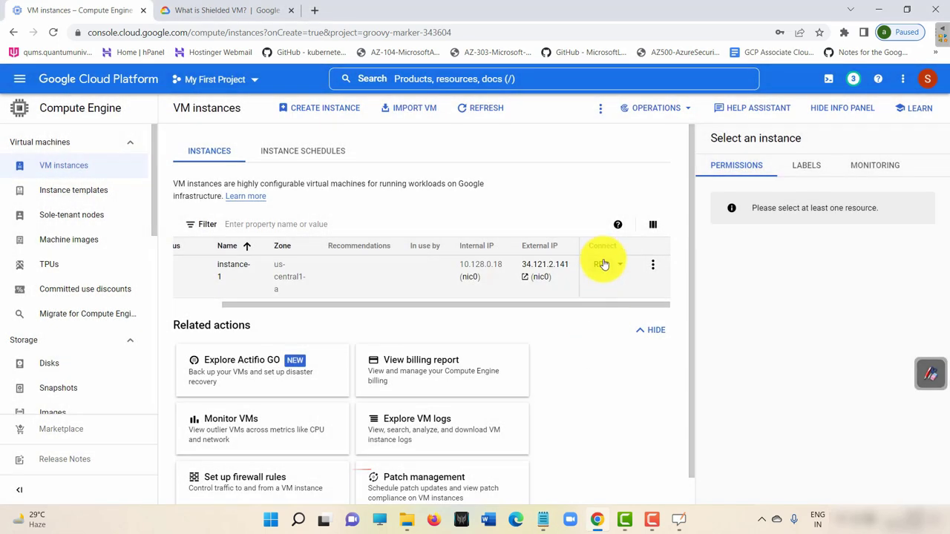
Download instance-1's RDP file and open it.
left_click(604, 265)
left_click(376, 332)
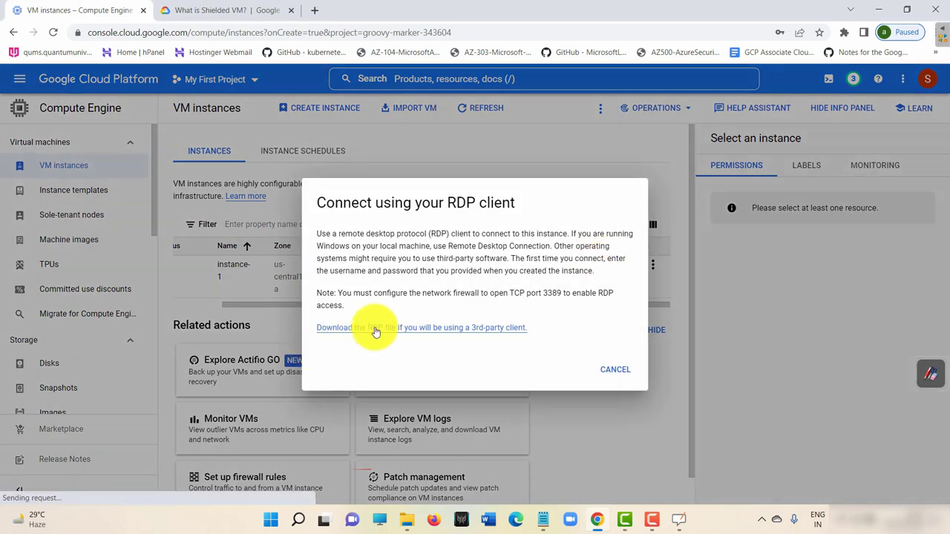
left_click(74, 489)
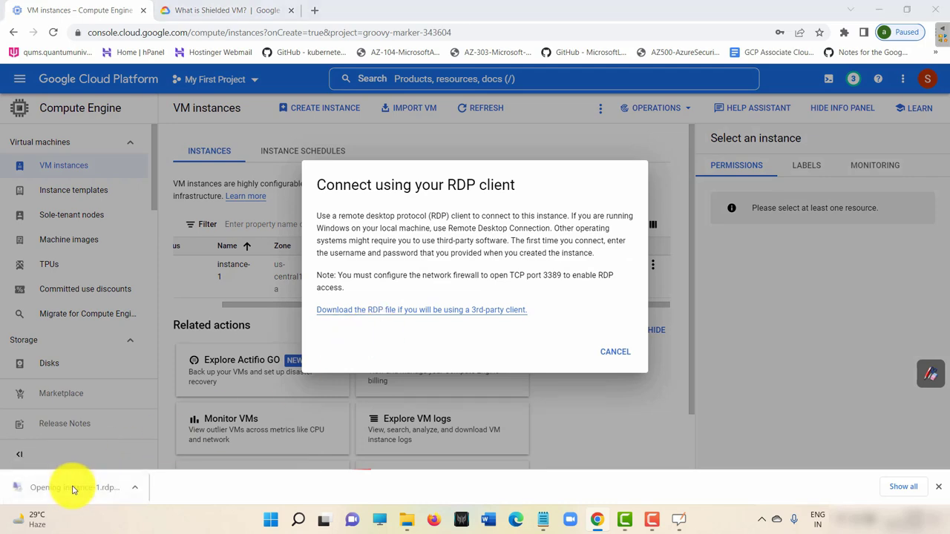
Connect to 34.121.2.141 with the pasted password, accept the certificate, and minimize the session.
left_click(571, 325)
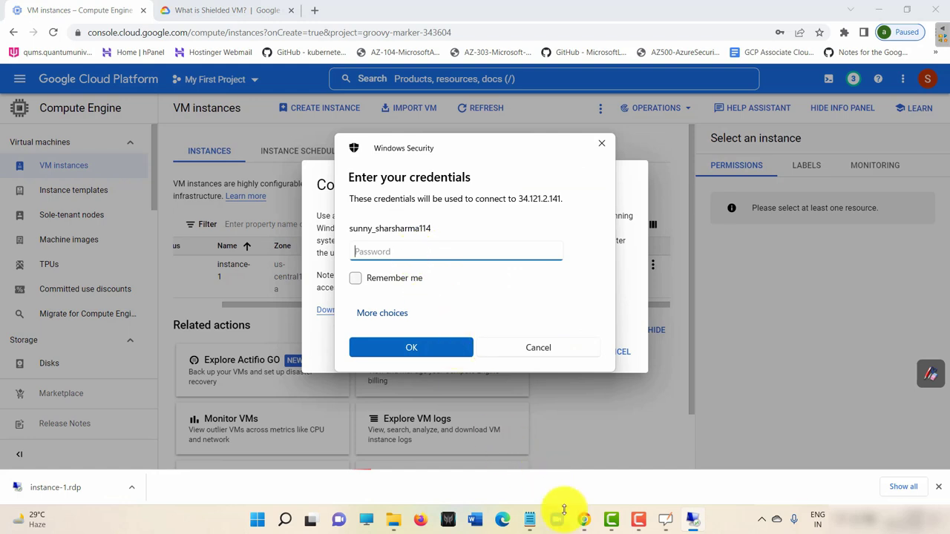
key("ctrl+v")
left_click(421, 350)
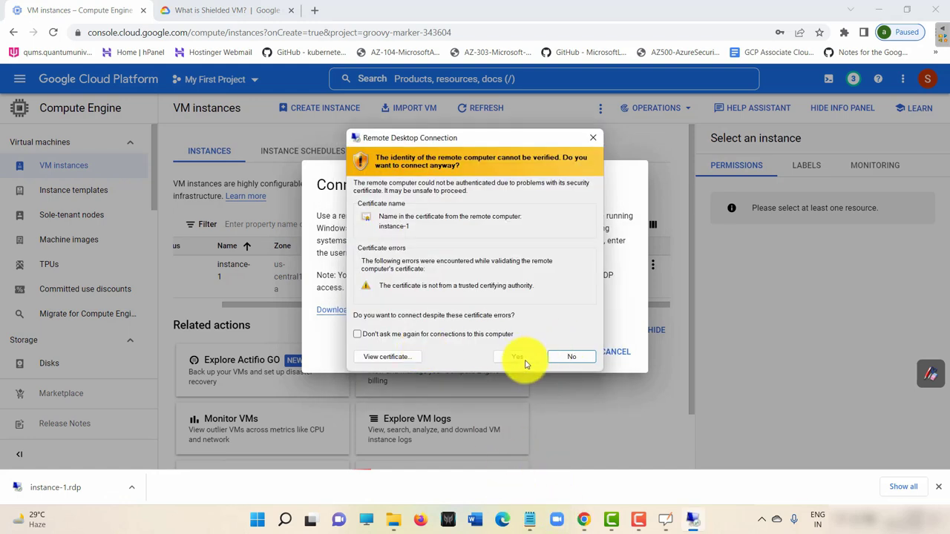
left_click(523, 357)
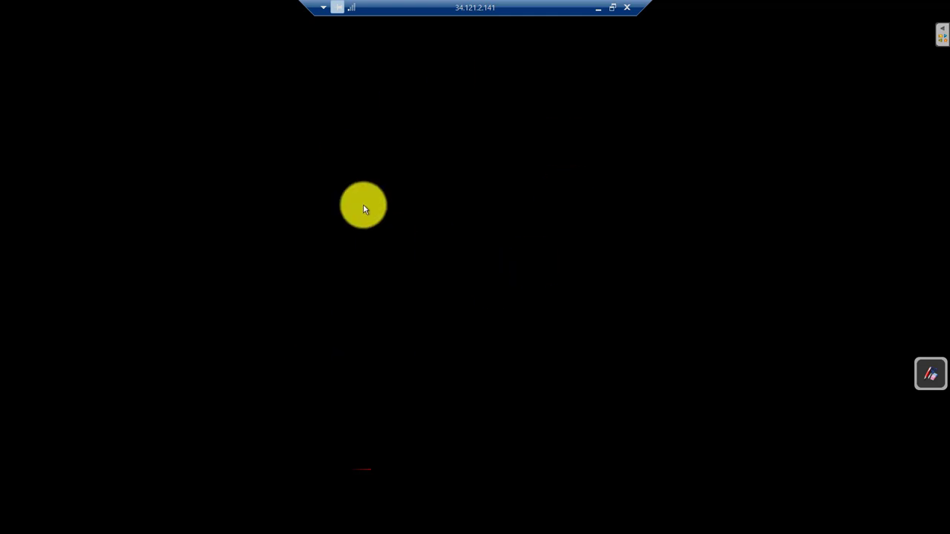
left_click(601, 6)
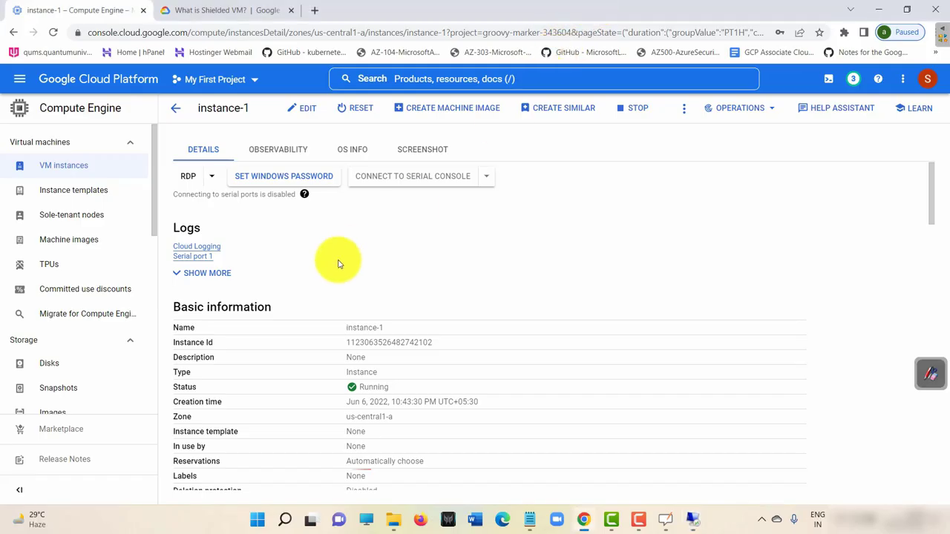
left_click(705, 524)
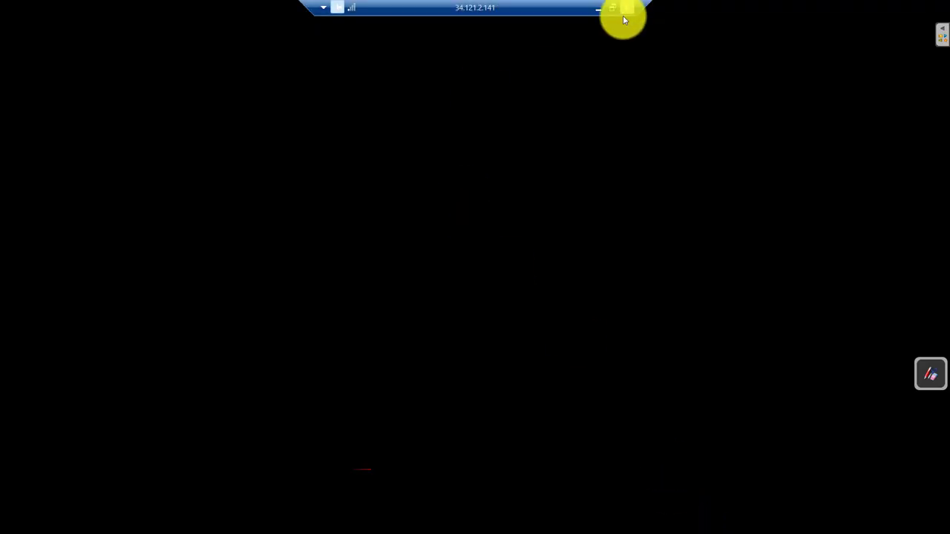
left_click(600, 6)
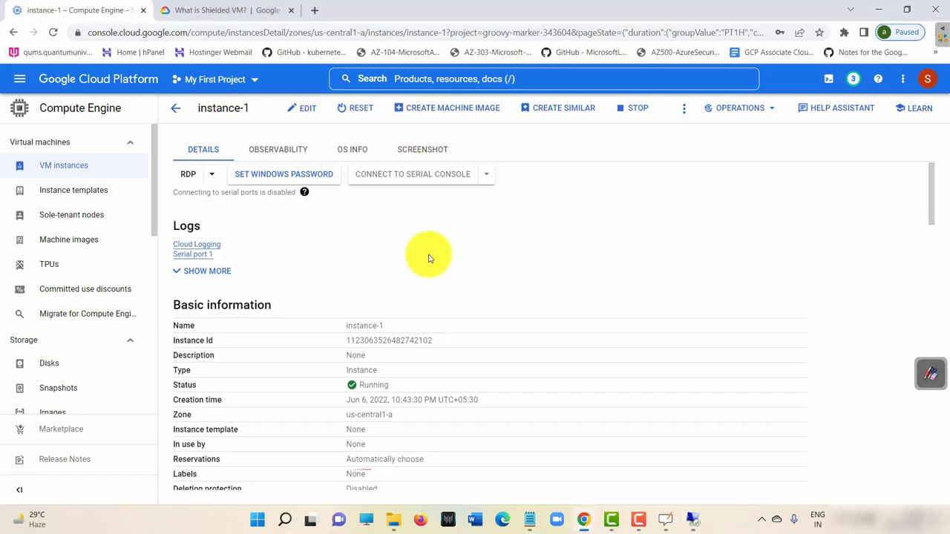
Return to VM instances, start a new instance, and name it windows-server.
left_click(176, 108)
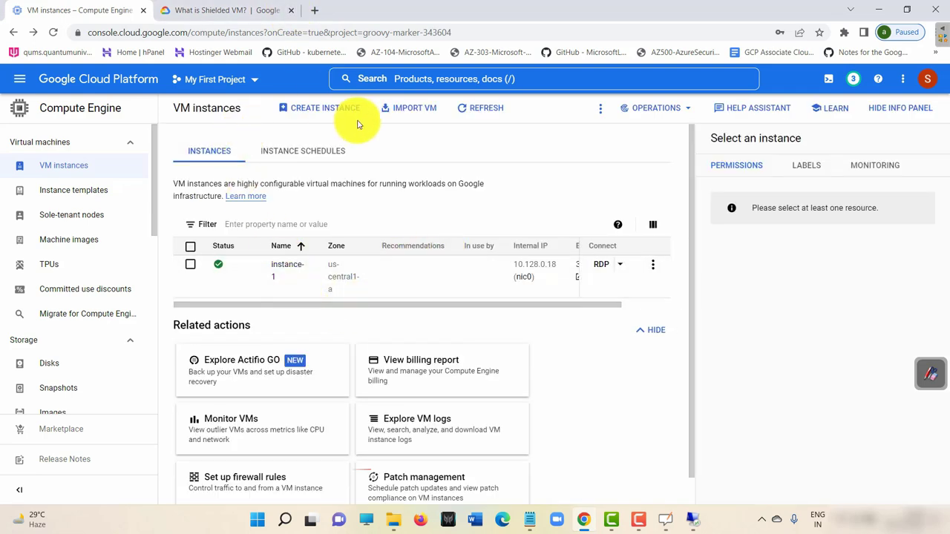
left_click(331, 108)
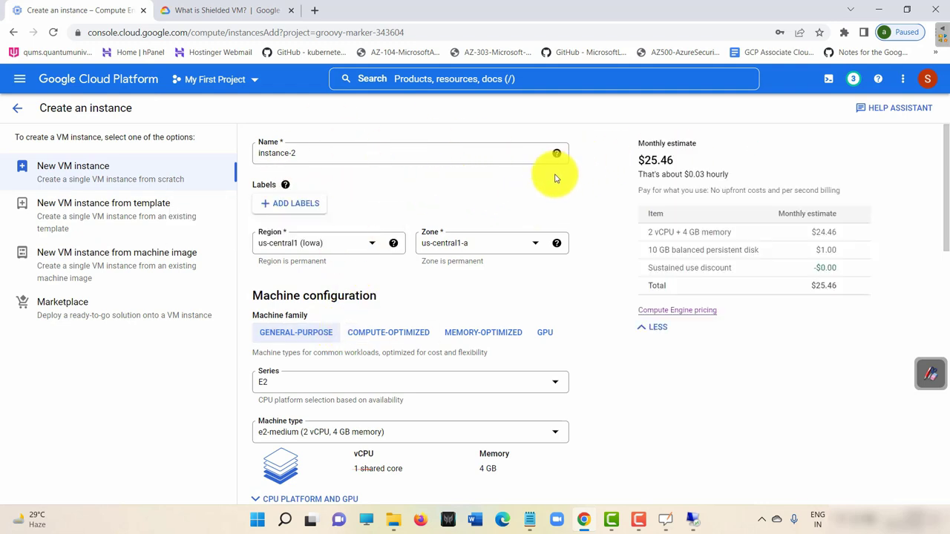
scroll(572, 170, "down", 2)
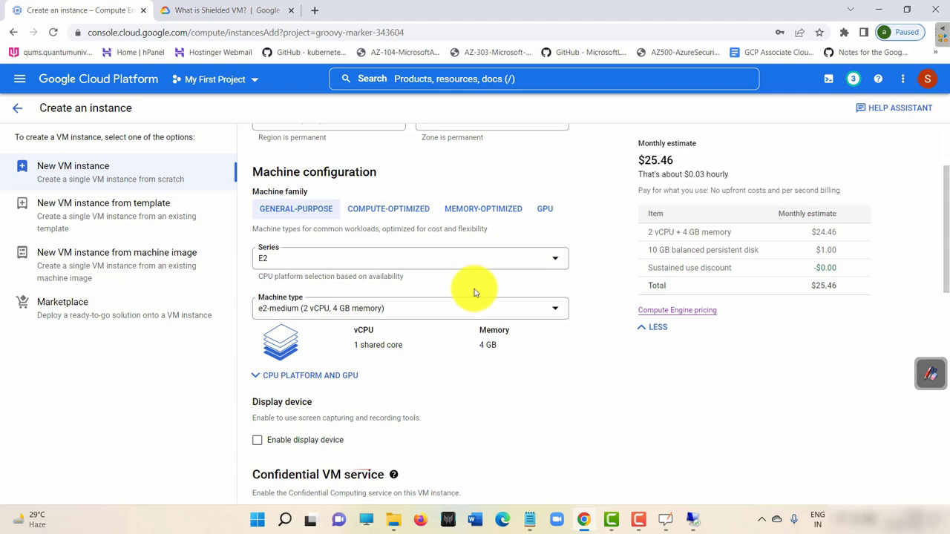
scroll(398, 307, "down", 2)
scroll(390, 323, "down", 4)
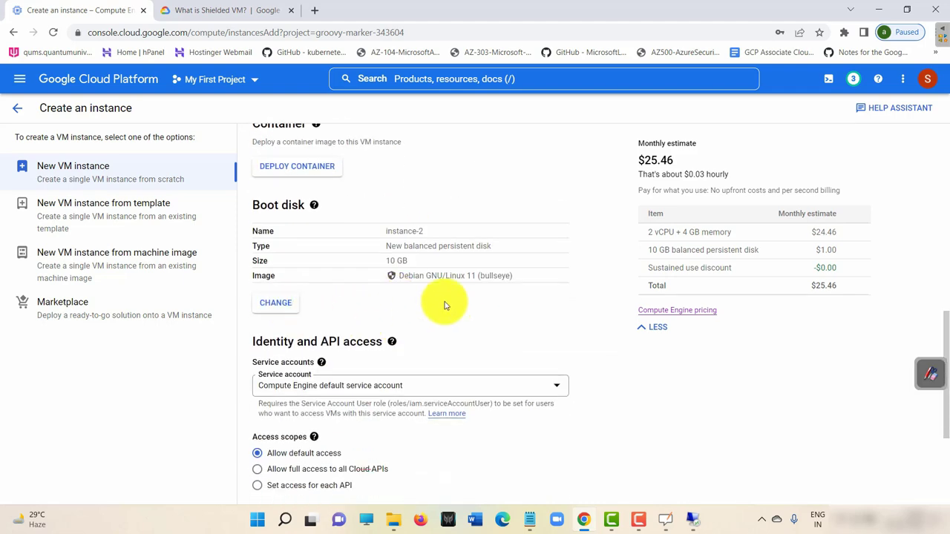
scroll(438, 296, "up", 10)
left_click(339, 153)
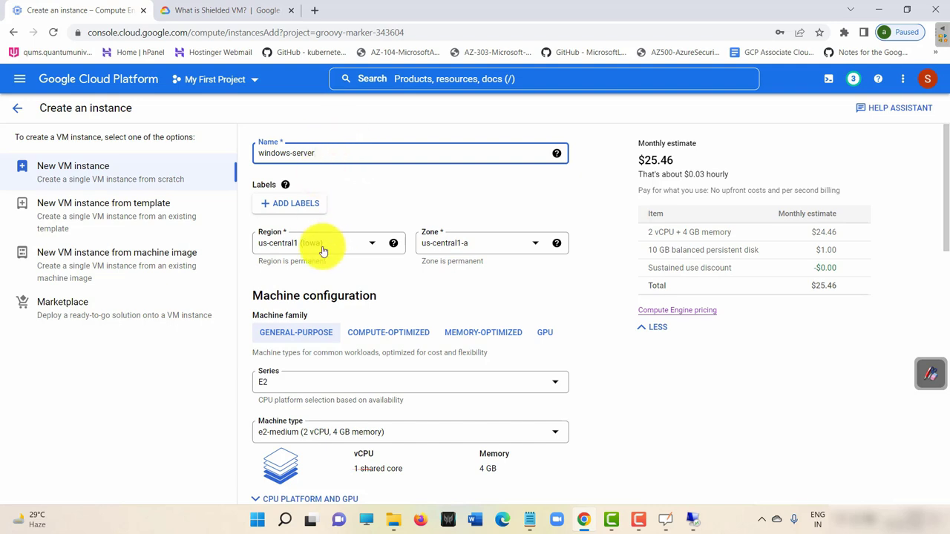
Set the instance's region to asia-south1 (Mumbai).
left_click(350, 246)
scroll(356, 312, "down", 3)
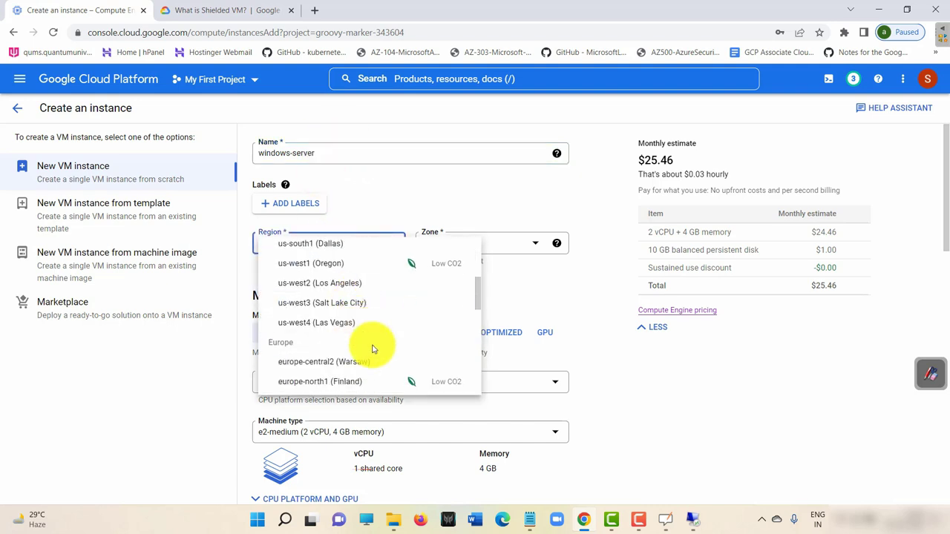
scroll(372, 347, "down", 5)
left_click(379, 311)
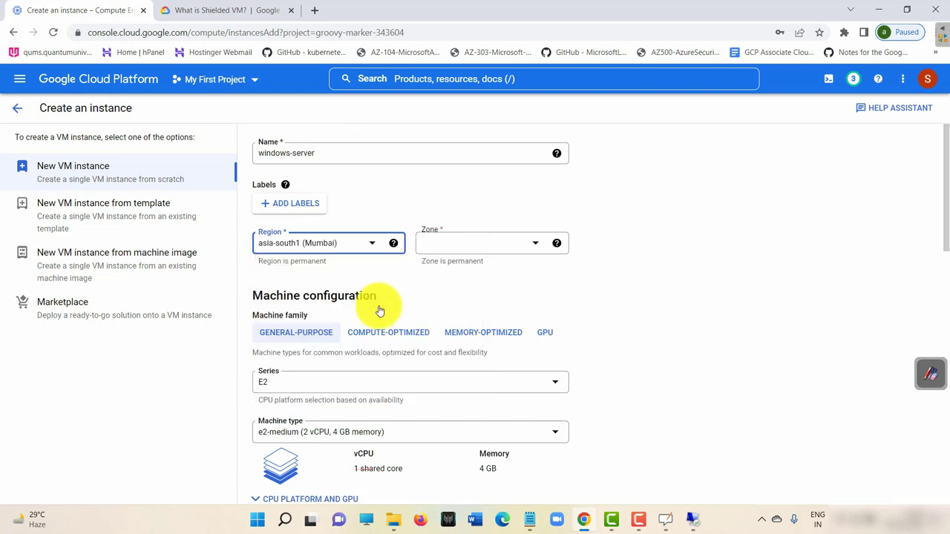
scroll(371, 308, "down", 2)
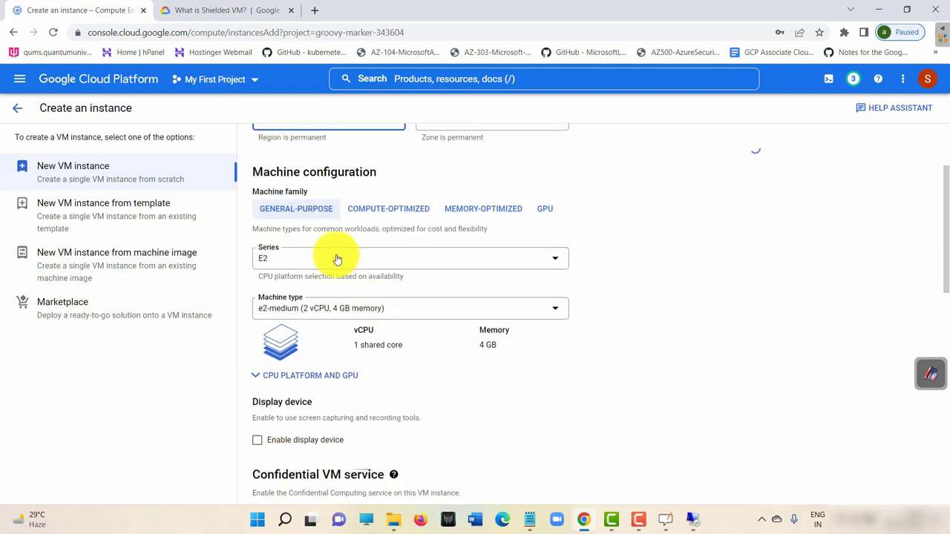
Keep the E2 series and choose the e2-micro machine type.
left_click(337, 258)
scroll(326, 338, "down", 1)
scroll(325, 295, "up", 1)
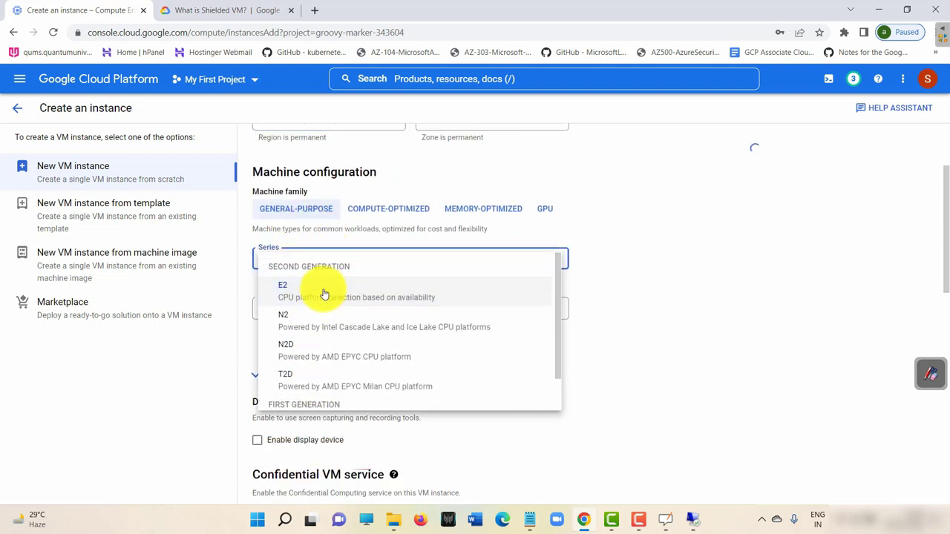
left_click(325, 295)
scroll(446, 327, "down", 1)
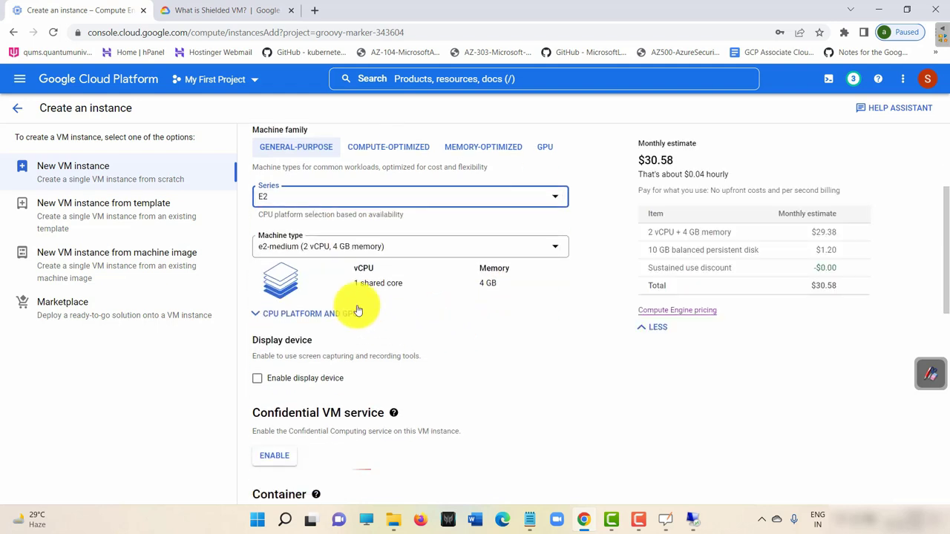
left_click(345, 250)
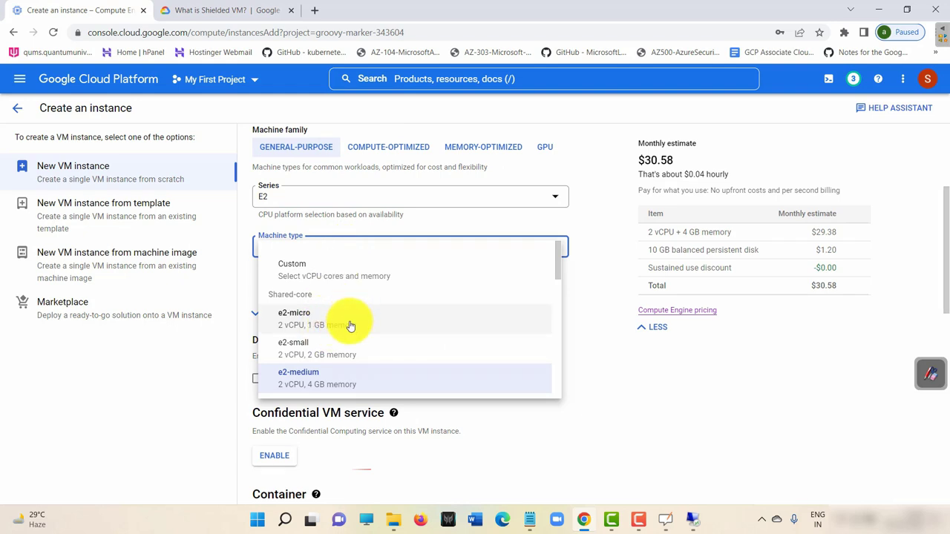
left_click(350, 327)
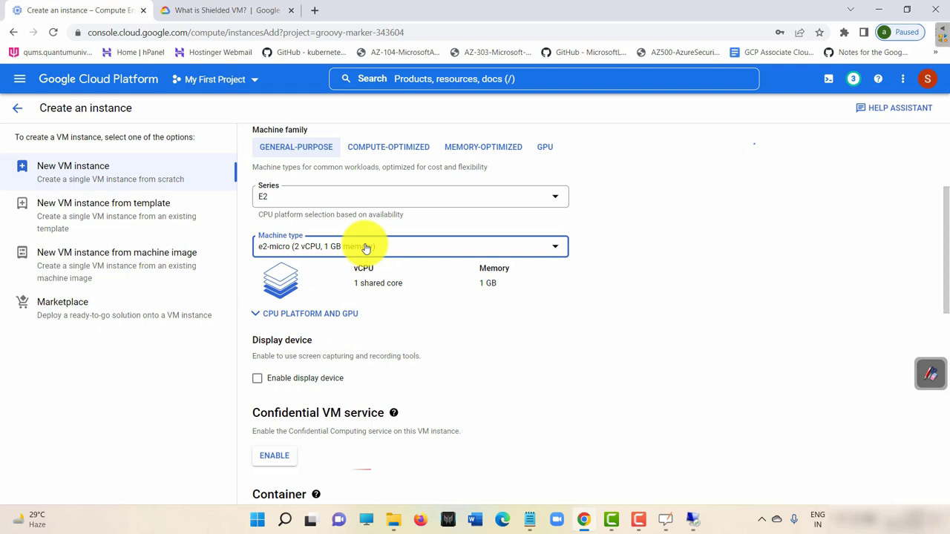
scroll(405, 329, "down", 4)
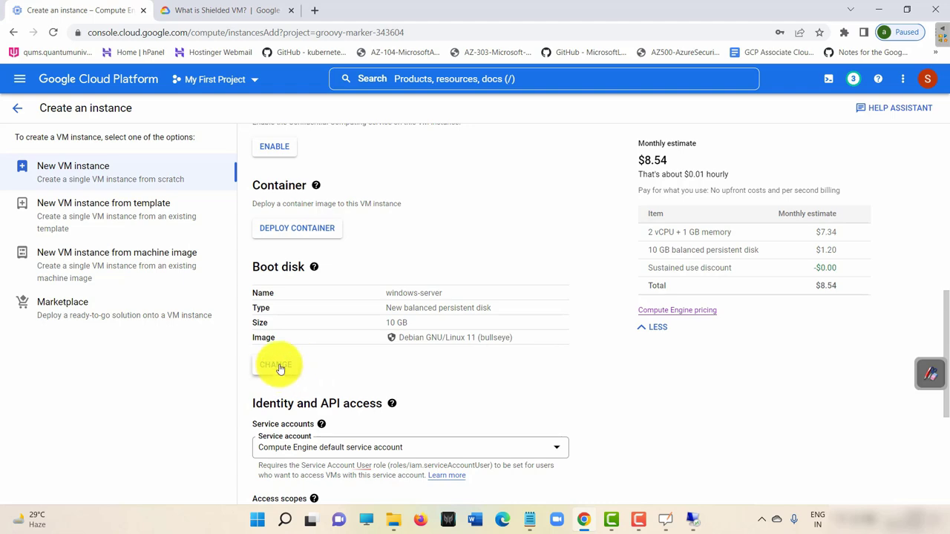
Pick Windows Server 2012 R2 Datacenter as the boot disk image.
left_click(280, 369)
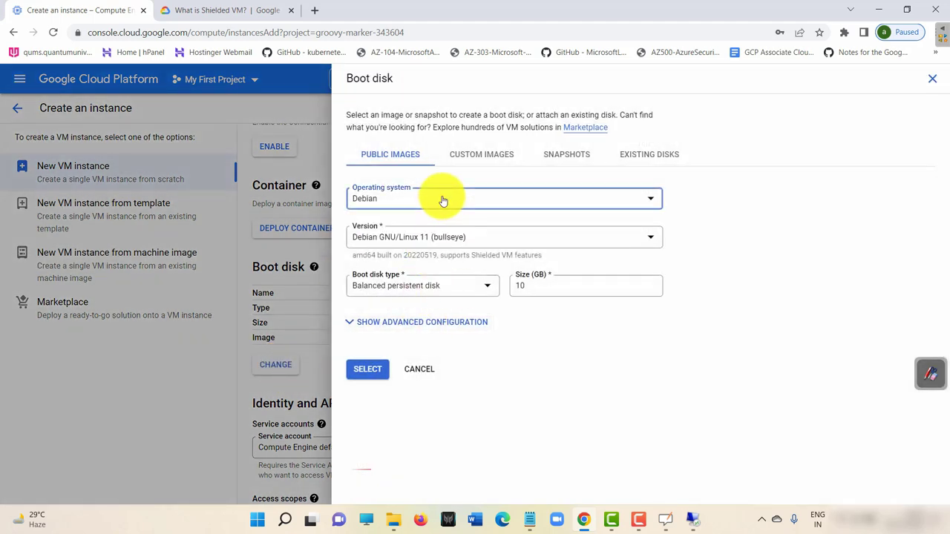
left_click(442, 200)
scroll(403, 365, "down", 5)
left_click(398, 369)
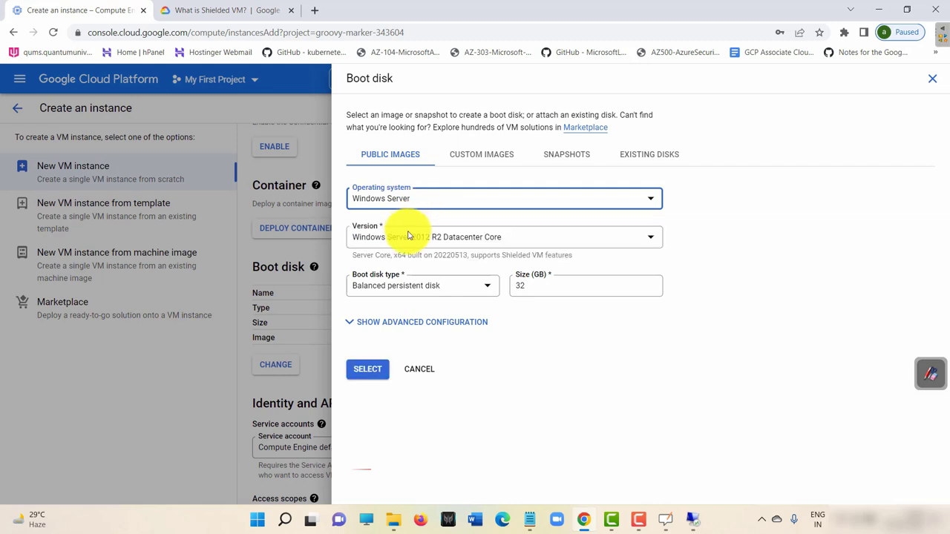
left_click(423, 239)
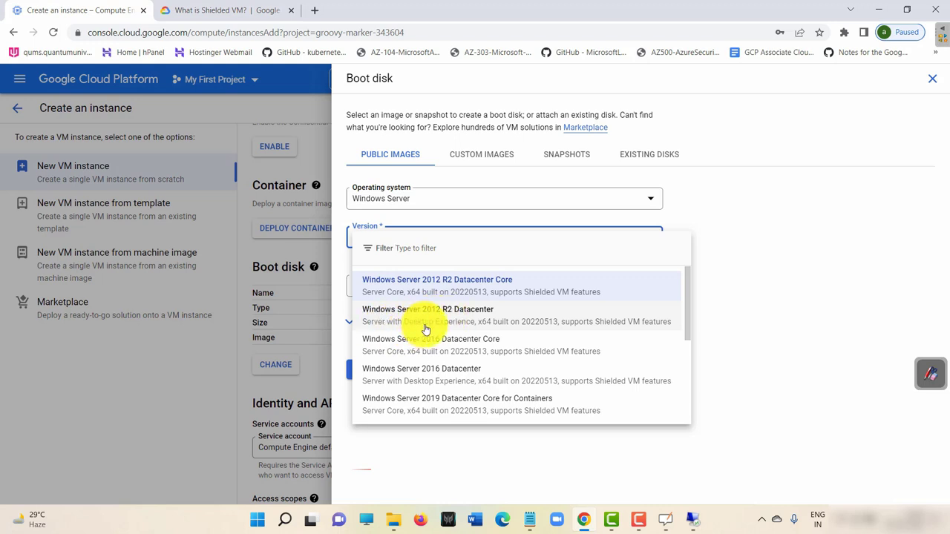
left_click(692, 519)
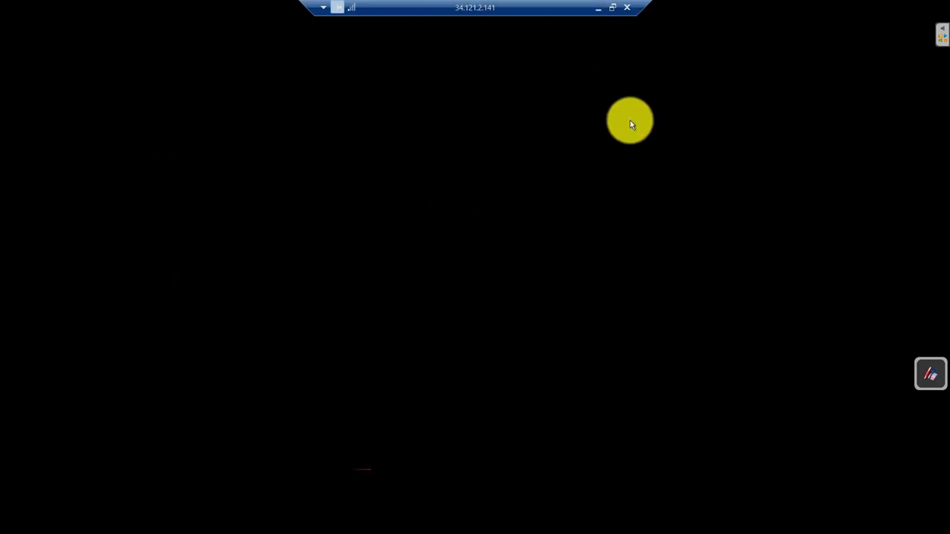
left_click(598, 7)
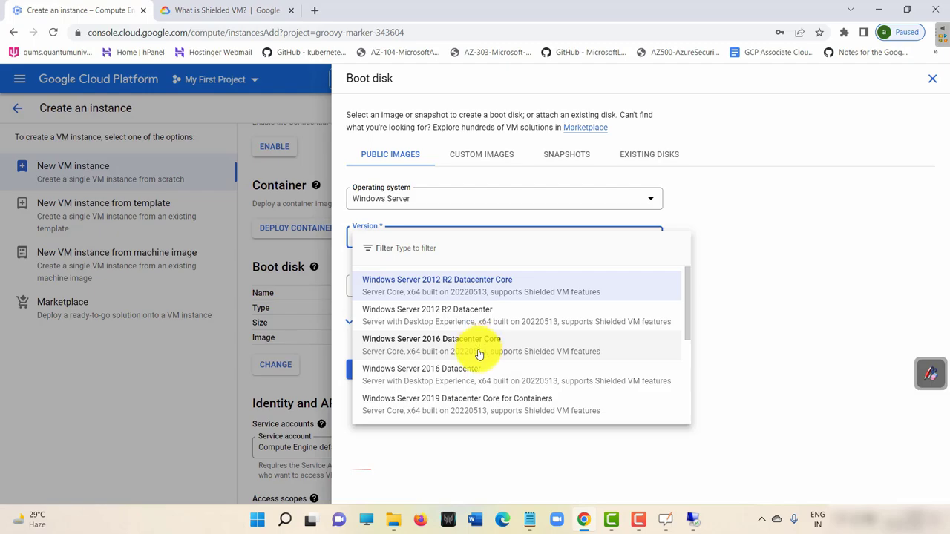
left_click(692, 520)
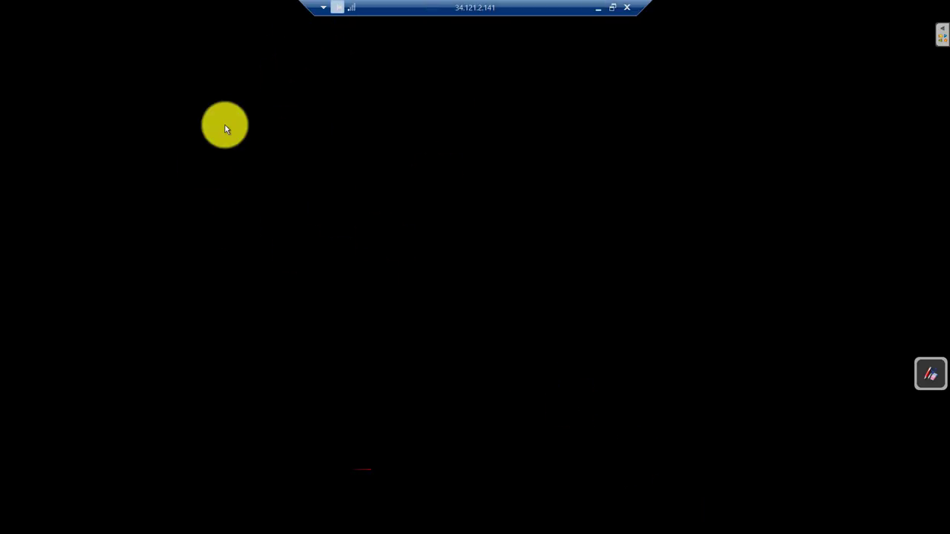
left_click(598, 7)
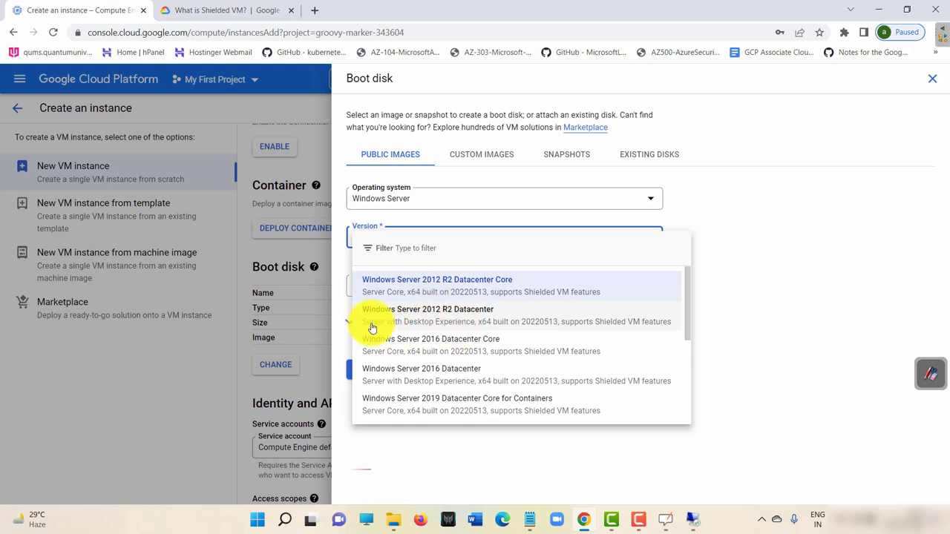
left_click(446, 323)
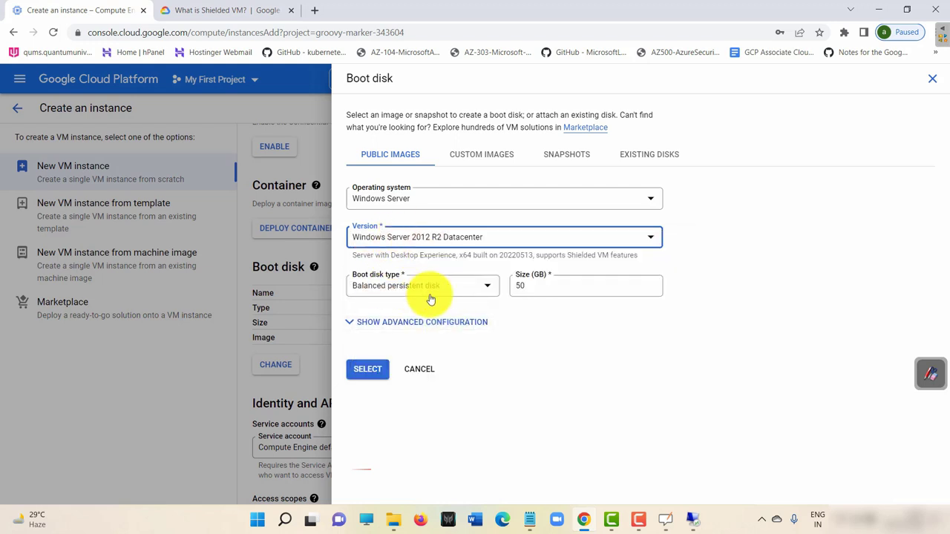
Set the boot disk size to 50 GB after 30 GB is rejected, and apply it.
left_click(556, 285)
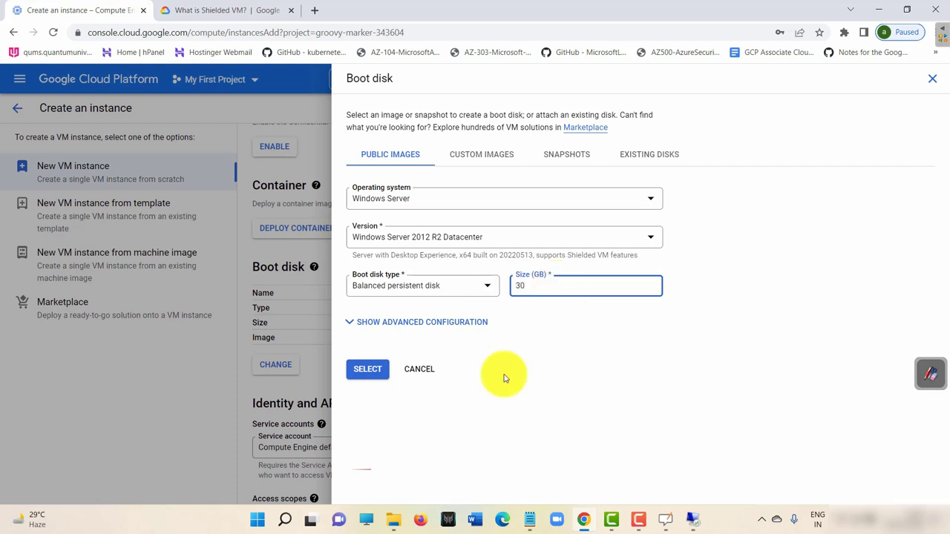
left_click(368, 369)
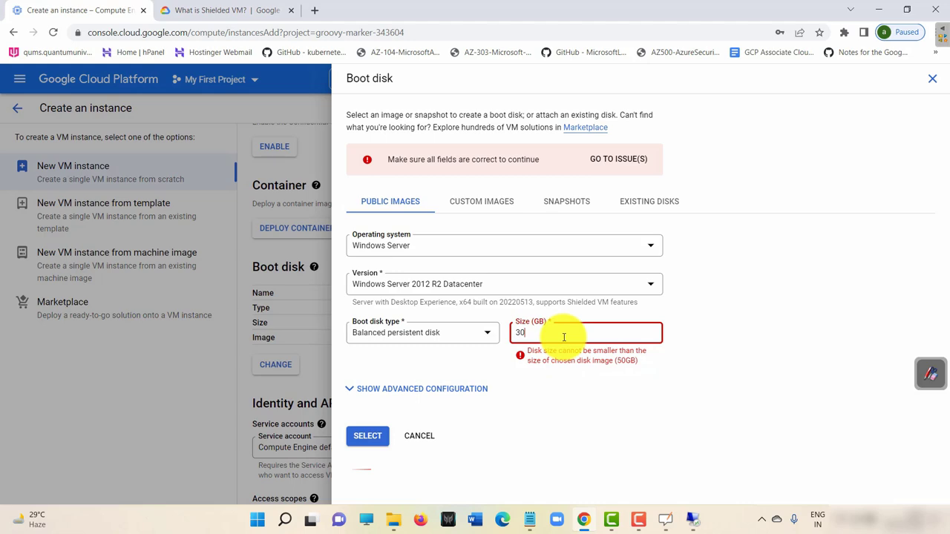
key("BackSpace")
key("BackSpace")
type("50")
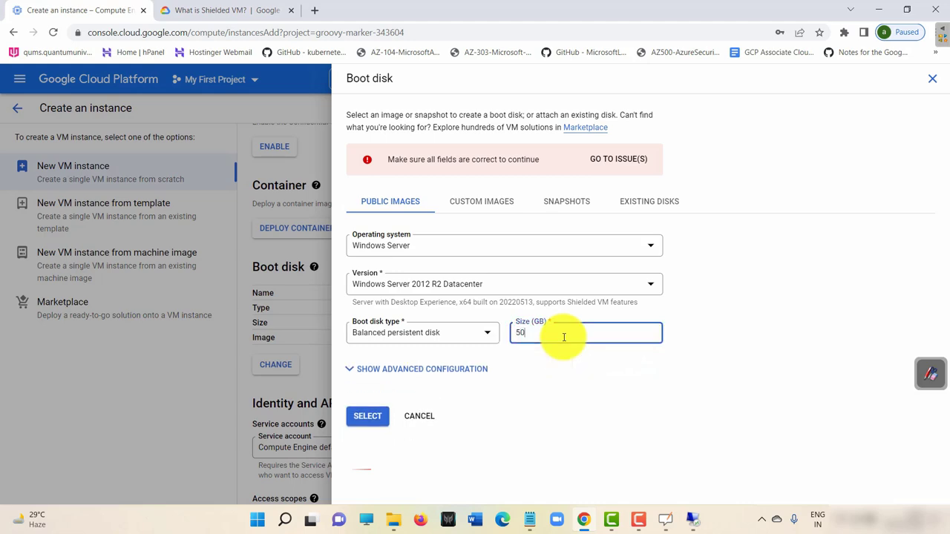
left_click(373, 416)
Allow HTTP and HTTPS traffic in the firewall settings.
scroll(381, 314, "down", 5)
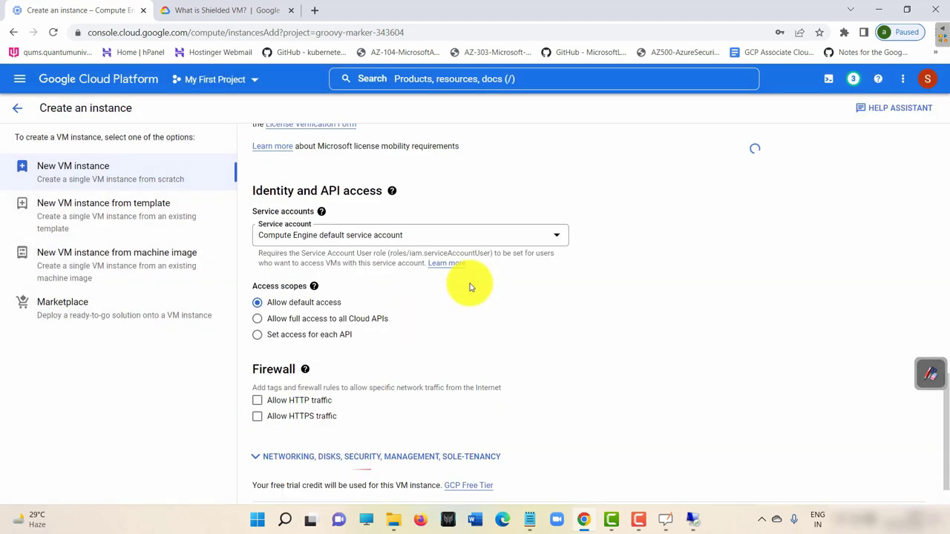
left_click(257, 354)
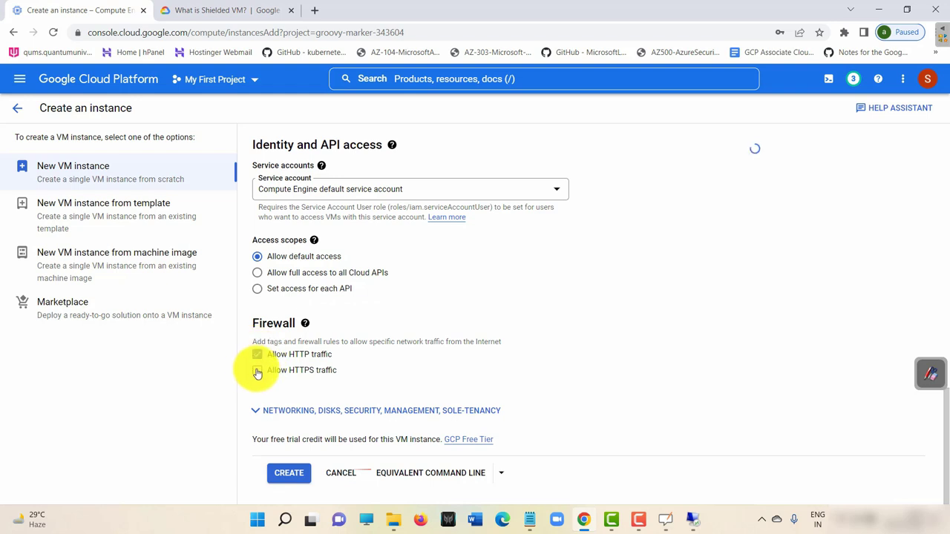
left_click(257, 370)
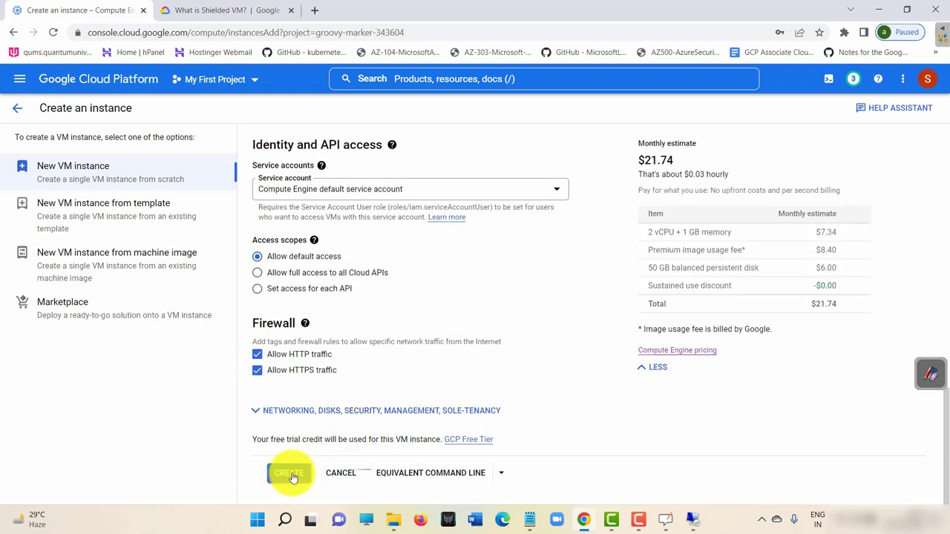
scroll(354, 290, "up", 5)
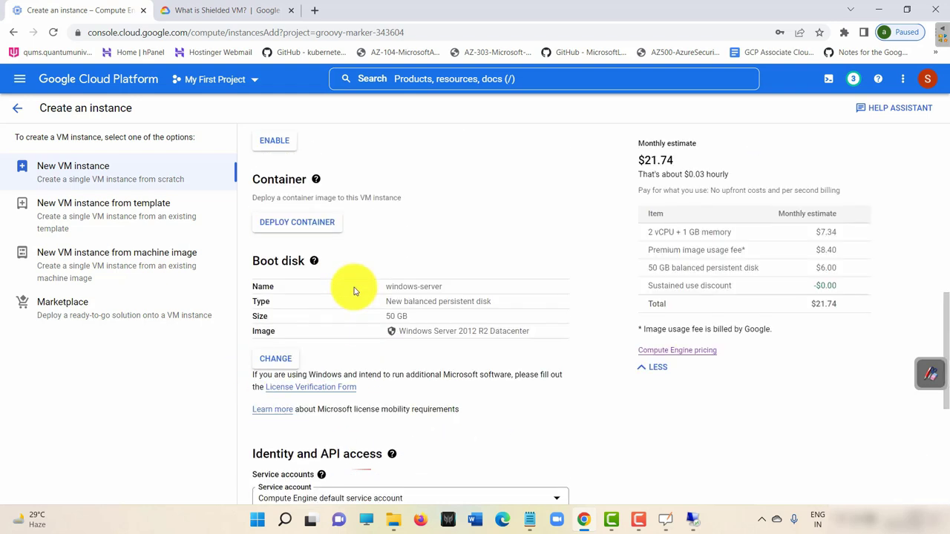
scroll(354, 296, "down", 5)
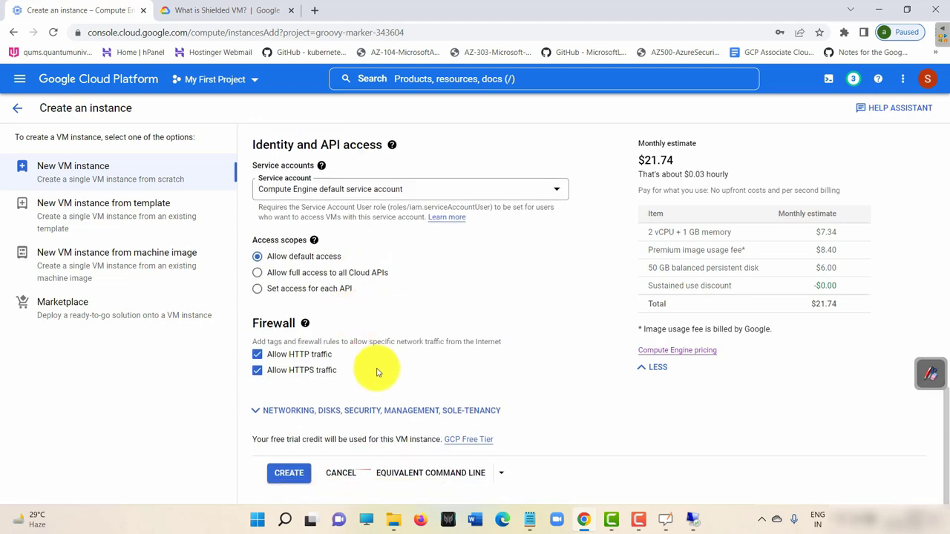
Show the equivalent gcloud command for windows-server and select its text.
left_click(448, 475)
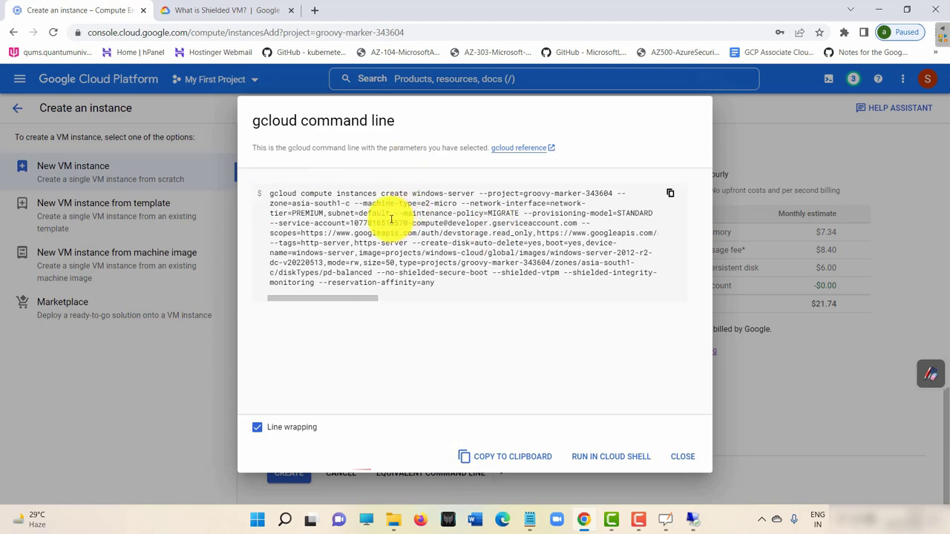
triple_click(337, 193)
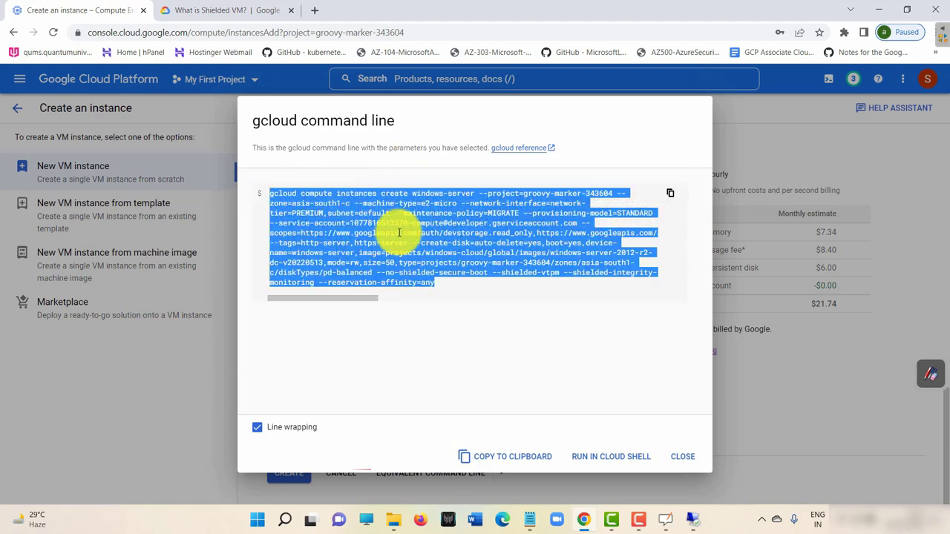
left_click(443, 318)
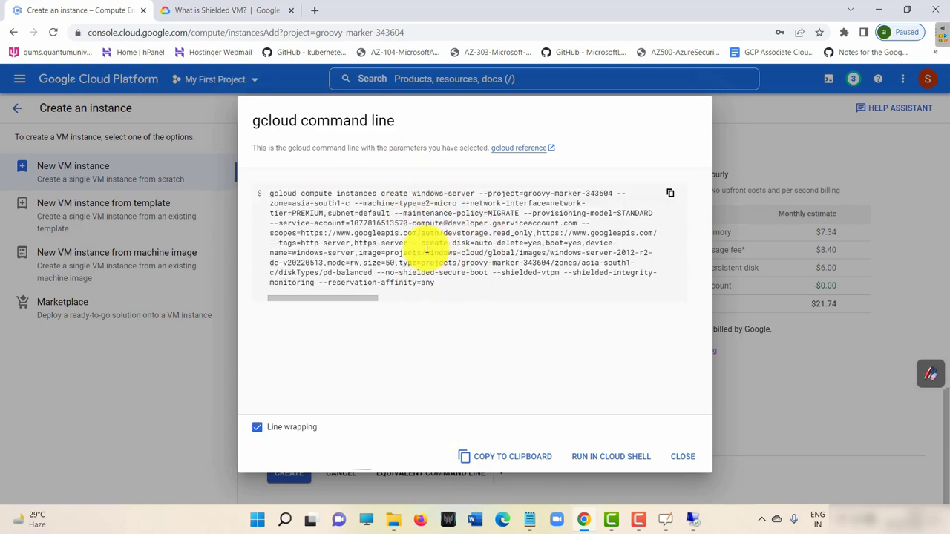
triple_click(326, 250)
key("ctrl+c")
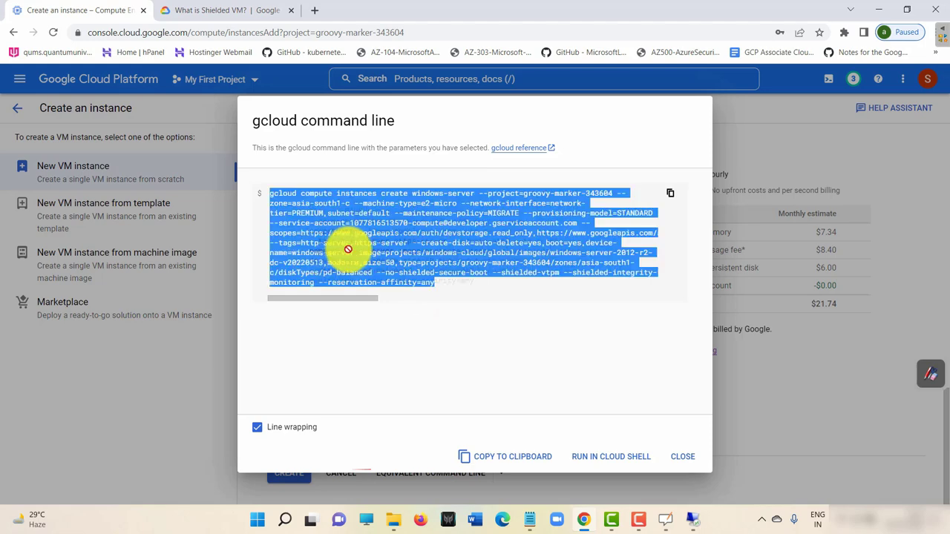
left_click(439, 318)
triple_click(488, 252)
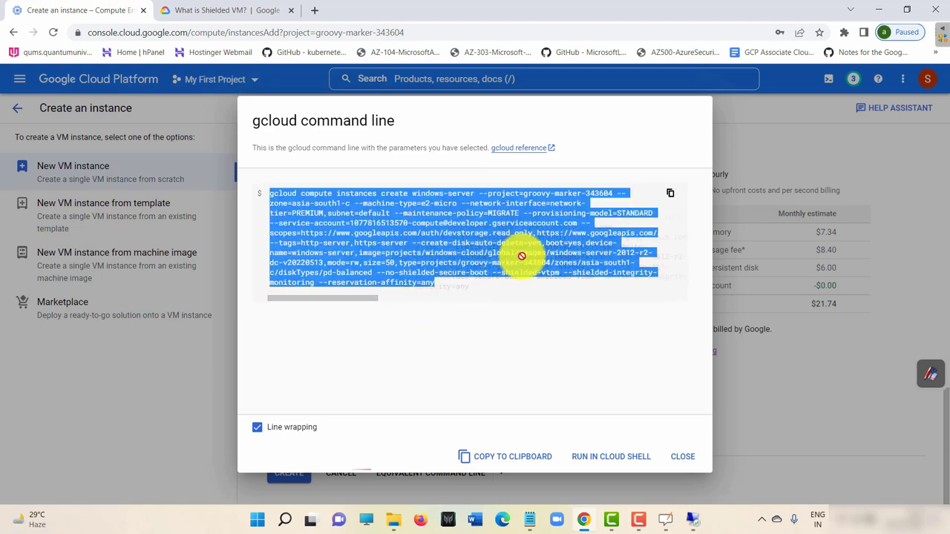
left_click(340, 273)
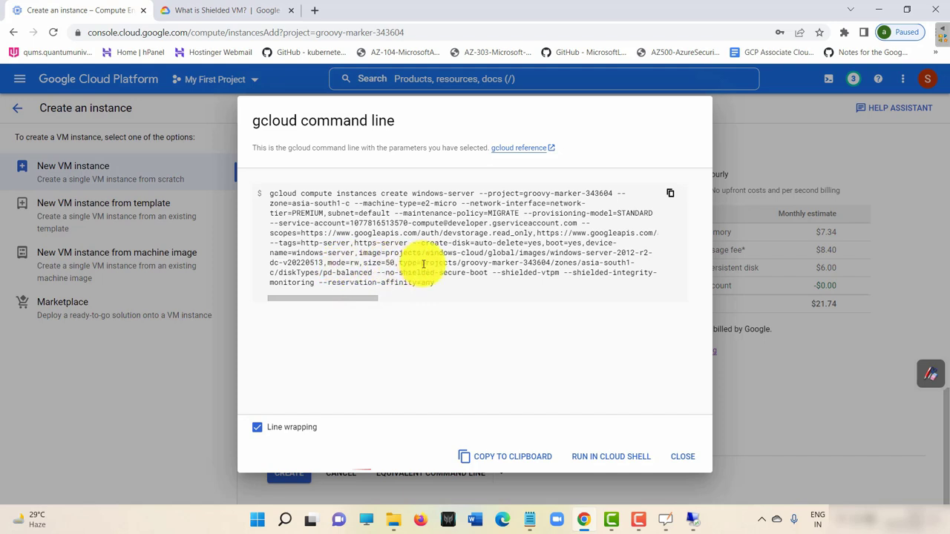
Run the windows-server gcloud command in an enlarged Cloud Shell and authorize your credentials.
left_click(621, 458)
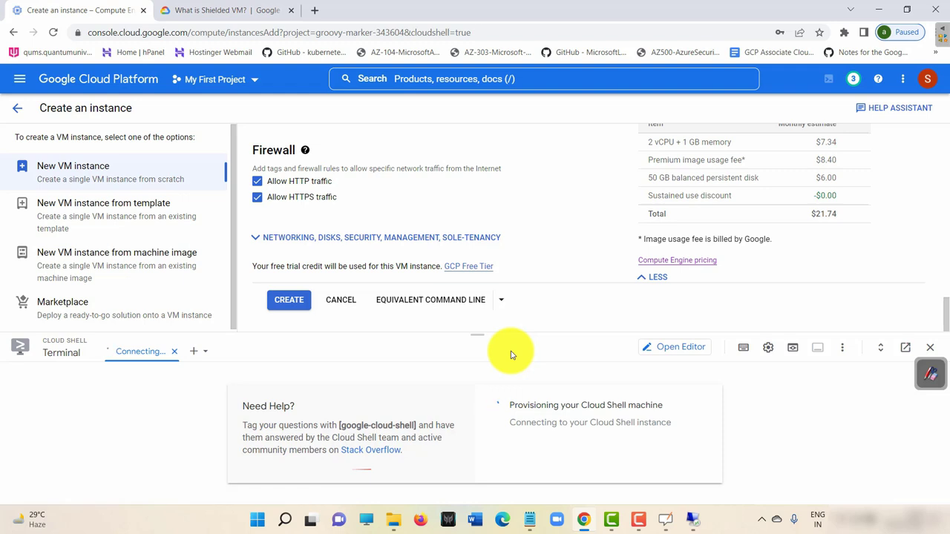
left_click_drag(483, 333, 482, 146)
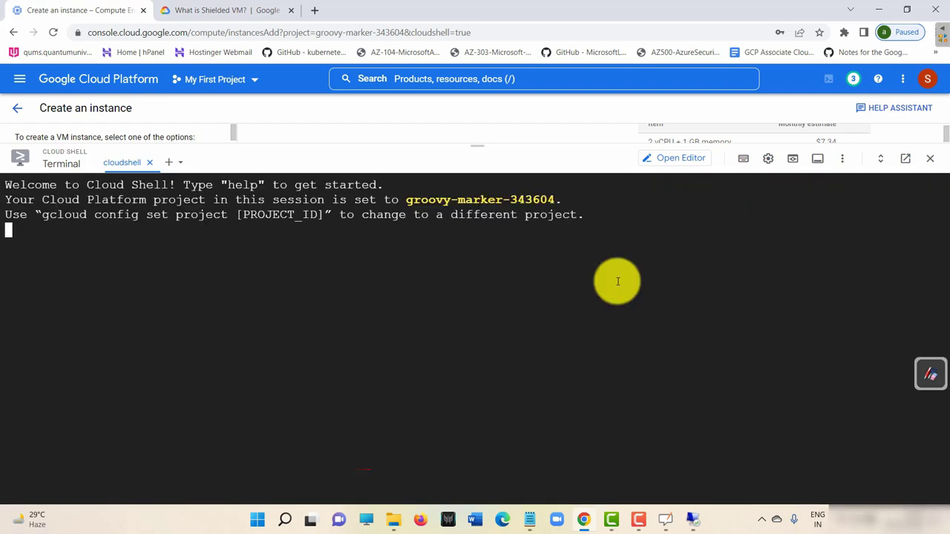
key("ctrl+v")
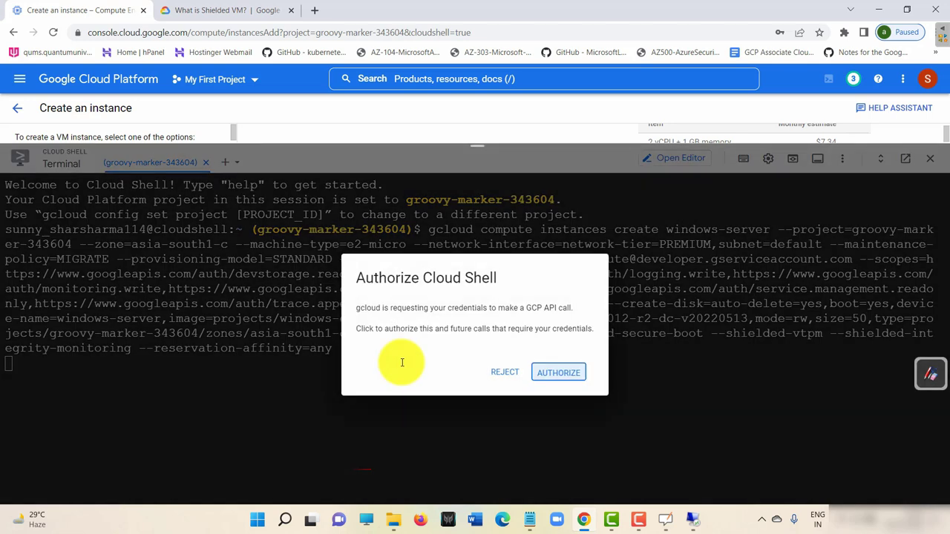
left_click(568, 382)
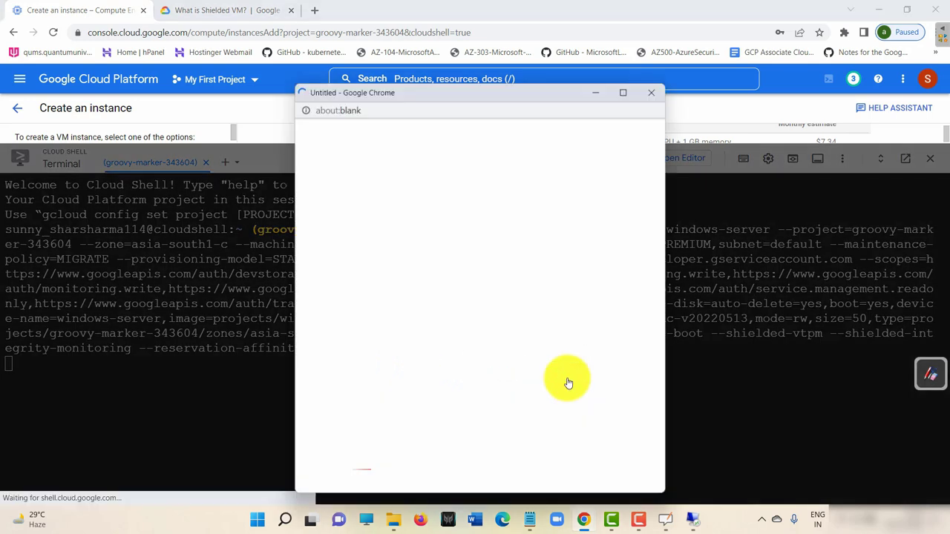
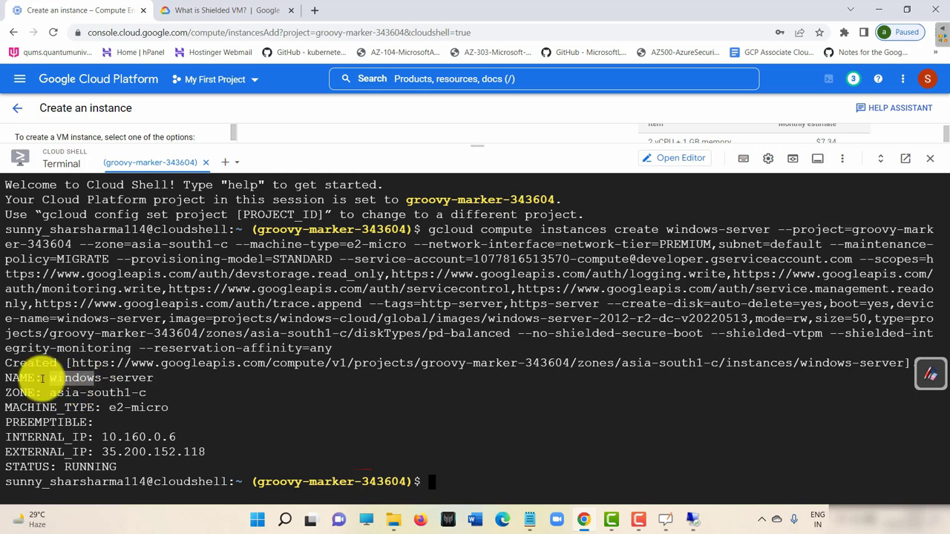
Highlight windows-server's name, internal IP and RUNNING status, then shrink Cloud Shell to show the form.
double_click(54, 376)
double_click(57, 363)
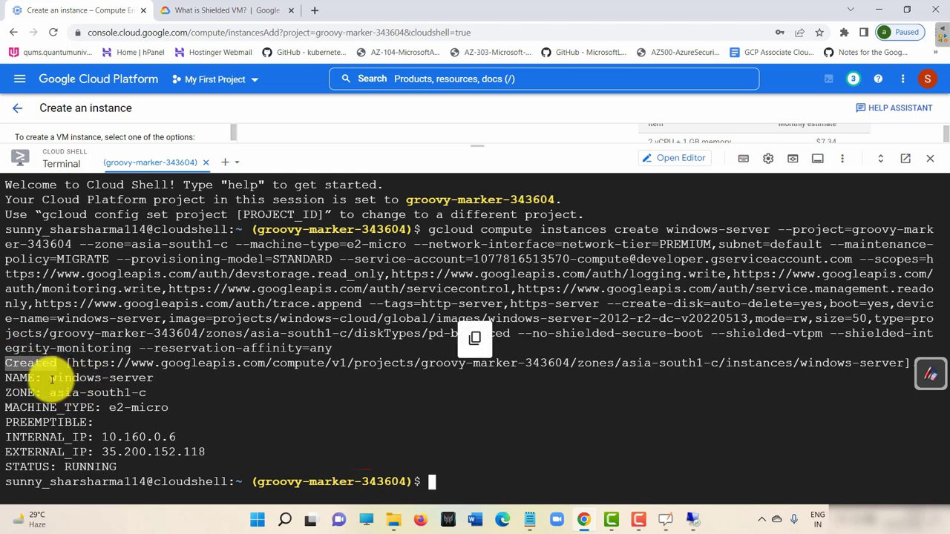
left_click_drag(50, 378, 153, 377)
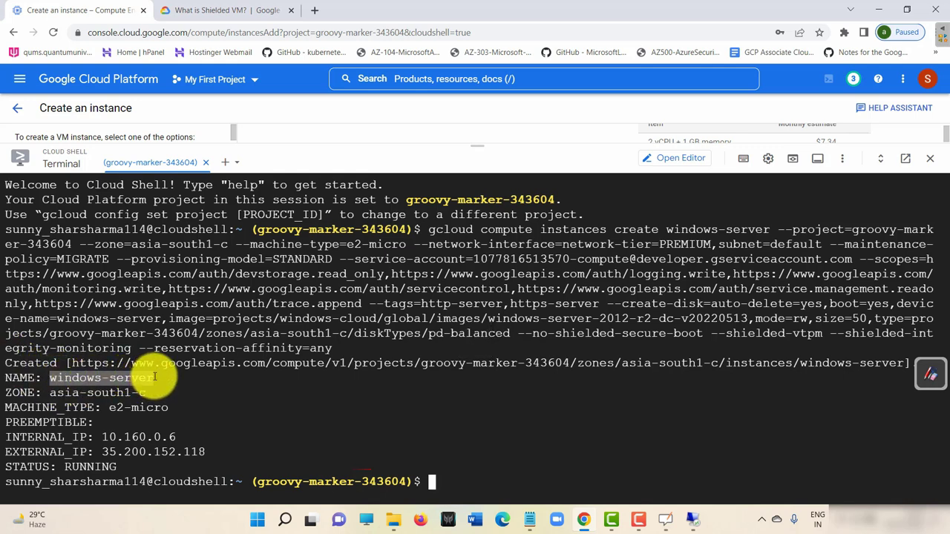
left_click_drag(96, 435, 200, 449)
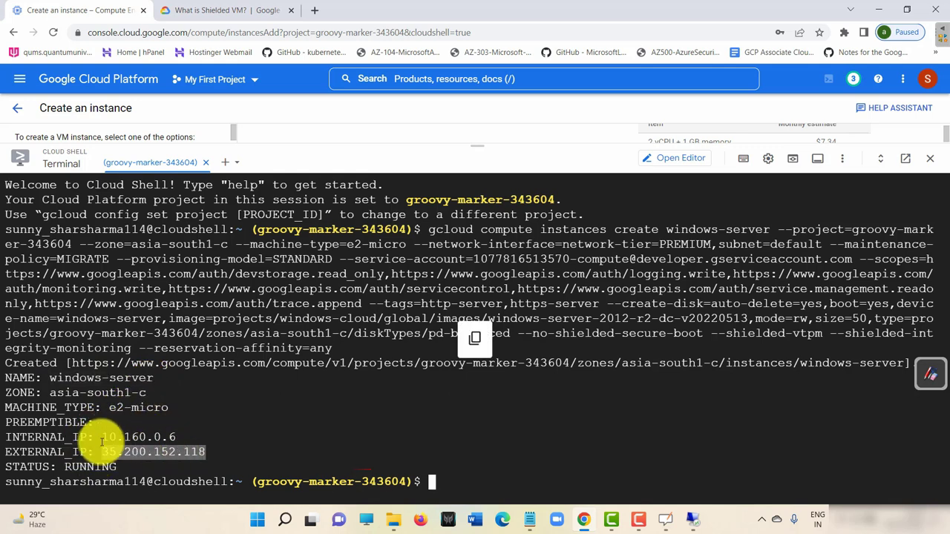
left_click_drag(59, 467, 123, 467)
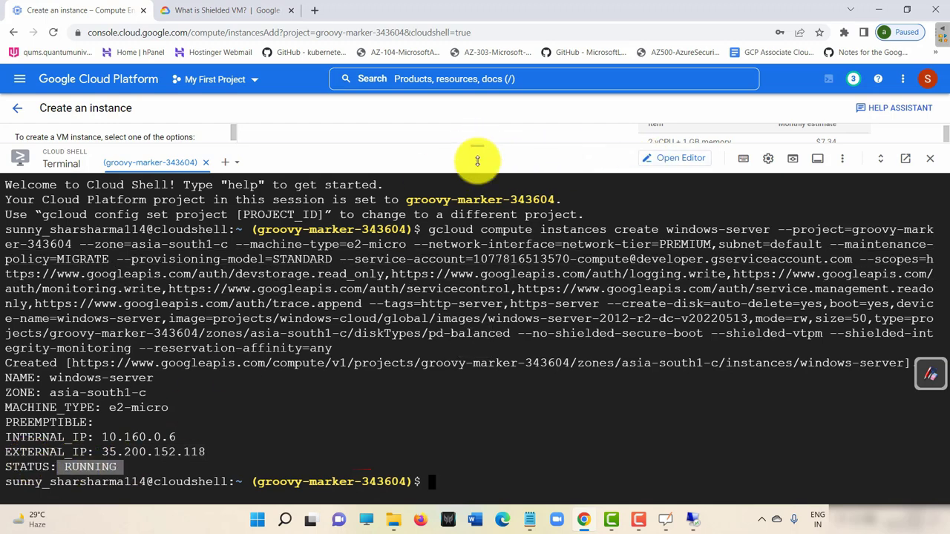
left_click_drag(480, 155, 451, 386)
scroll(375, 252, "up", 15)
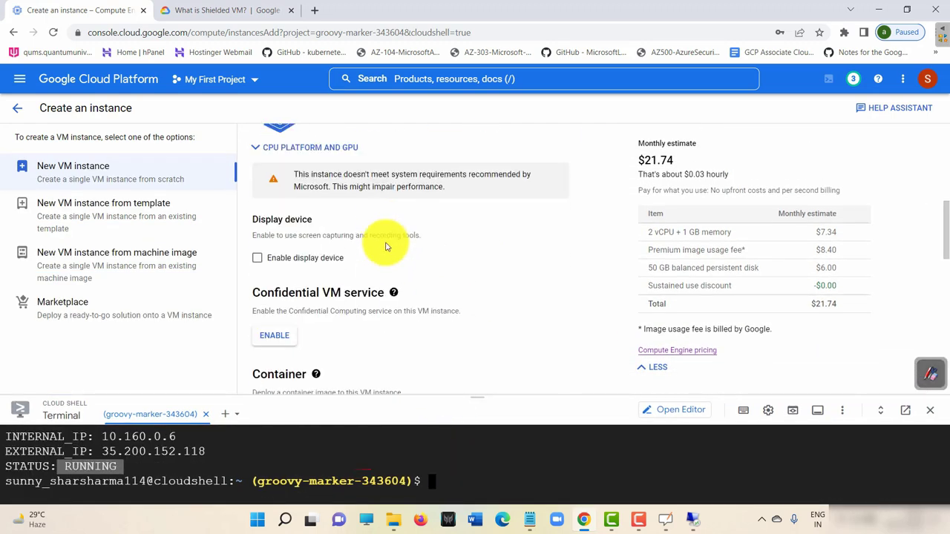
Return to the VM instances list and bring up windows-server's RDP dropdown.
left_click(17, 109)
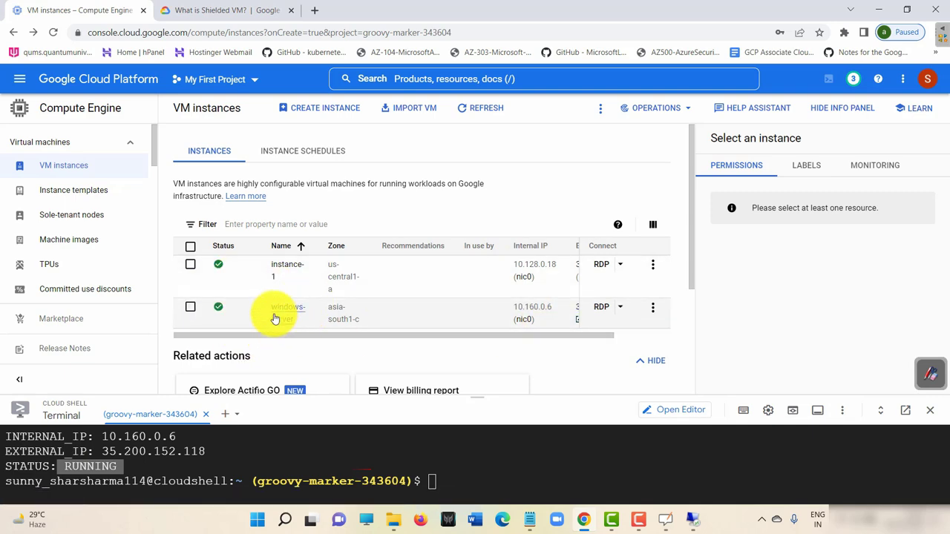
left_click(702, 528)
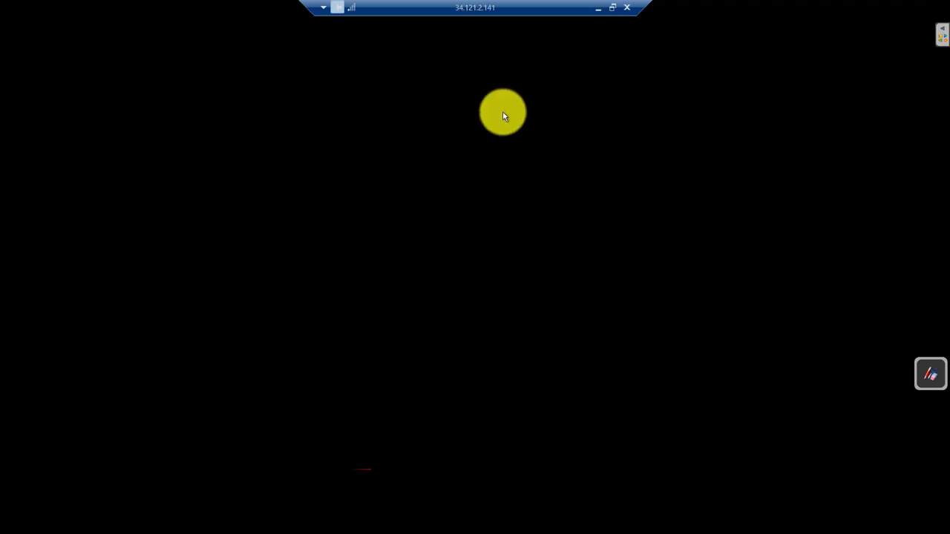
left_click(596, 10)
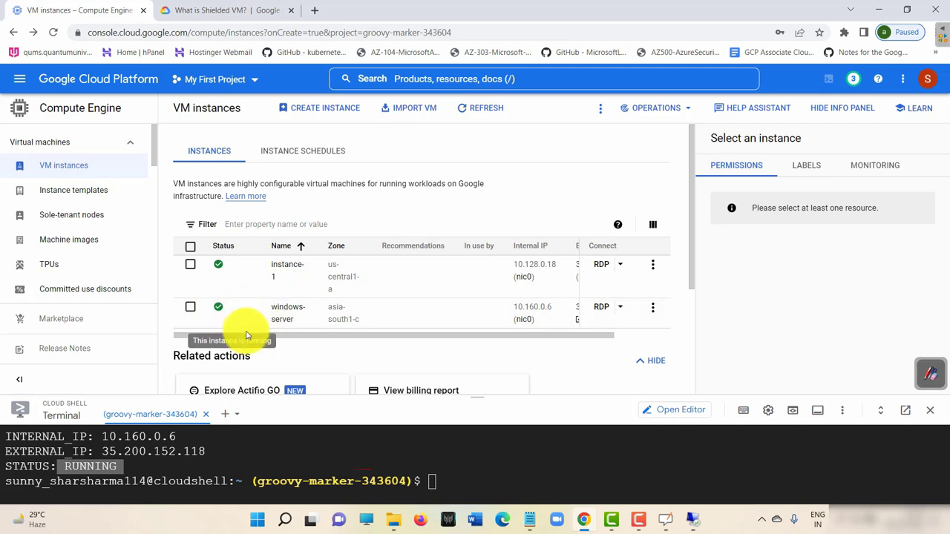
left_click_drag(260, 334, 618, 321)
left_click(620, 308)
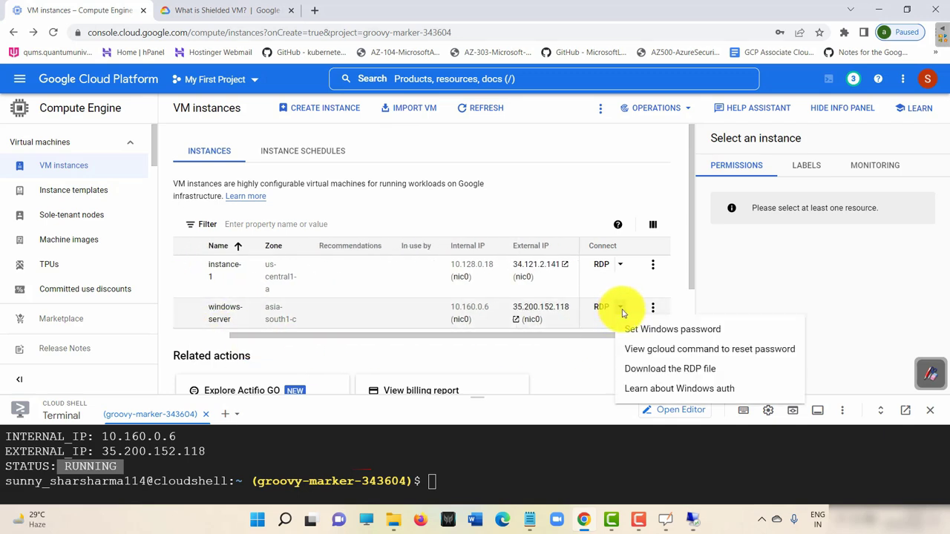
Set a new Windows password for windows-server and paste a copy into Notepad.
left_click(701, 329)
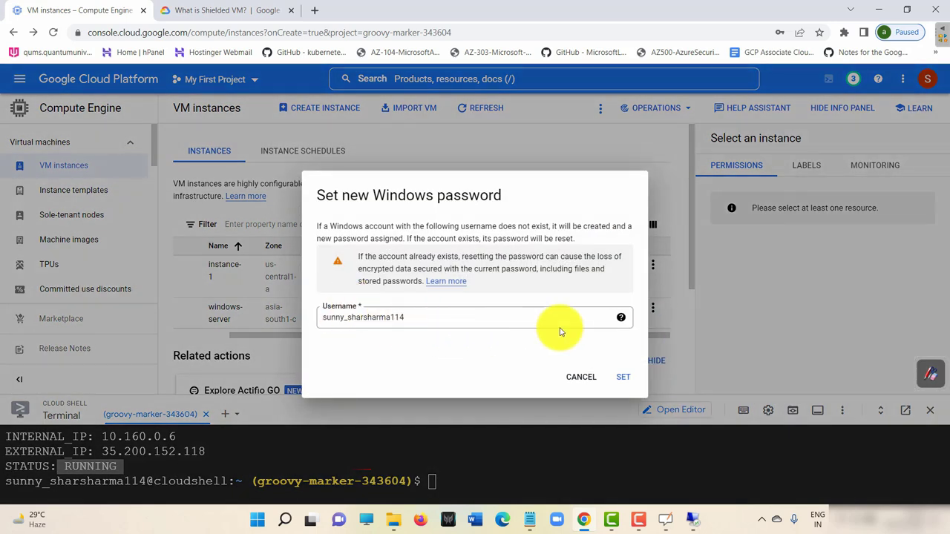
left_click(622, 380)
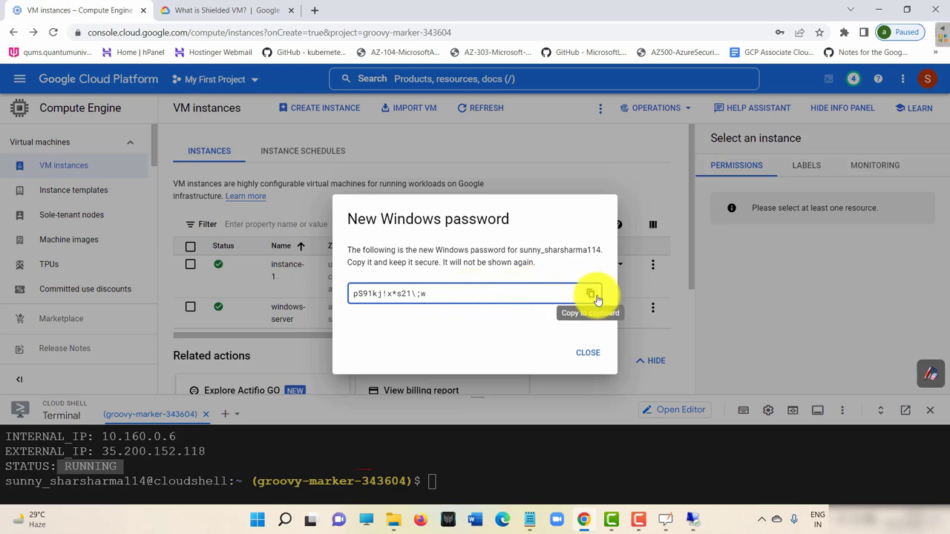
left_click(591, 295)
key("ctrl+c")
left_click(533, 518)
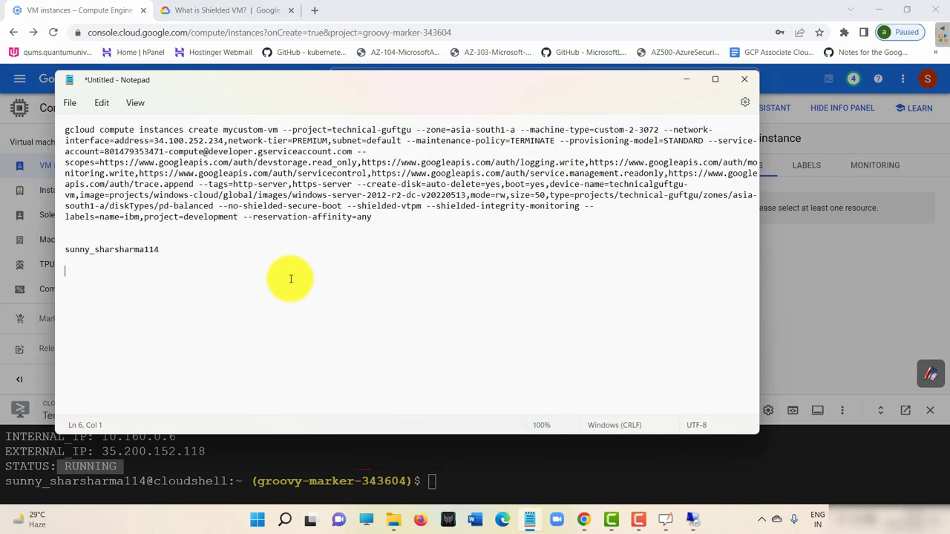
key("ctrl+v")
left_click(687, 79)
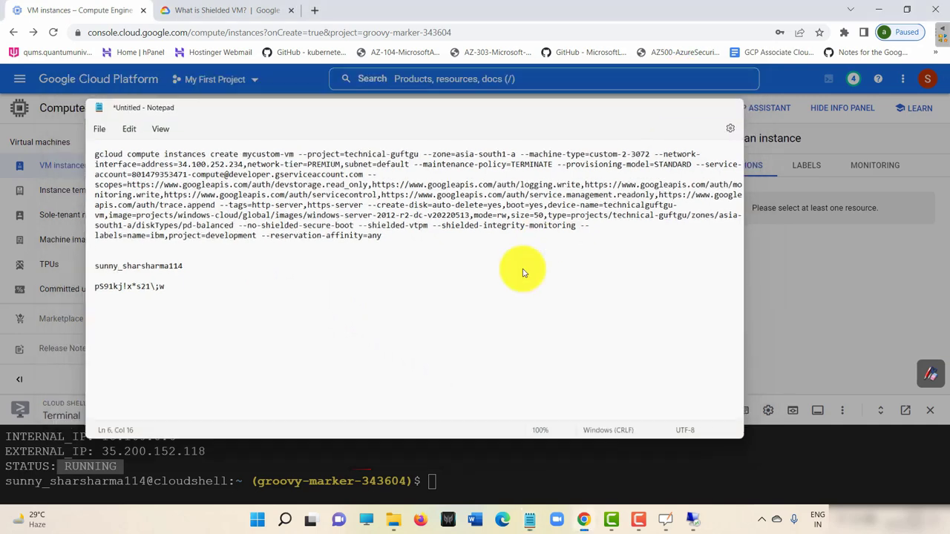
left_click(587, 353)
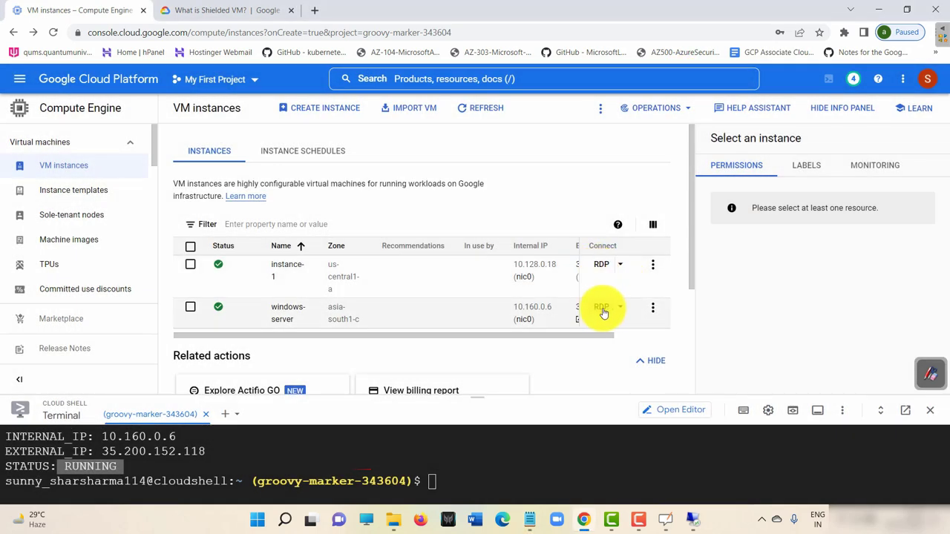
Download and open windows-server's RDP file, accepting the unknown-publisher warning.
left_click(602, 309)
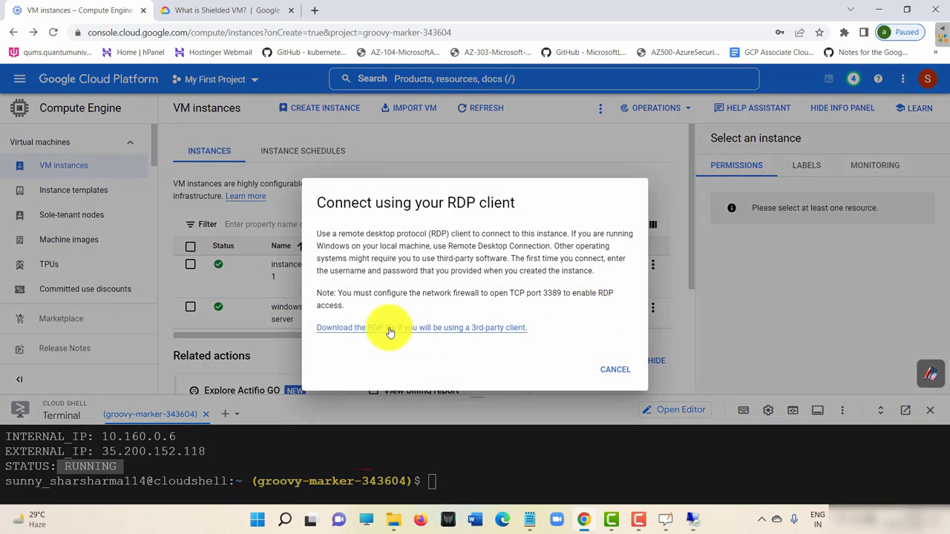
left_click(390, 330)
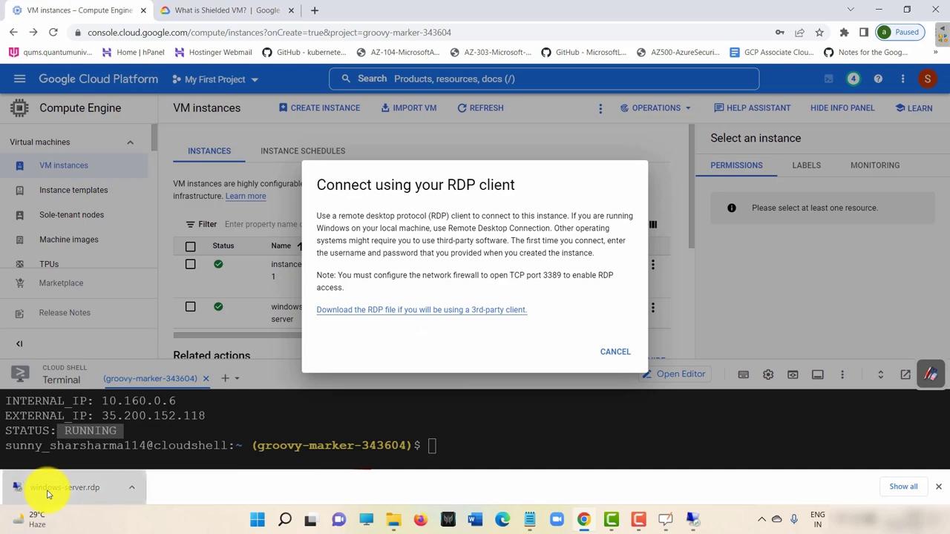
left_click(46, 494)
left_click(575, 323)
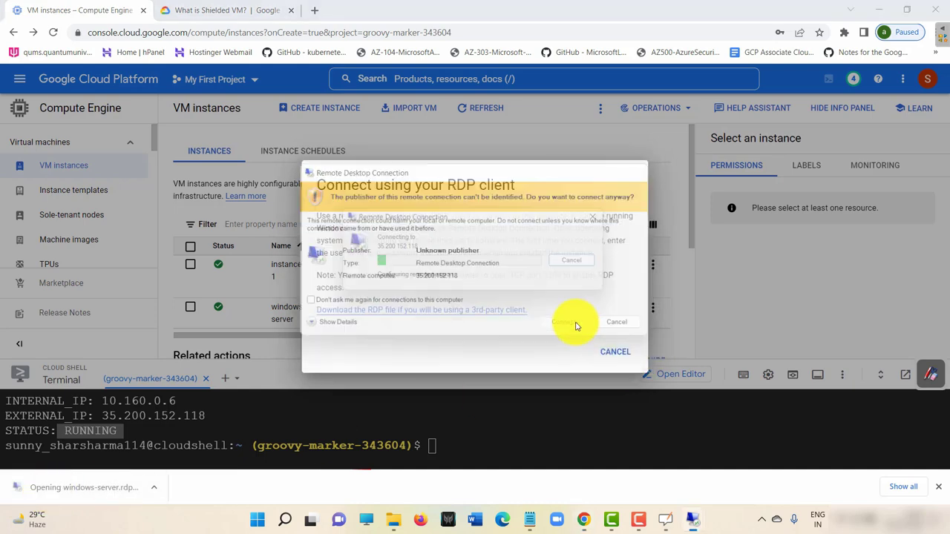
Log in to 35.200.152.118 with the saved Windows password and accept the certificate.
key("ctrl+v")
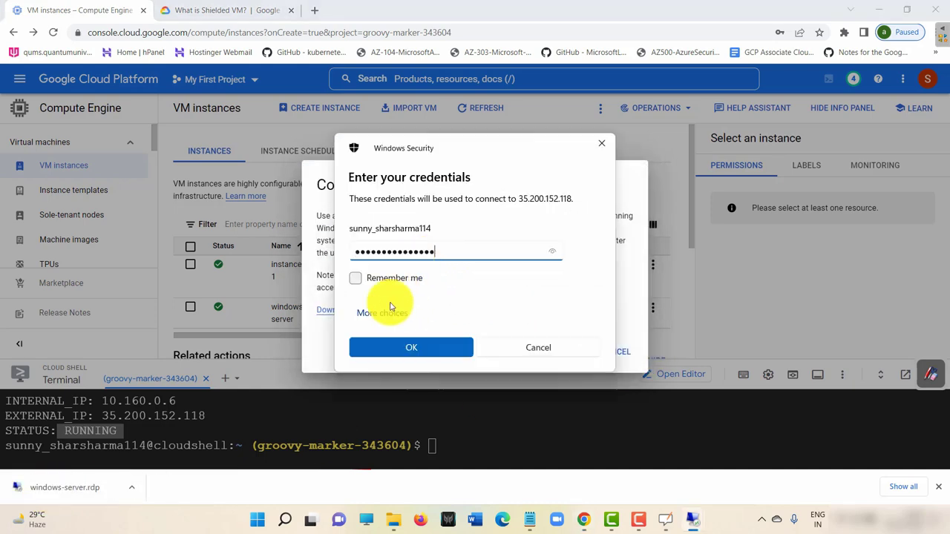
left_click(540, 522)
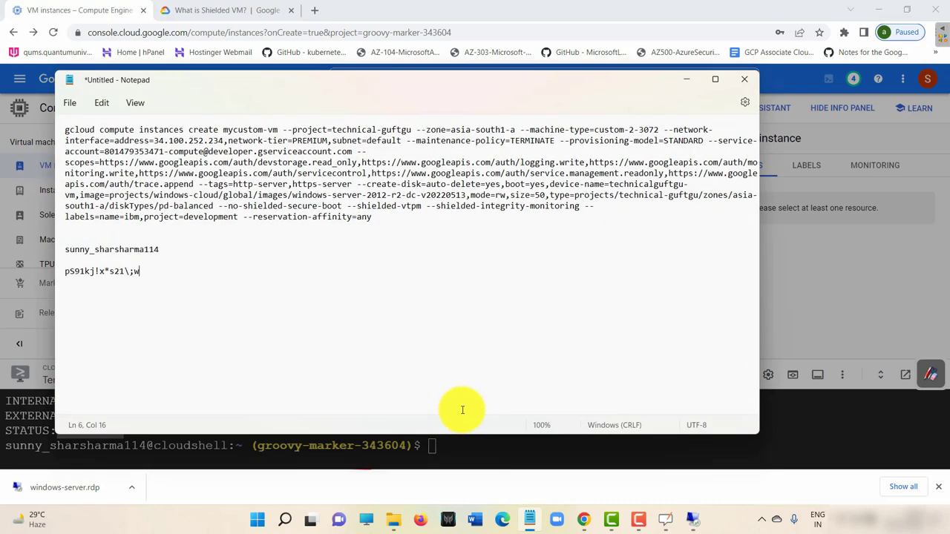
left_click(686, 78)
left_click(445, 349)
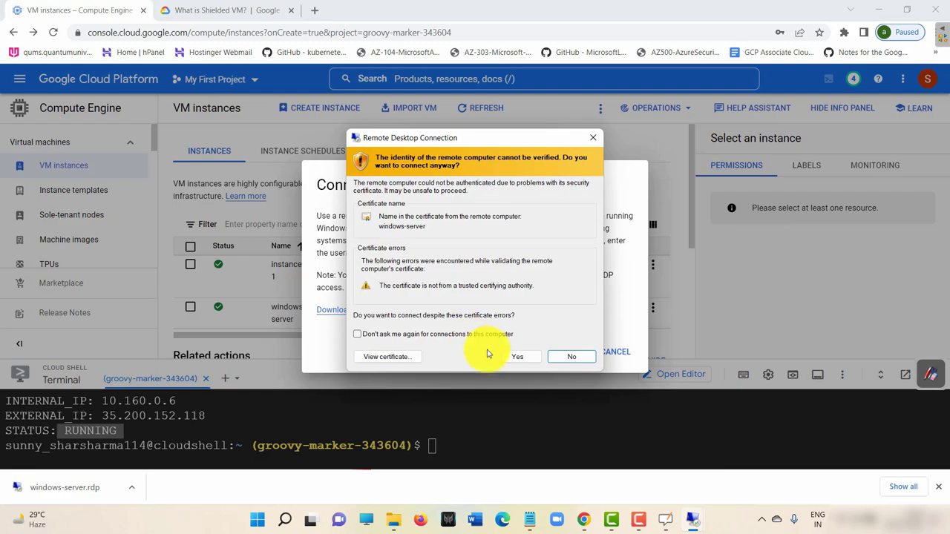
left_click(512, 353)
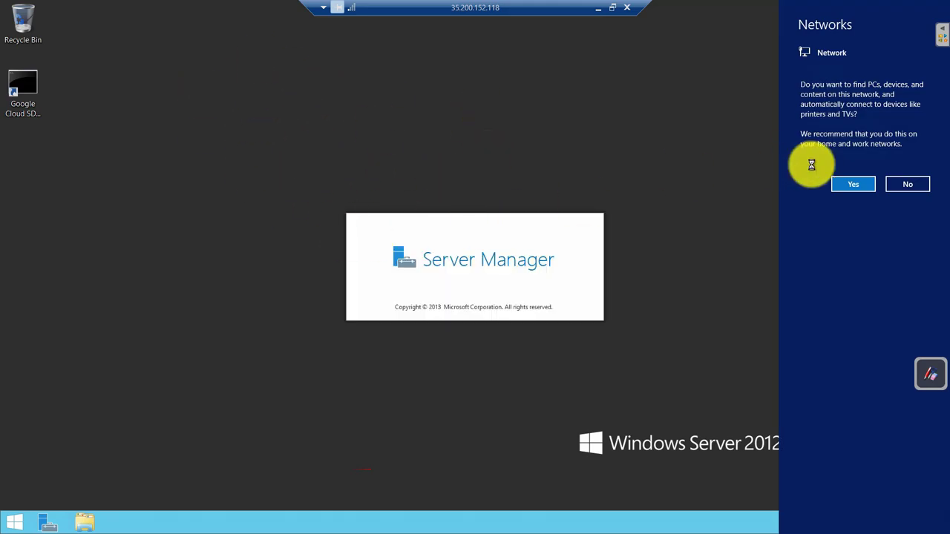
Allow network discovery, then close and reopen Server Manager.
left_click(853, 184)
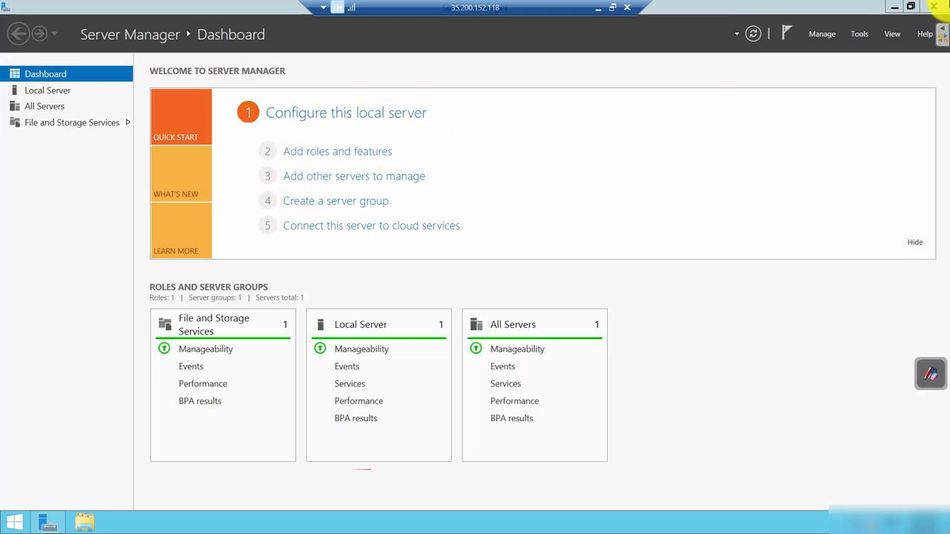
left_click(934, 6)
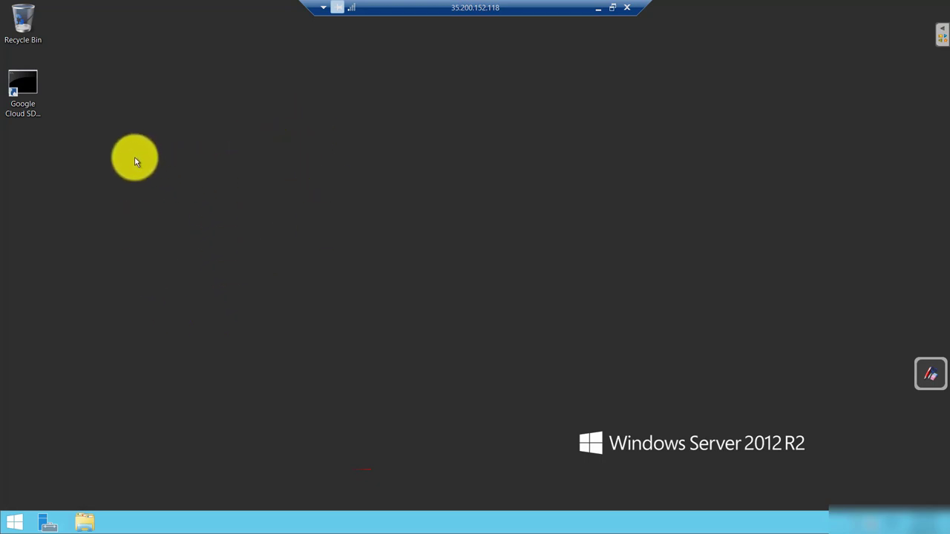
left_click(30, 91)
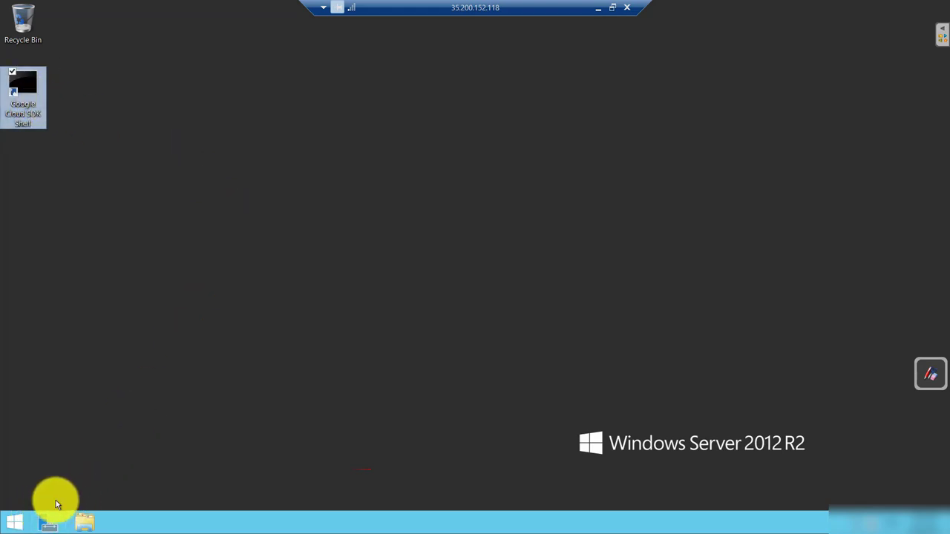
left_click(49, 522)
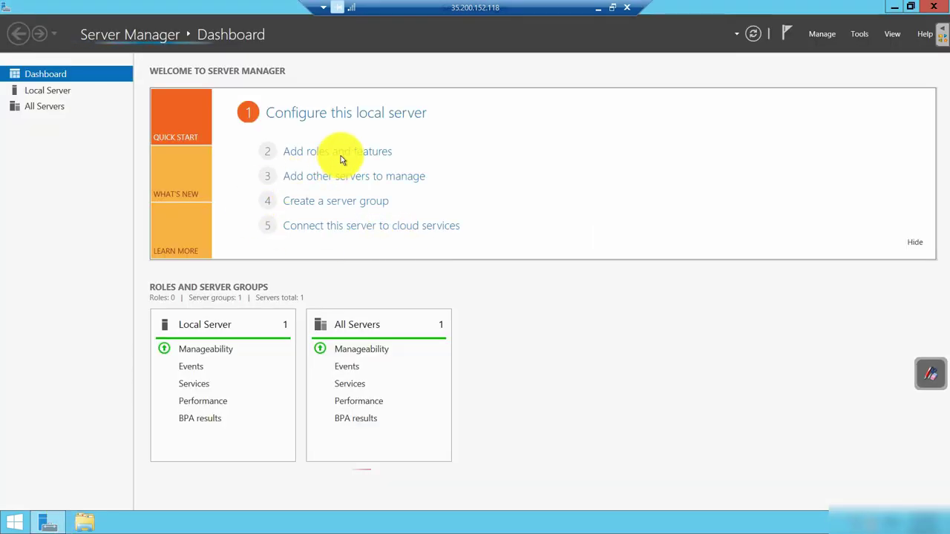
Launch Add roles and features, dismissing the inventory-collection notice and retrying.
left_click(344, 155)
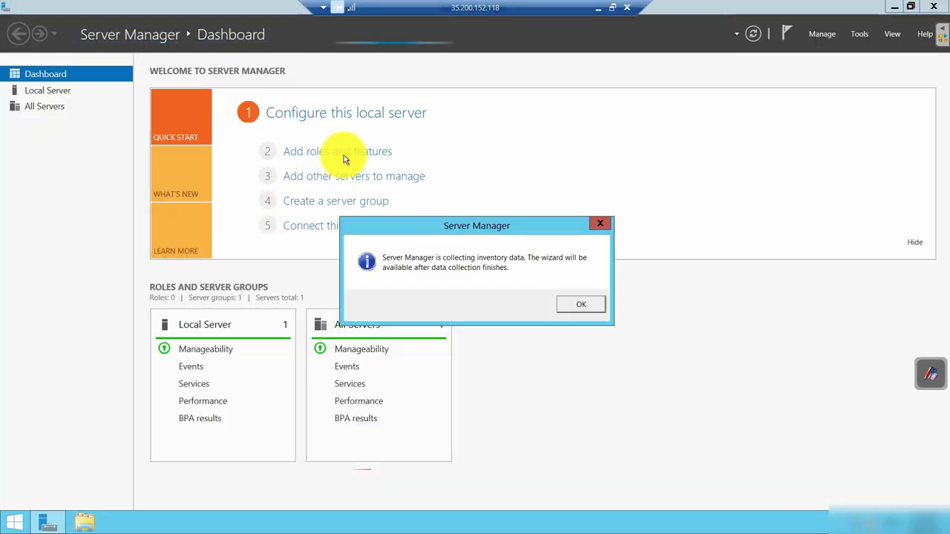
left_click(586, 303)
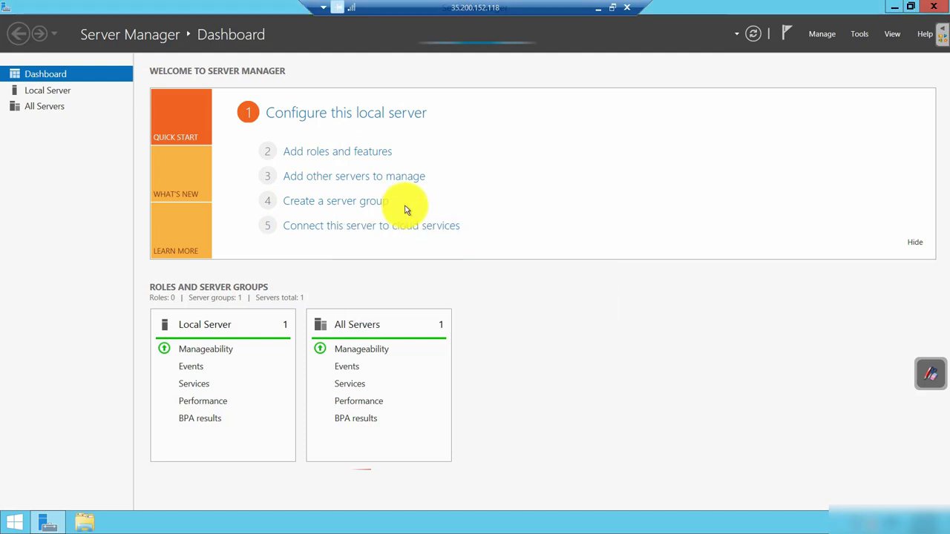
left_click(363, 151)
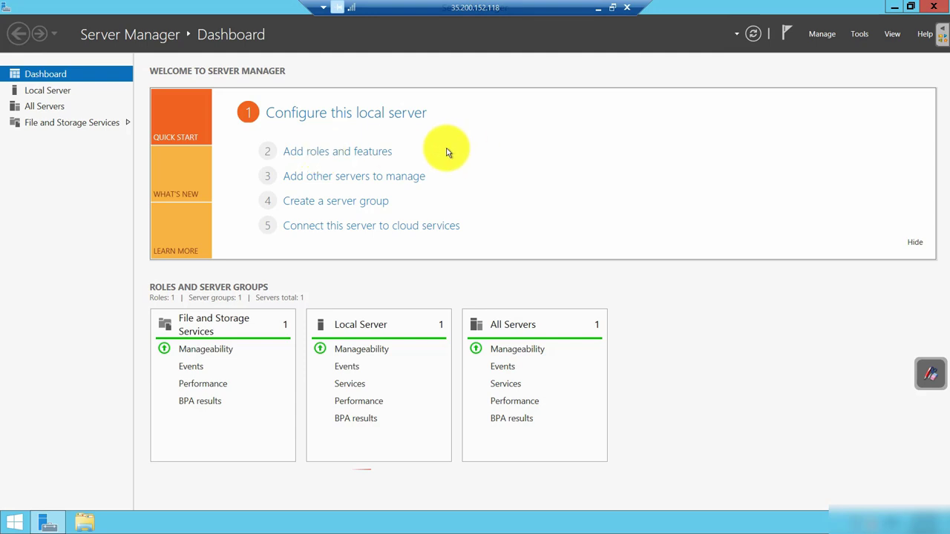
In the Add Roles and Features wizard, select Web Server (IIS) with its management tools.
left_click(320, 152)
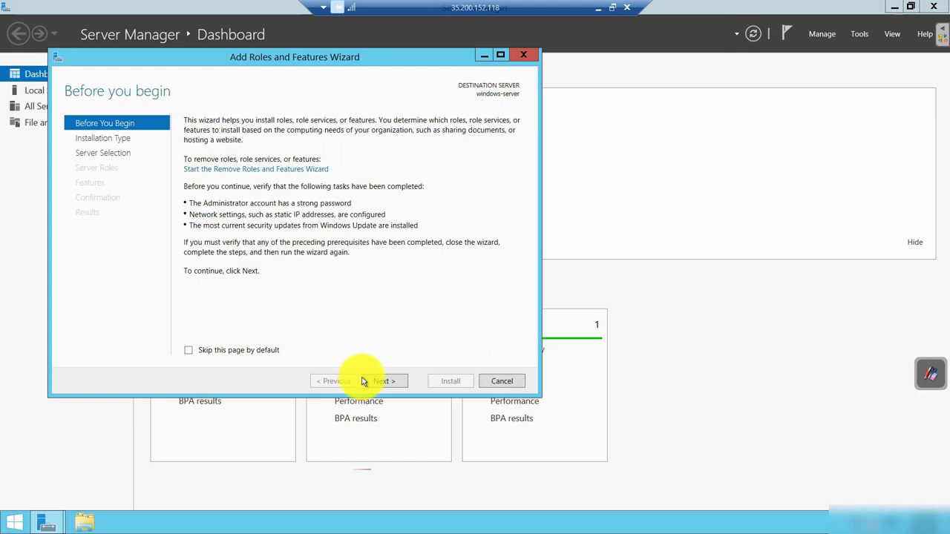
left_click(380, 380)
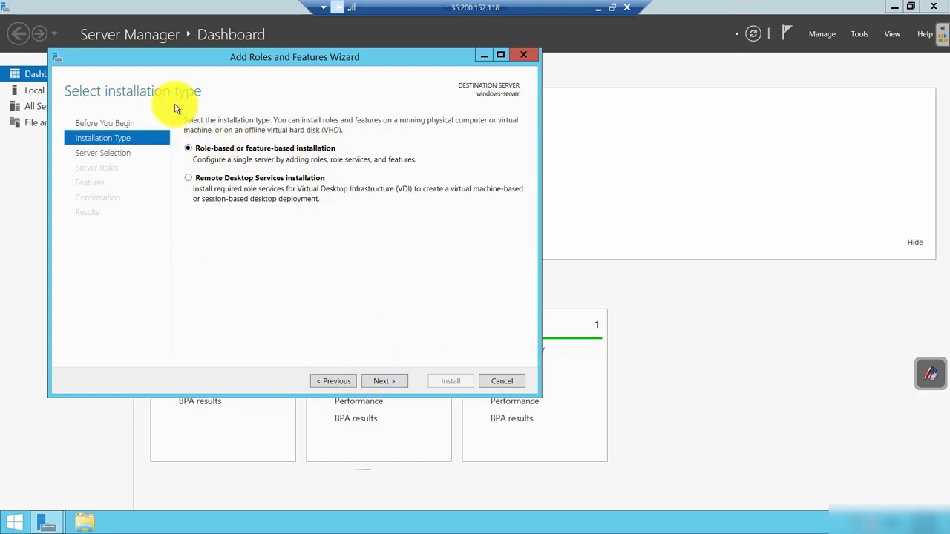
left_click(384, 381)
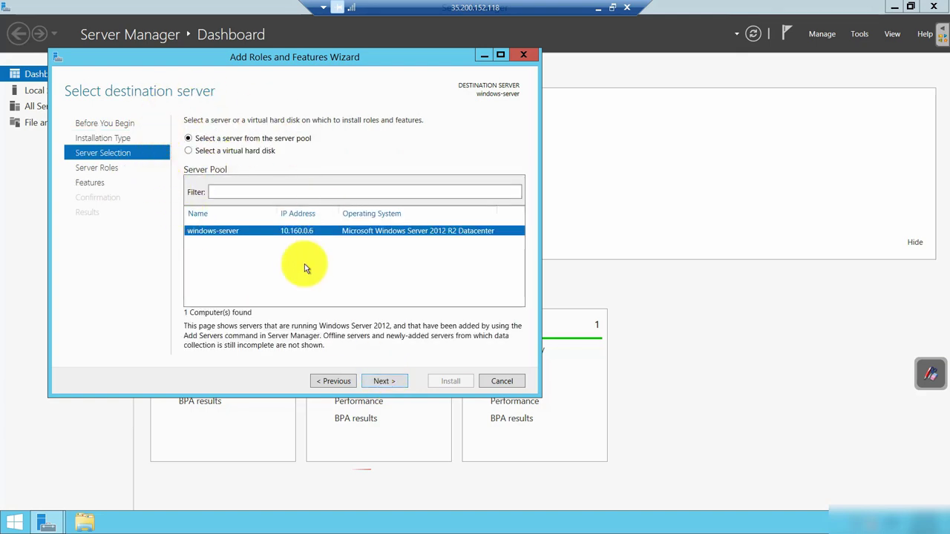
left_click(384, 381)
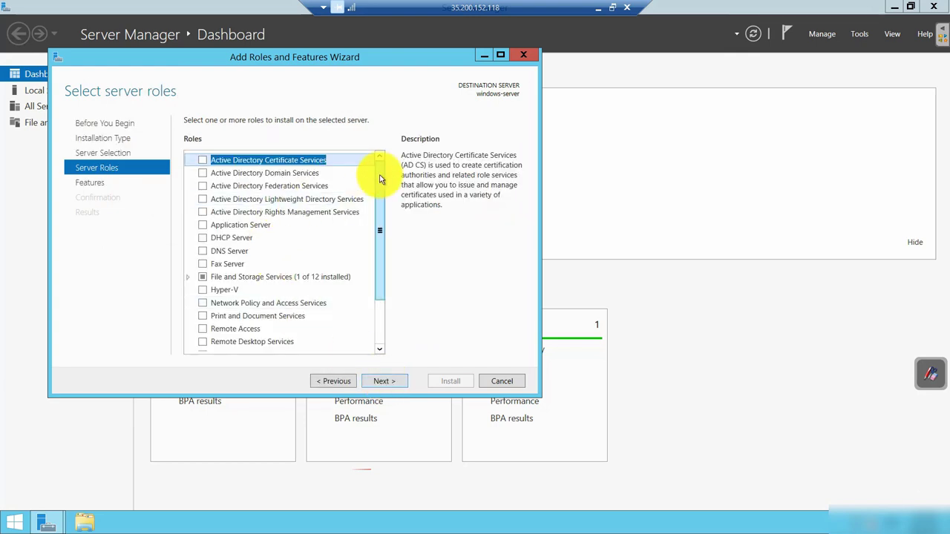
scroll(383, 256, "down", 2)
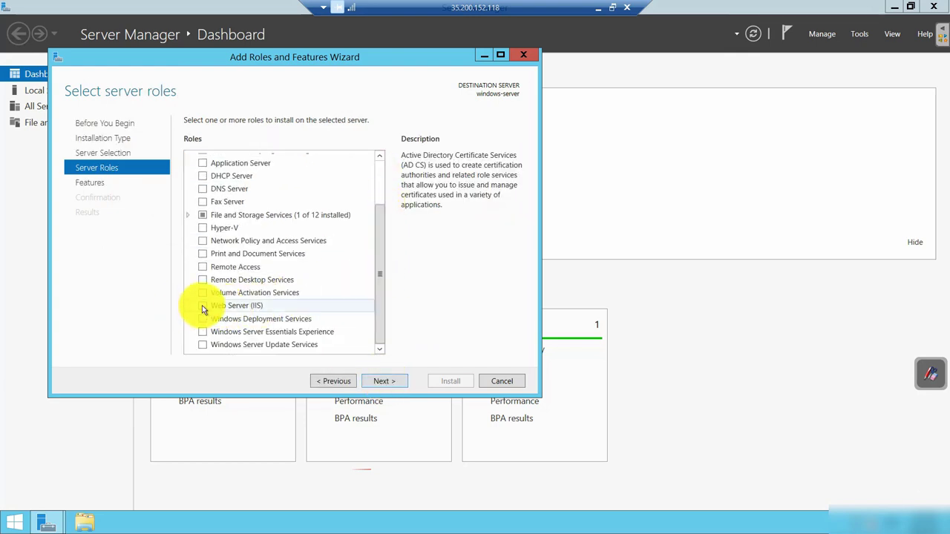
left_click(202, 305)
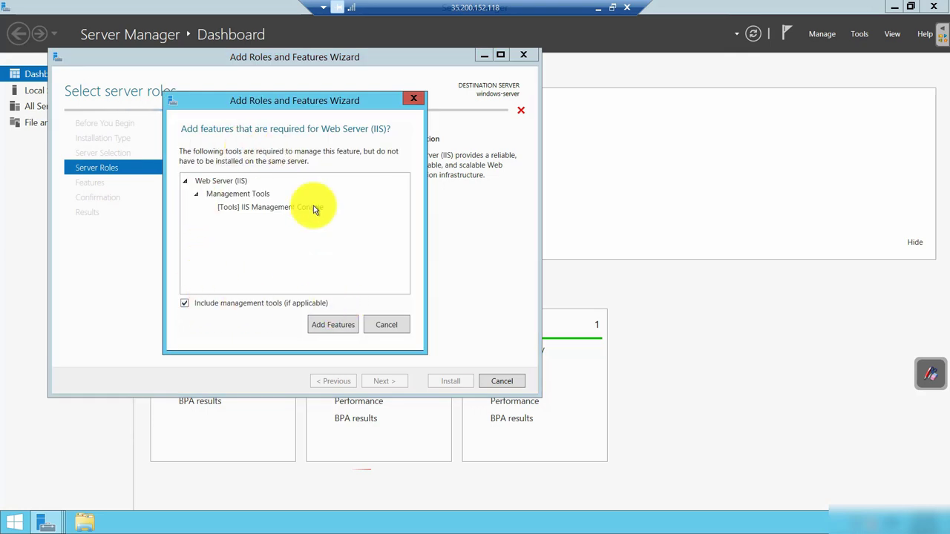
left_click(335, 325)
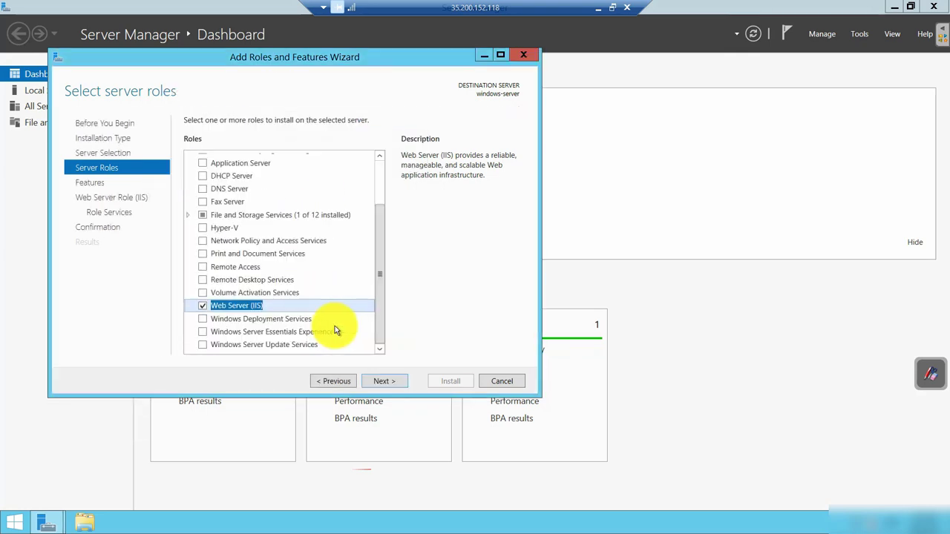
Advance through the remaining wizard pages, start the IIS installation and close the wizard.
left_click(385, 380)
left_click(384, 380)
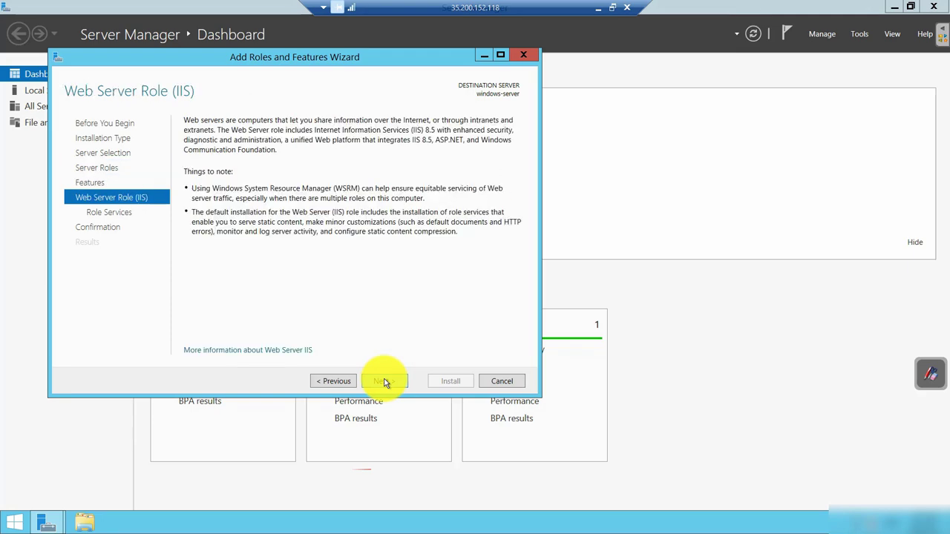
left_click(384, 381)
left_click(383, 381)
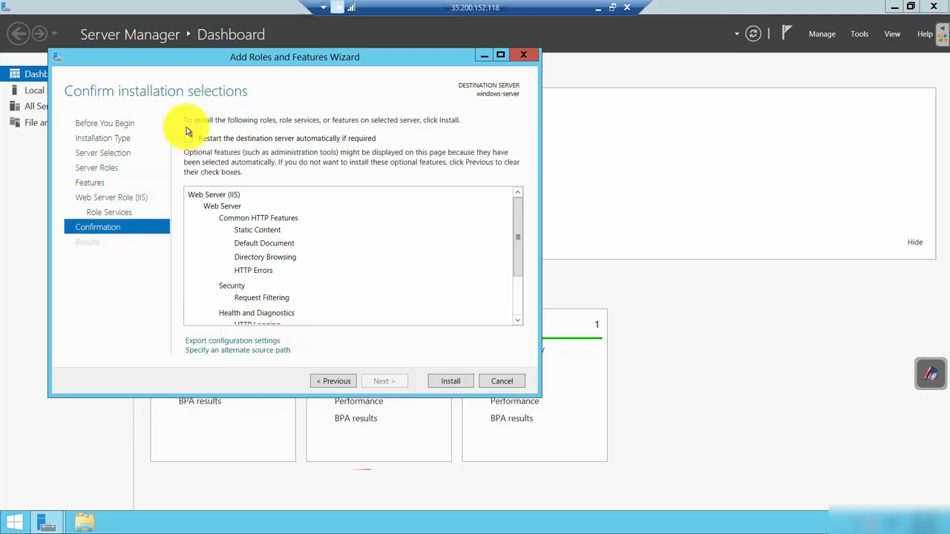
left_click(451, 382)
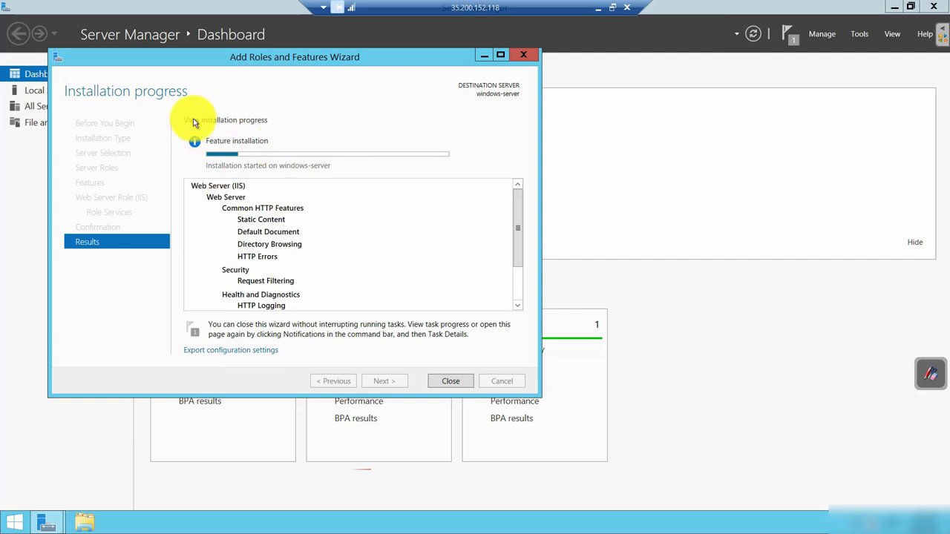
left_click(450, 381)
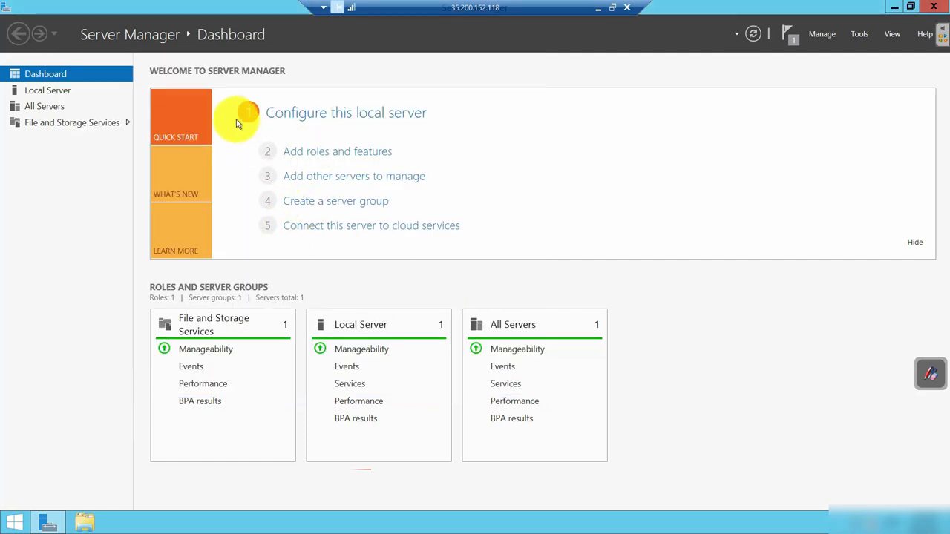
Close Server Manager and browse in File Explorer to C:\inetpub\wwwroot.
left_click(936, 14)
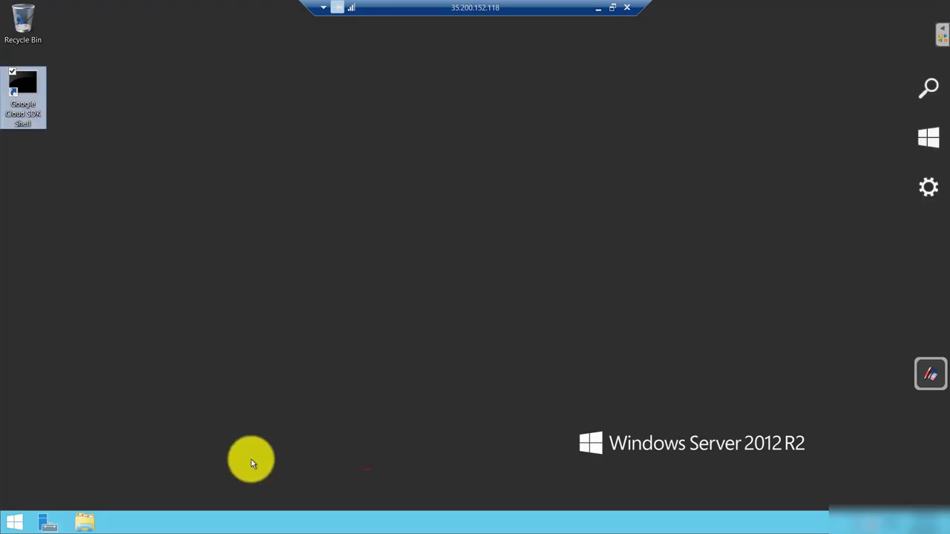
left_click(86, 524)
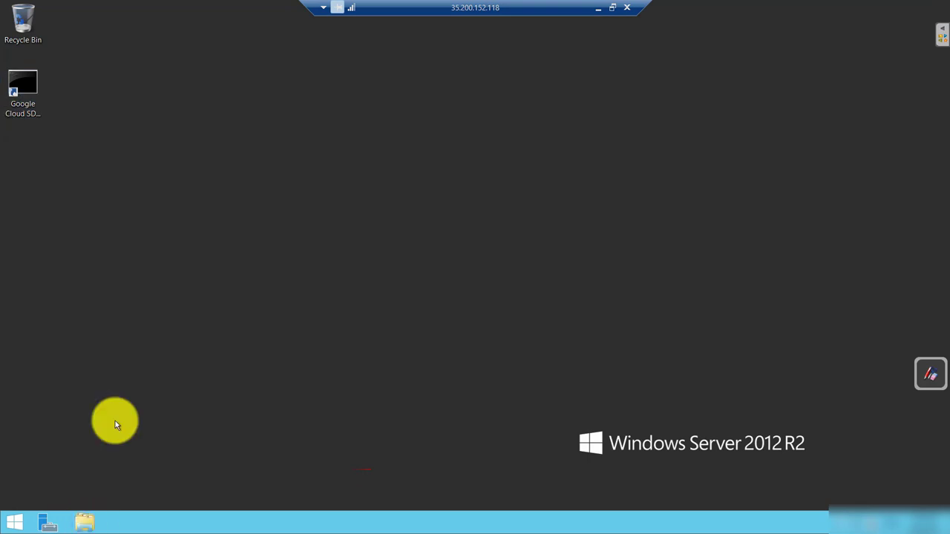
left_click(94, 524)
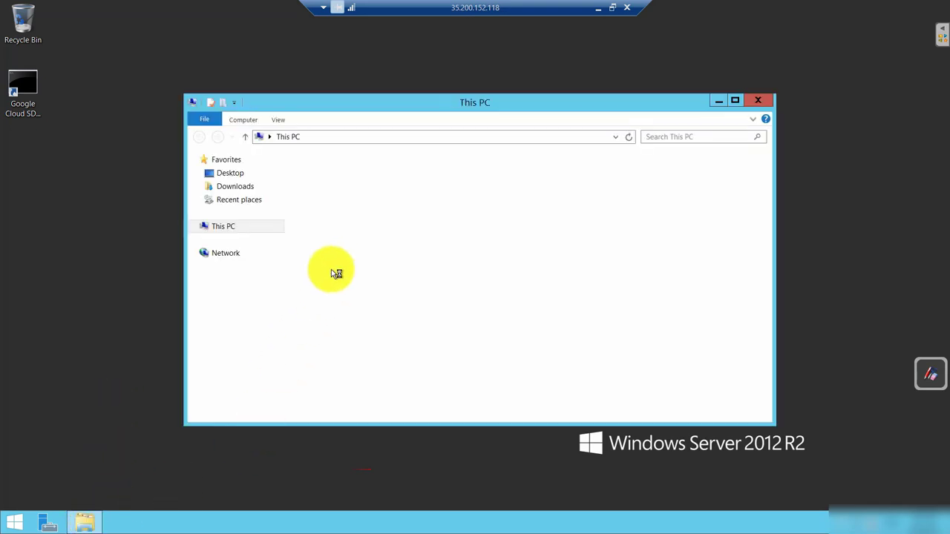
double_click(375, 265)
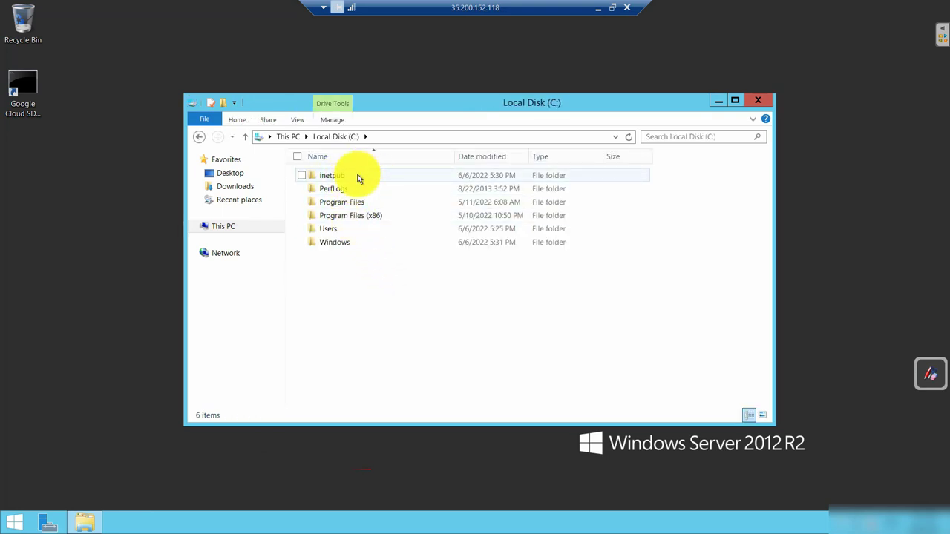
double_click(355, 178)
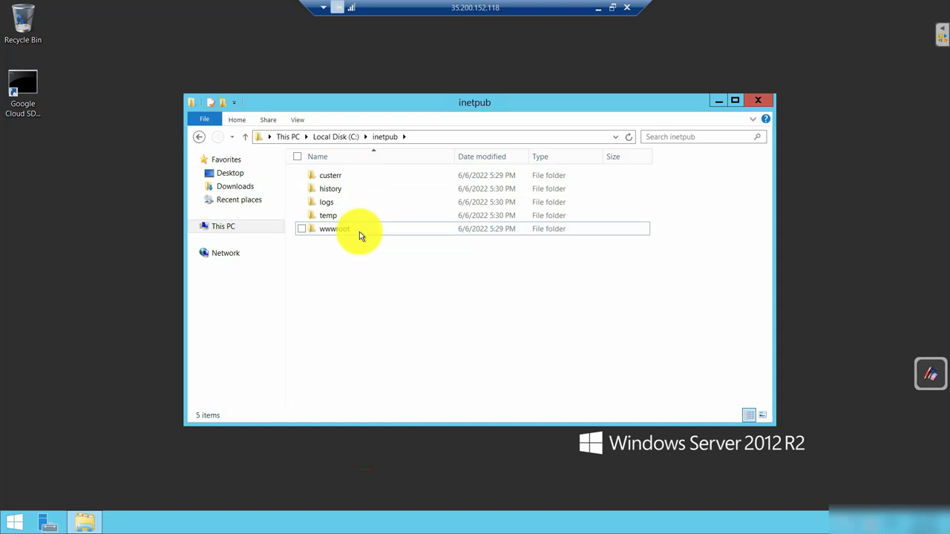
double_click(359, 232)
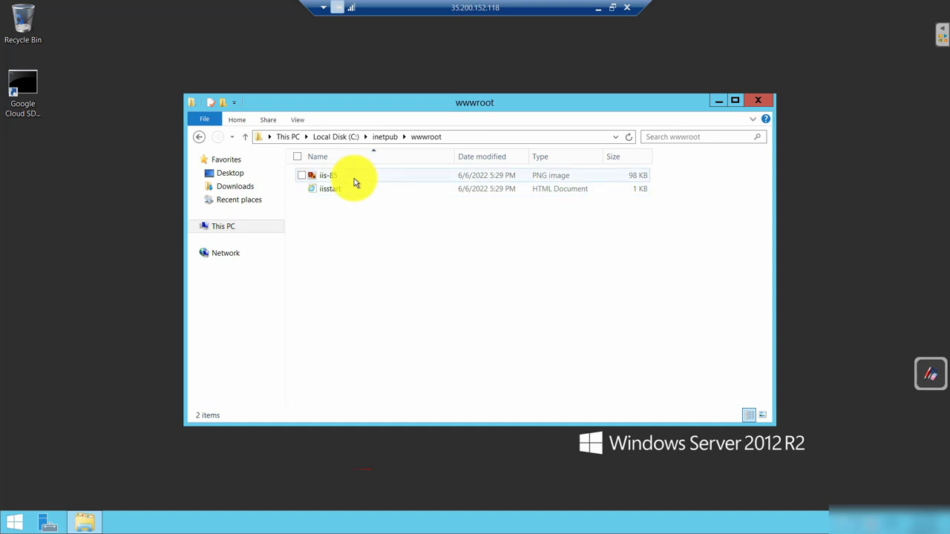
Copy windows-server's external IP 35.200.152.118 and load it in a new Chrome tab.
left_click(597, 9)
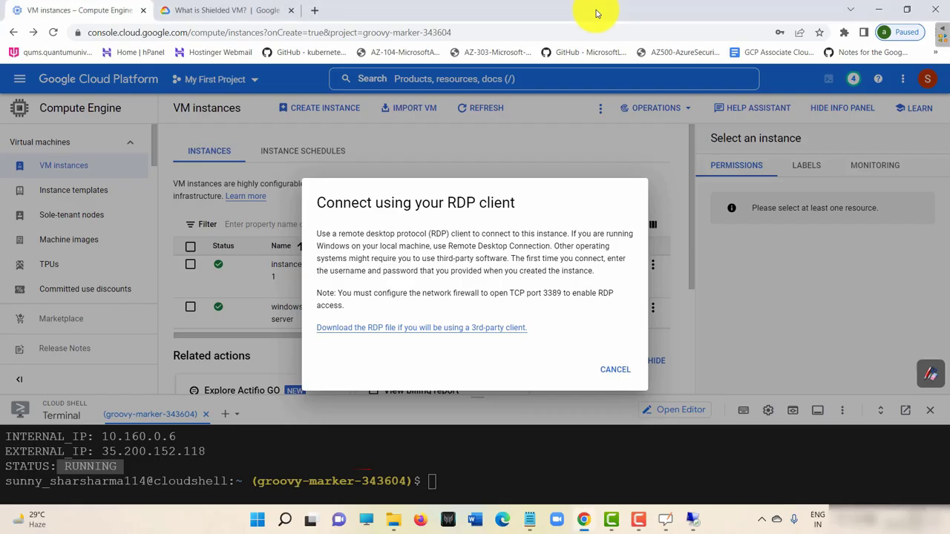
left_click(615, 369)
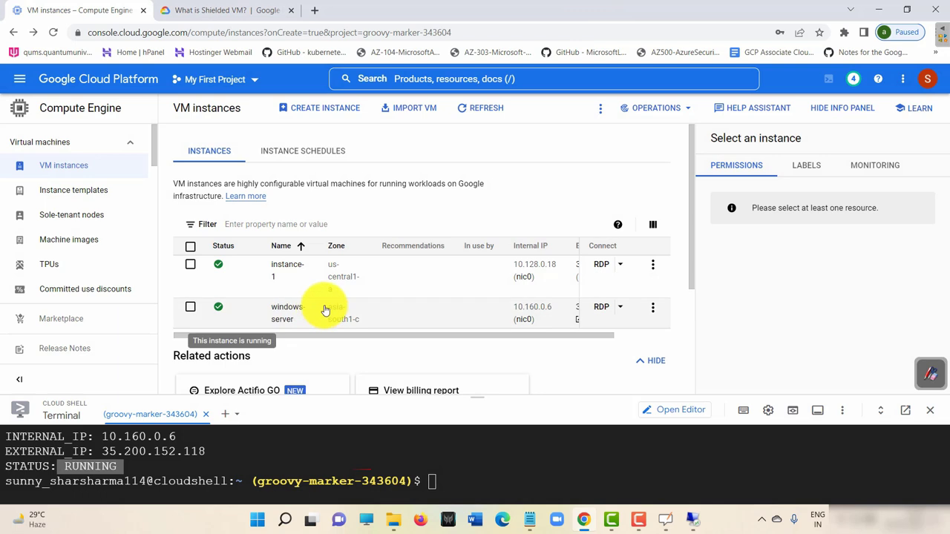
left_click_drag(502, 335, 610, 333)
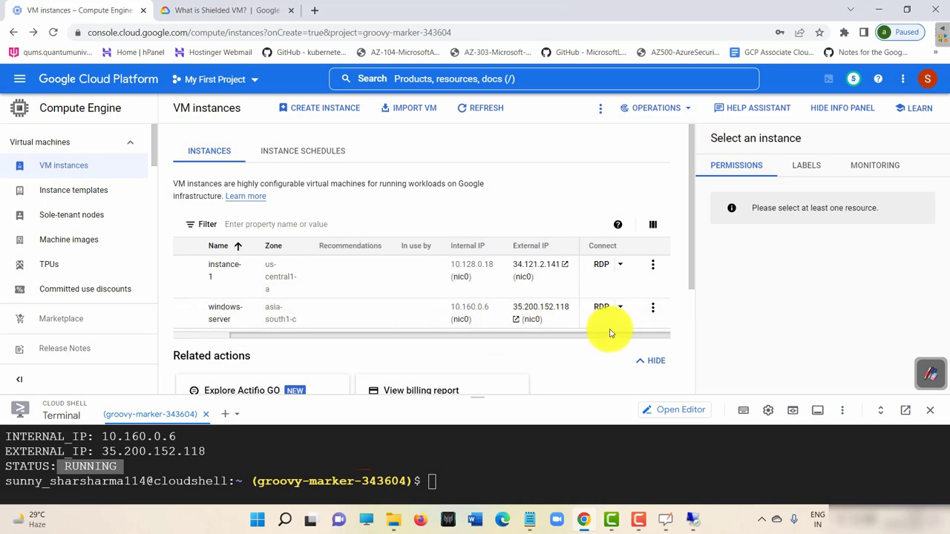
left_click(552, 320)
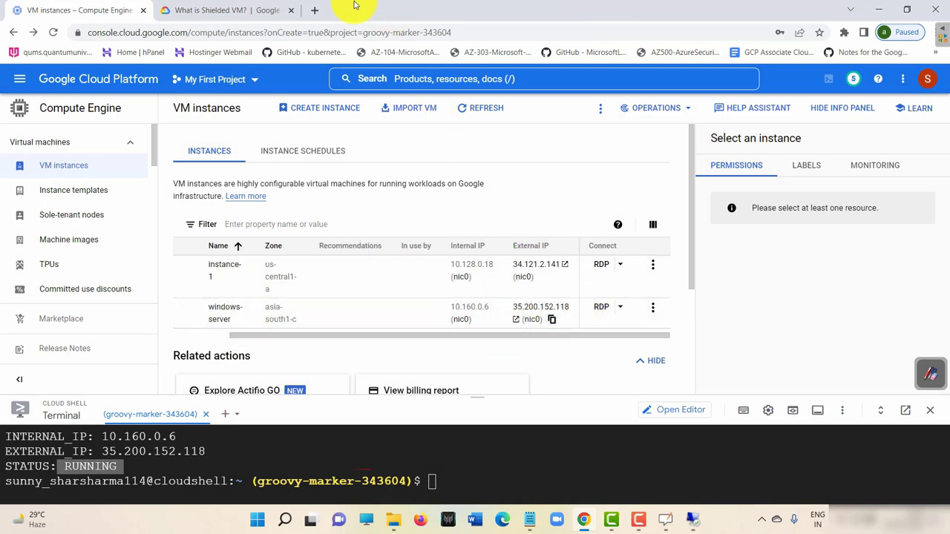
left_click(317, 10)
key("ctrl+v")
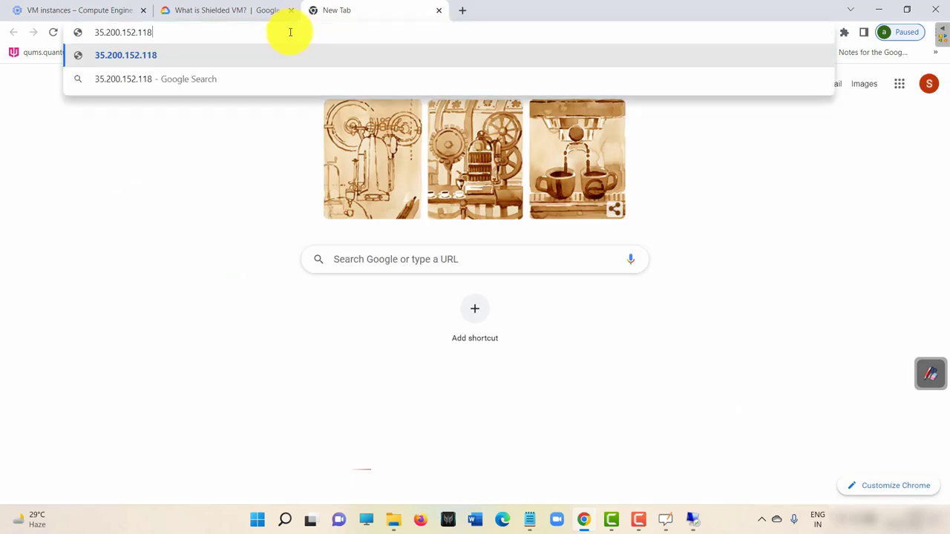
key("Return")
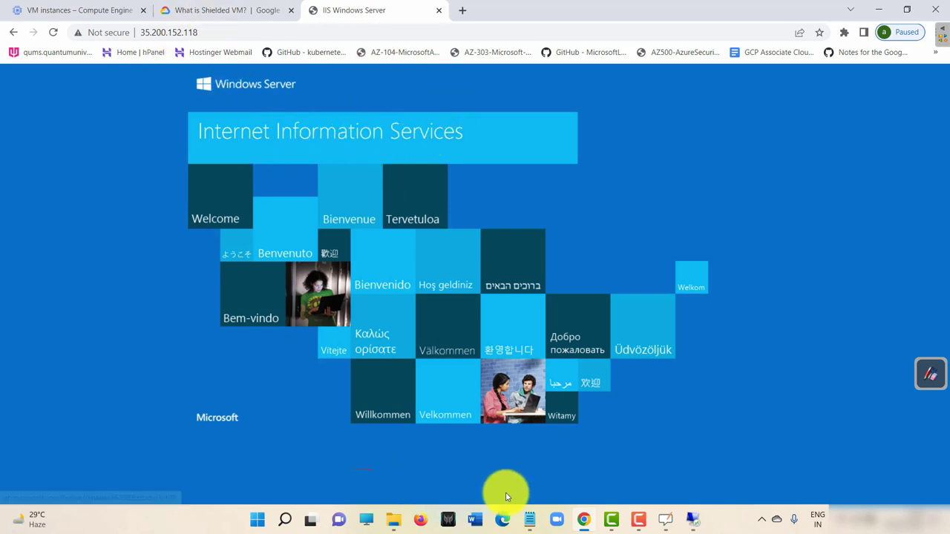
Switch back to the windows-server session and open iis-85 from wwwroot in Paint.
mouse_move(700, 522)
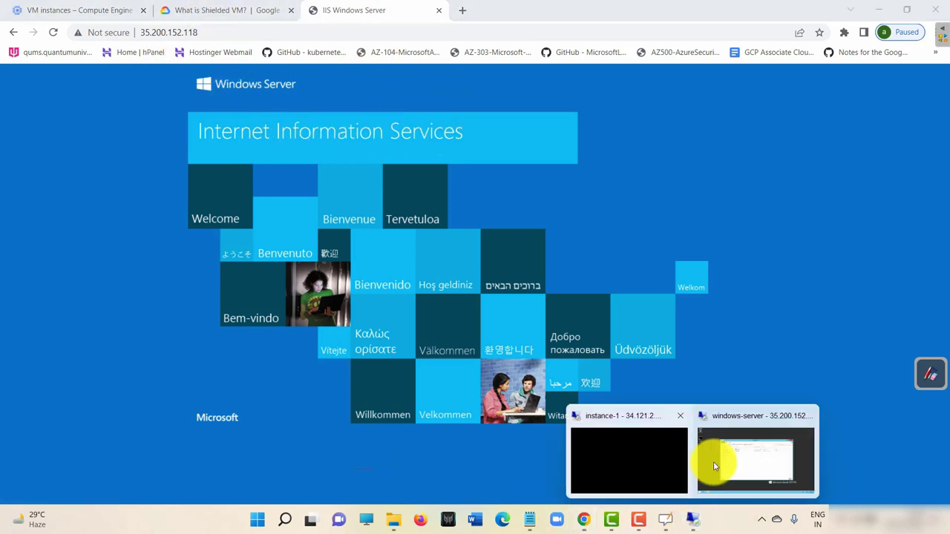
left_click(714, 465)
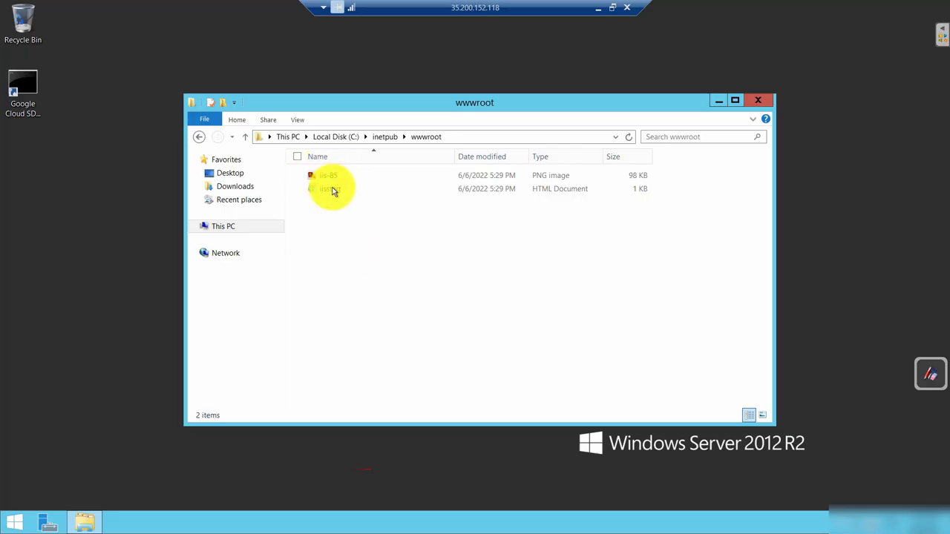
left_click_drag(336, 177, 345, 179)
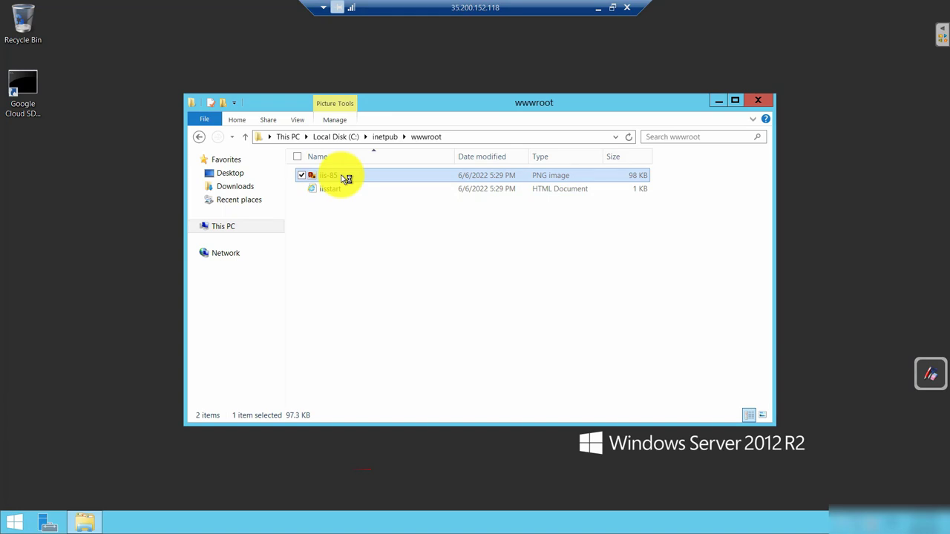
double_click(345, 179)
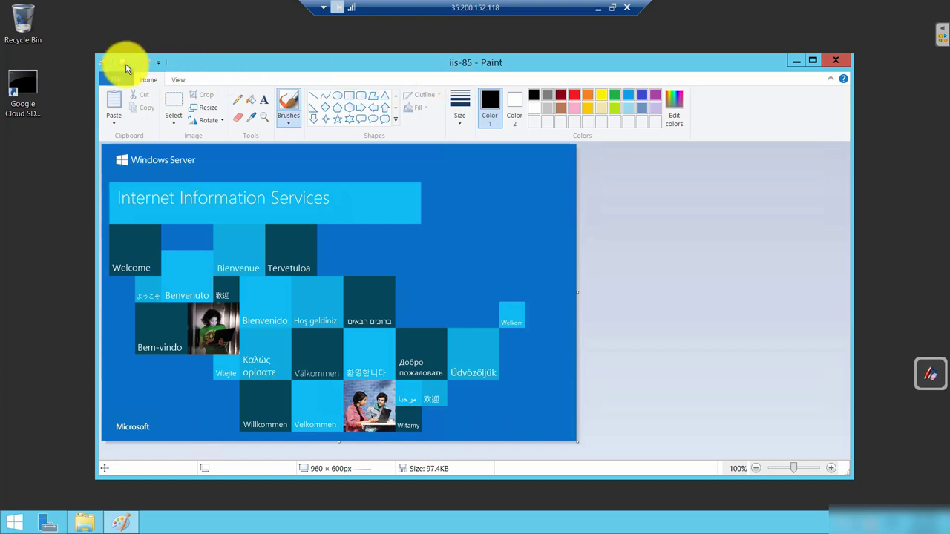
Add a capitalised text caption to the image and move it beside the Tervetuloa tile.
left_click(265, 99)
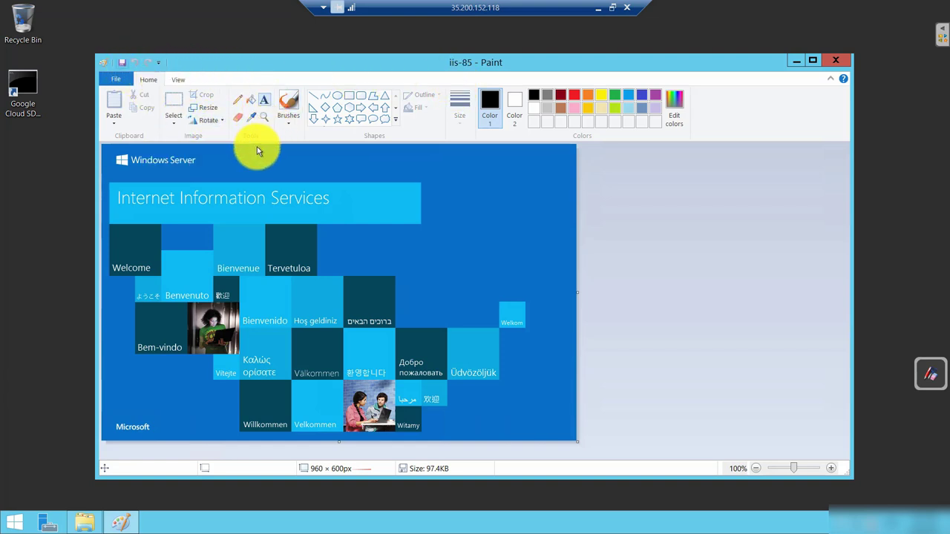
left_click_drag(267, 163, 359, 172)
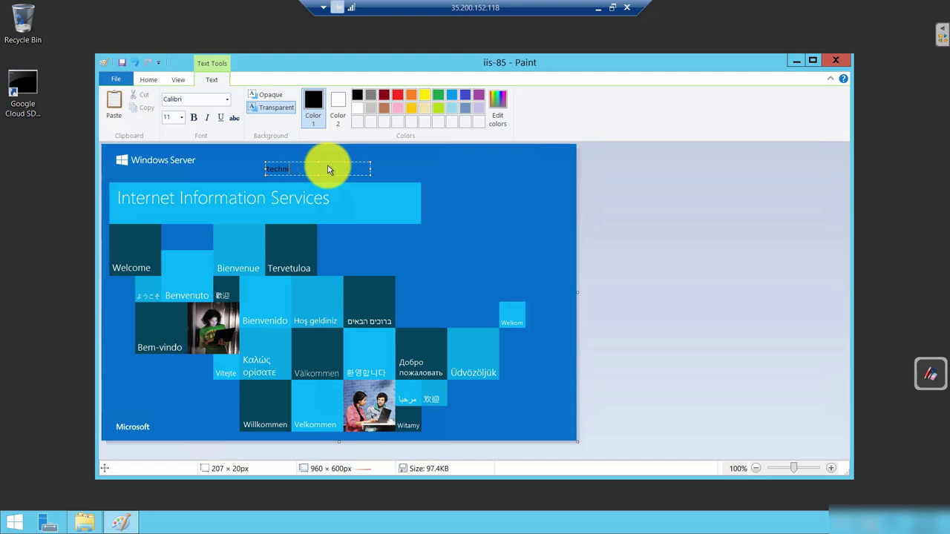
key("Caps_Lock")
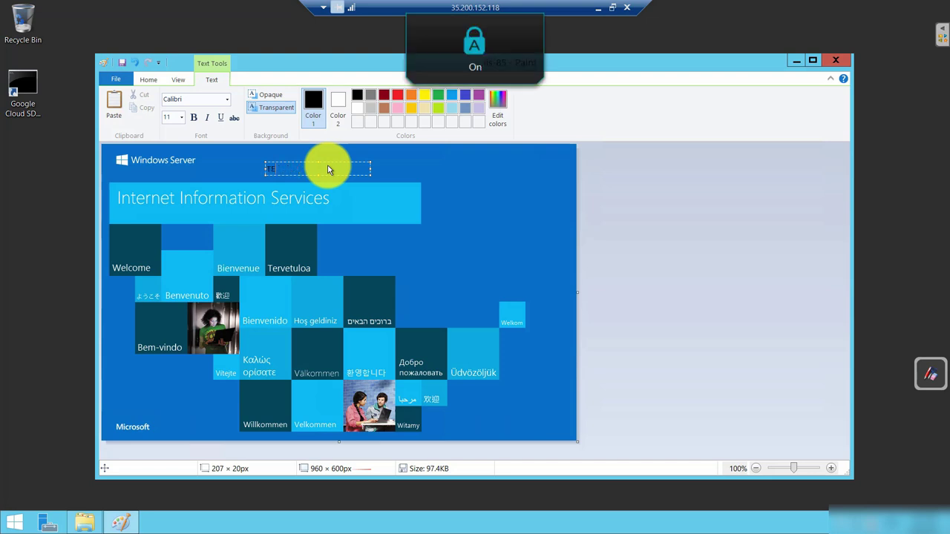
type("CHNICAL GUFTGU")
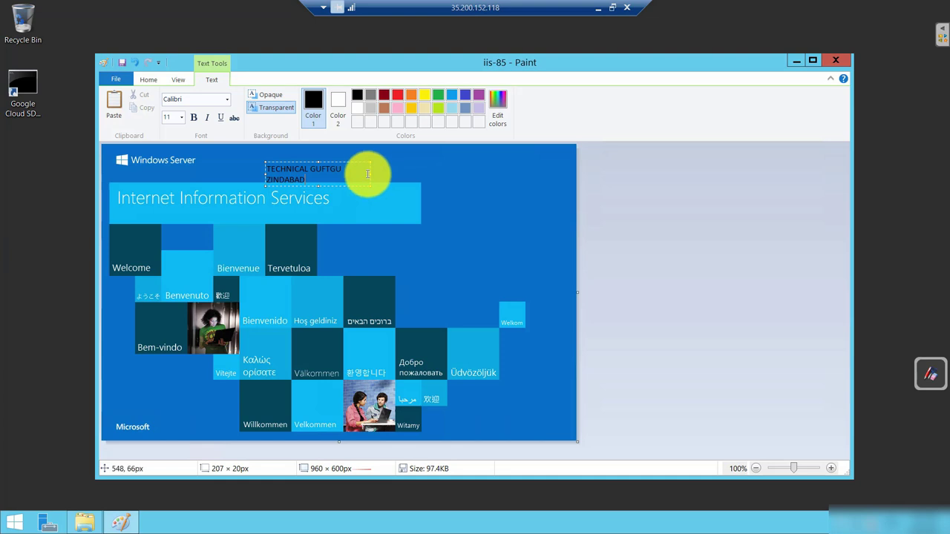
left_click_drag(371, 174, 455, 188)
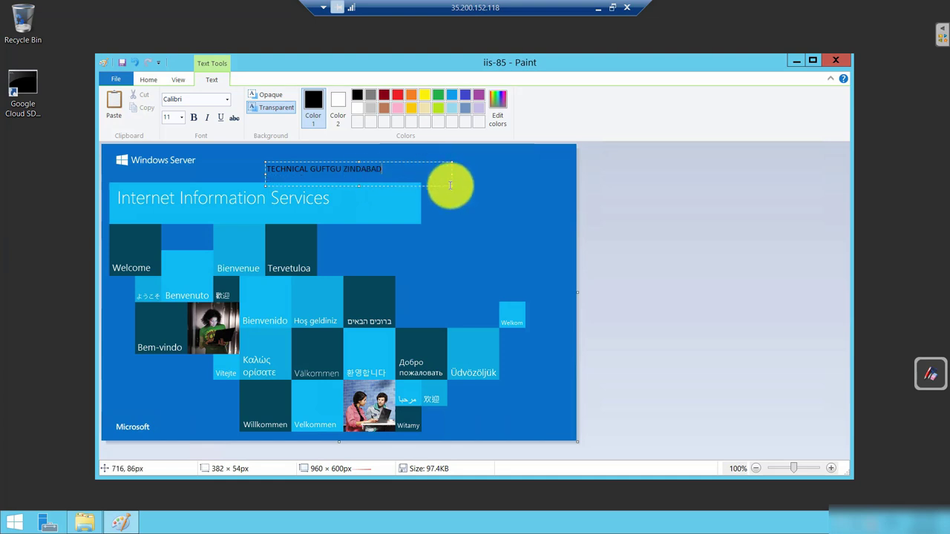
left_click_drag(449, 185, 531, 265)
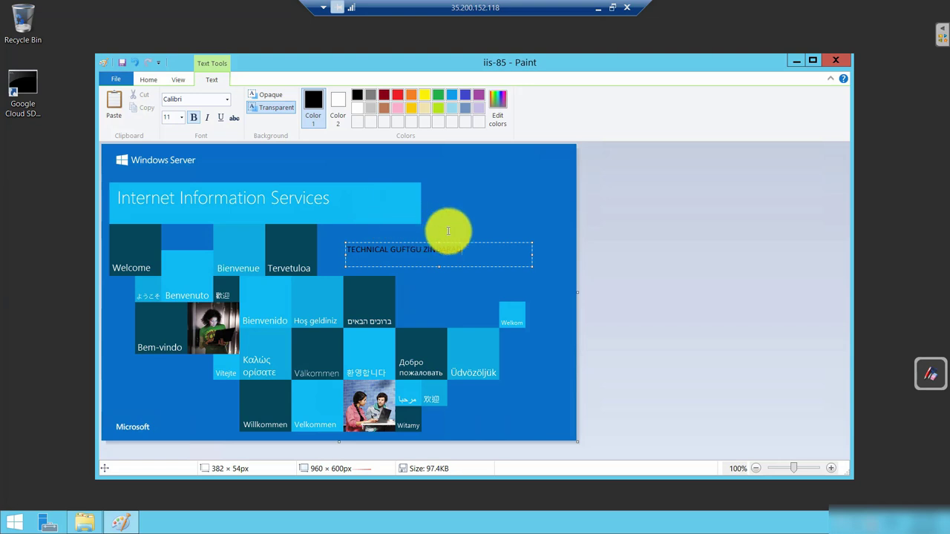
Set the TECHNICAL GUFTGU ZINDABAD caption to 20-point size and commit it.
left_click_drag(470, 250, 349, 256)
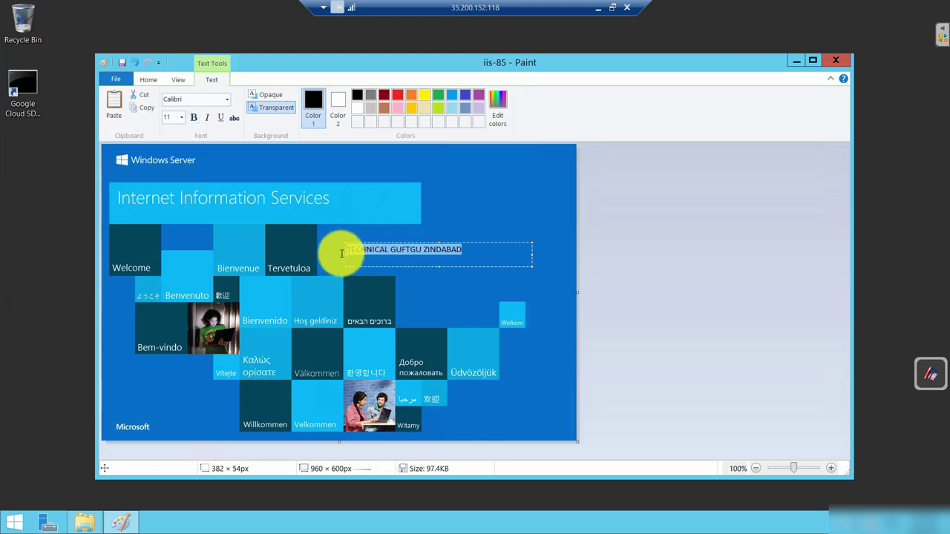
left_click(180, 118)
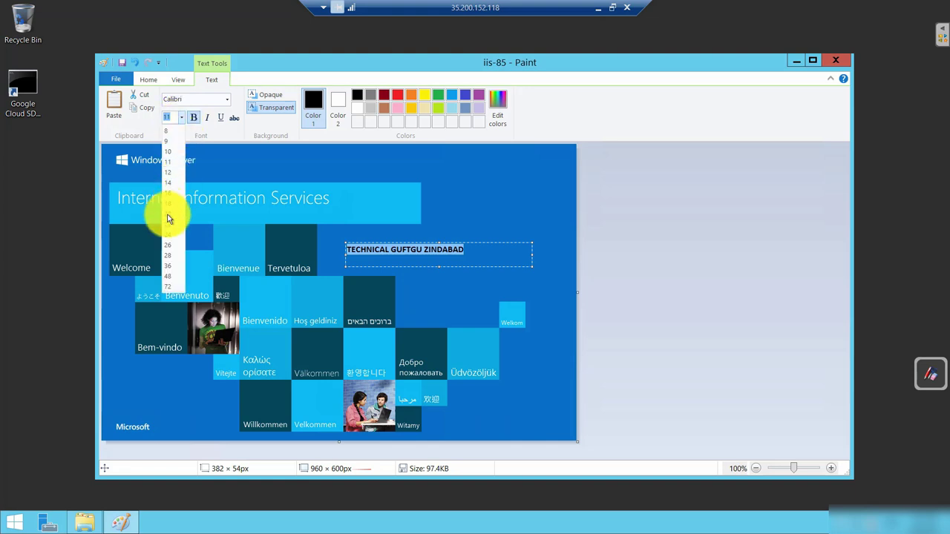
left_click(167, 218)
left_click(479, 232)
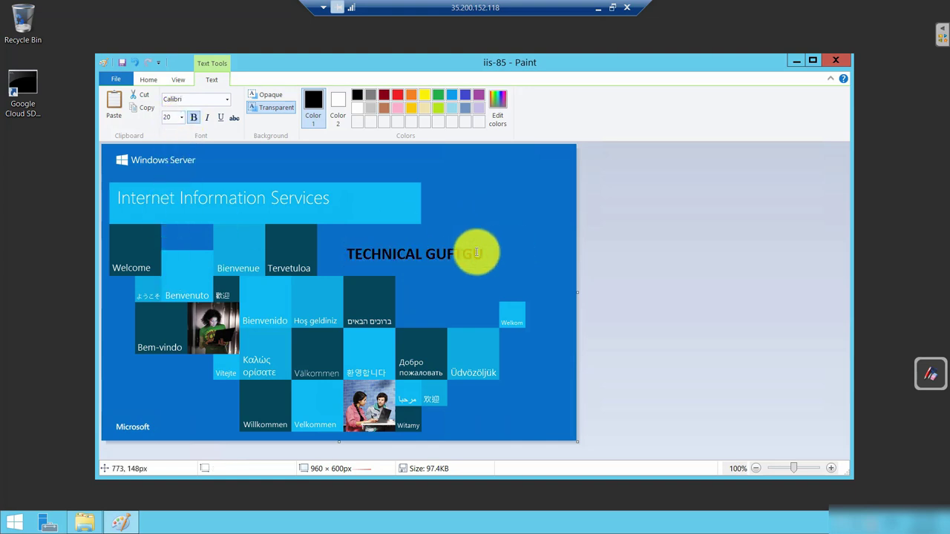
Place further text boxes over GUFTGU, then finish text editing.
left_click(424, 245)
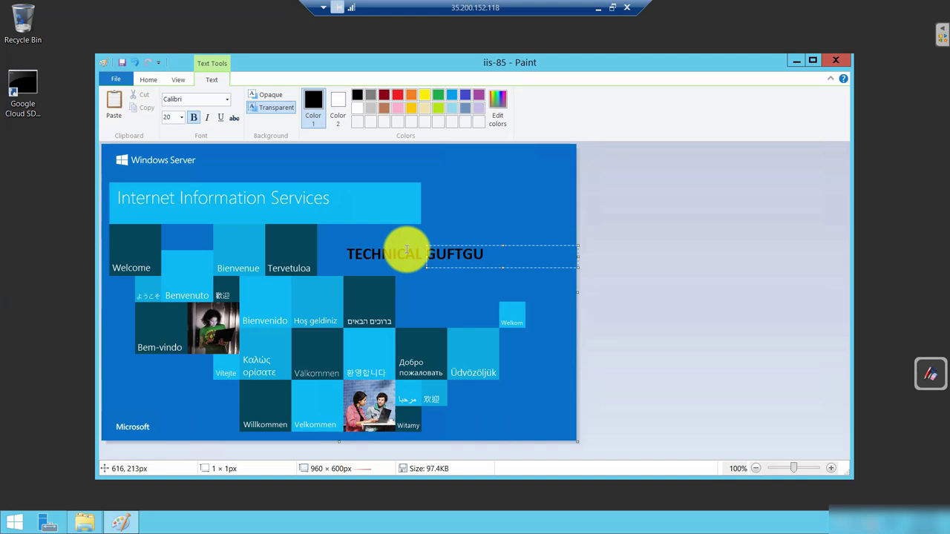
key("Escape")
left_click(378, 246)
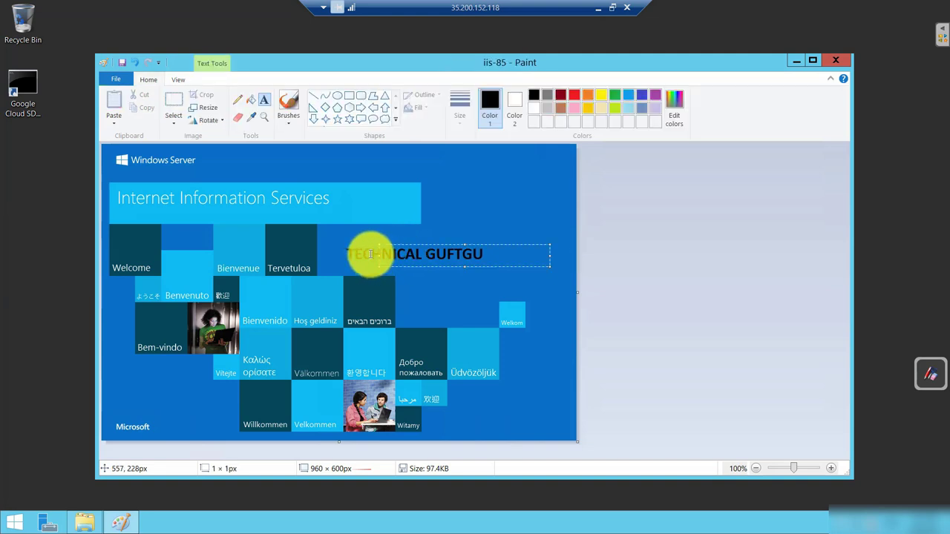
left_click(334, 258)
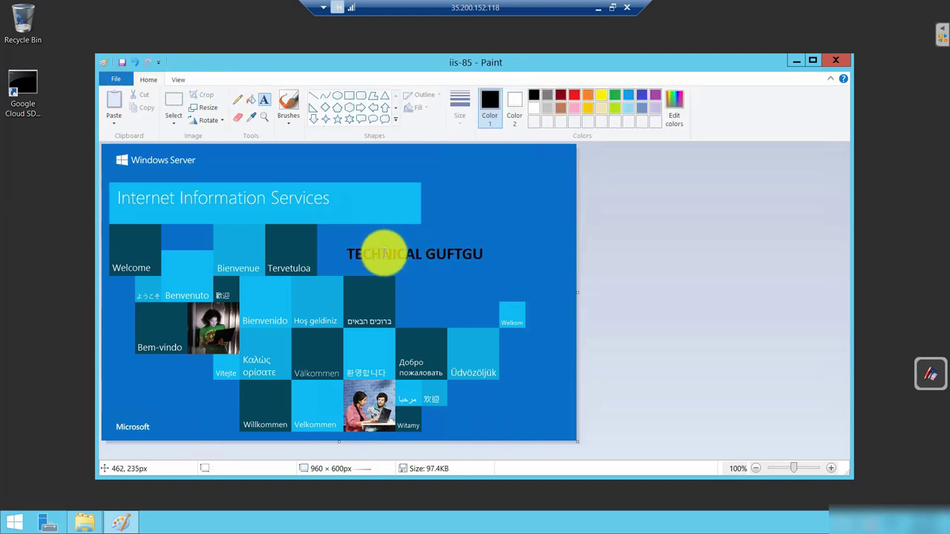
left_click(438, 248)
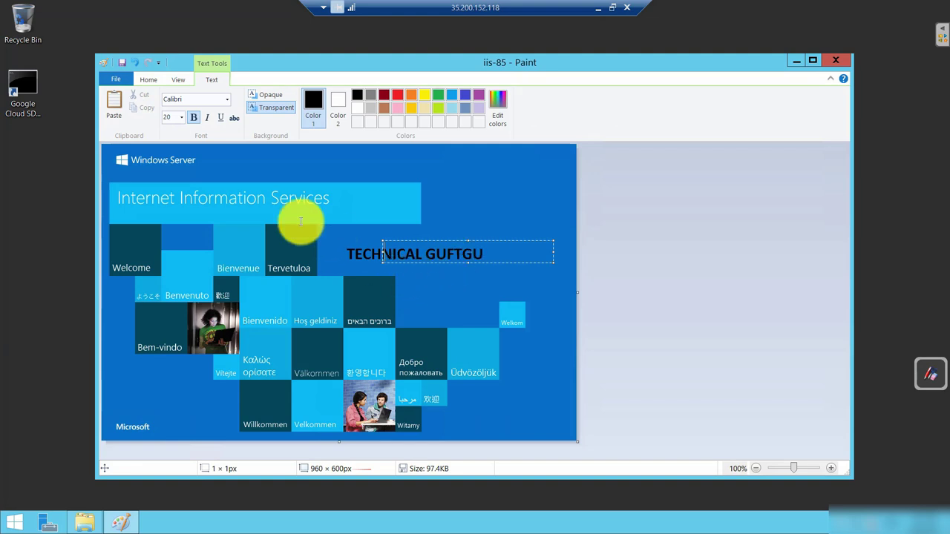
left_click(142, 80)
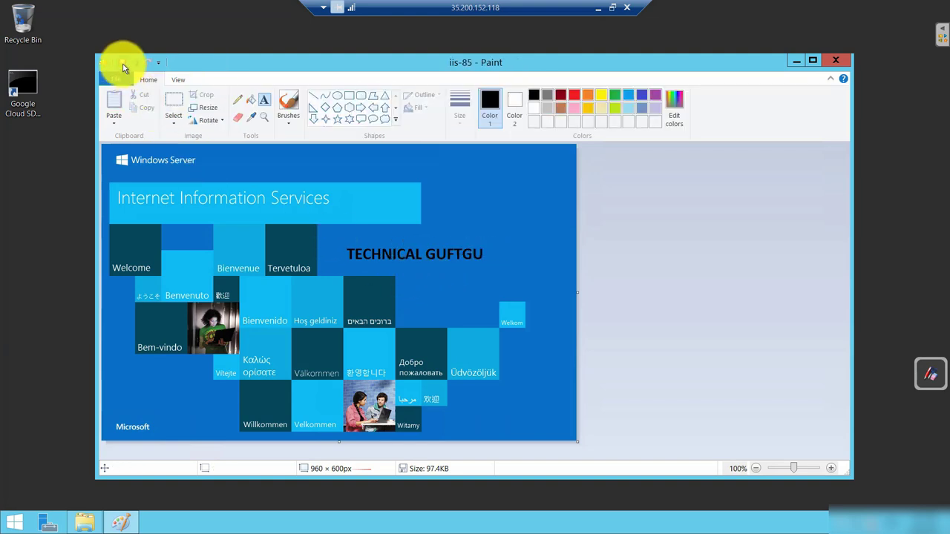
Try twice to save the captioned iis-85.png into C:\inetpub\wwwroot, dismissing both access-denied errors.
left_click(123, 64)
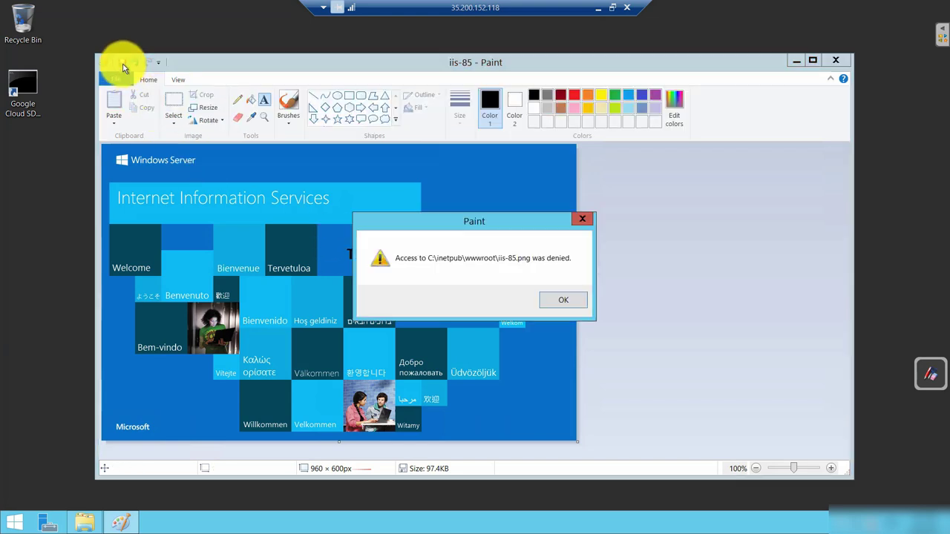
left_click(564, 308)
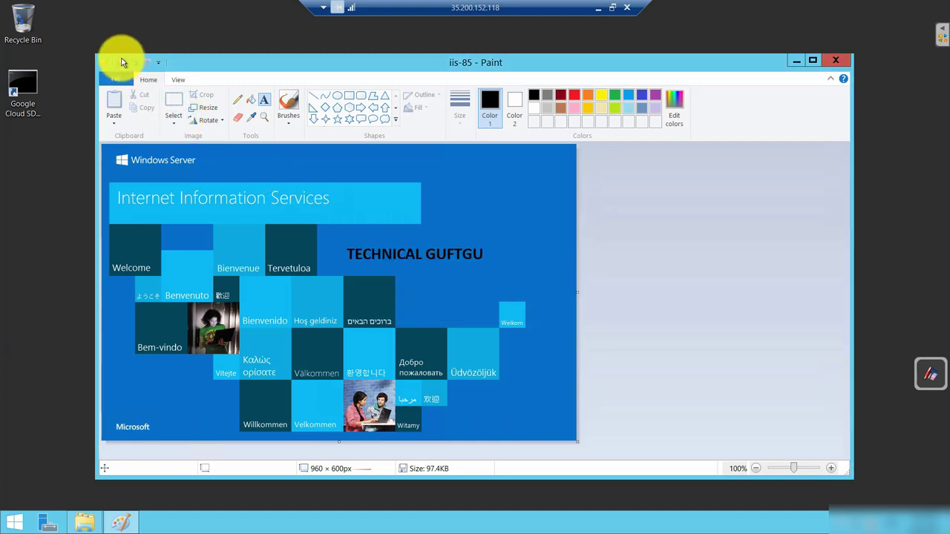
left_click(122, 61)
left_click(552, 302)
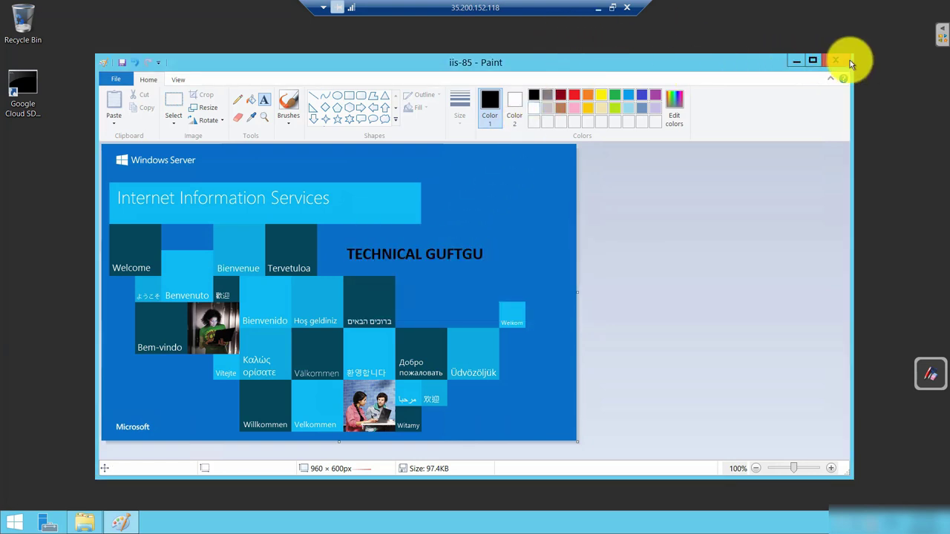
Close Paint, choosing Save at the prompt and dismissing the access-denied error again.
key("alt+F4")
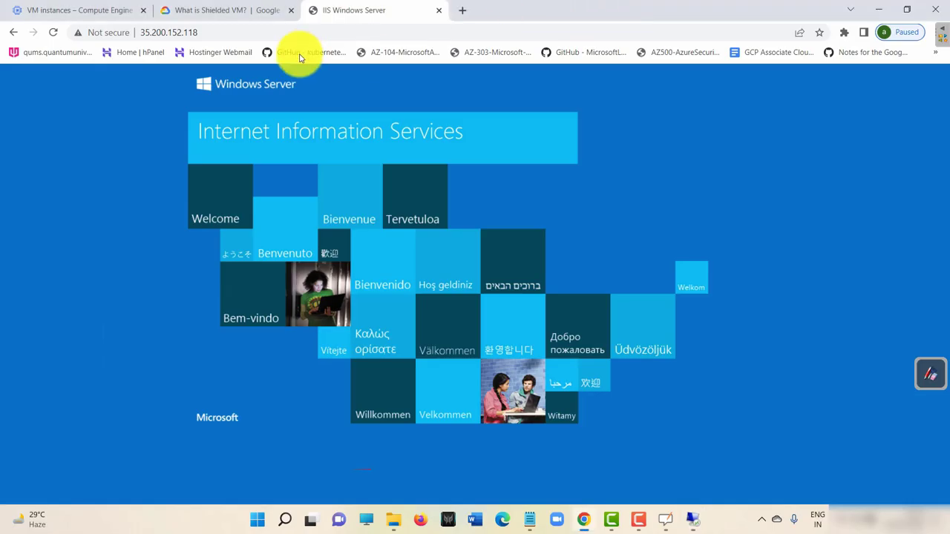
left_click(53, 32)
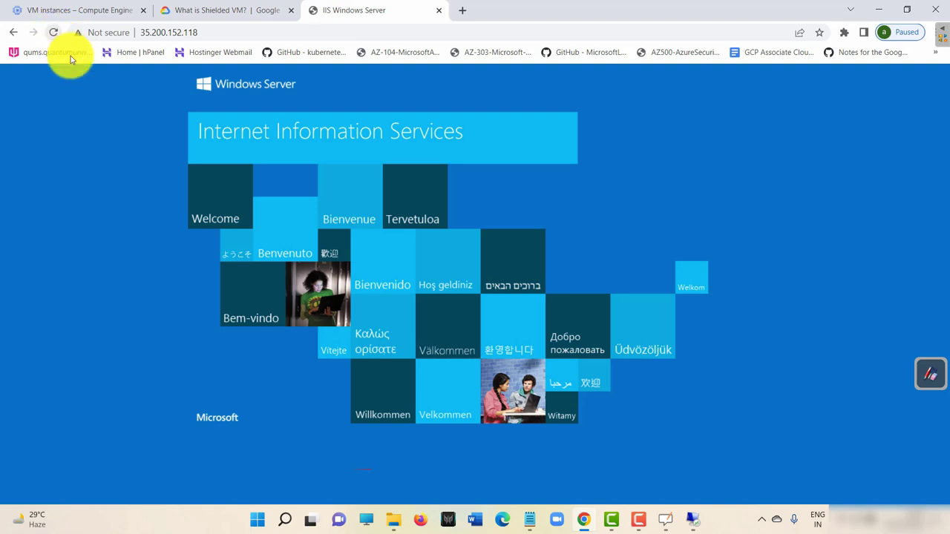
mouse_move(691, 516)
left_click(727, 479)
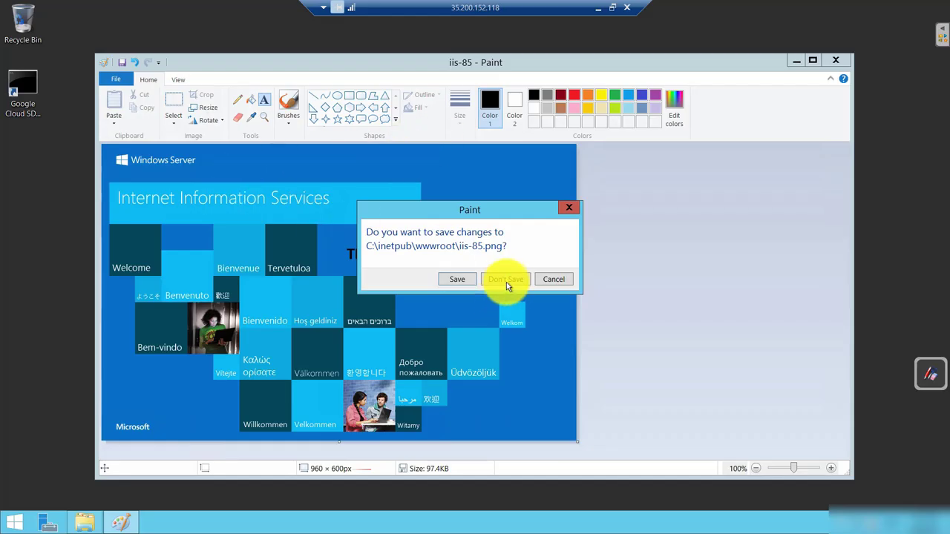
left_click(463, 279)
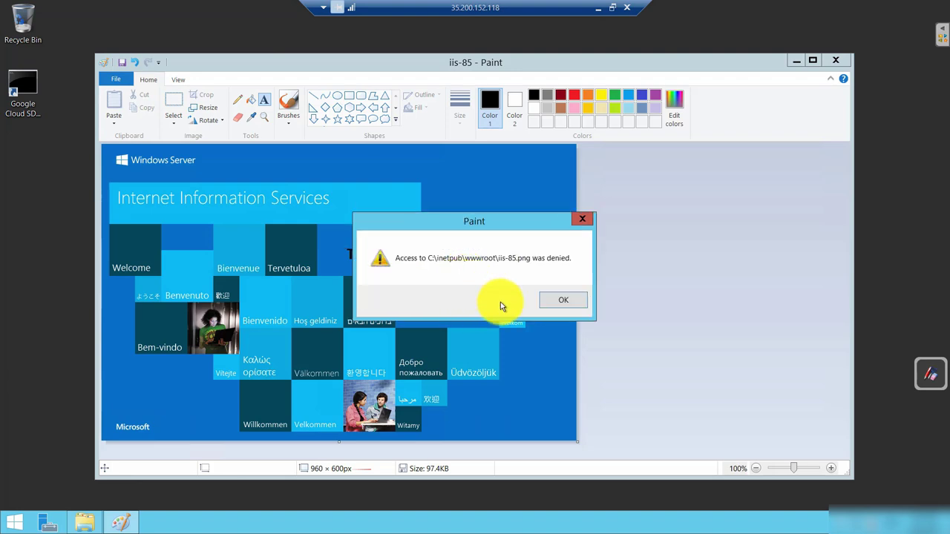
left_click(567, 300)
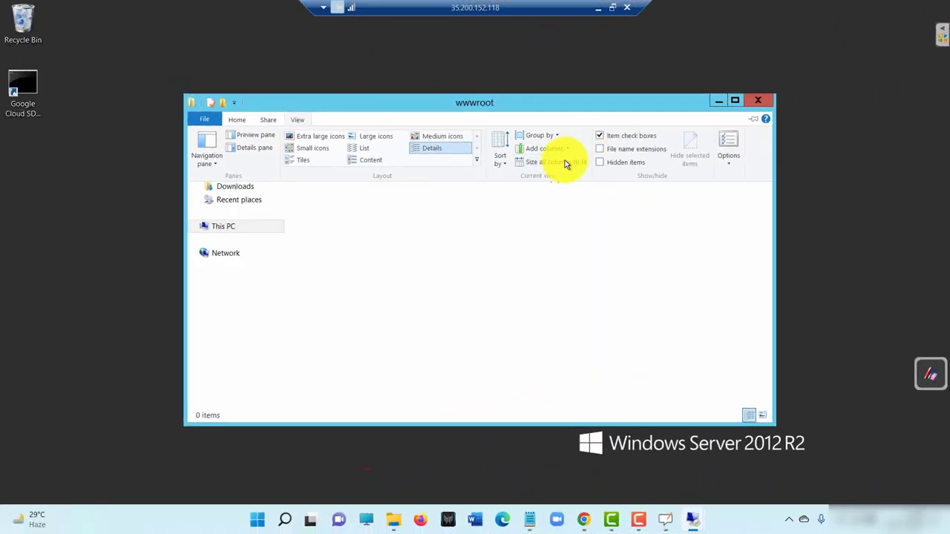
Close the wwwroot folder, minimise the remote session, and close Chrome's 403 Forbidden tab.
left_click(767, 102)
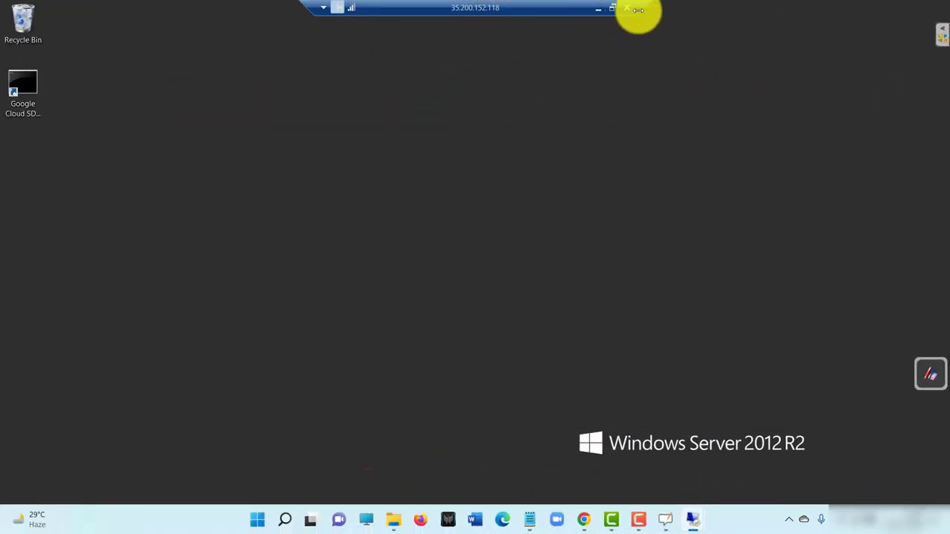
left_click(597, 6)
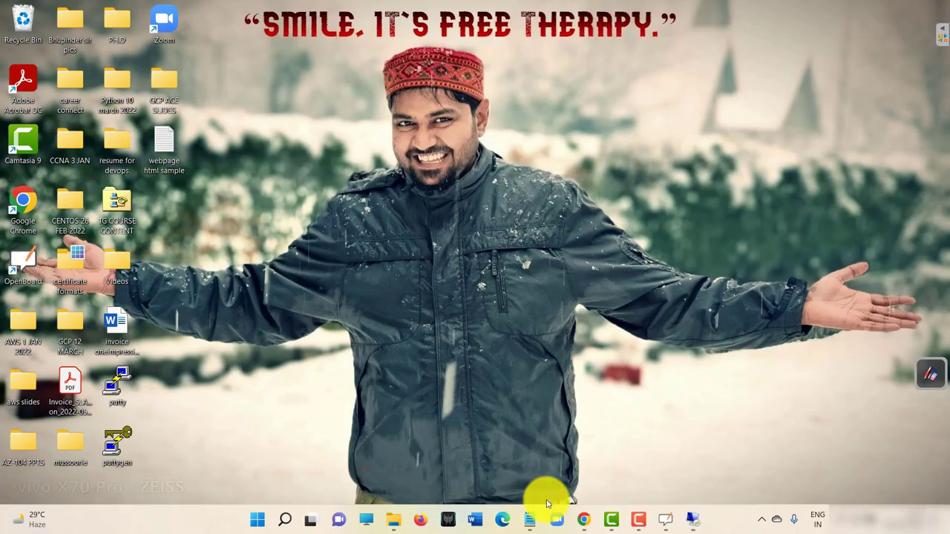
mouse_move(584, 520)
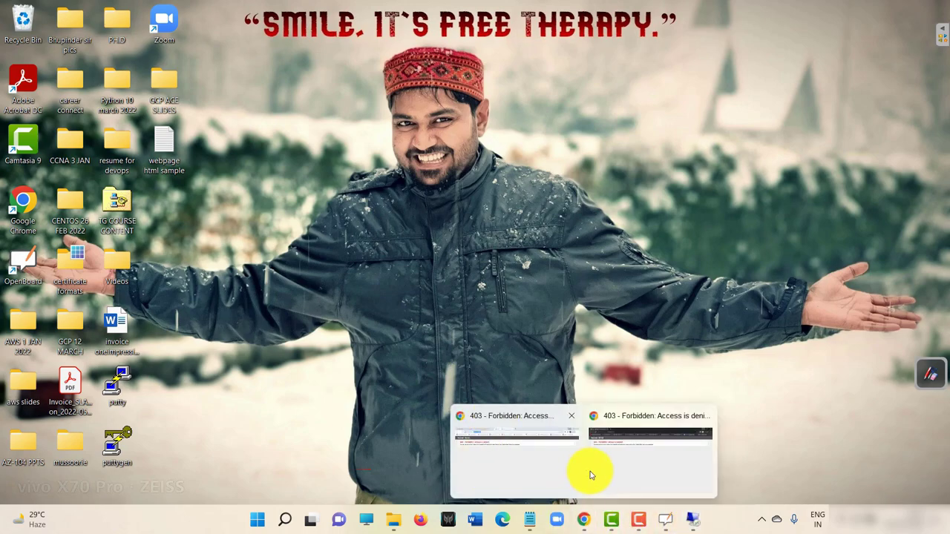
left_click(668, 467)
left_click(297, 13)
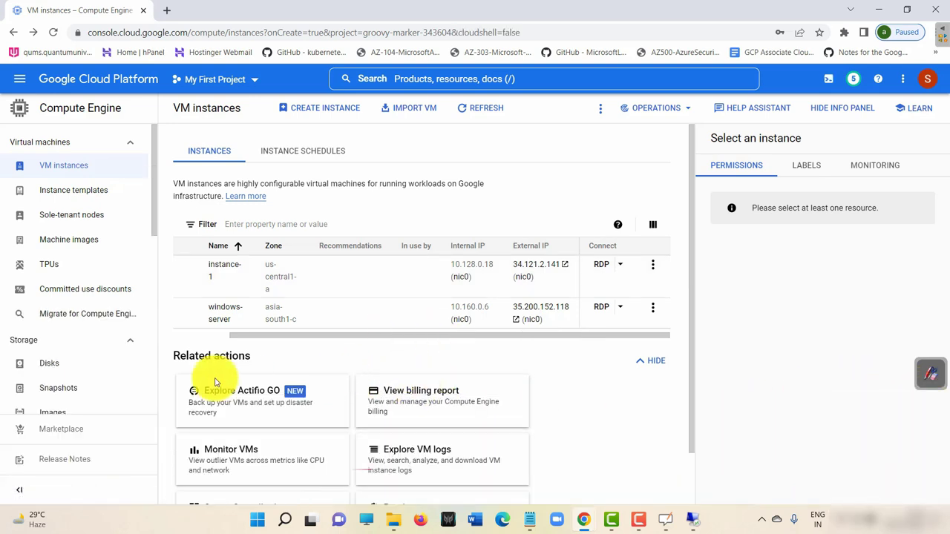
Delete the instance-1 VM from its actions menu and confirm.
left_click_drag(266, 341, 159, 325)
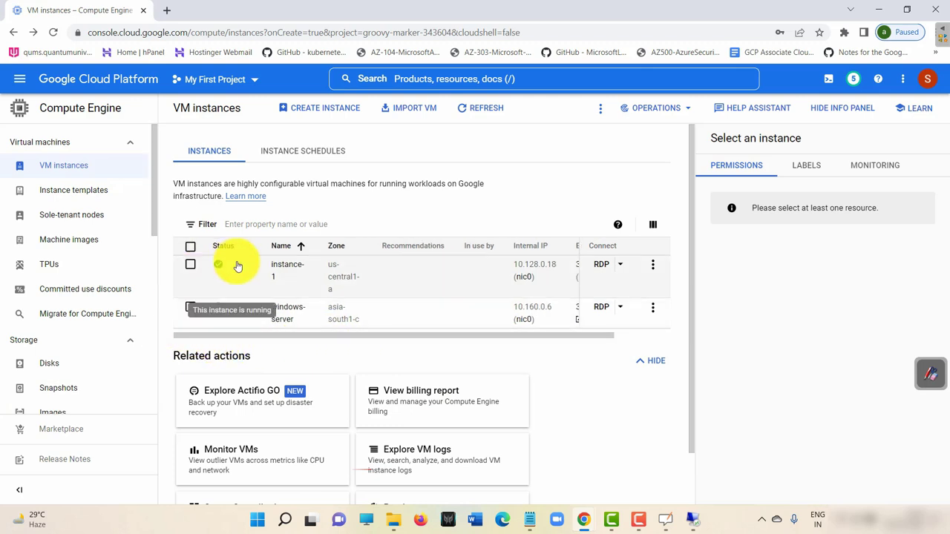
left_click(190, 264)
left_click(191, 309)
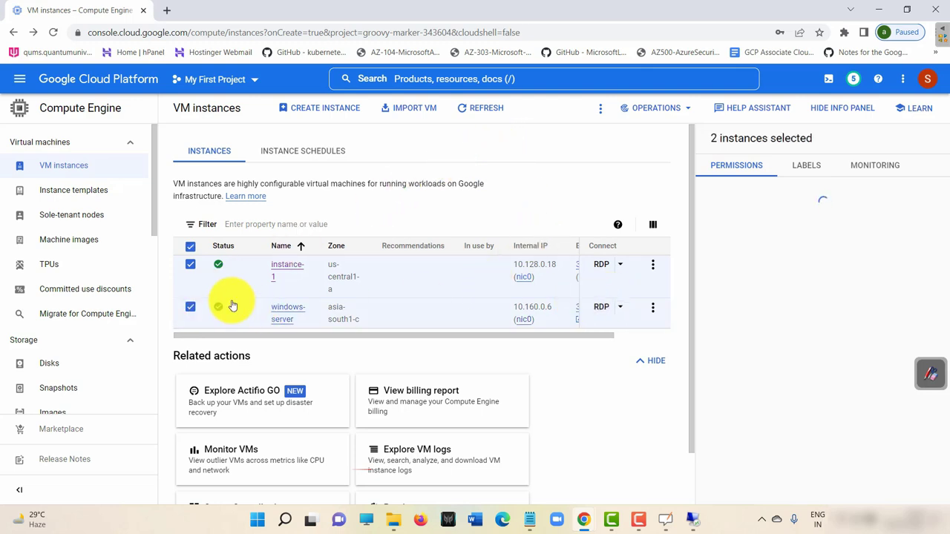
left_click(190, 311)
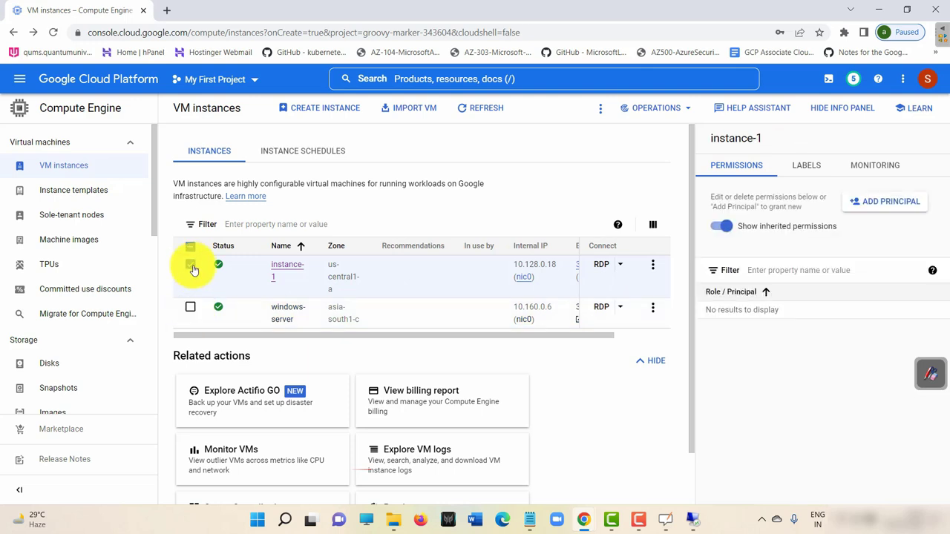
left_click(652, 266)
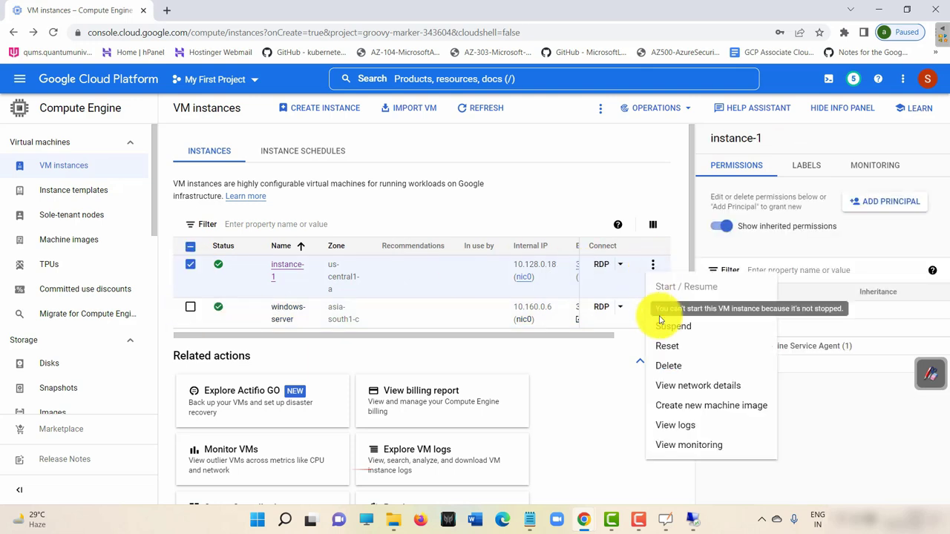
left_click(685, 367)
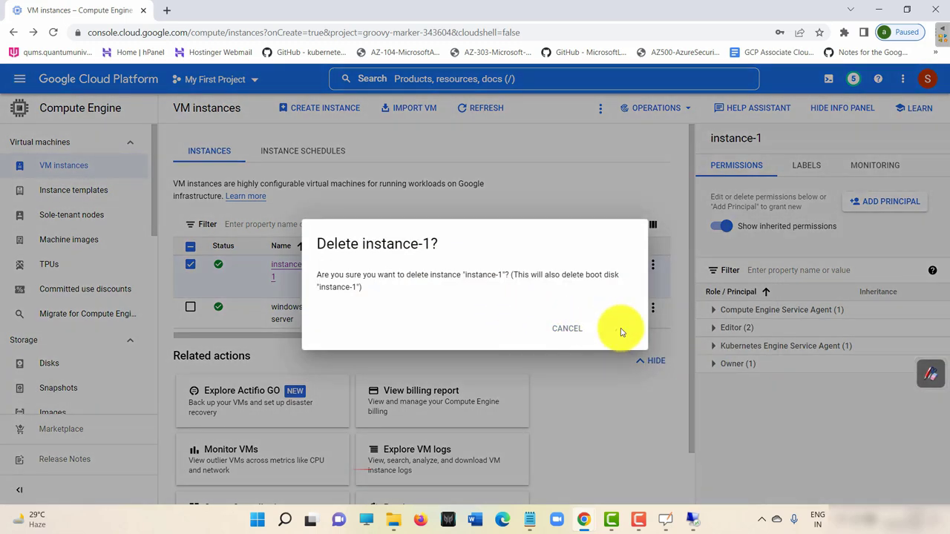
left_click(609, 328)
Delete the windows-server VM, then refresh the VM instances list.
left_click(191, 309)
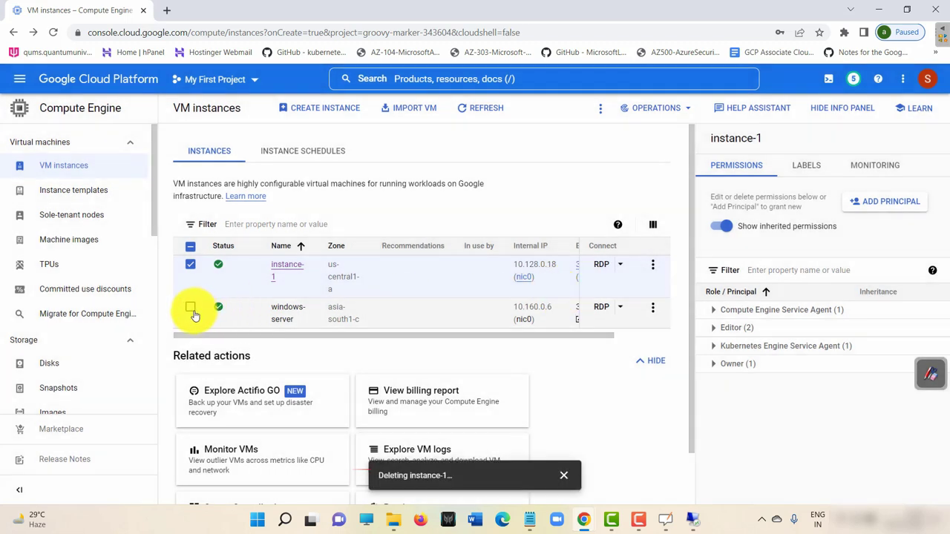
left_click(191, 265)
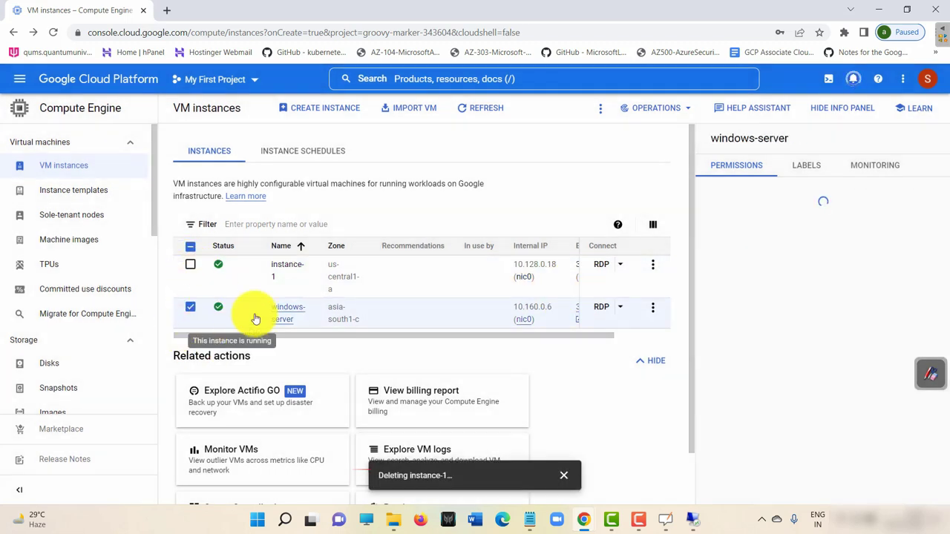
left_click(659, 308)
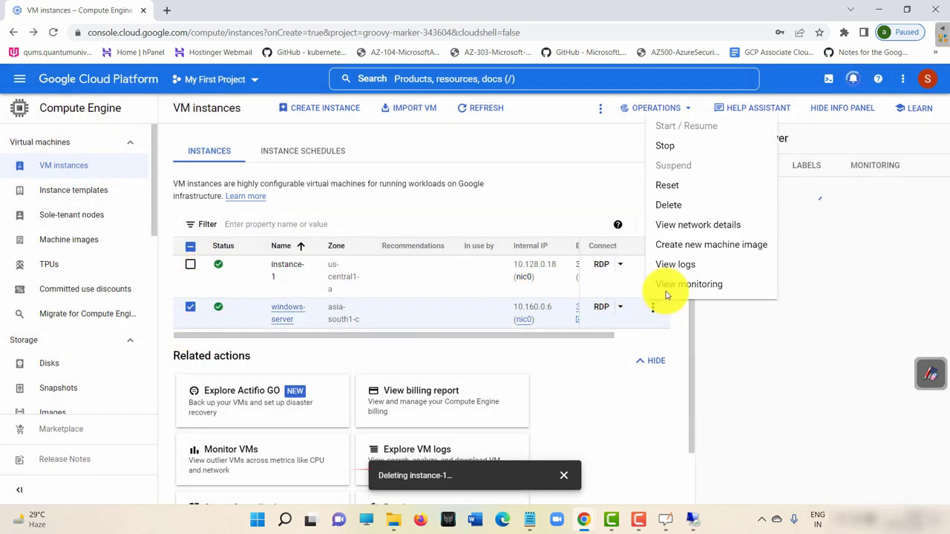
left_click(694, 207)
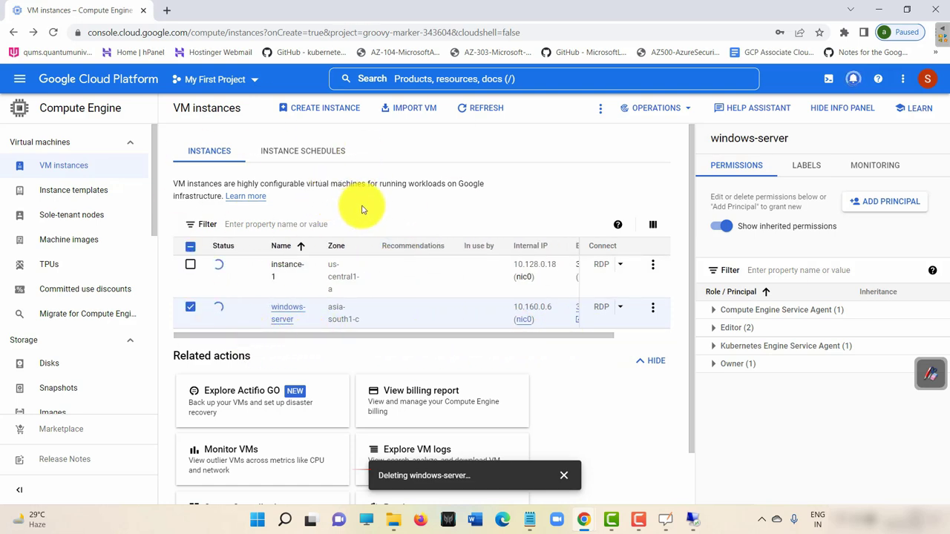
left_click(117, 171)
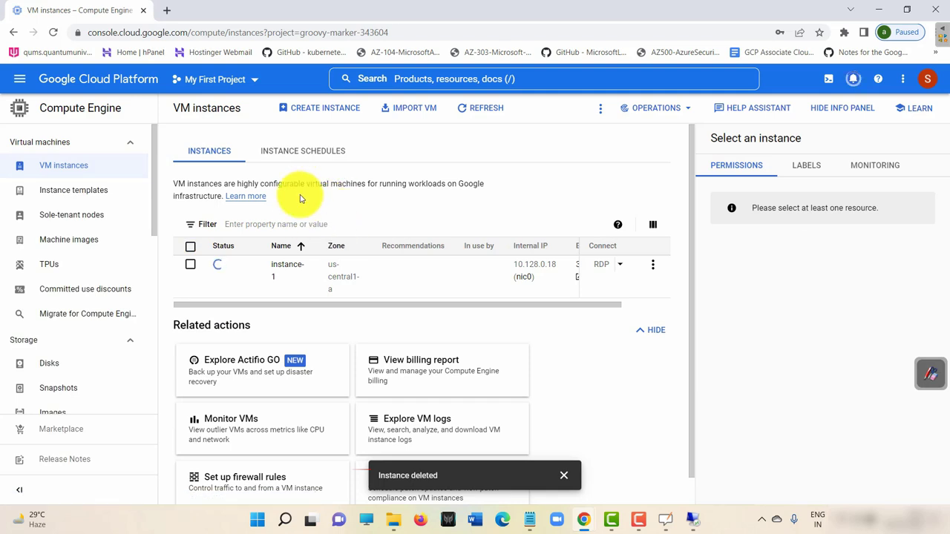